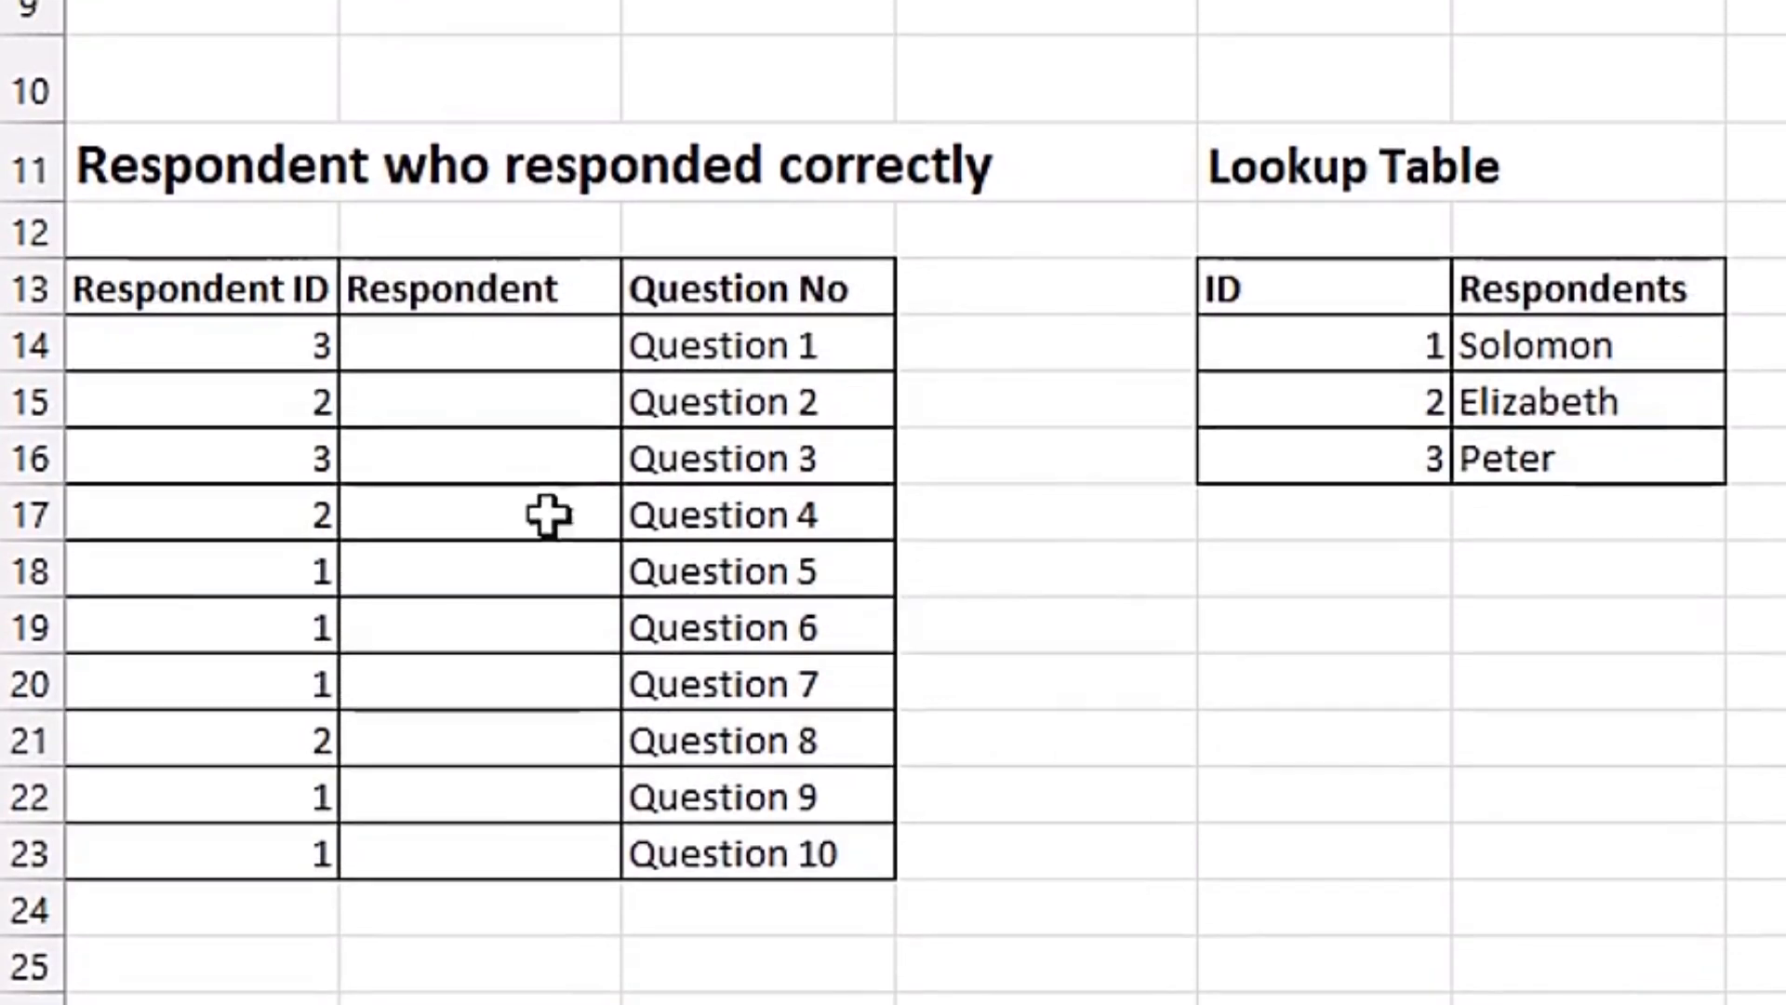
- Examine the respondents table, its transposed version, the VLOOKUP notes and the lookup table
{"action": "left_click_drag", "start_coordinate": [108, 260], "coordinate": [791, 854]}
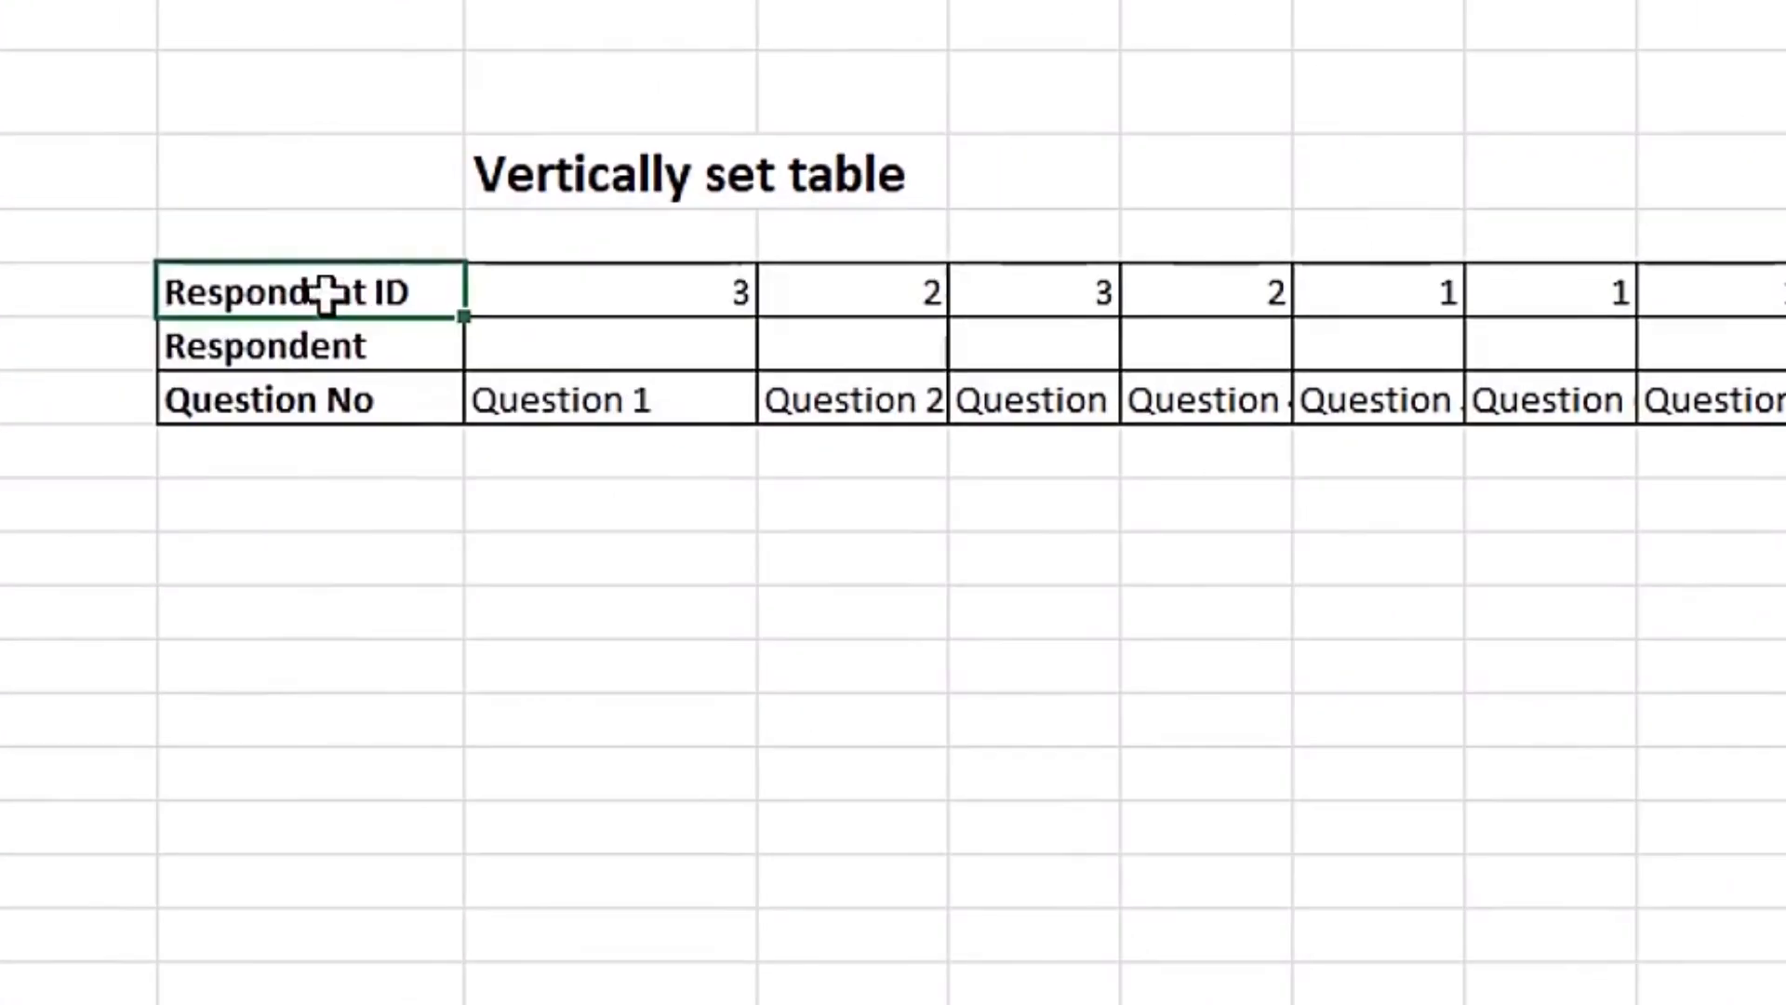
{"action": "left_click_drag", "start_coordinate": [315, 282], "coordinate": [1301, 326]}
{"action": "left_click_drag", "start_coordinate": [1177, 323], "coordinate": [1726, 483]}
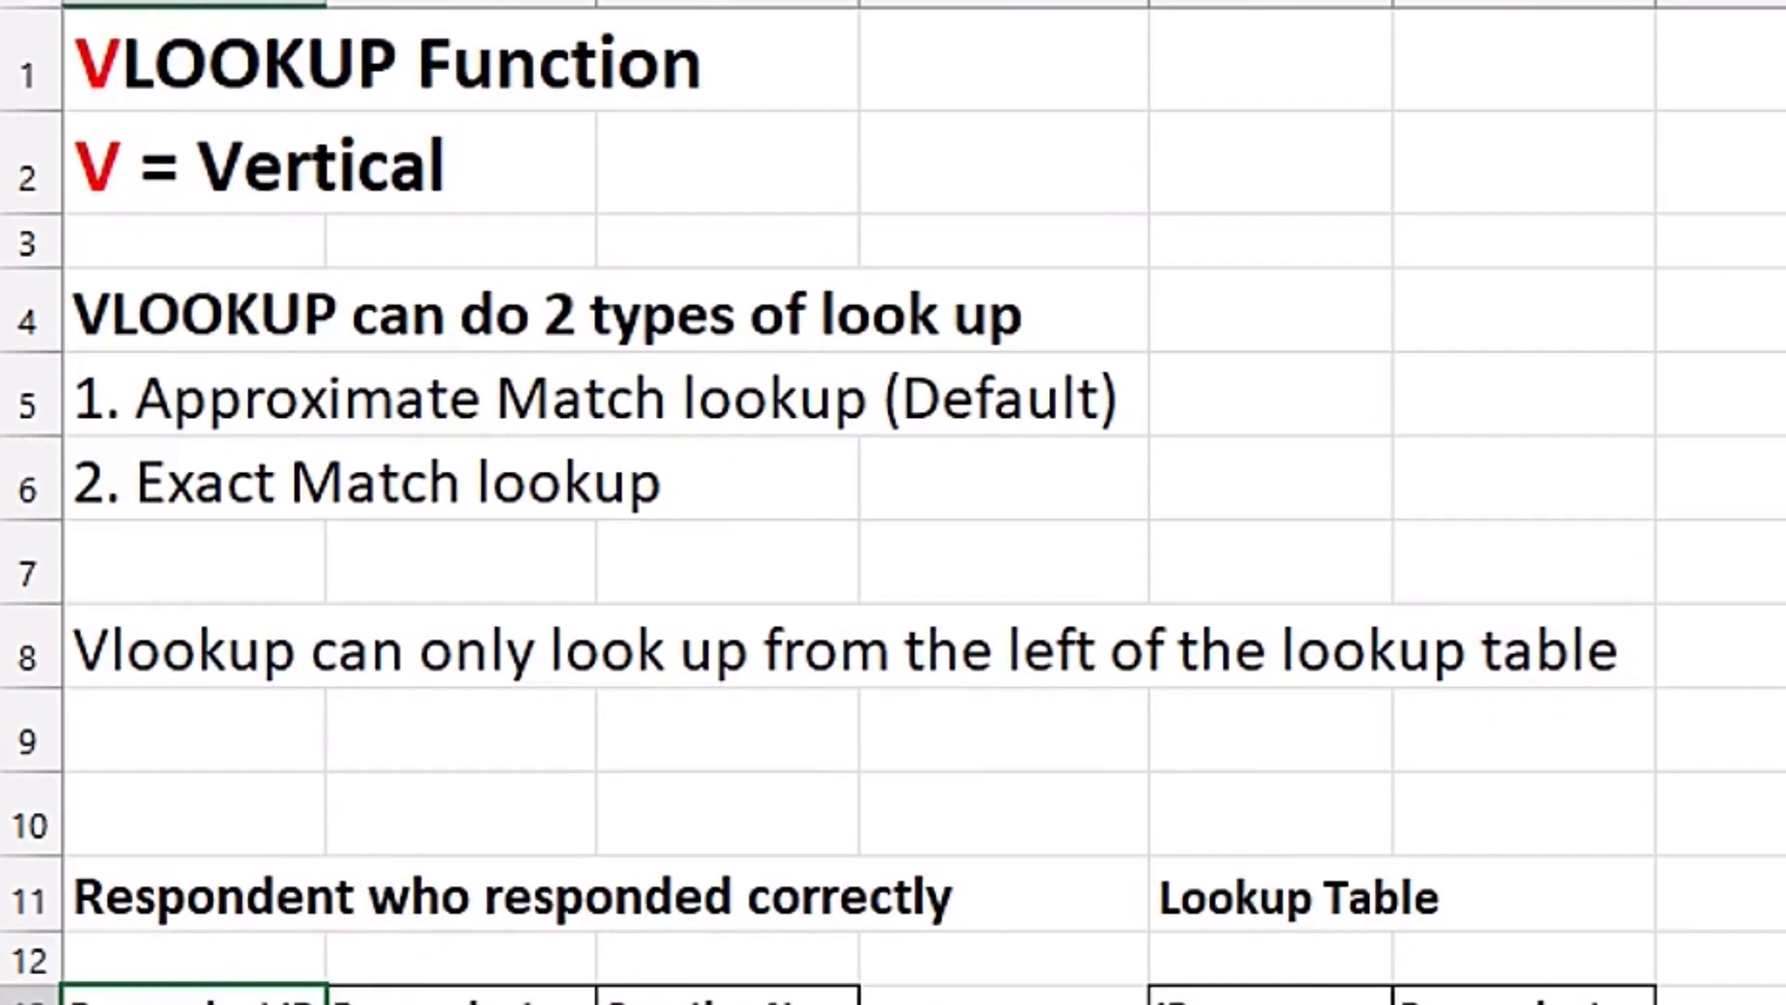
{"action": "scroll", "coordinate": [951, 254], "scroll_direction": "up", "scroll_amount": 1}
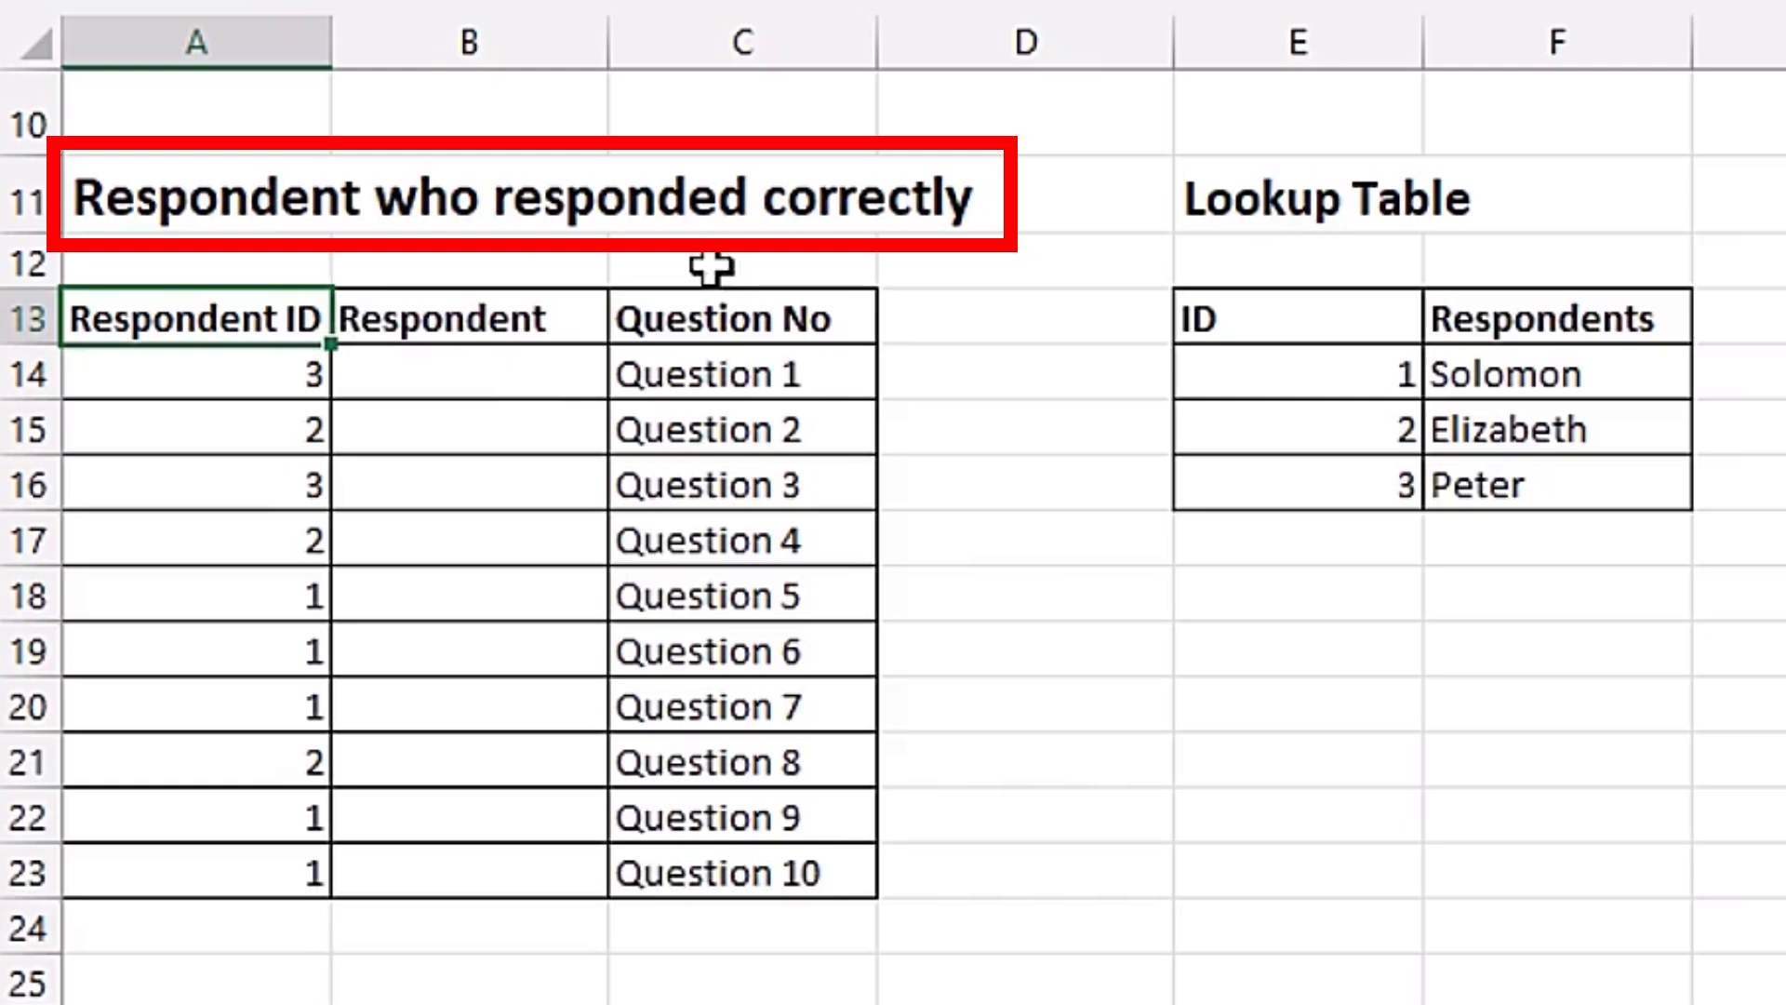
{"action": "left_click", "coordinate": [521, 383]}
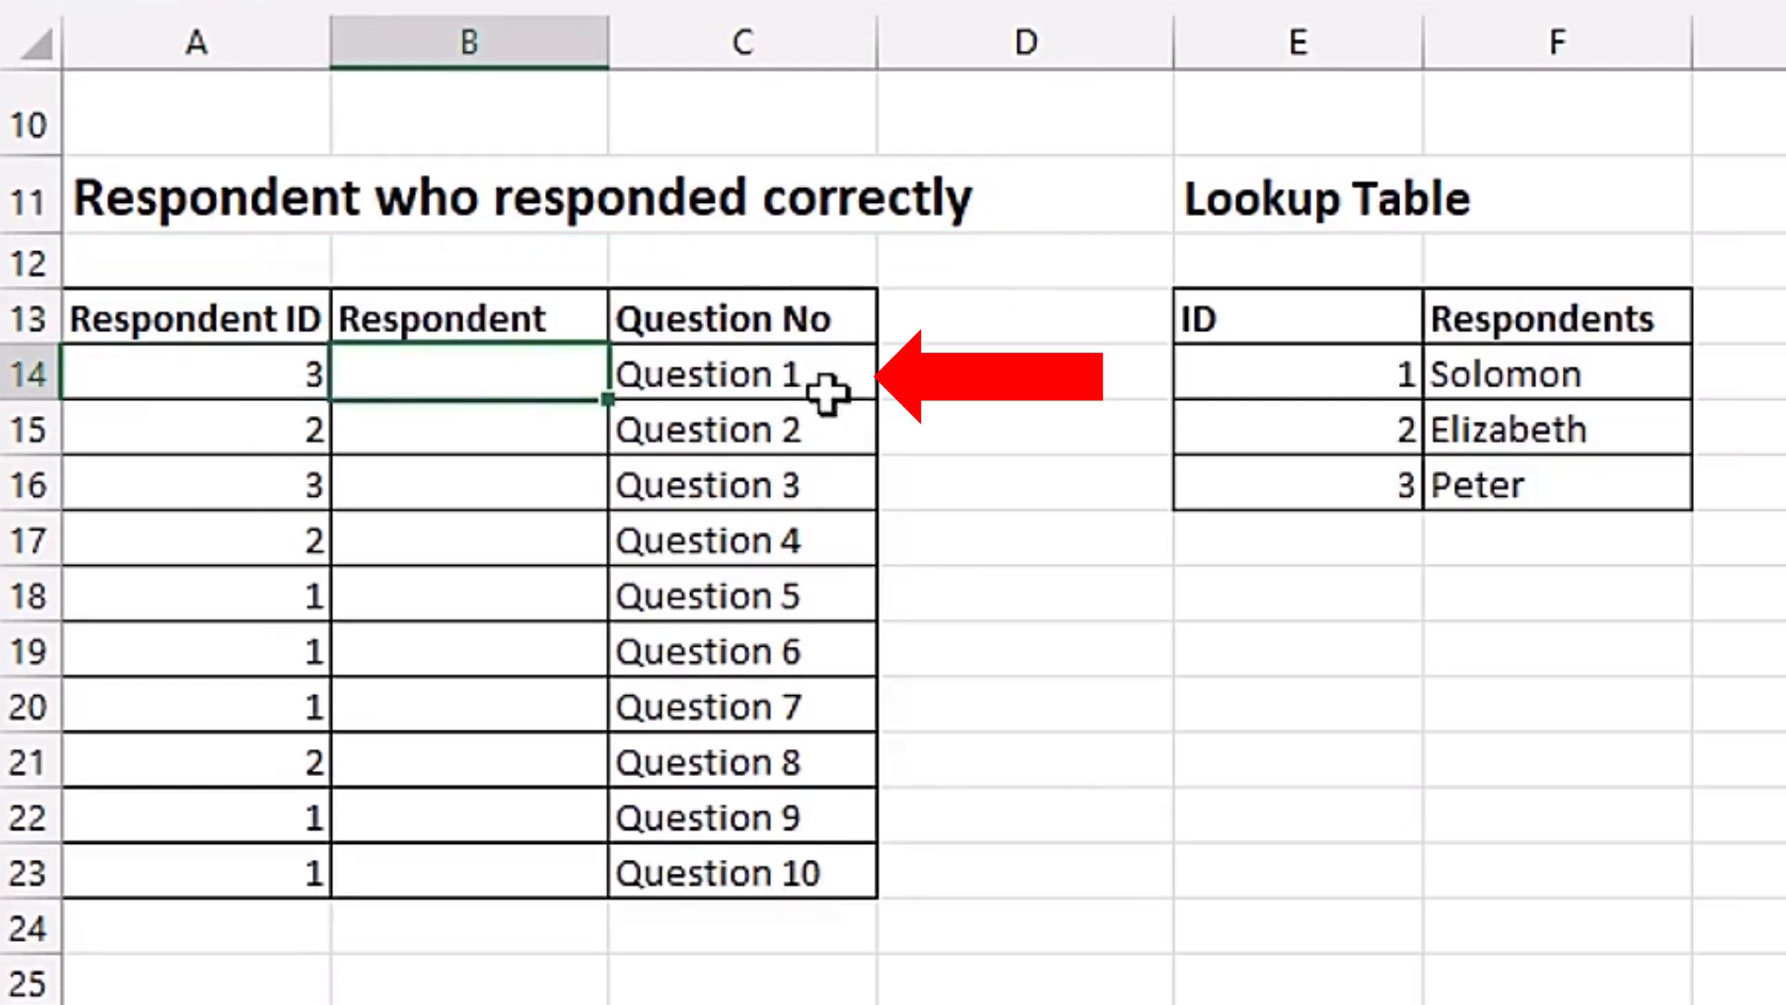
{"action": "left_click", "coordinate": [558, 665]}
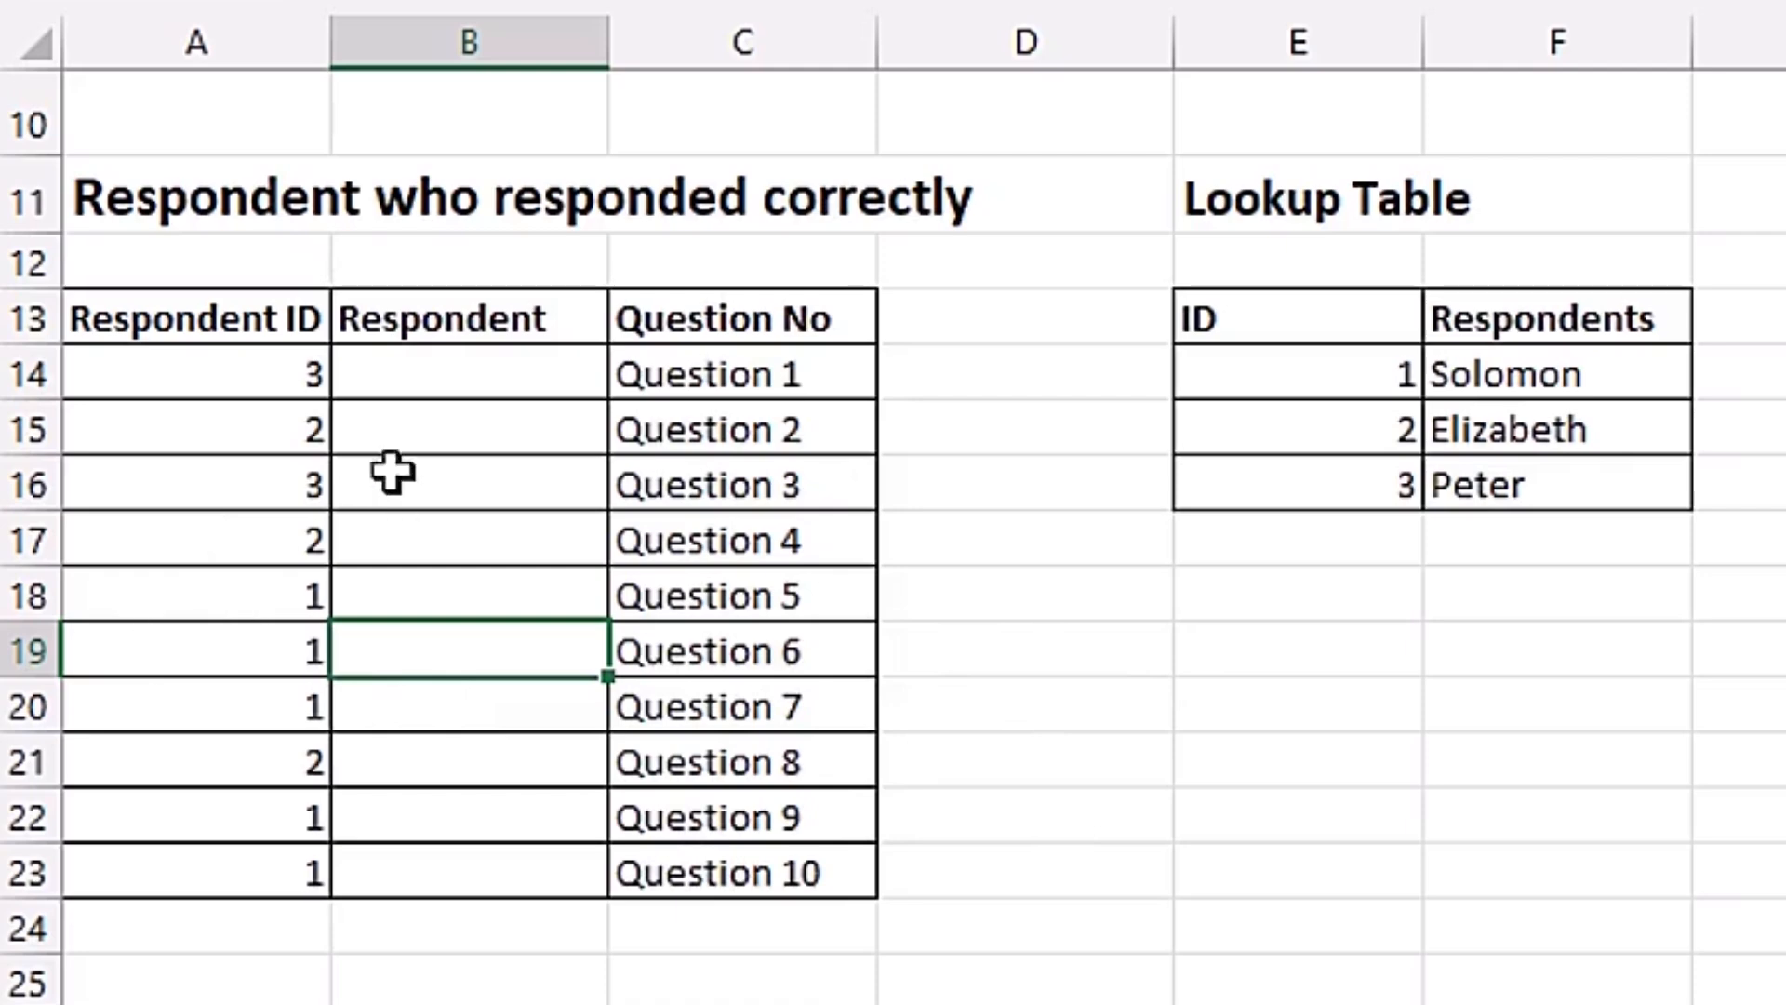
{"action": "left_click_drag", "start_coordinate": [459, 371], "coordinate": [499, 849]}
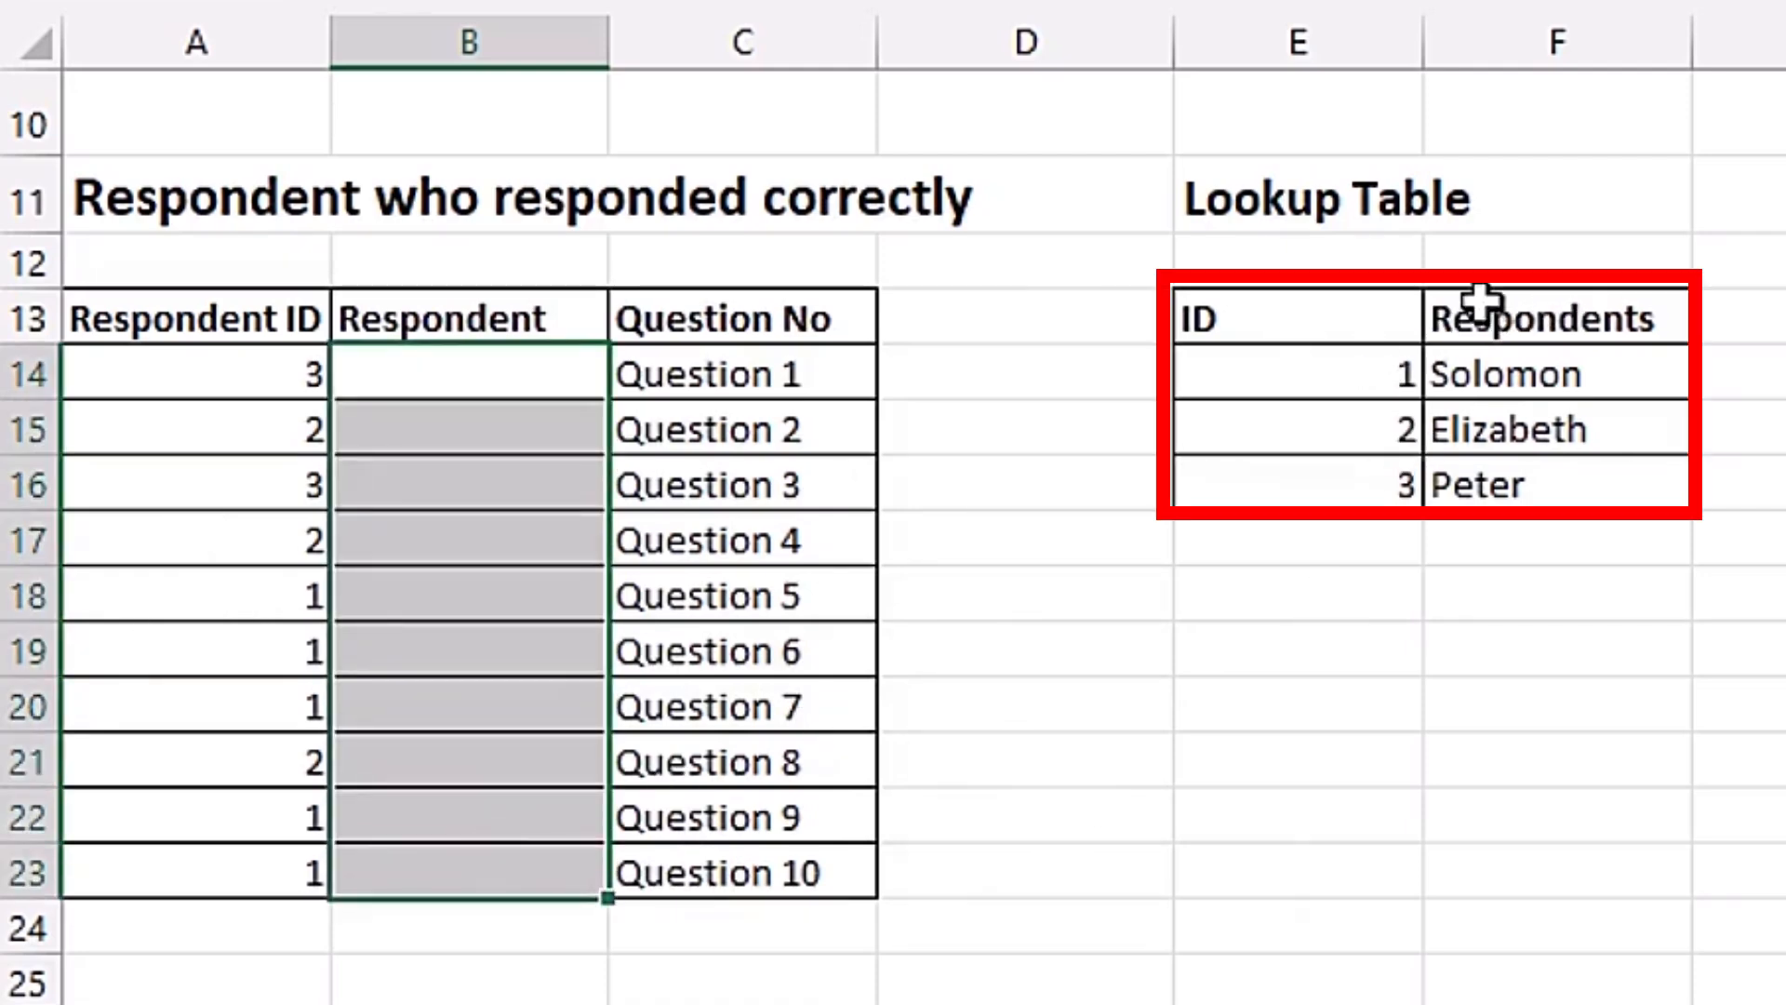
{"action": "left_click", "coordinate": [1383, 572]}
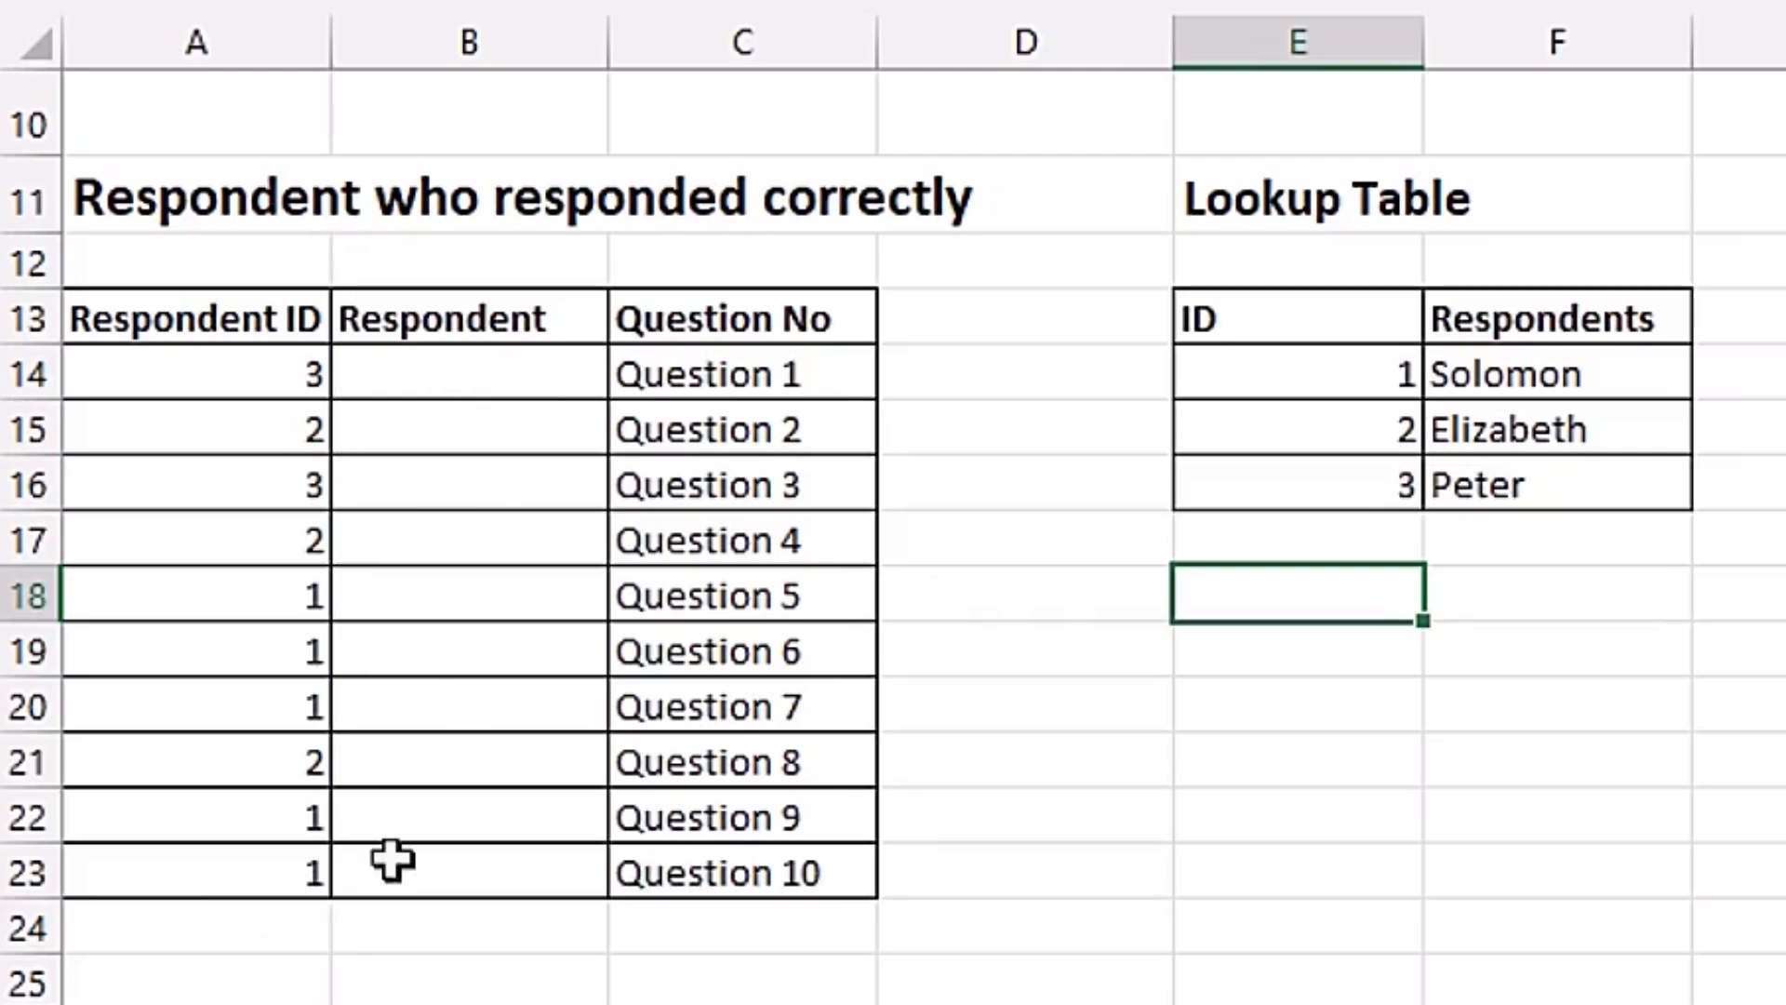
- Start a VLOOKUP formula in B14 with the respondent ID in A14 as the lookup value
{"action": "left_click", "coordinate": [473, 364]}
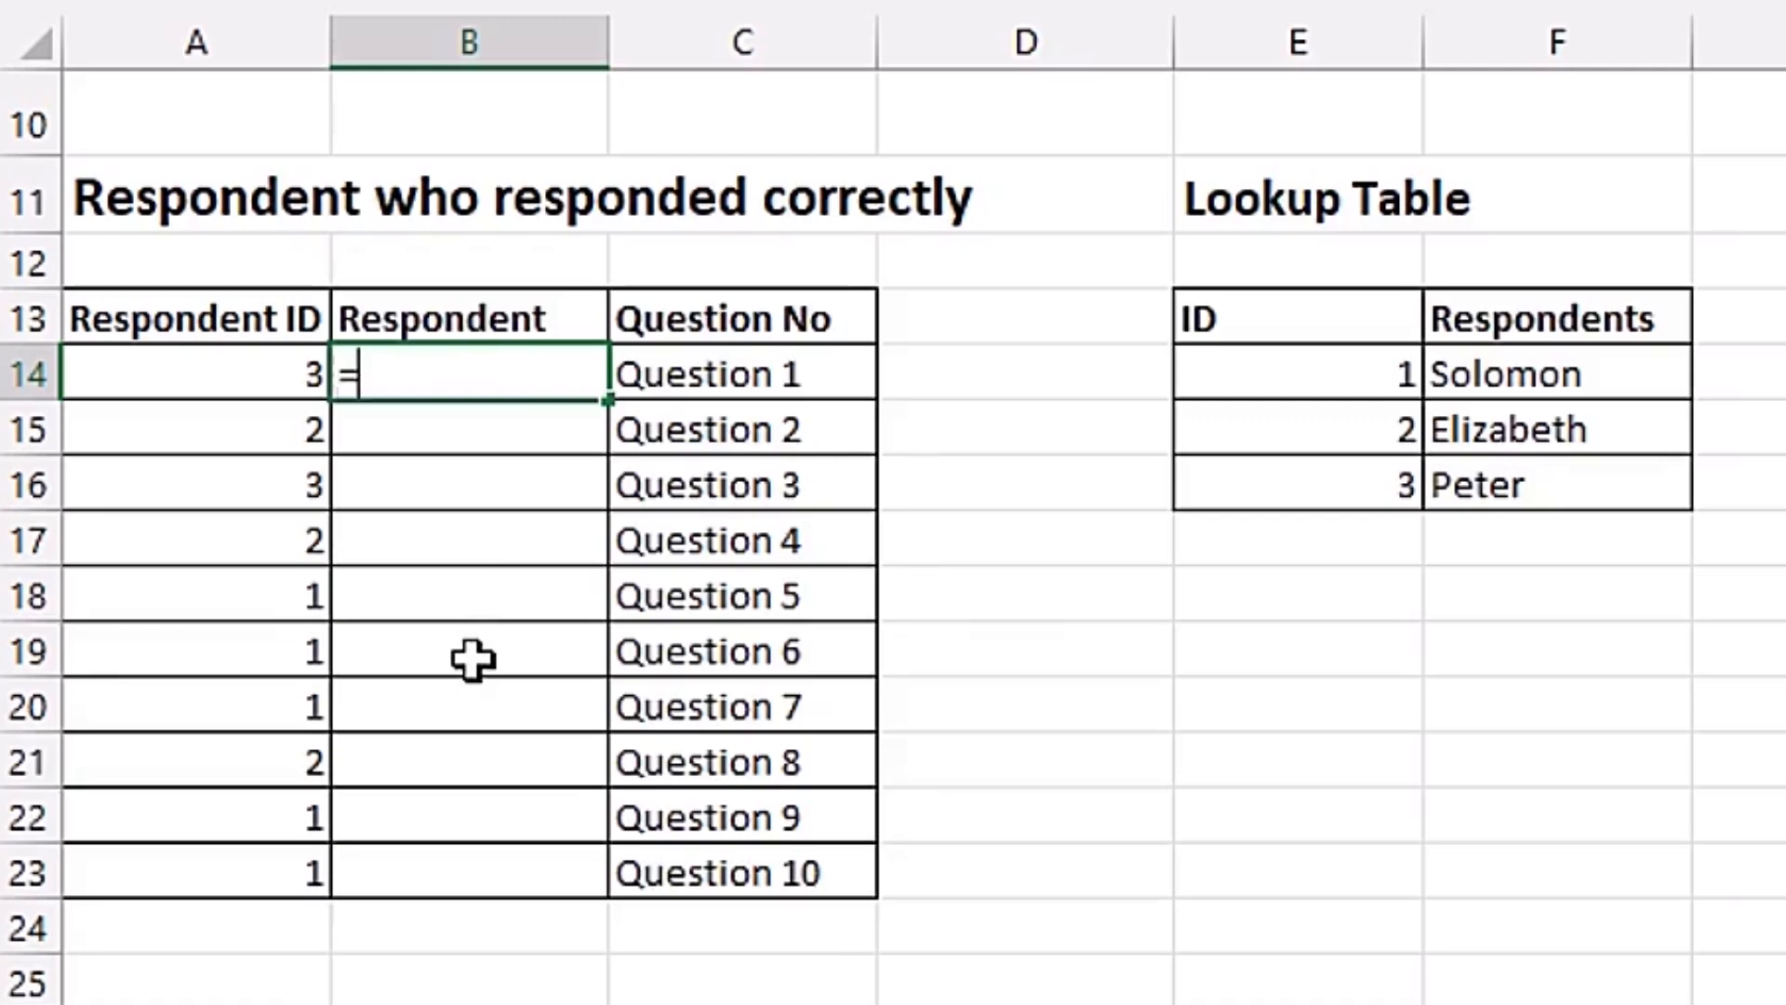
{"action": "type", "text": "=vl"}
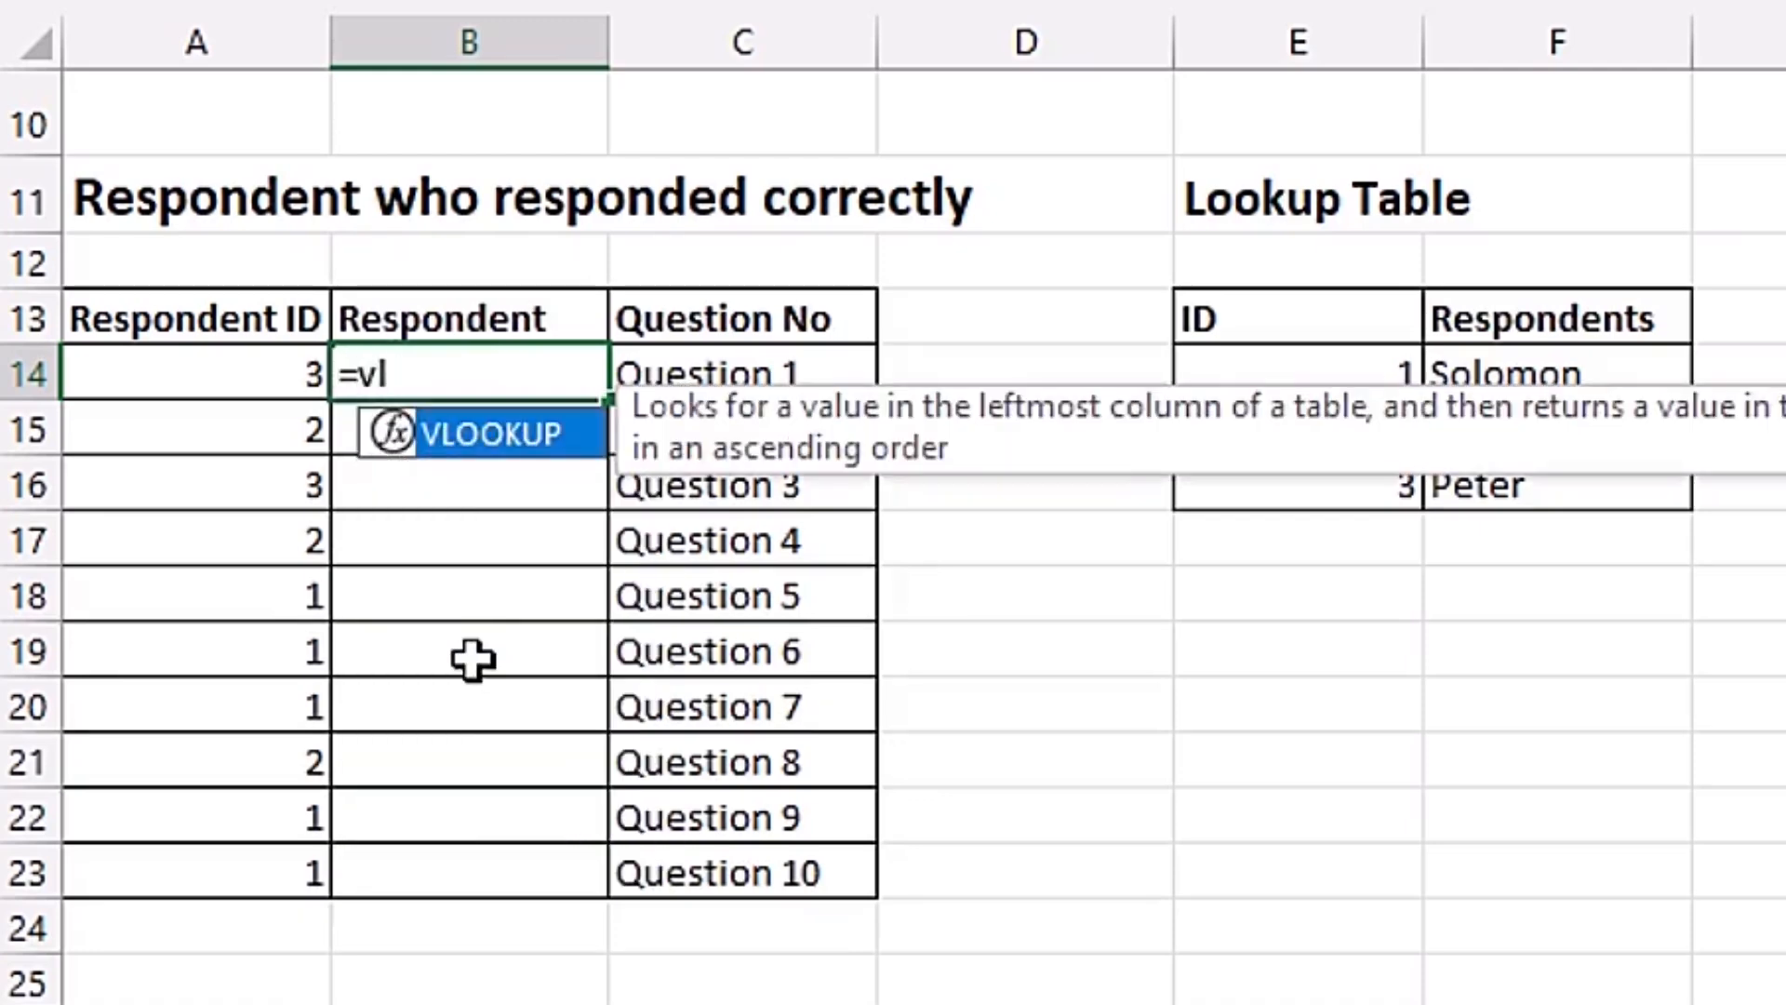
{"action": "key", "text": "Tab"}
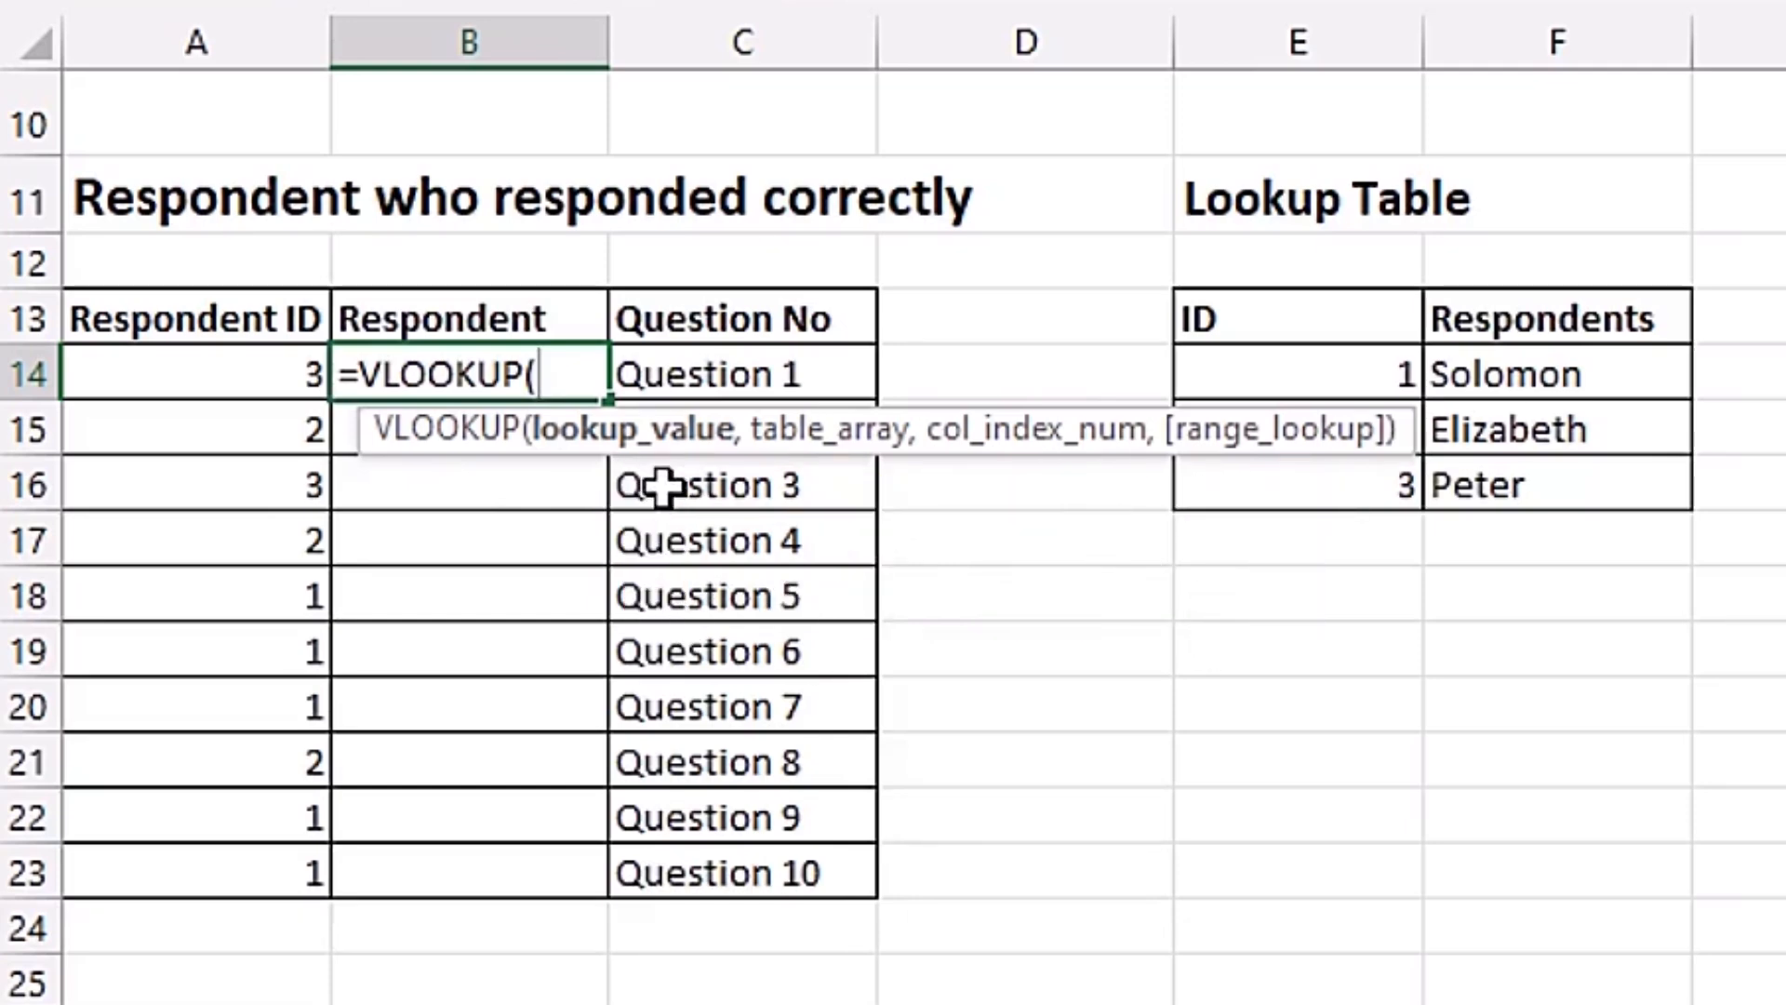
{"action": "left_click", "coordinate": [259, 367]}
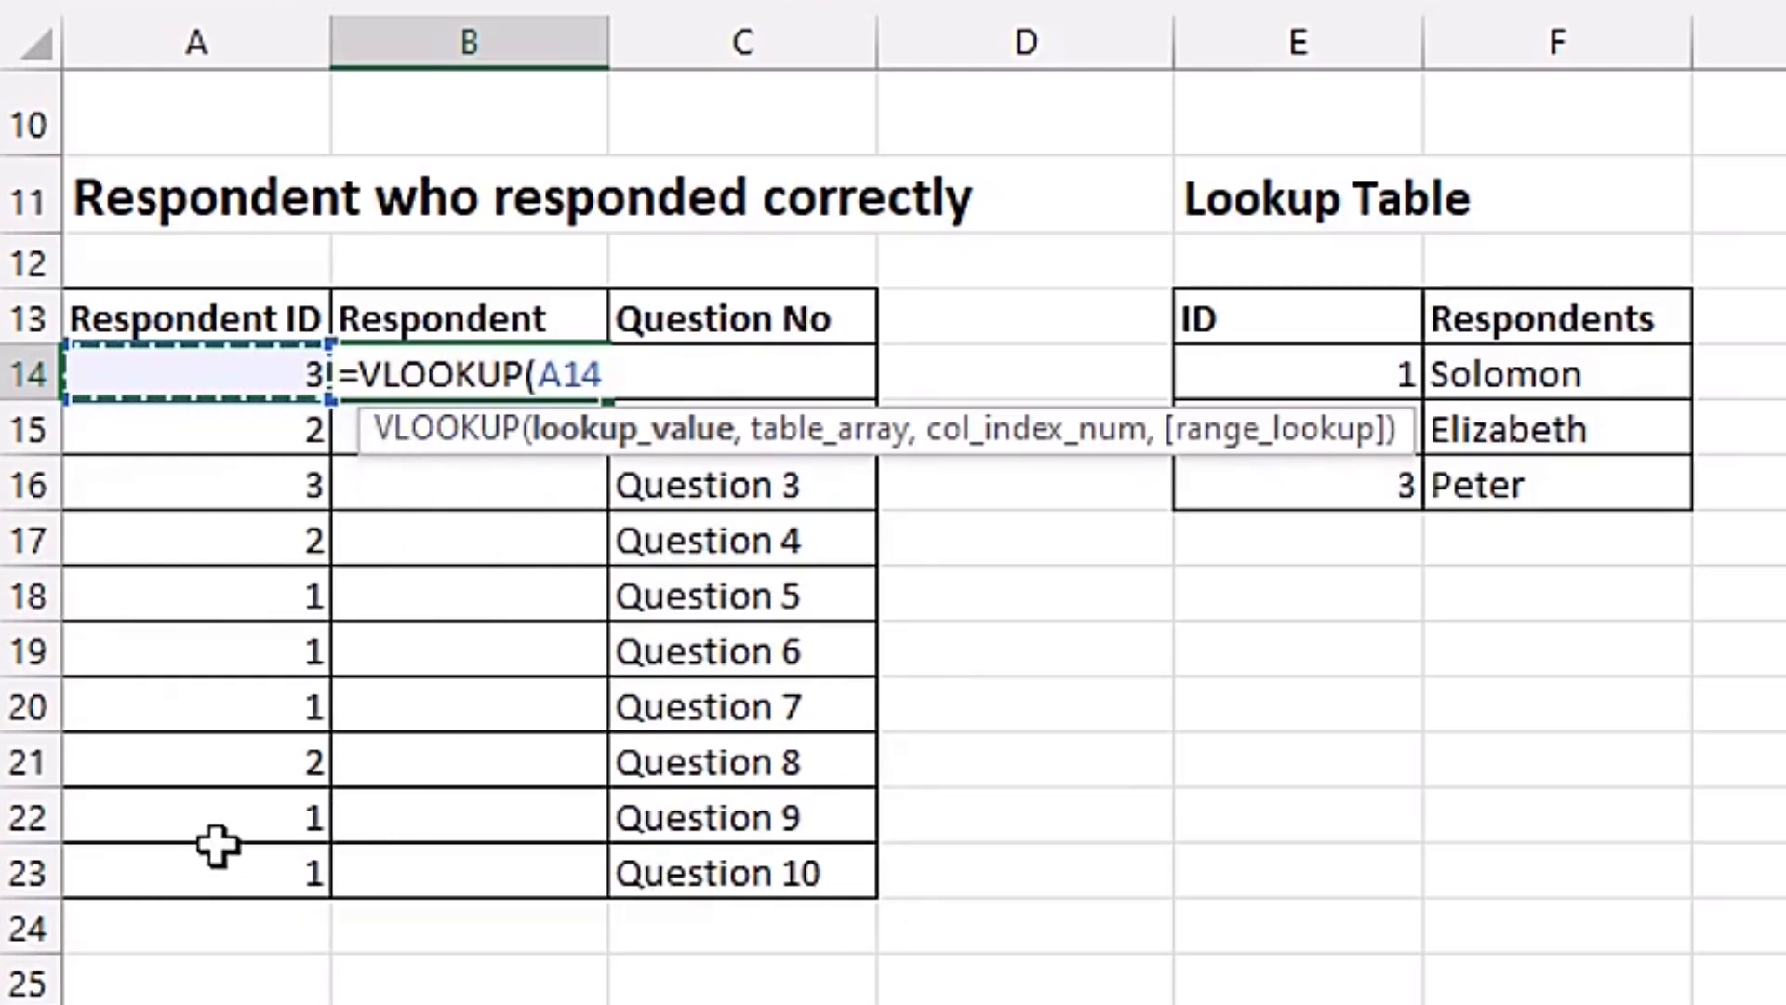
{"action": "type", "text": ","}
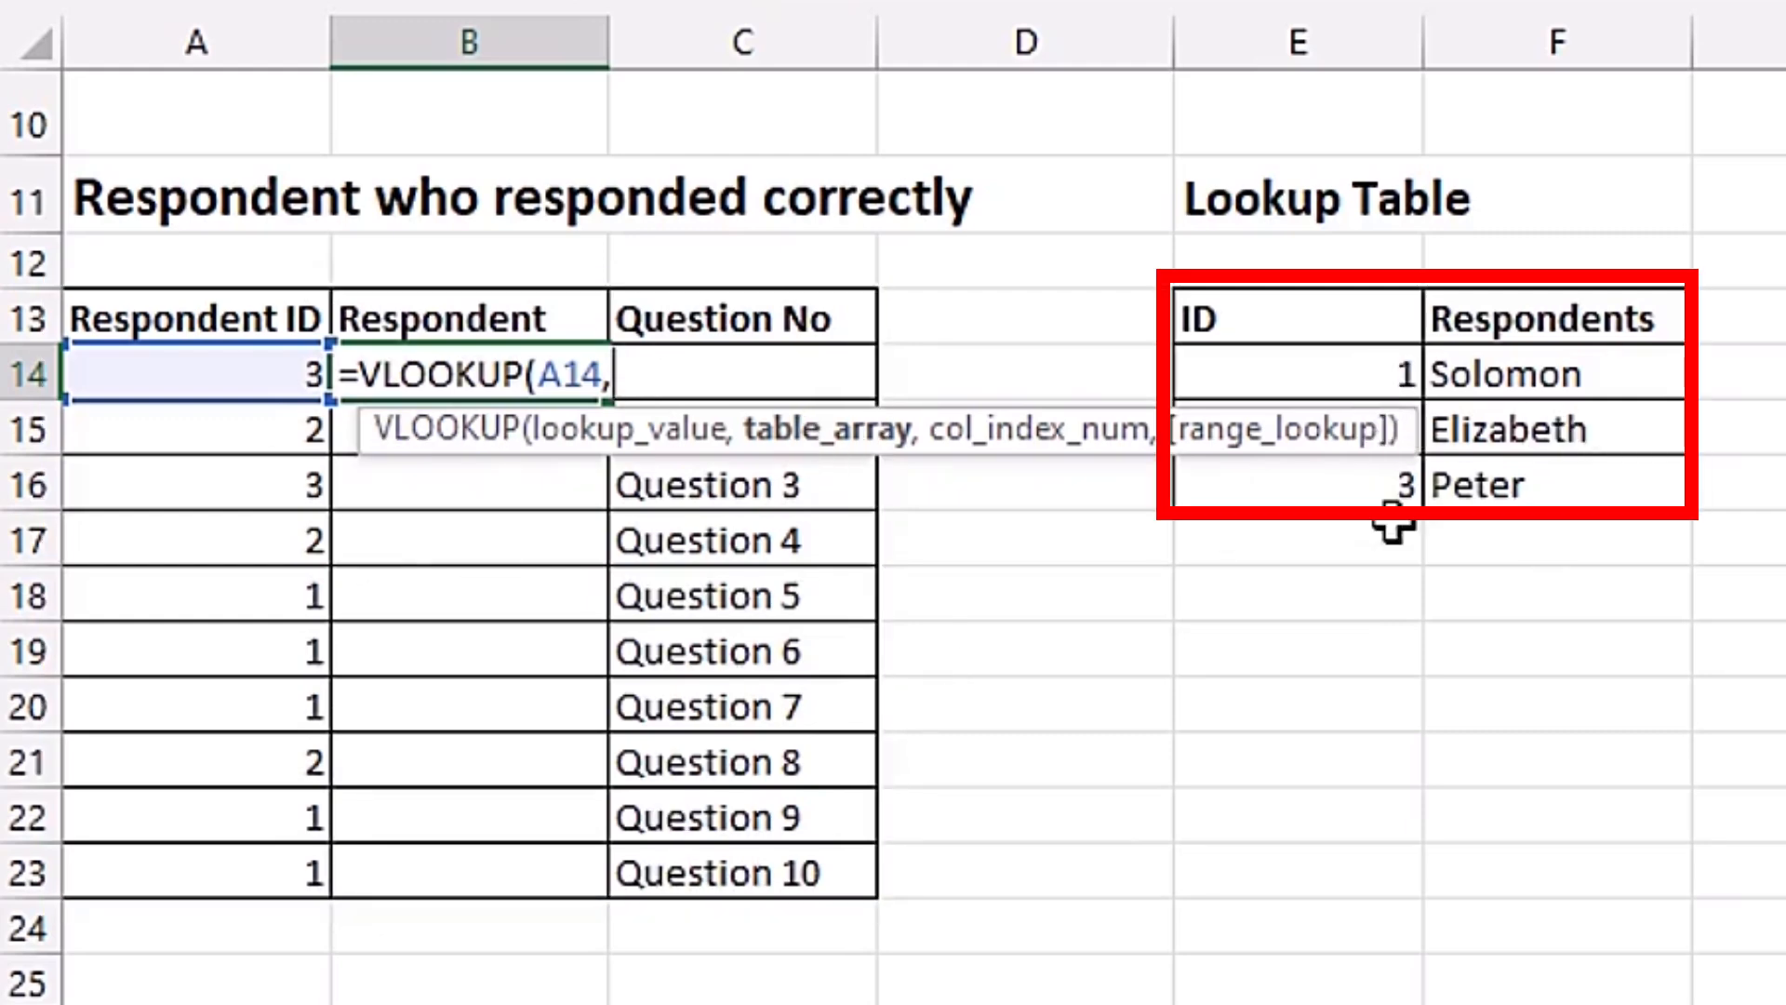
- Add the absolute range $E$14:$F$16 as the table array and 2 as the column index in the B14 formula
{"action": "mouse_move", "coordinate": [1296, 374]}
{"action": "left_mouse_down"}
{"action": "mouse_move", "coordinate": [1581, 454]}
{"action": "mouse_move", "coordinate": [1579, 506]}
{"action": "mouse_move", "coordinate": [1547, 468]}
{"action": "left_mouse_up"}
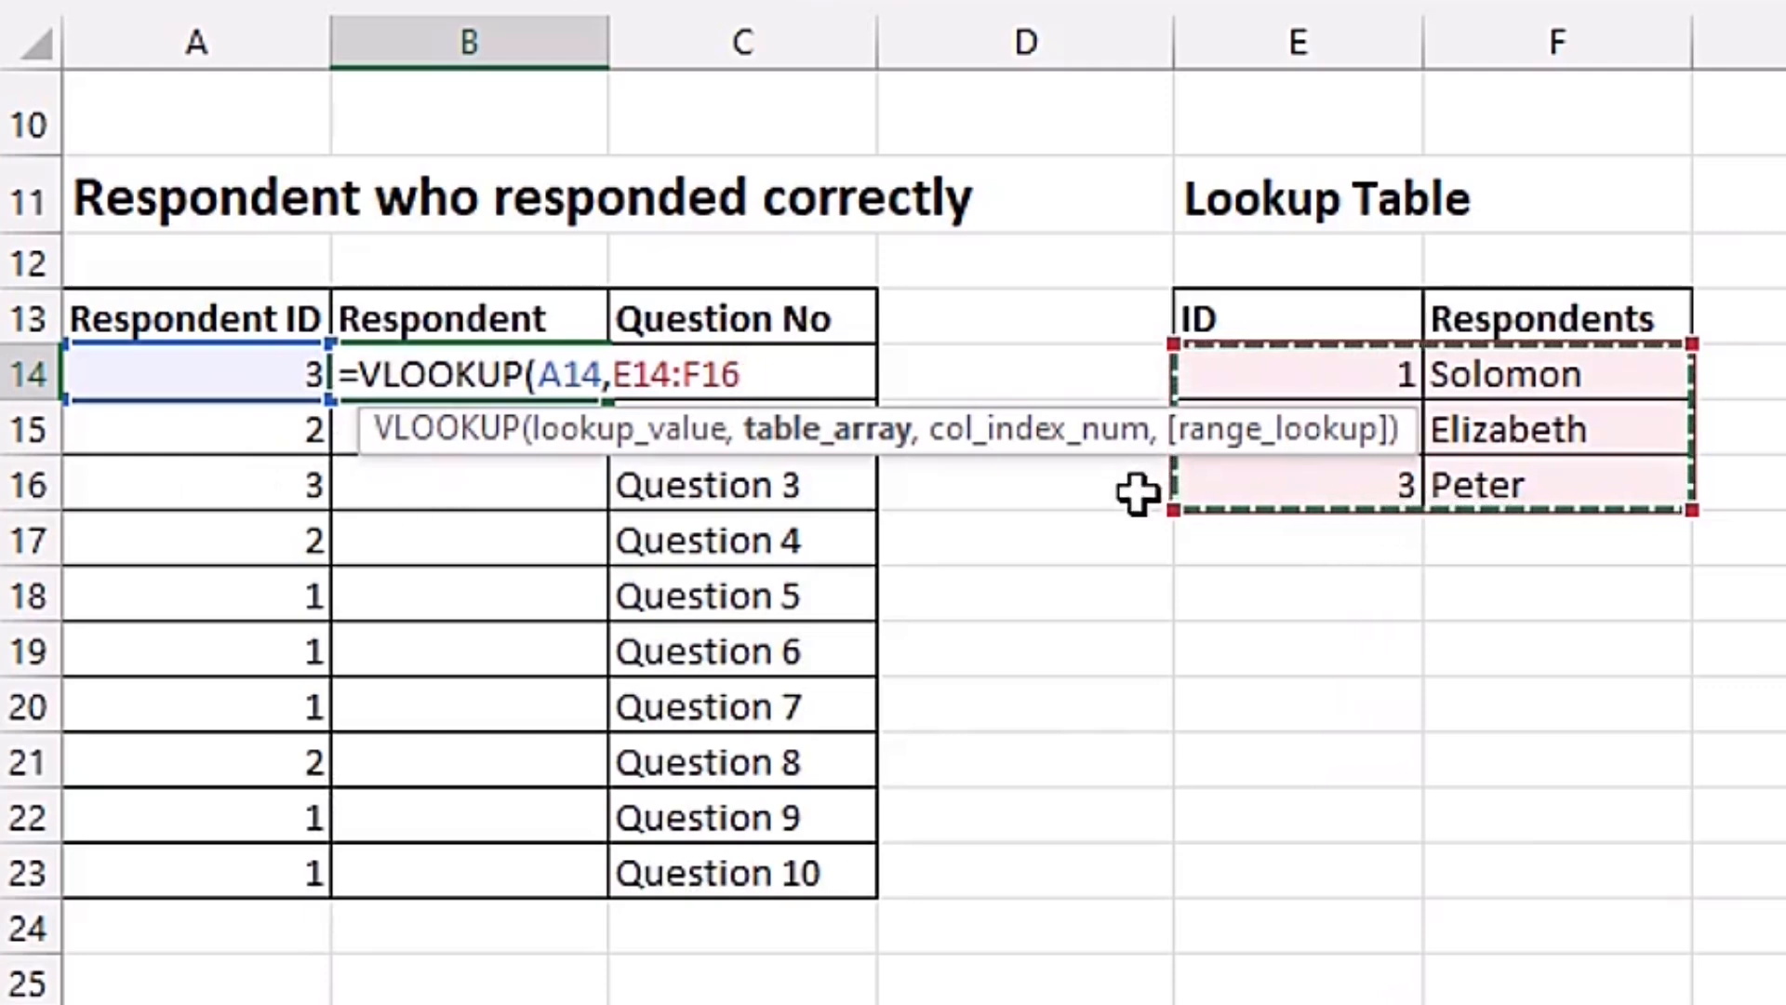
{"action": "key", "text": "F4"}
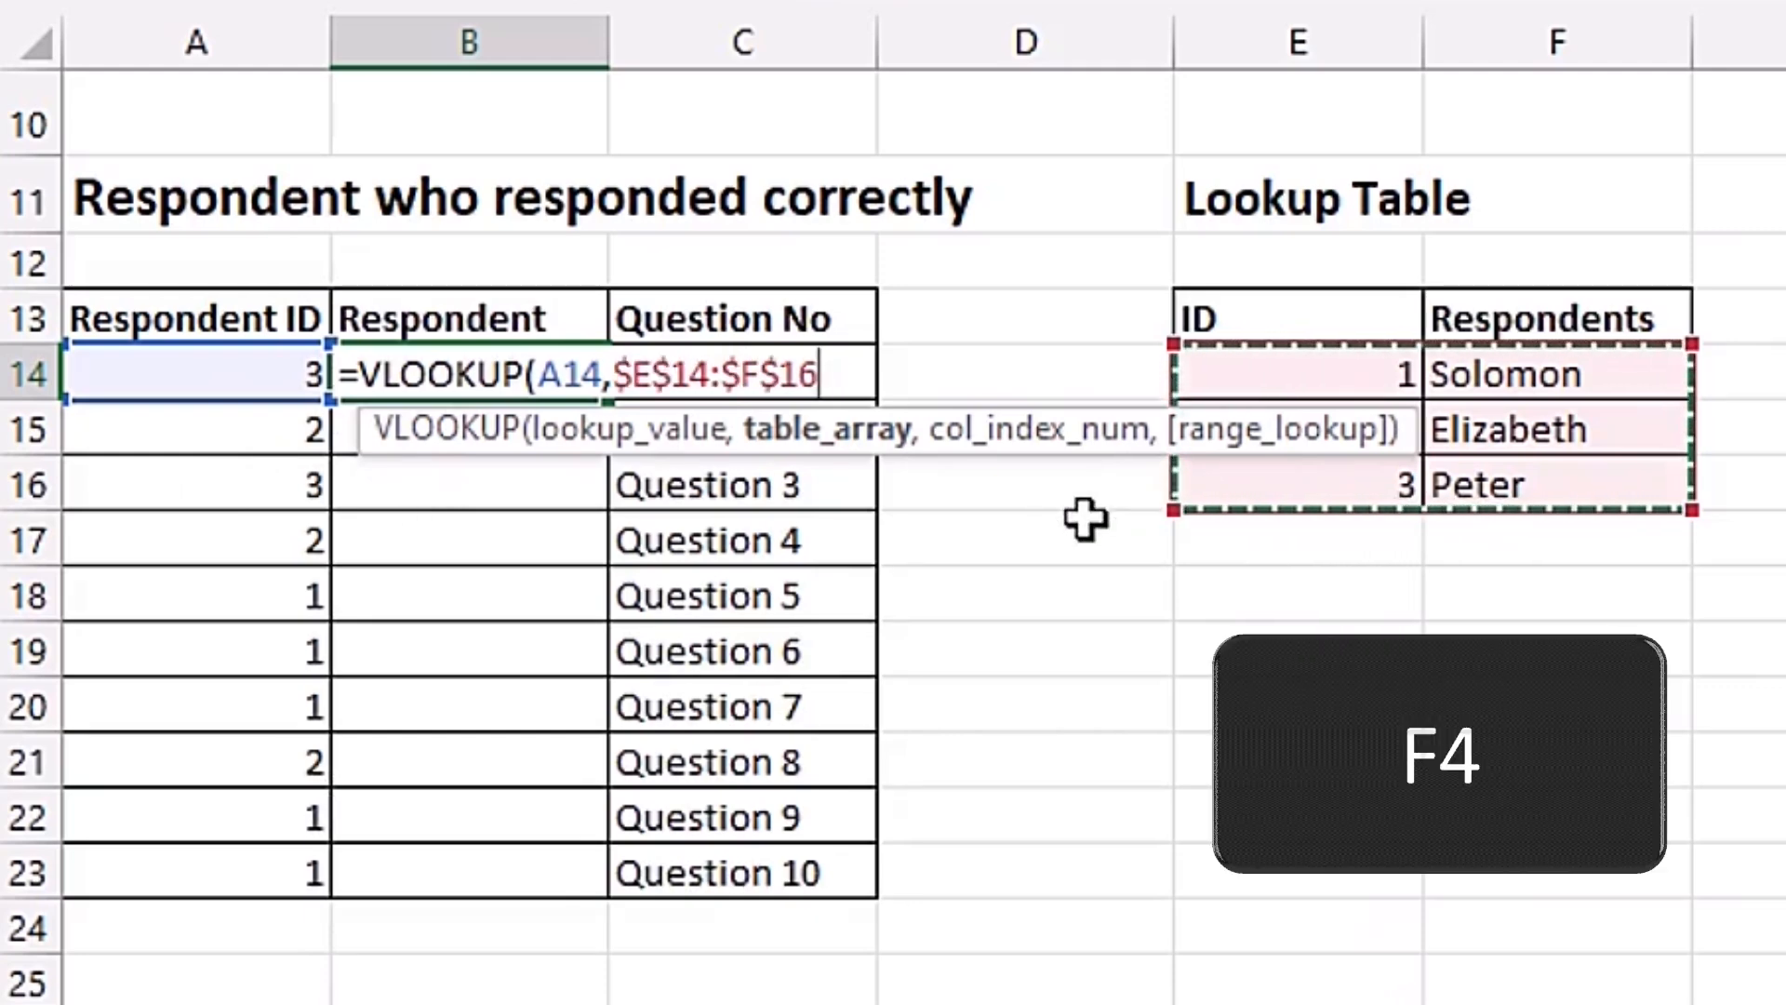
{"action": "type", "text": ","}
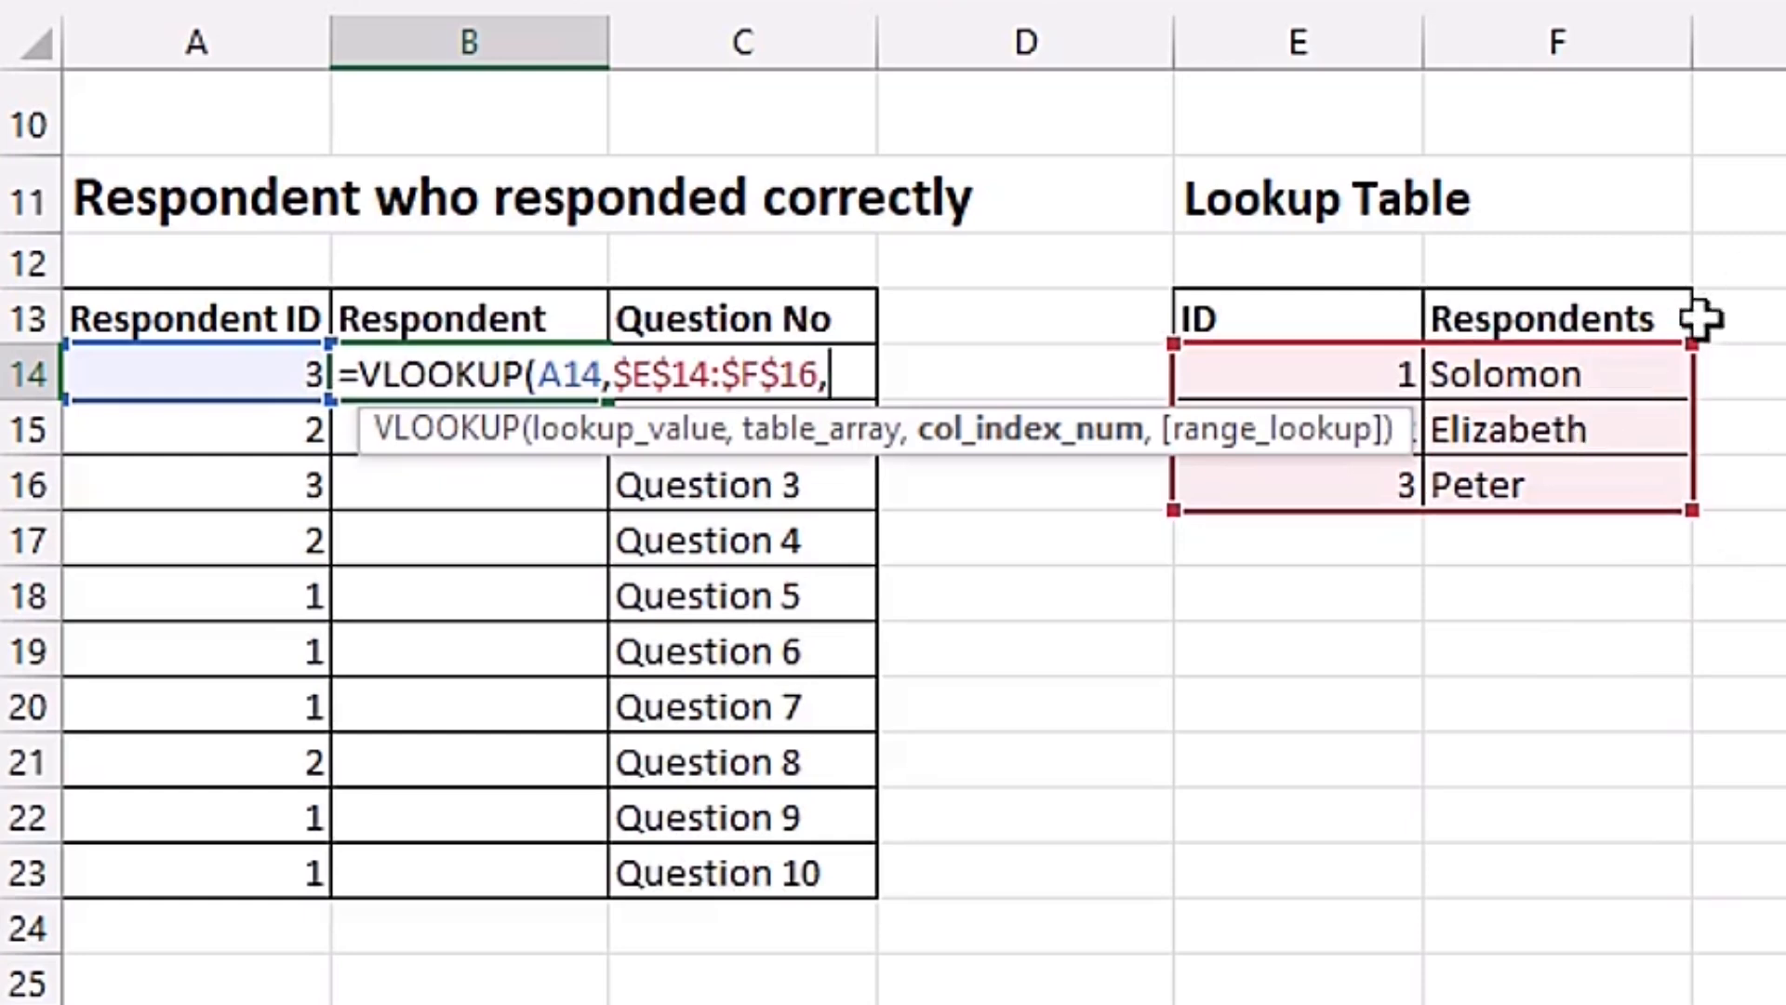
{"action": "type", "text": "2"}
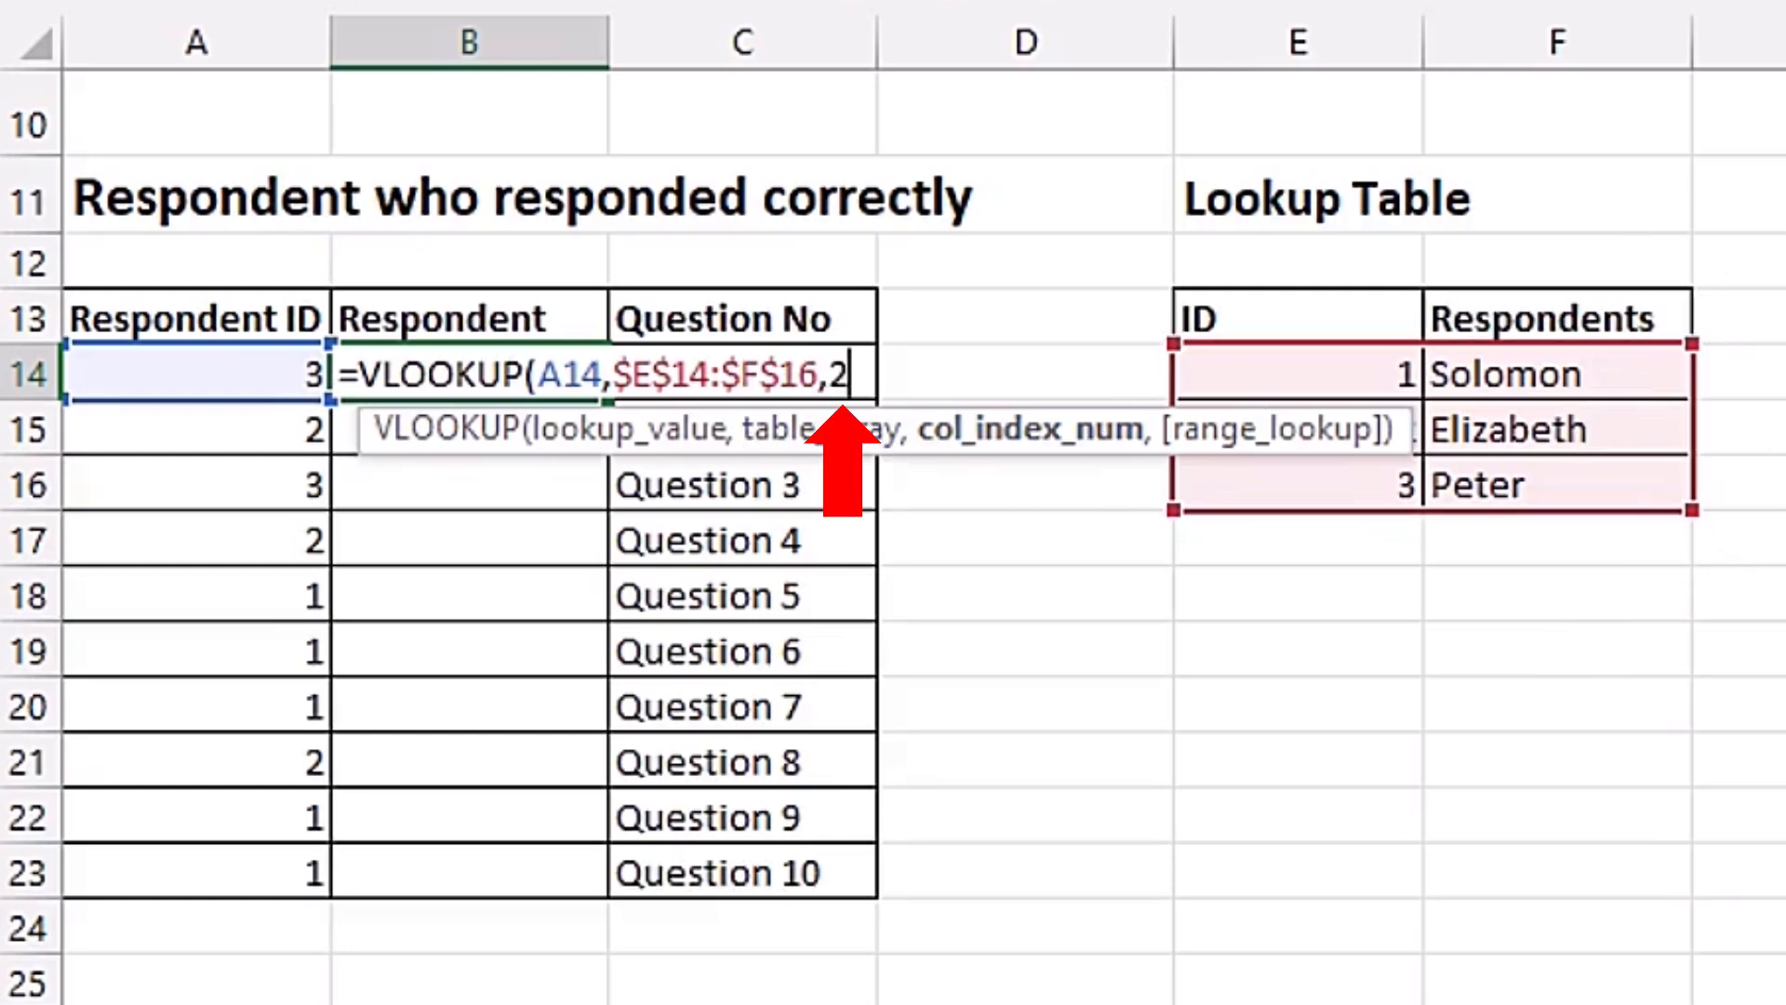
{"action": "type", "text": ","}
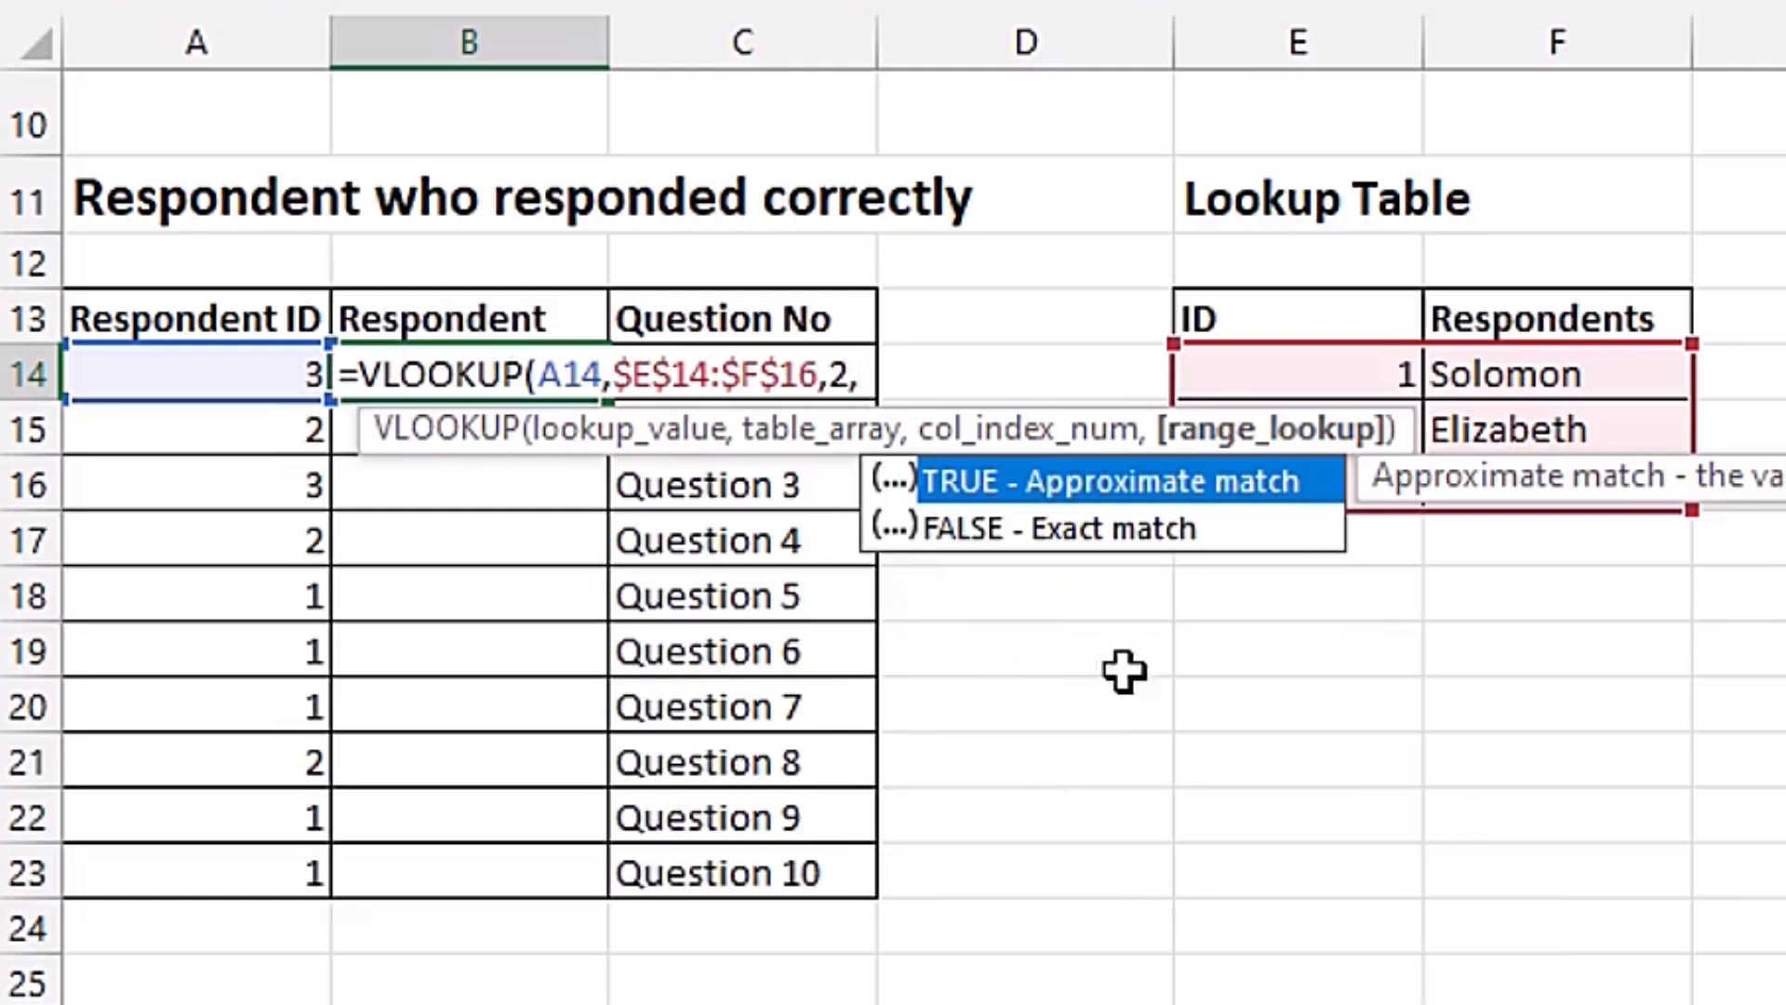
- Set the range lookup argument of the B14 formula to FALSE for an exact match
{"action": "type", "text": "Fal"}
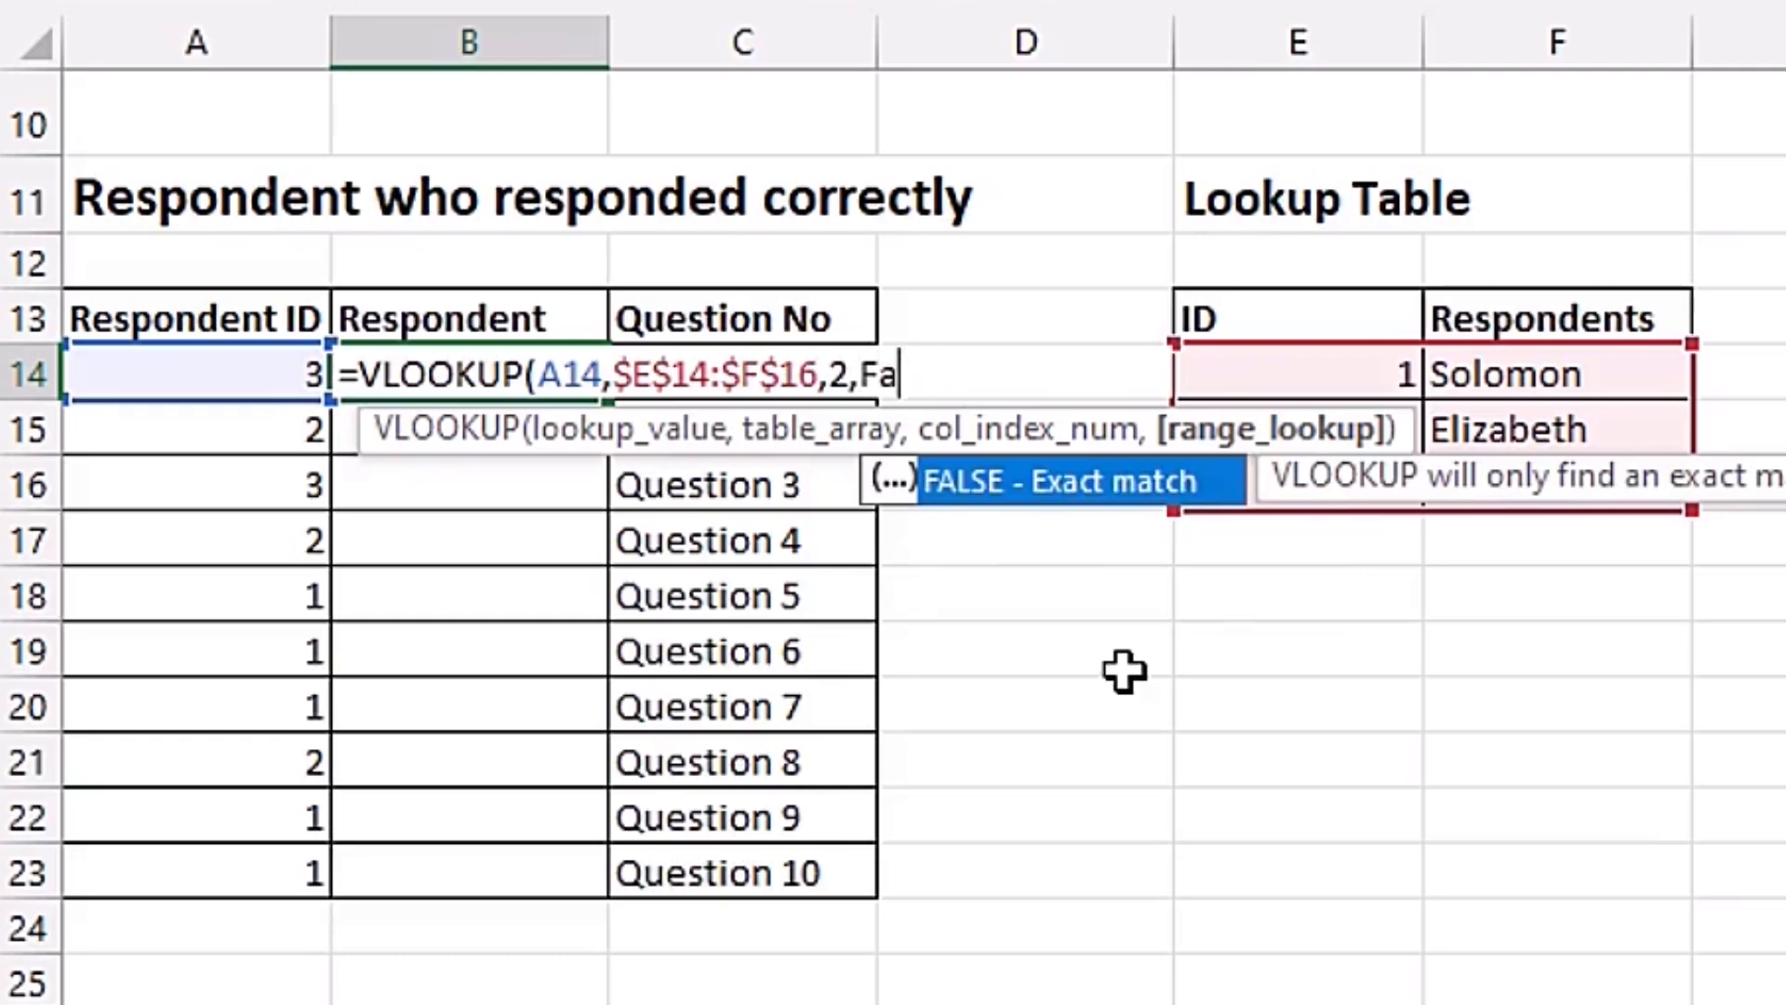
{"action": "key", "text": "BackSpace"}
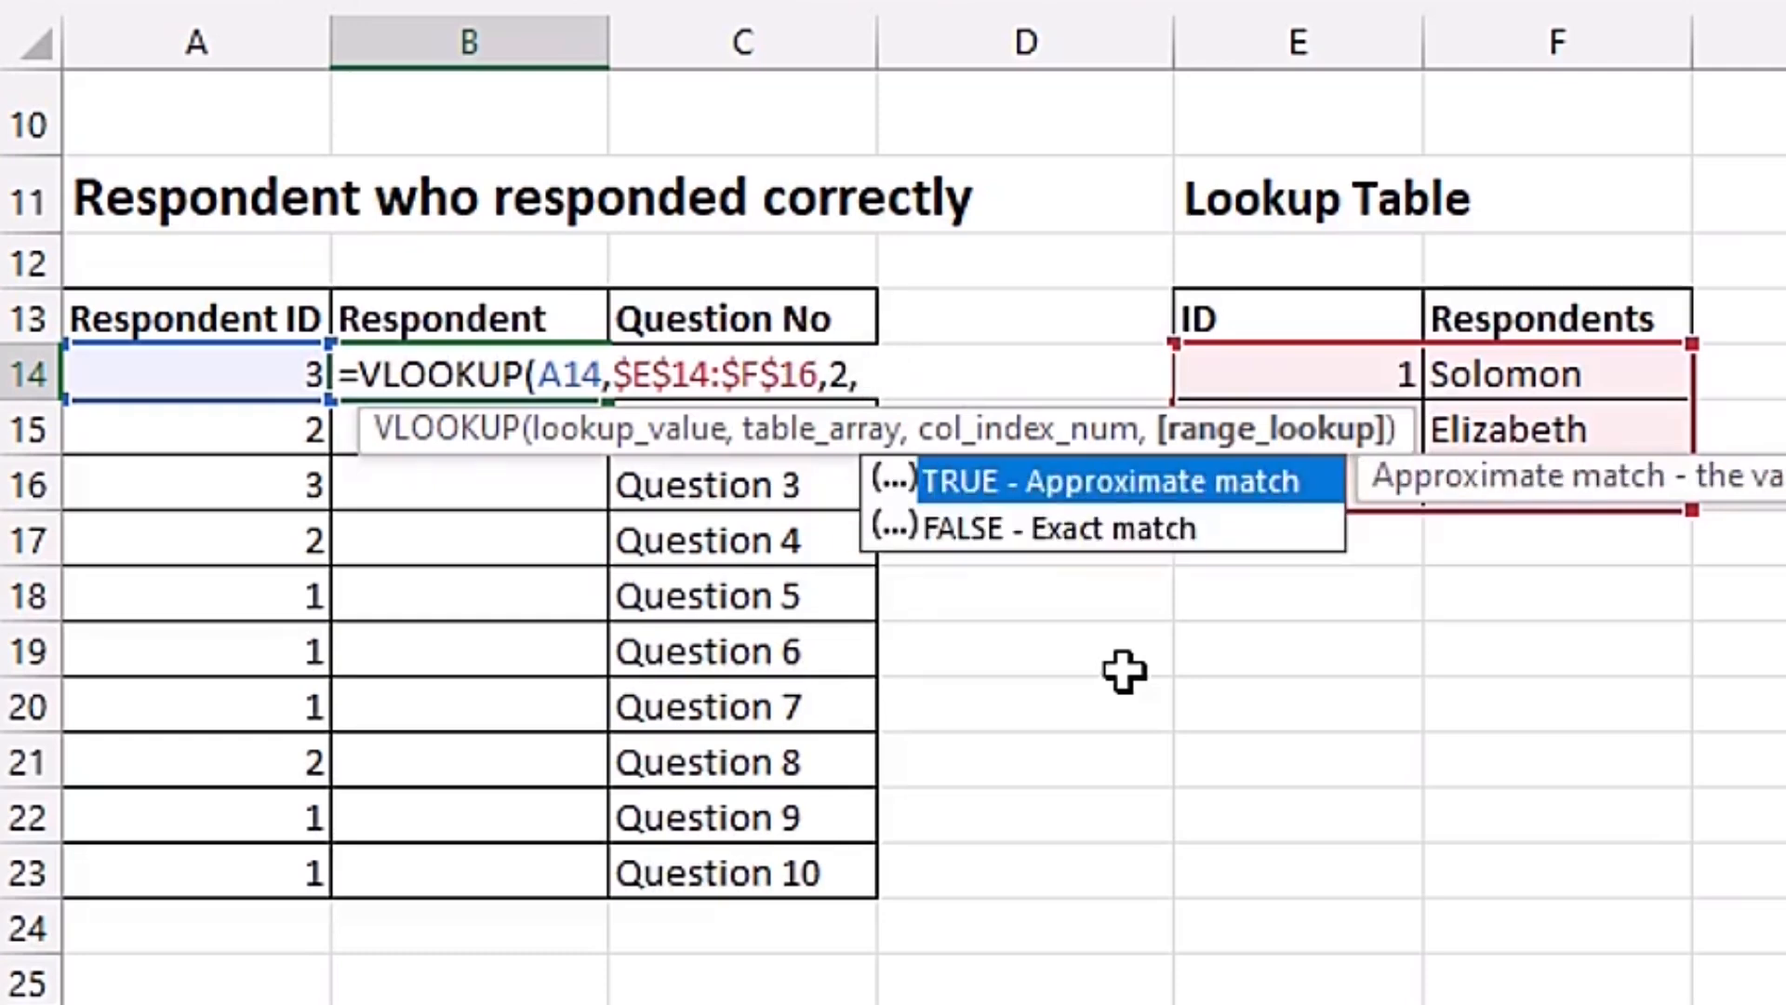
{"action": "key", "text": "Down"}
{"action": "key", "text": "Tab"}
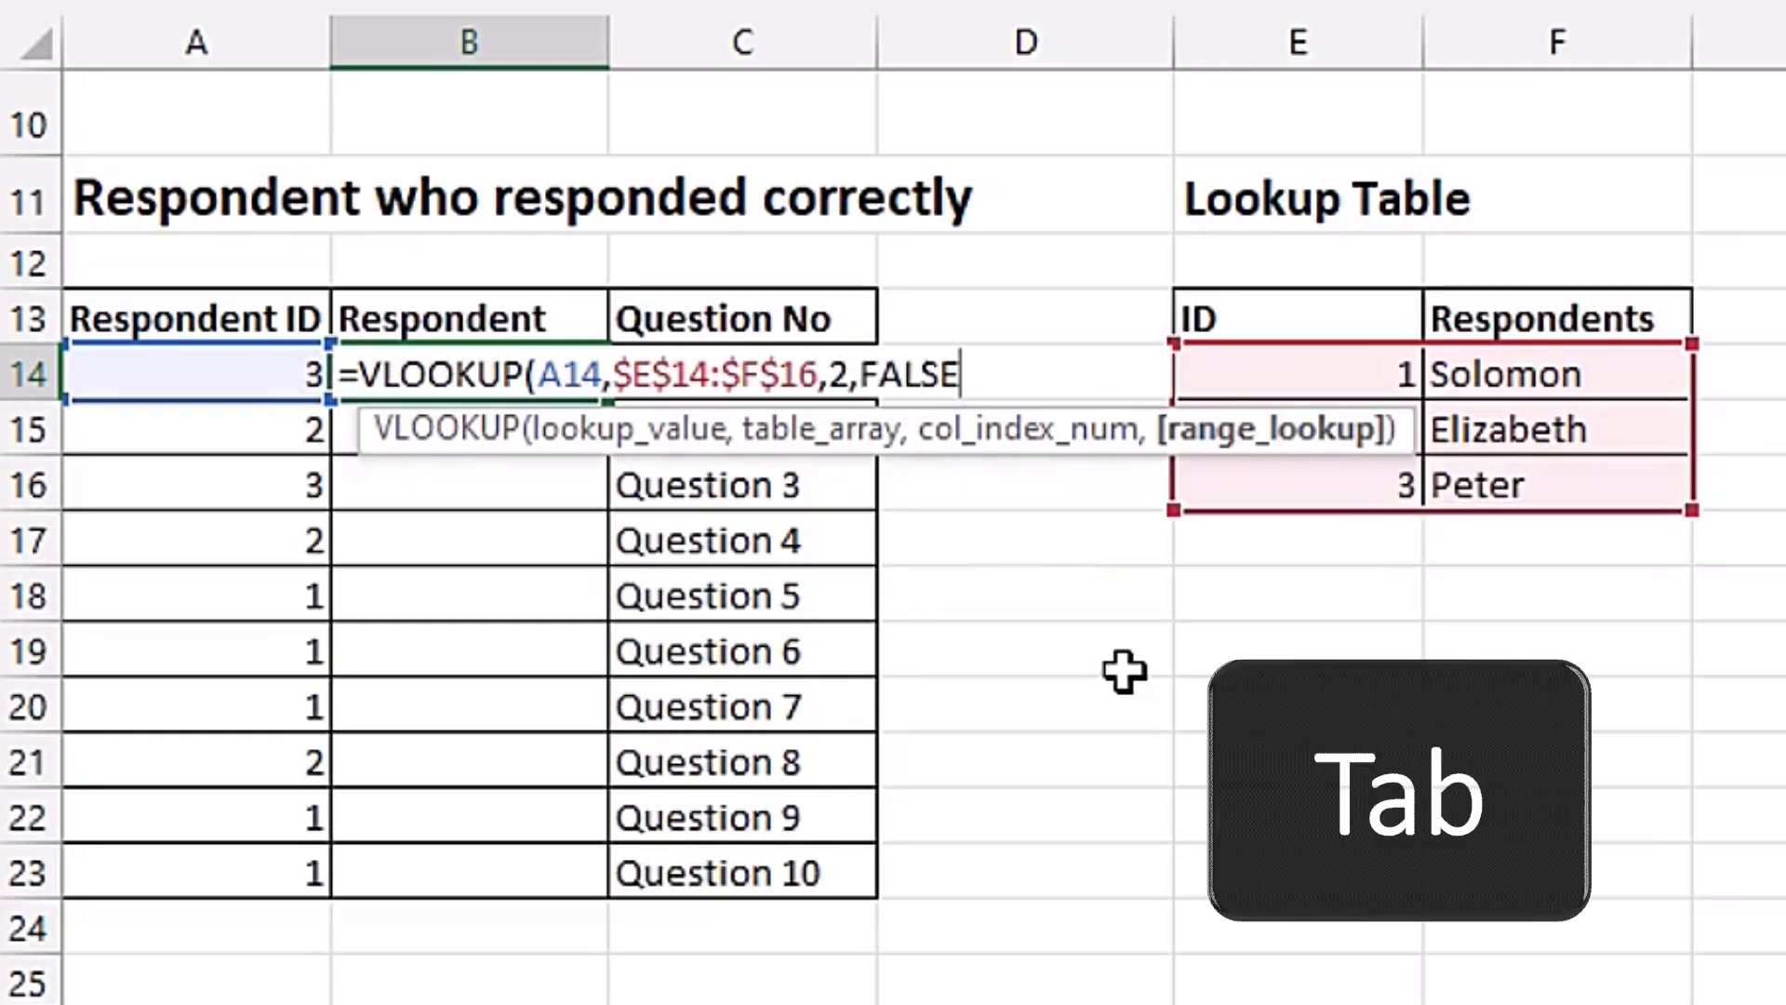
- Replace FALSE with 0 as the range lookup argument, close the VLOOKUP formula and enter it in B14
{"action": "key", "text": "BackSpace"}
{"action": "key", "text": "BackSpace"}
{"action": "key", "text": "BackSpace"}
{"action": "key", "text": "BackSpace"}
{"action": "key", "text": "BackSpace"}
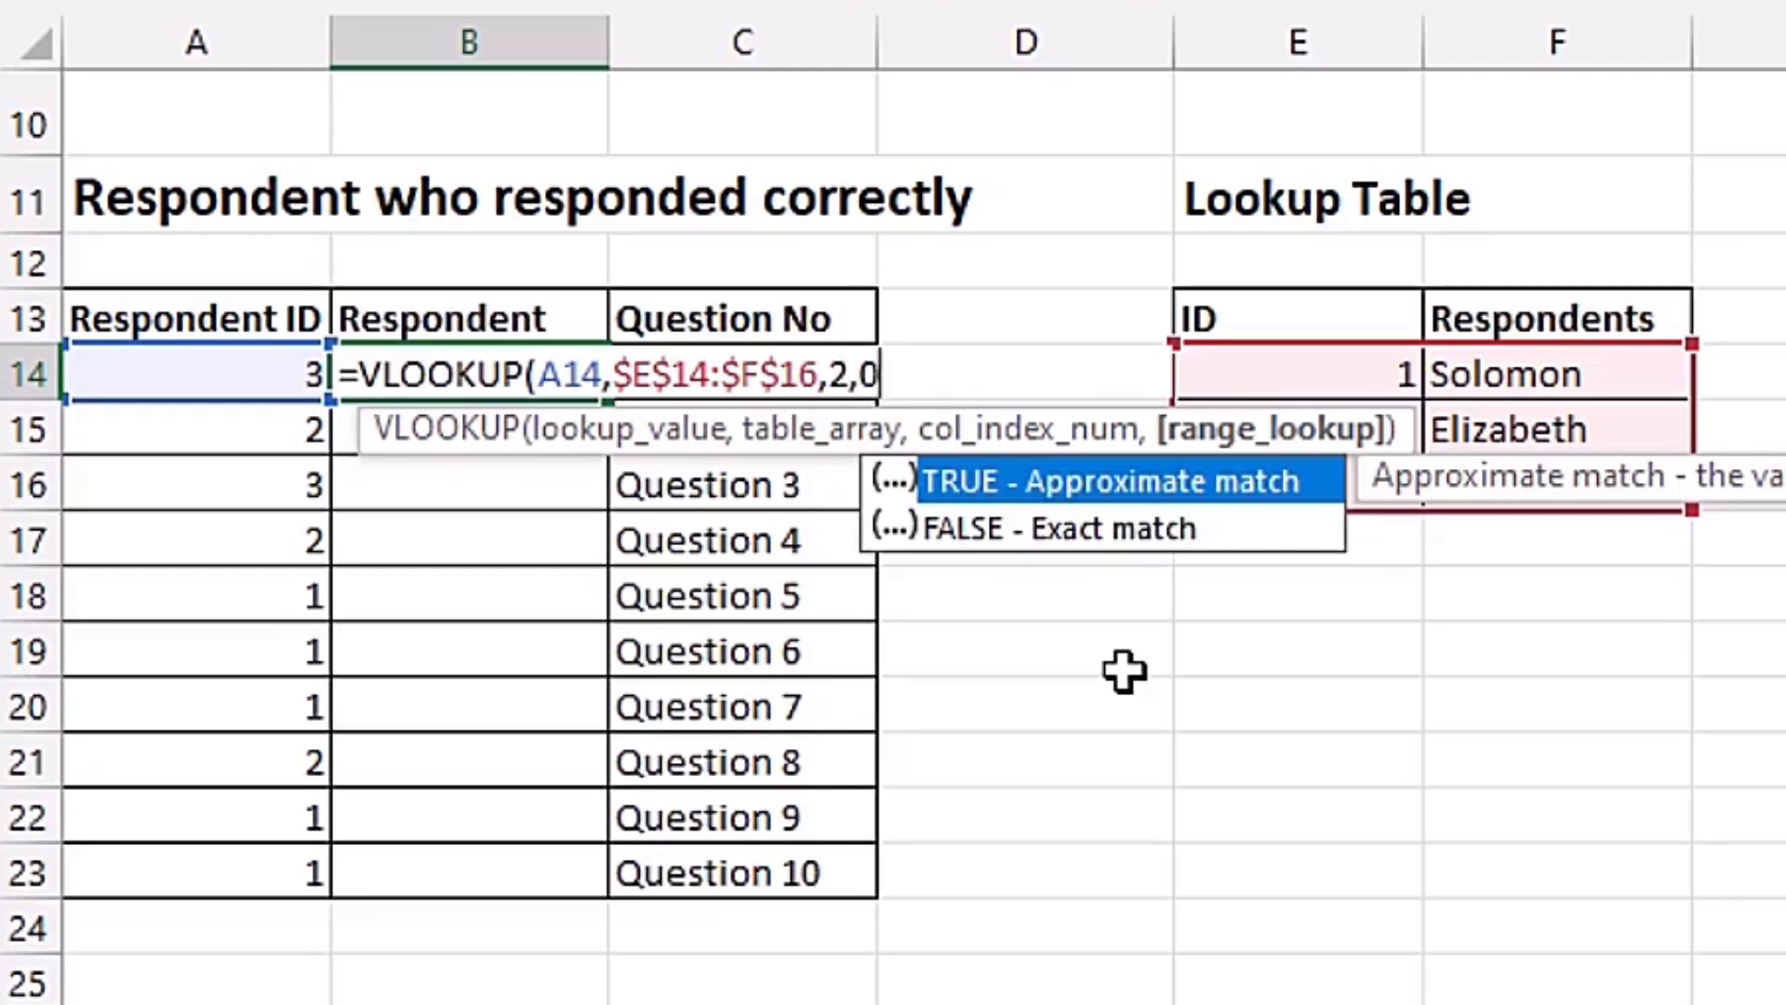
{"action": "type", "text": "0)"}
{"action": "key", "text": "ctrl+Return"}
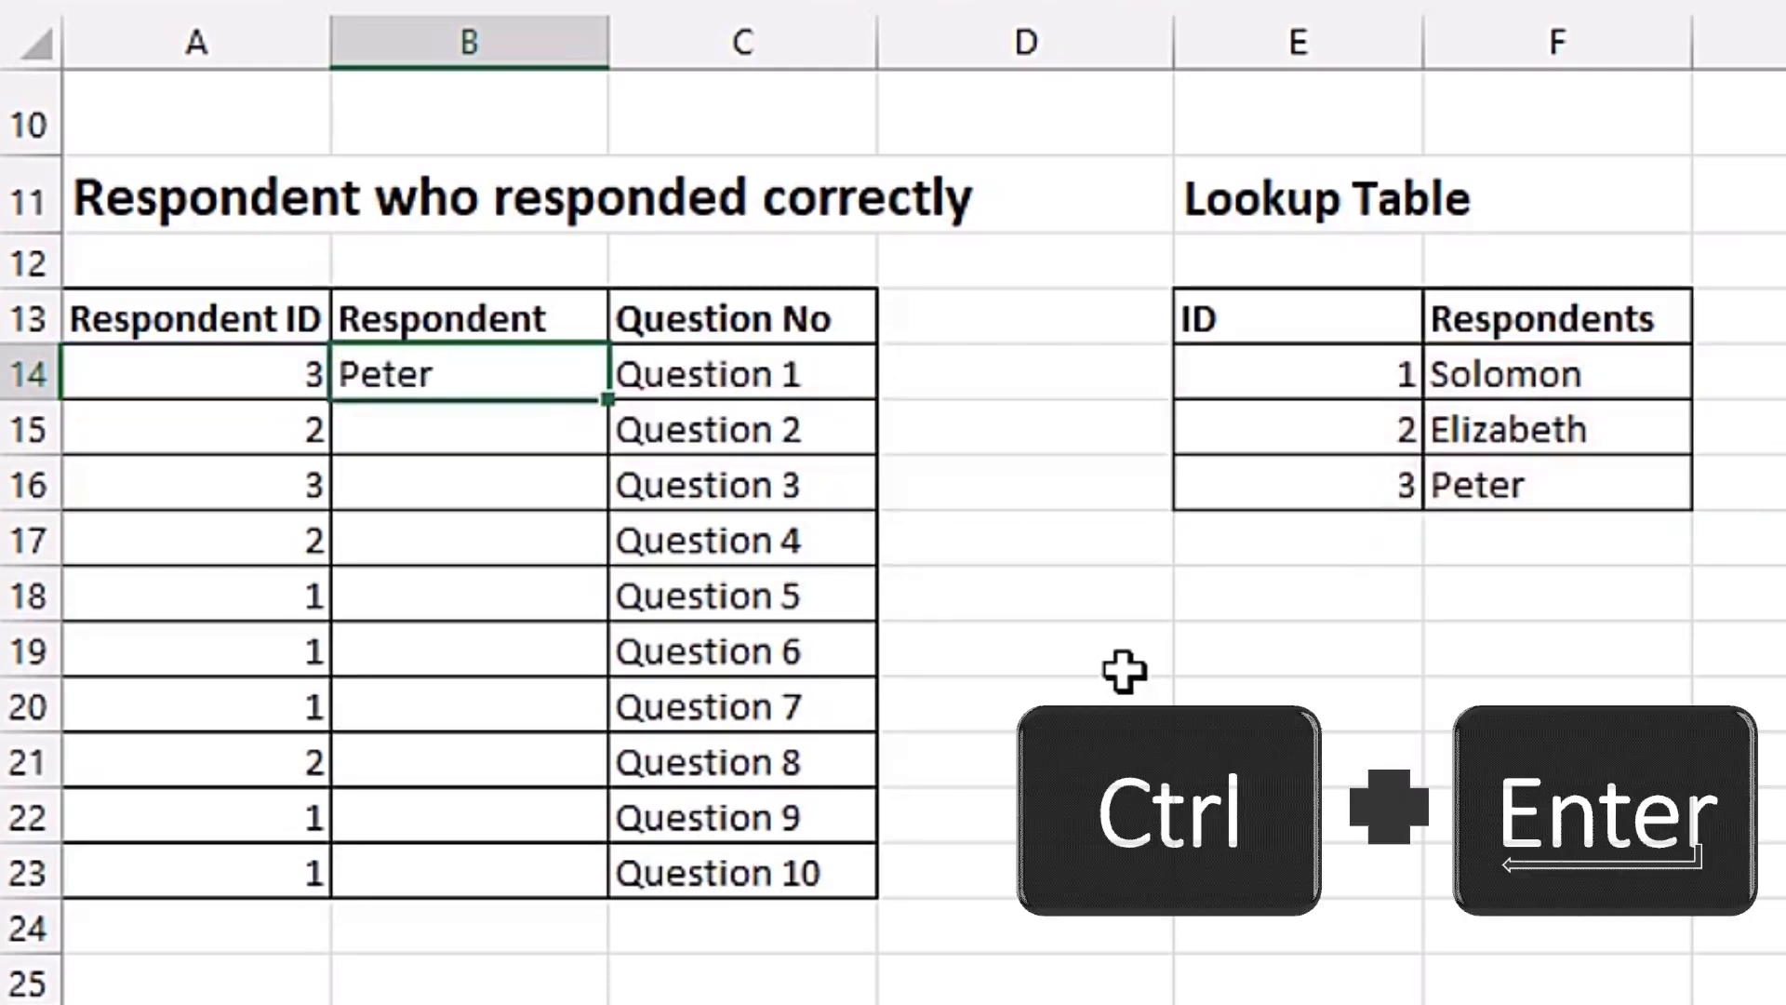
- Fill the B14 formula down to B23 and undo the fill
{"action": "left_click_drag", "start_coordinate": [606, 400], "coordinate": [586, 879]}
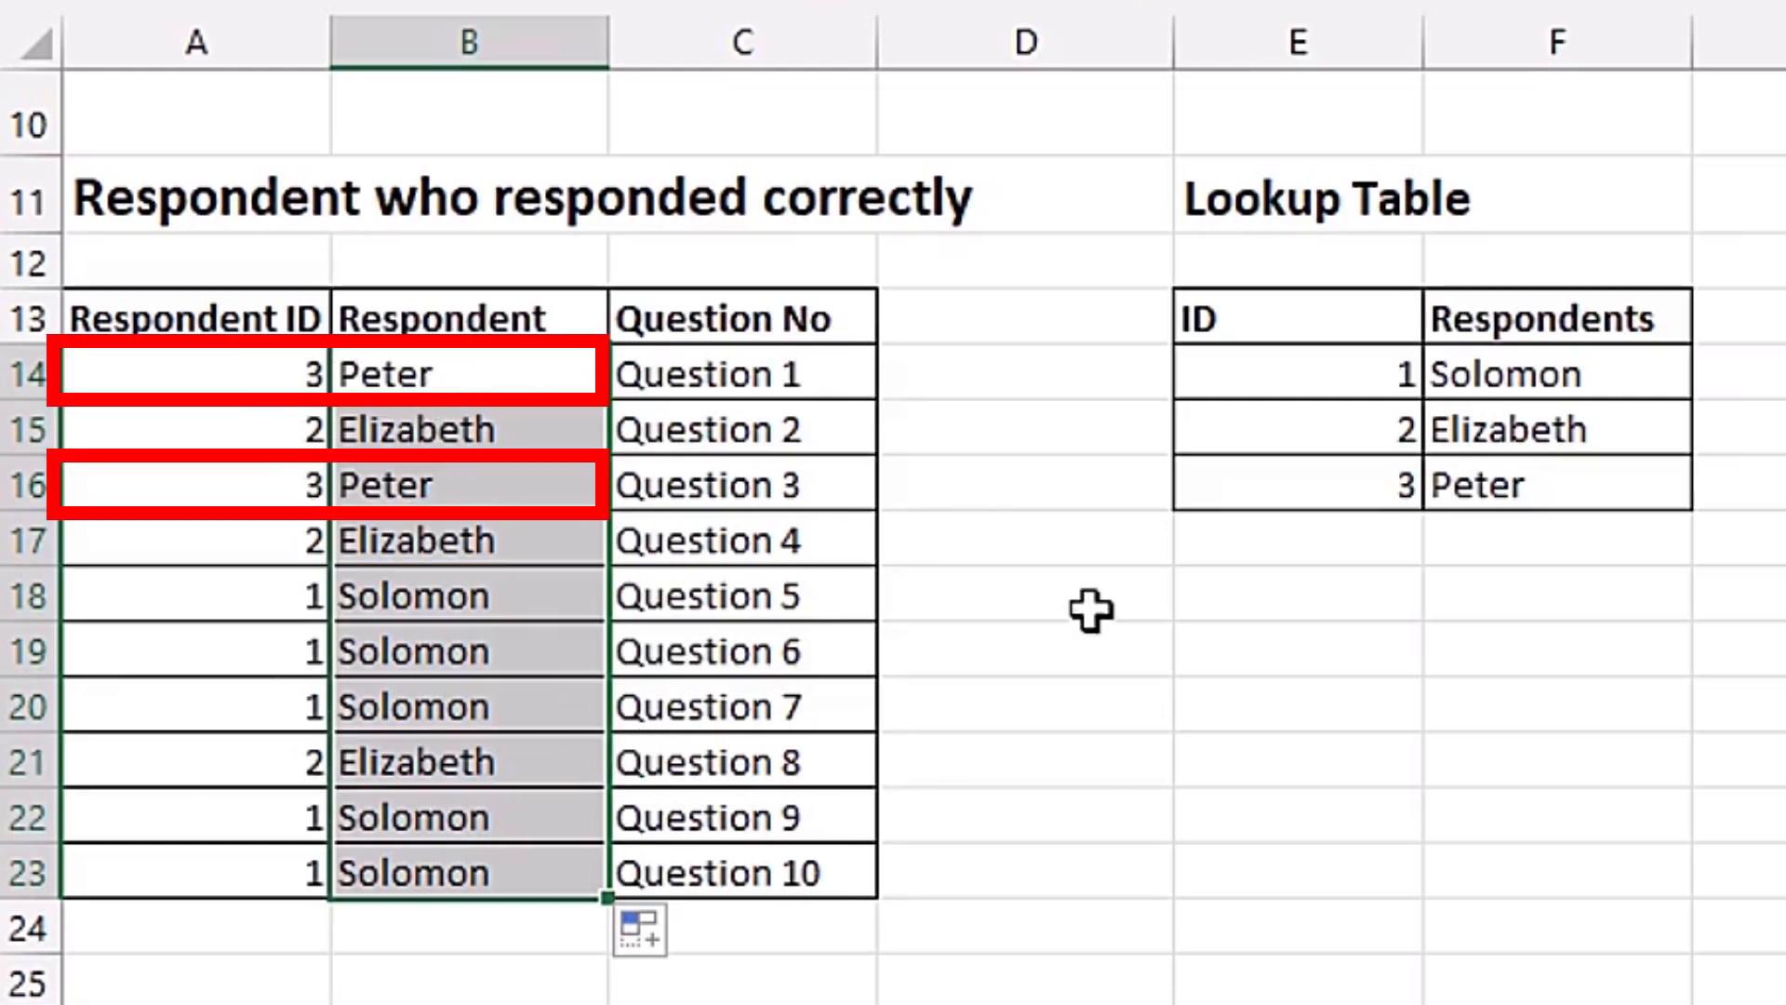
{"action": "key", "text": "ctrl+z"}
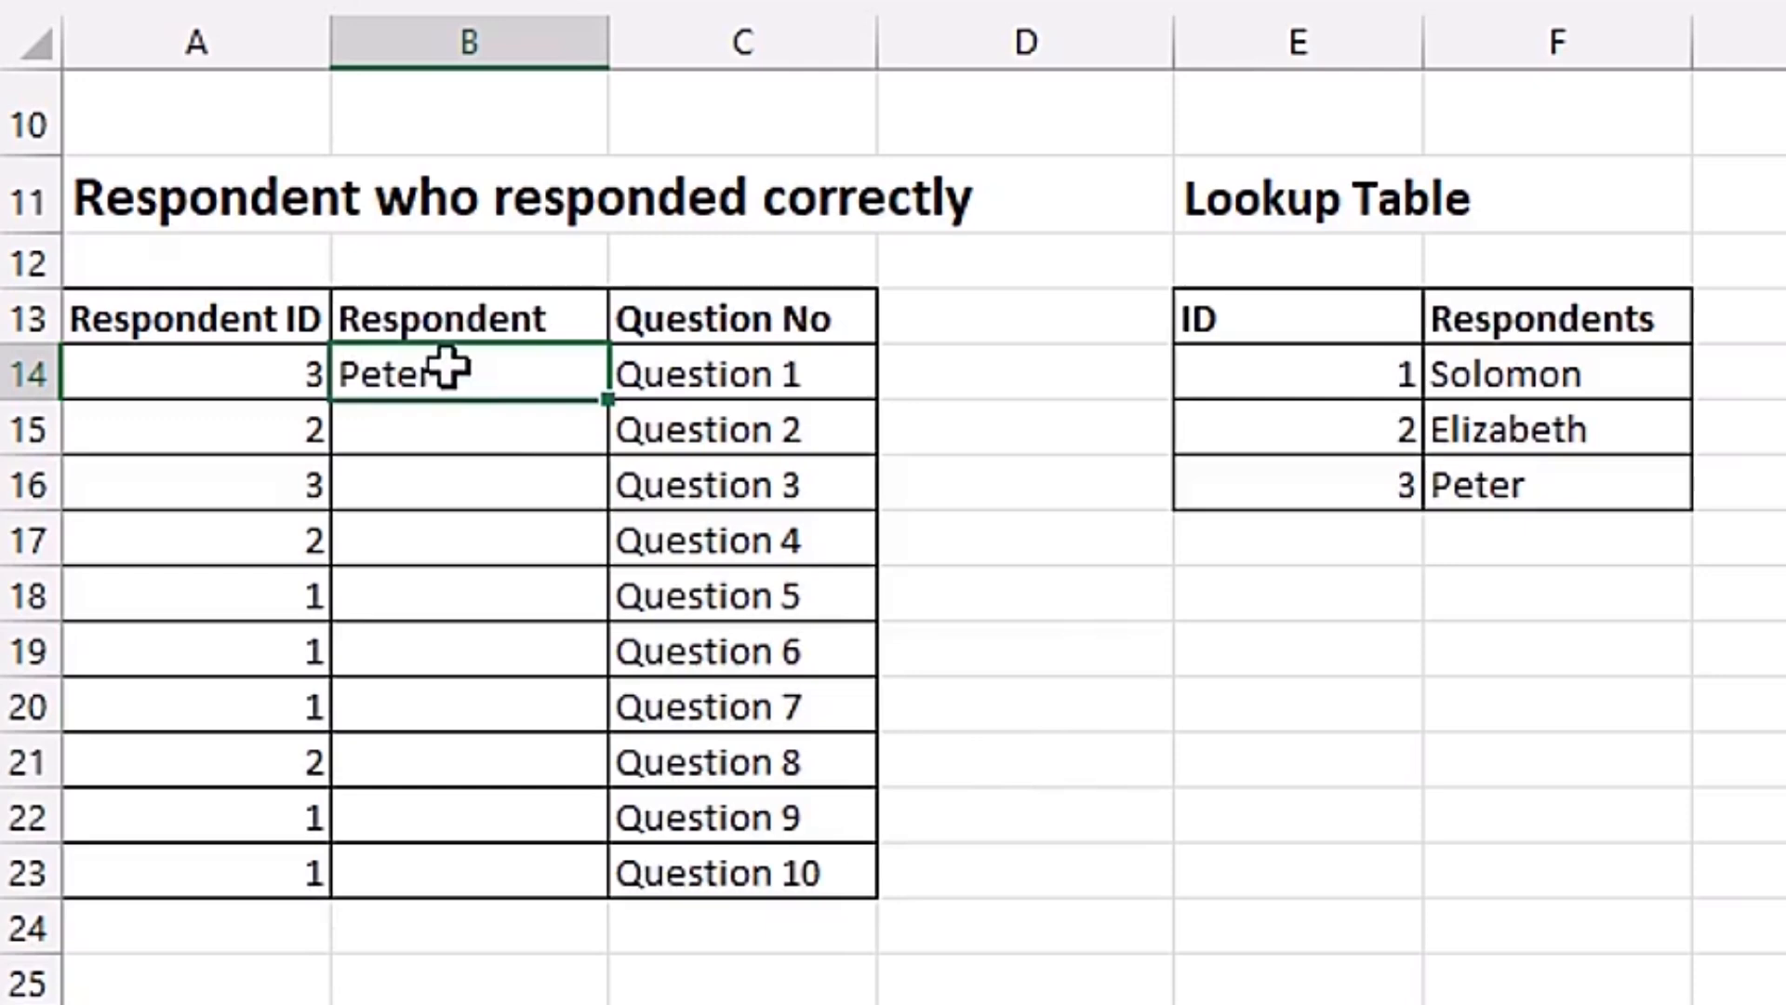
- Change the range lookup argument in B14 to FALSE and fill the formula down to B23
{"action": "key", "text": "F2"}
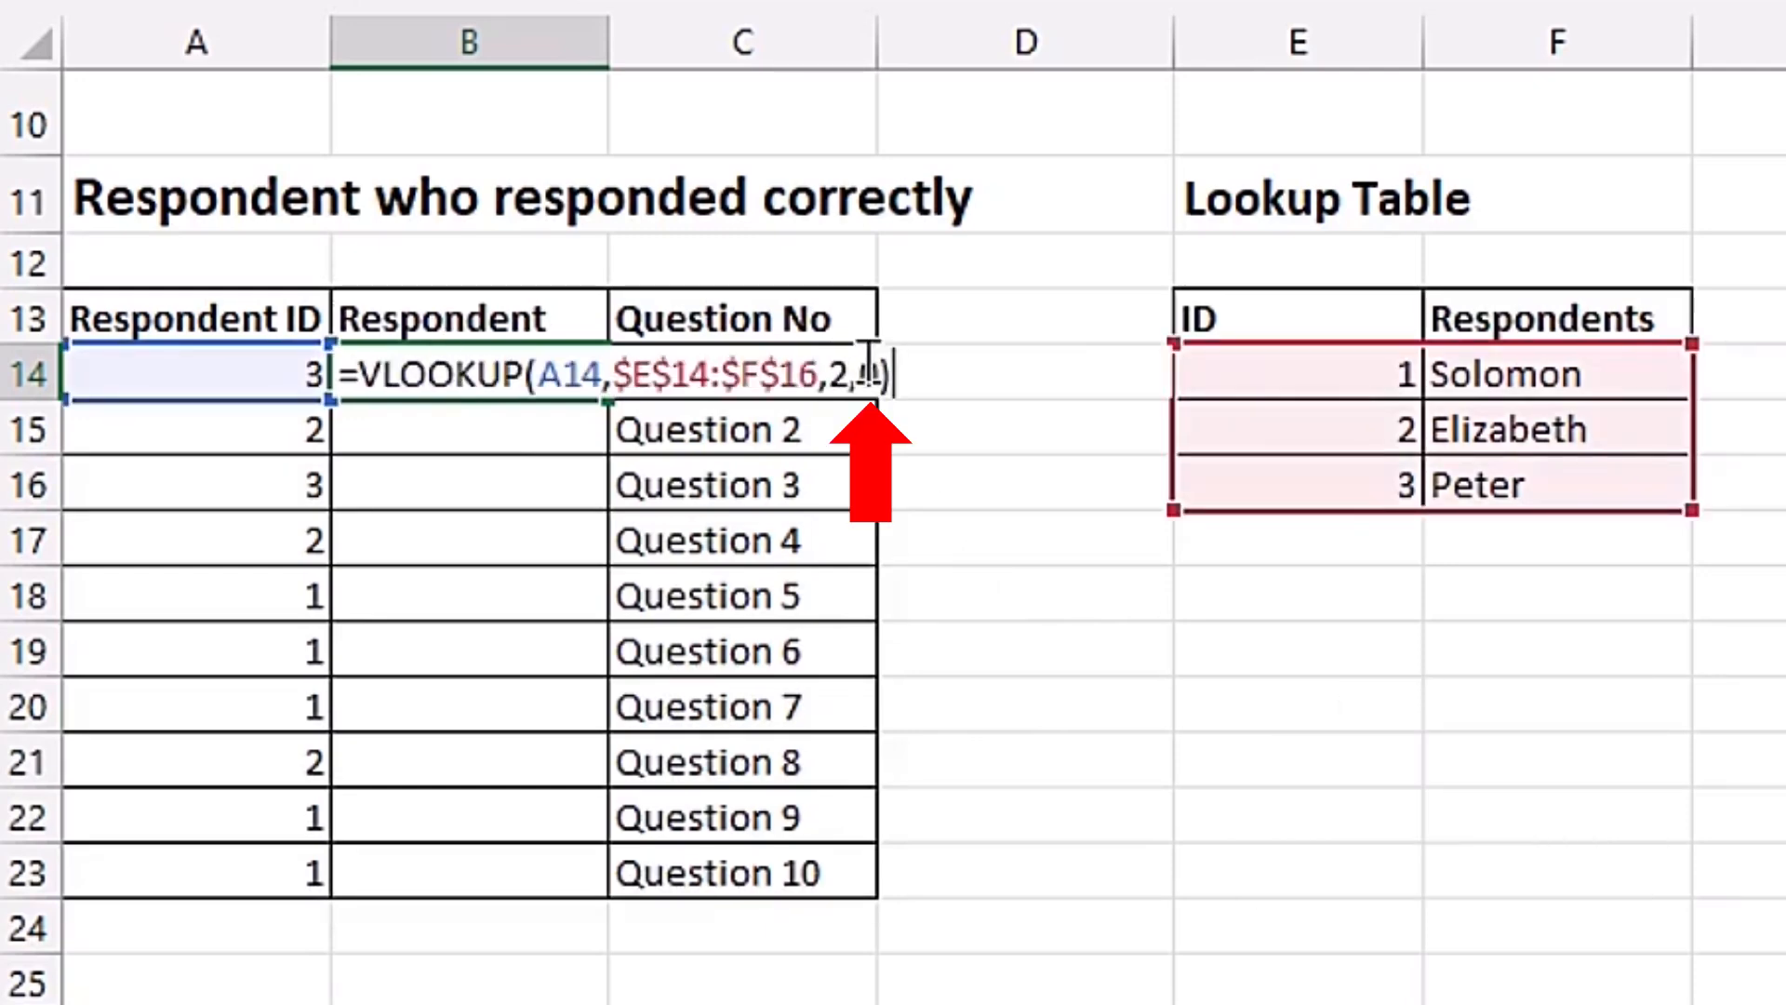
{"action": "key", "text": "BackSpace"}
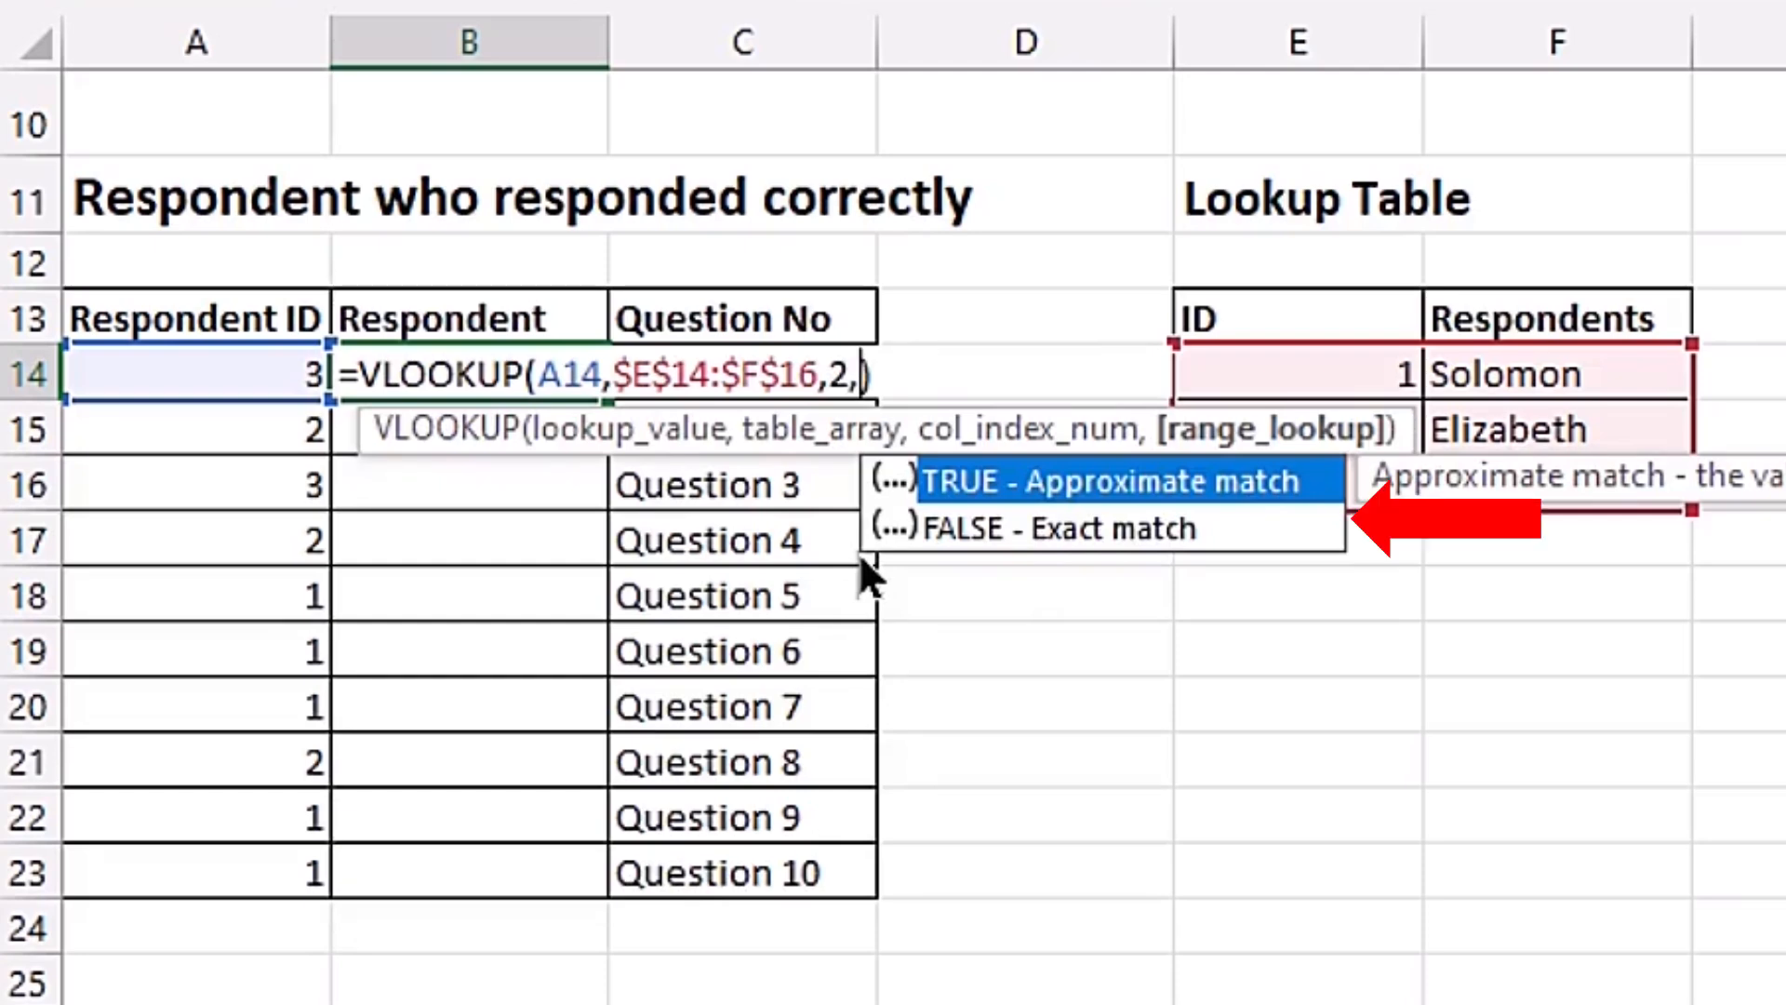
{"action": "key", "text": "Down"}
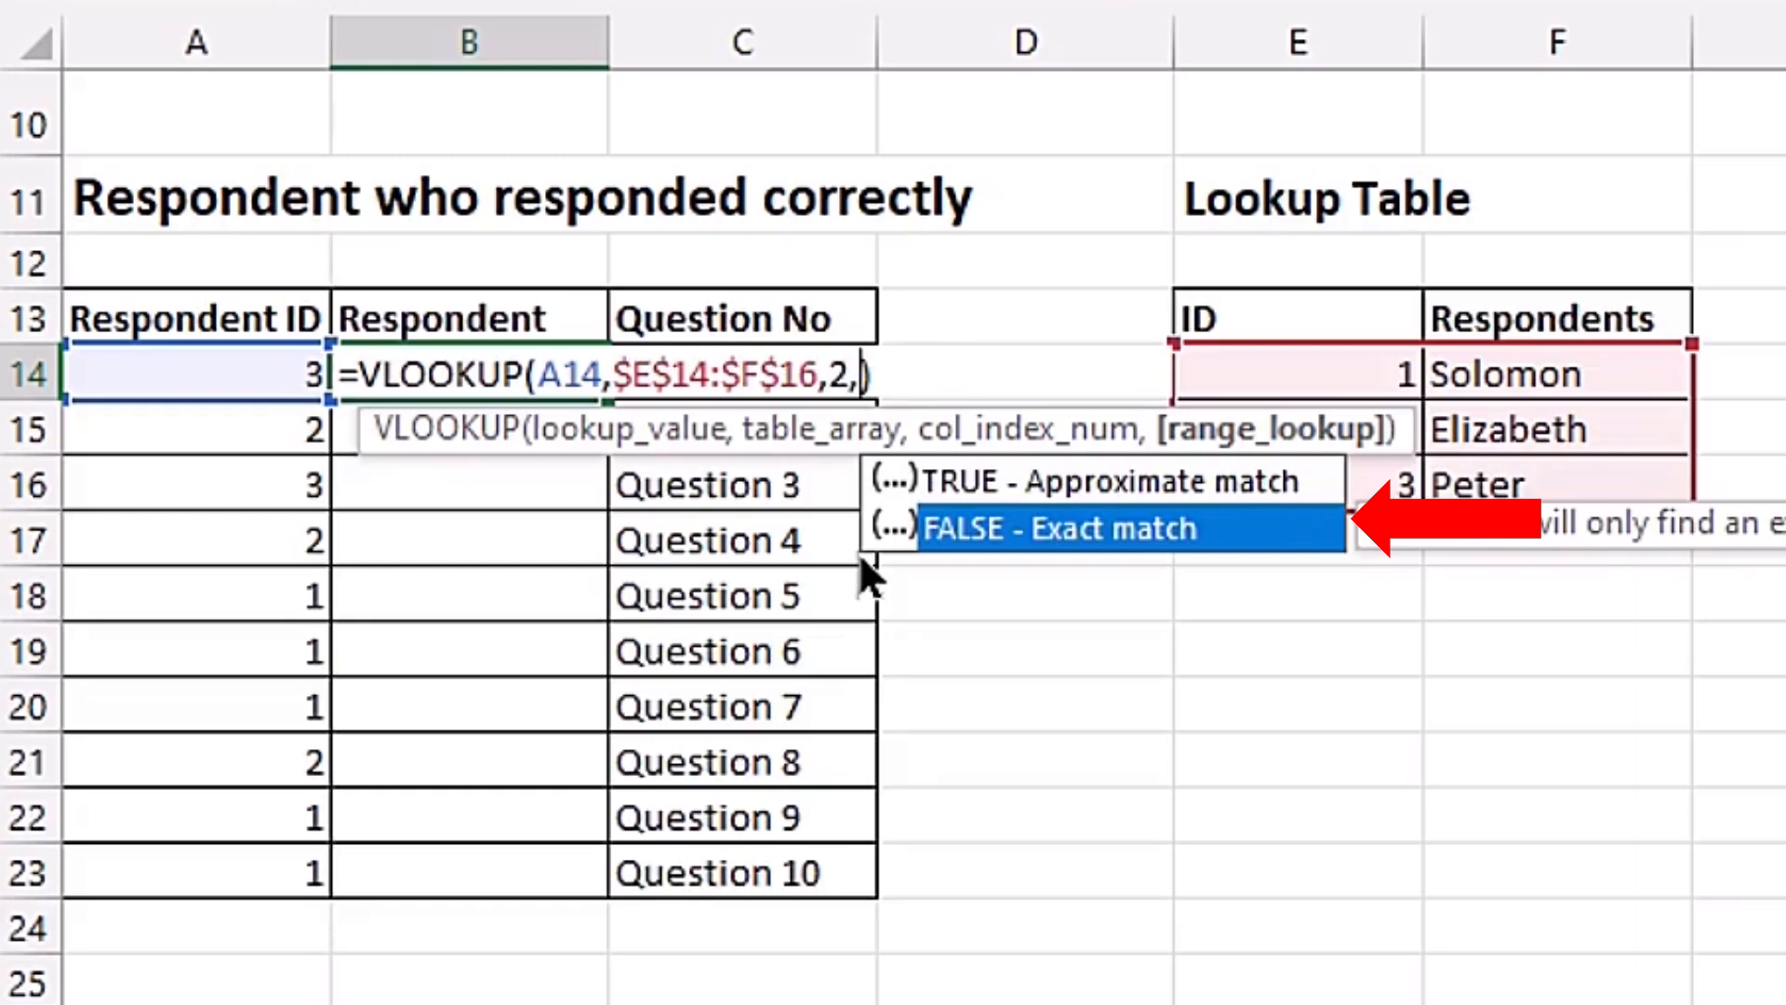
{"action": "key", "text": "Tab"}
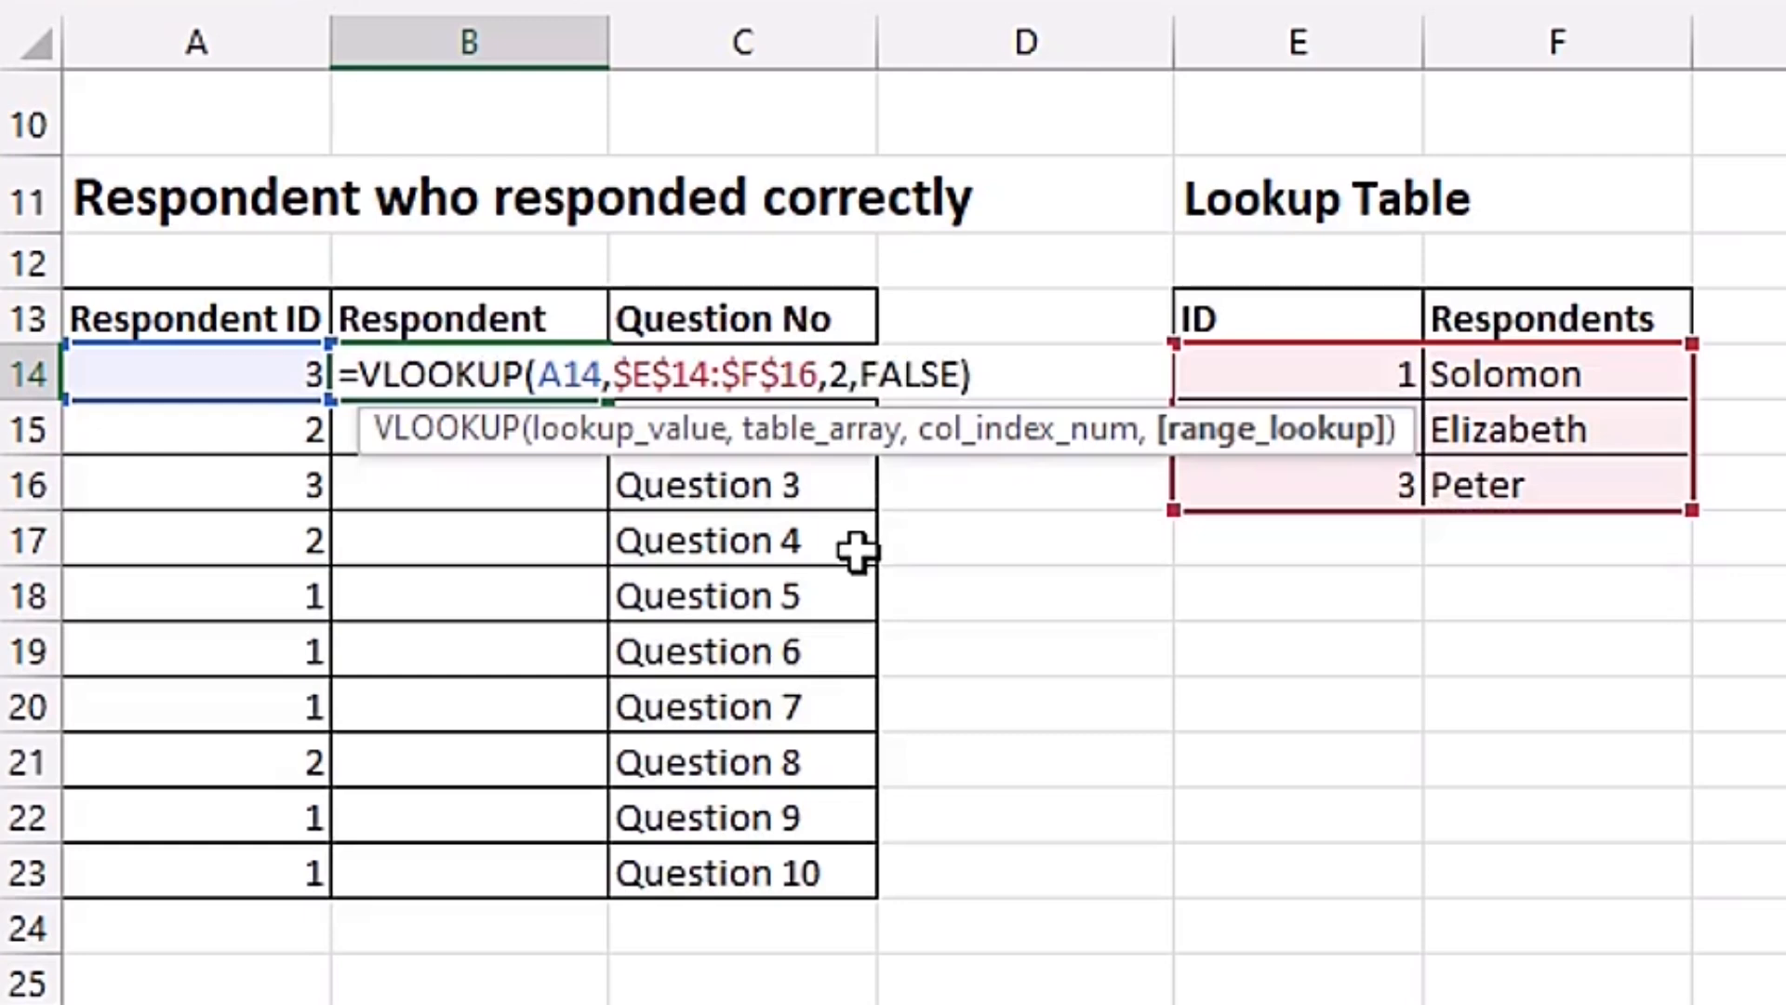
{"action": "key", "text": "ctrl+Return"}
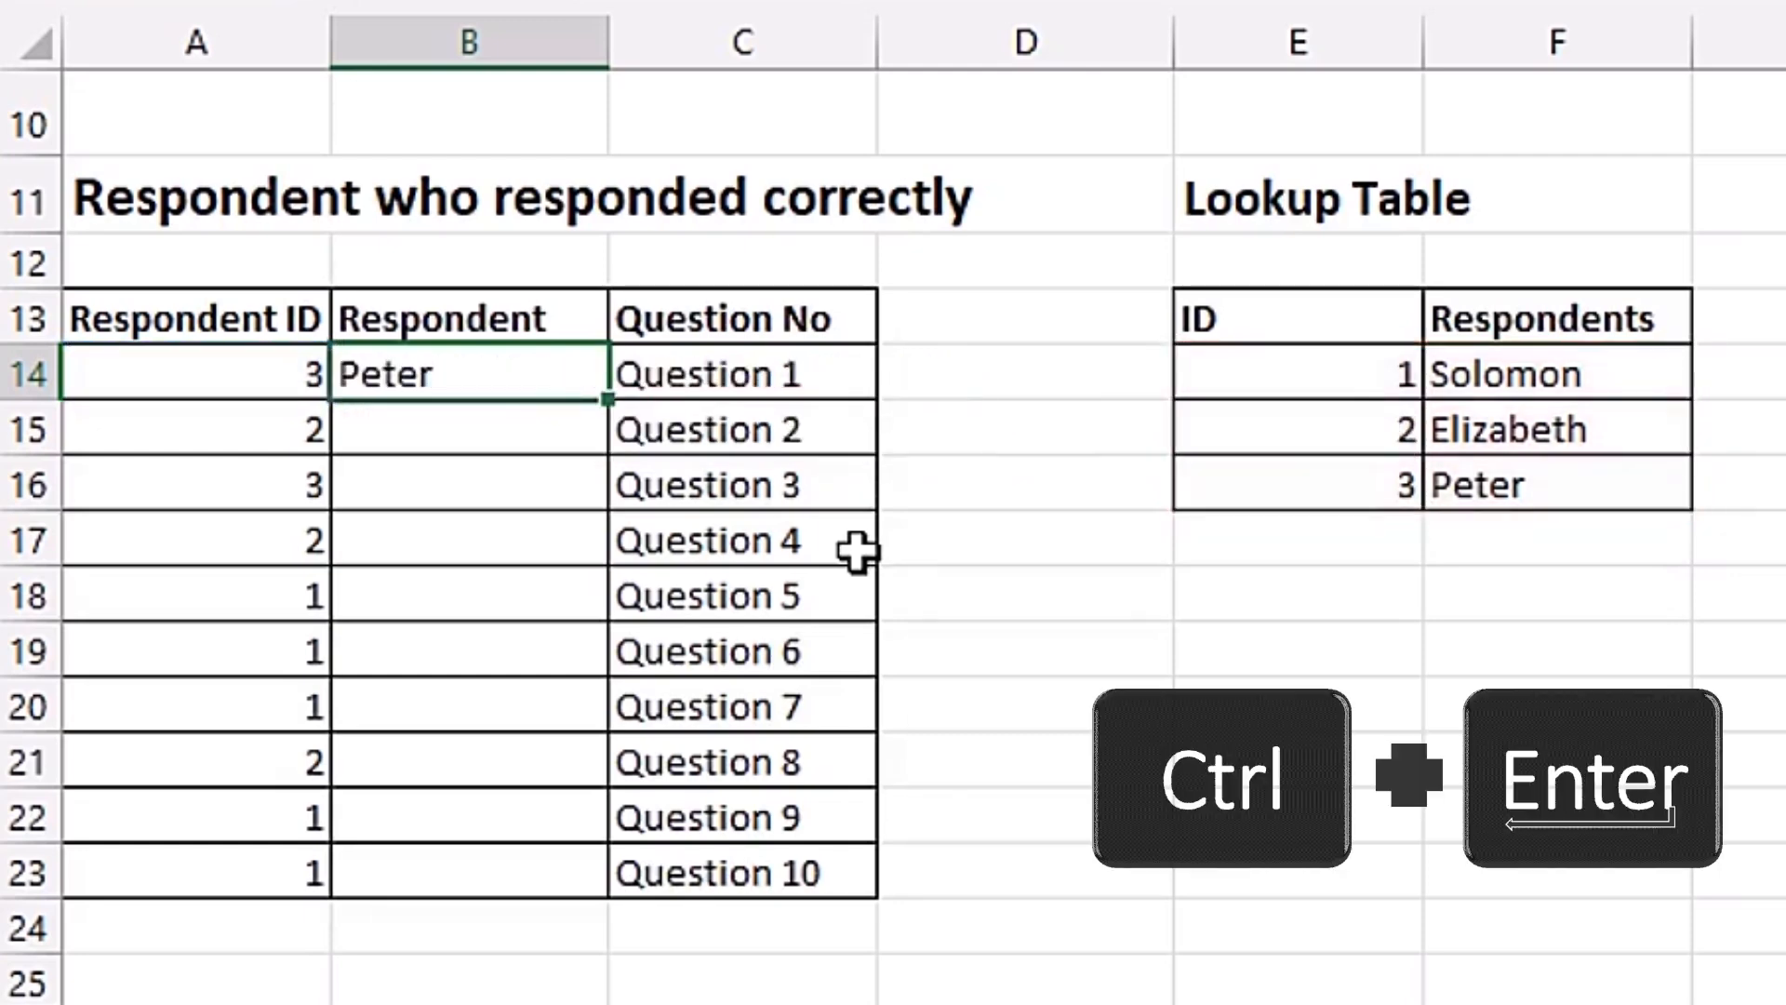
{"action": "left_click_drag", "start_coordinate": [608, 400], "coordinate": [578, 918]}
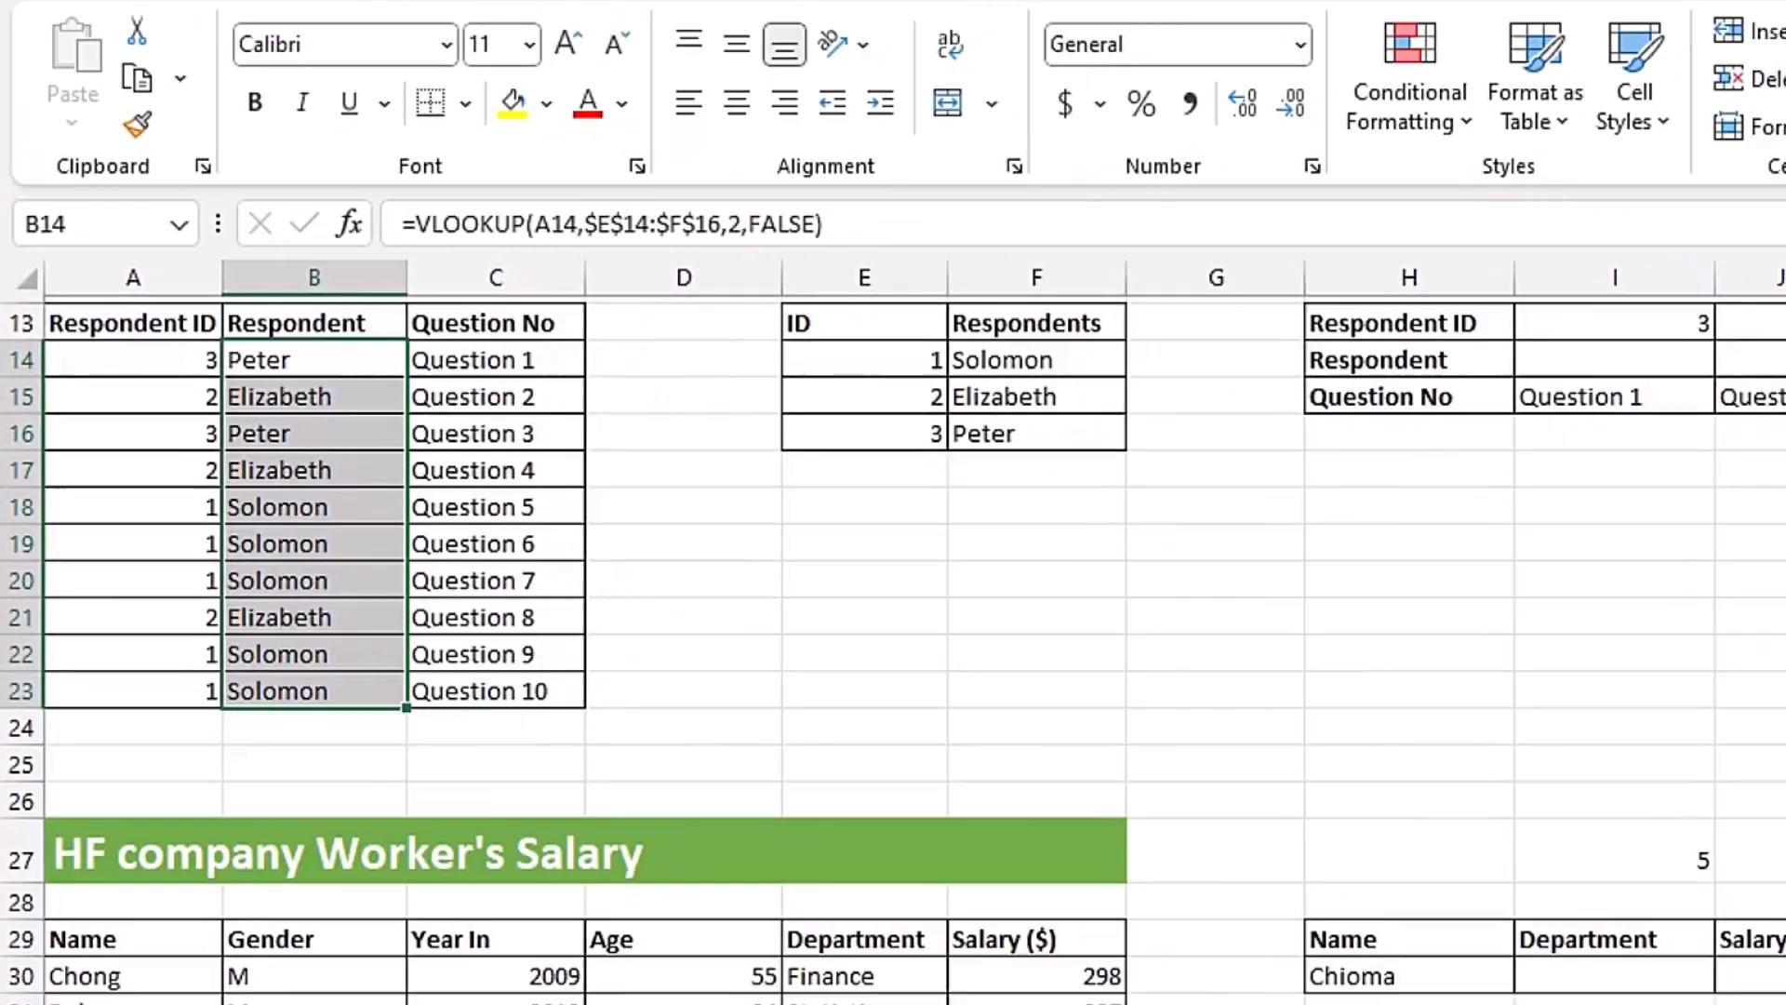
- Start a VLOOKUP formula in the Department cell I30 with the absolute reference $H$30 as the lookup value
{"action": "left_click_drag", "start_coordinate": [1773, 567], "coordinate": [1780, 710]}
{"action": "left_click", "coordinate": [97, 418]}
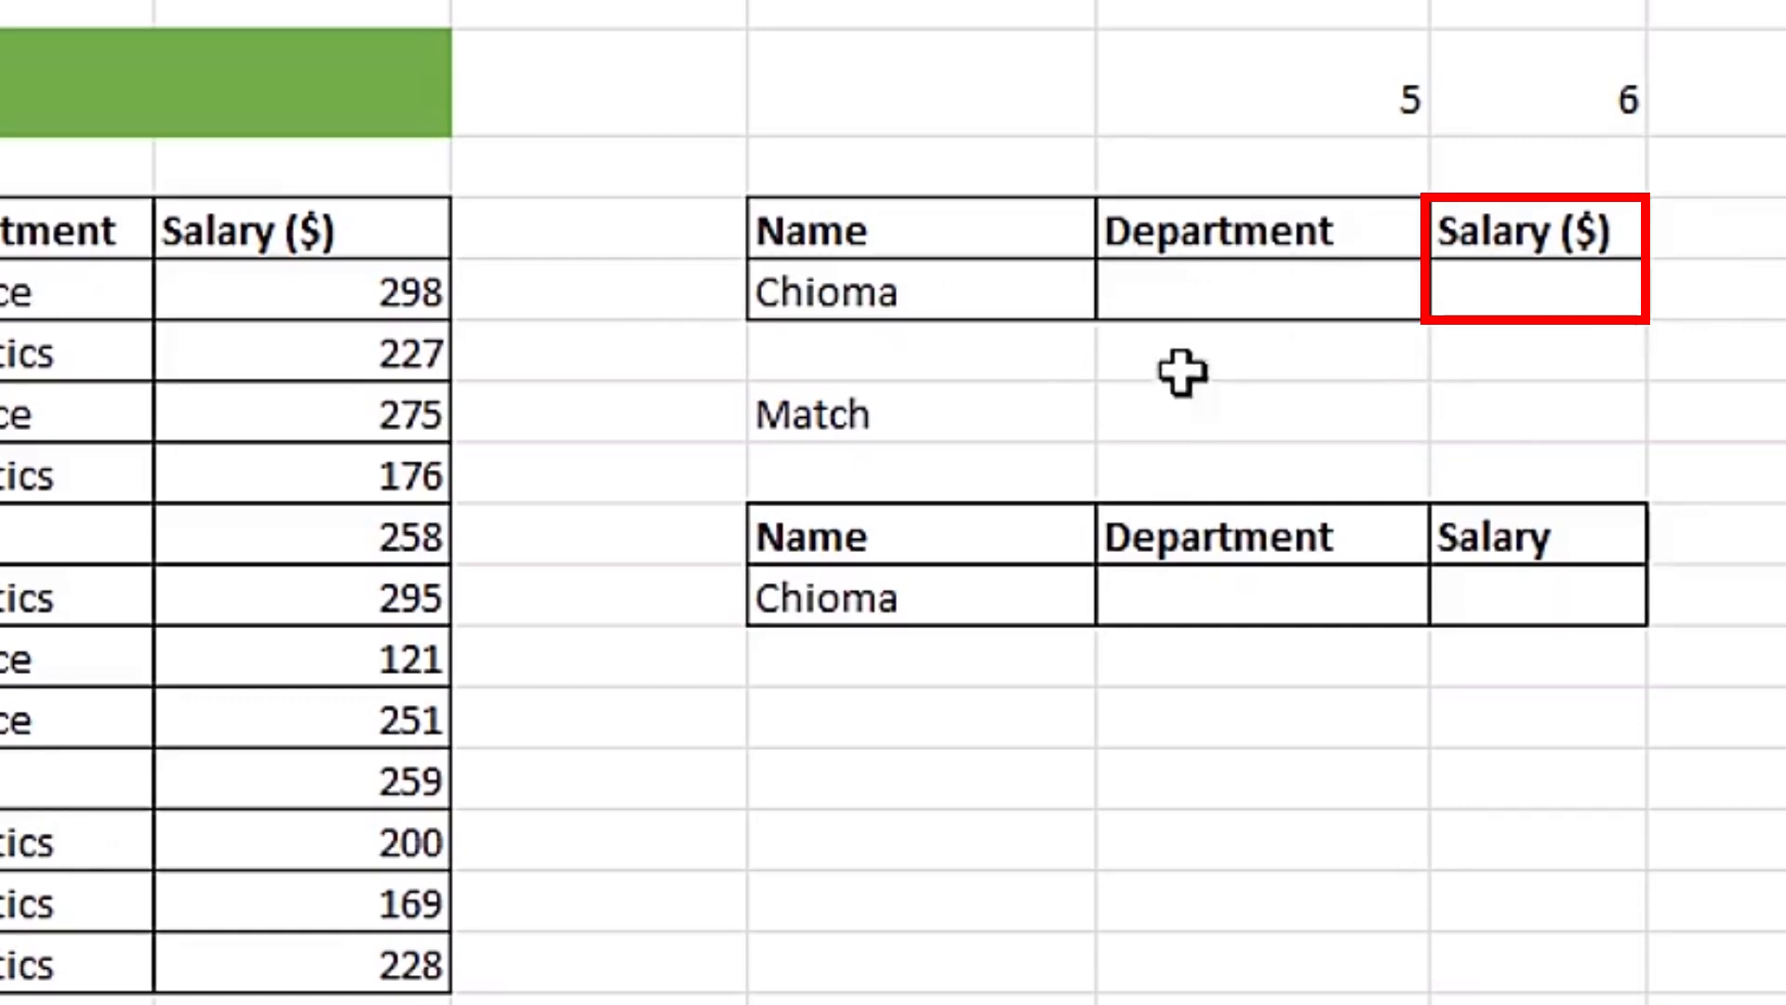
{"action": "left_click", "coordinate": [972, 302]}
{"action": "left_click", "coordinate": [1260, 288]}
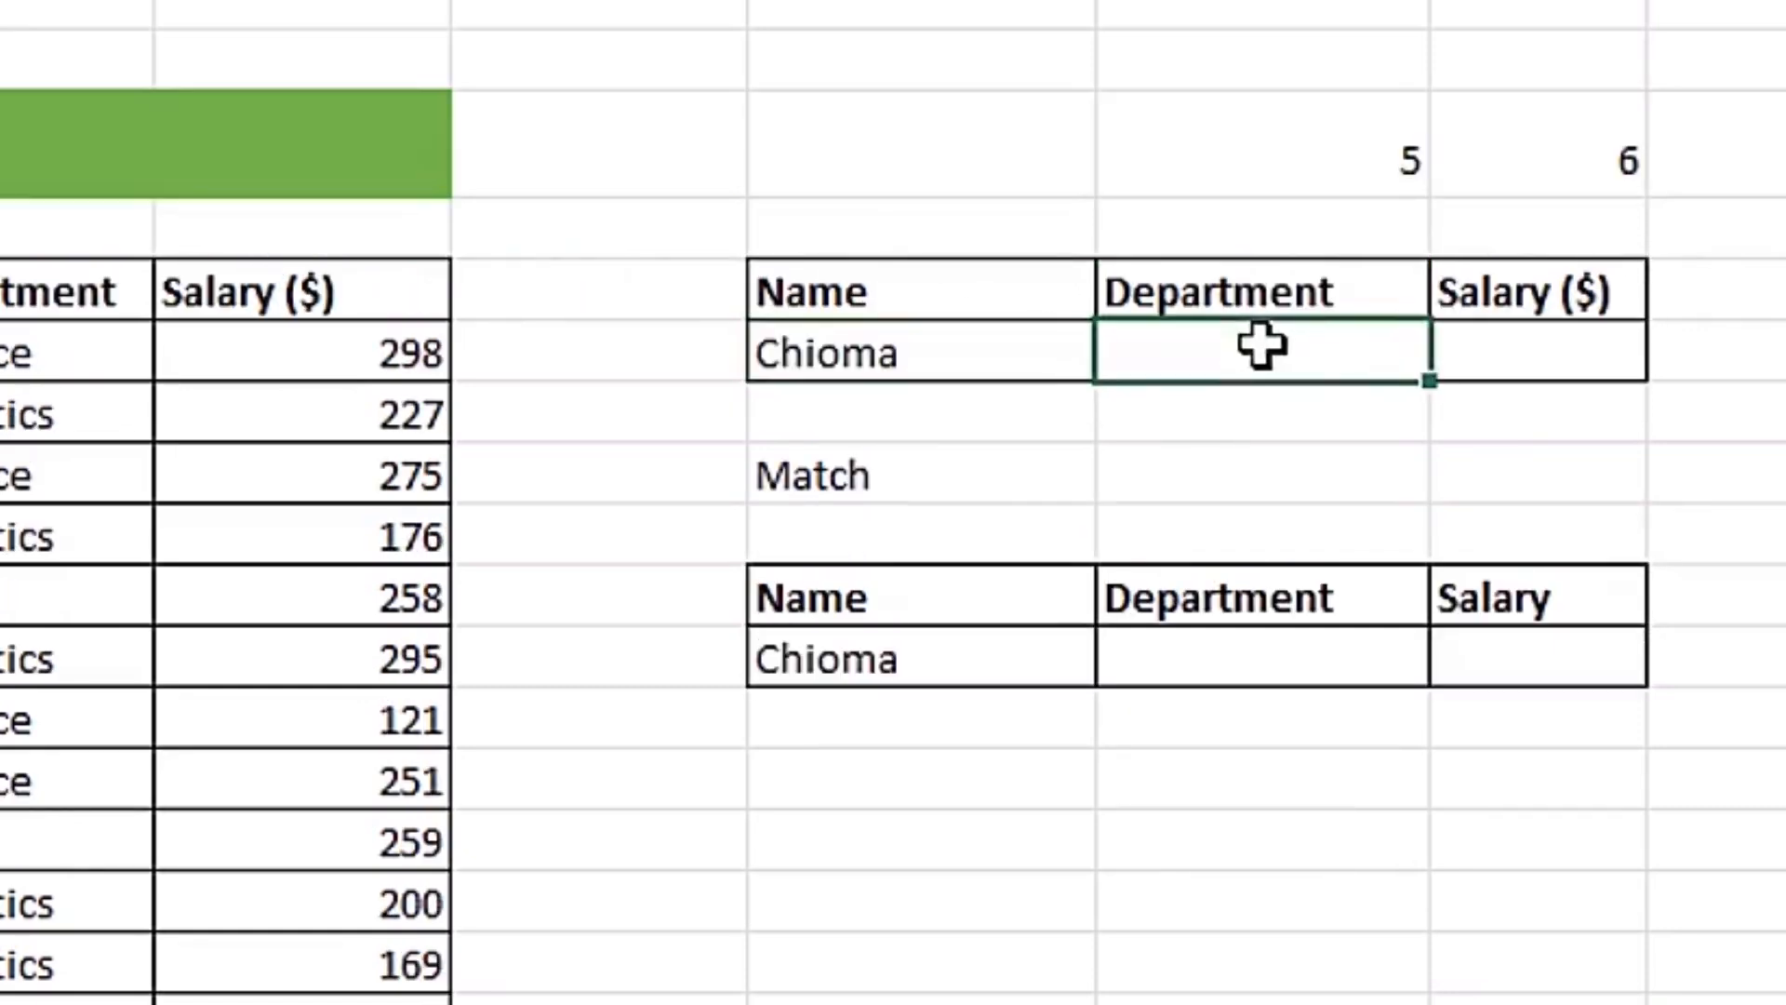
{"action": "type", "text": "=vl"}
{"action": "key", "text": "Tab"}
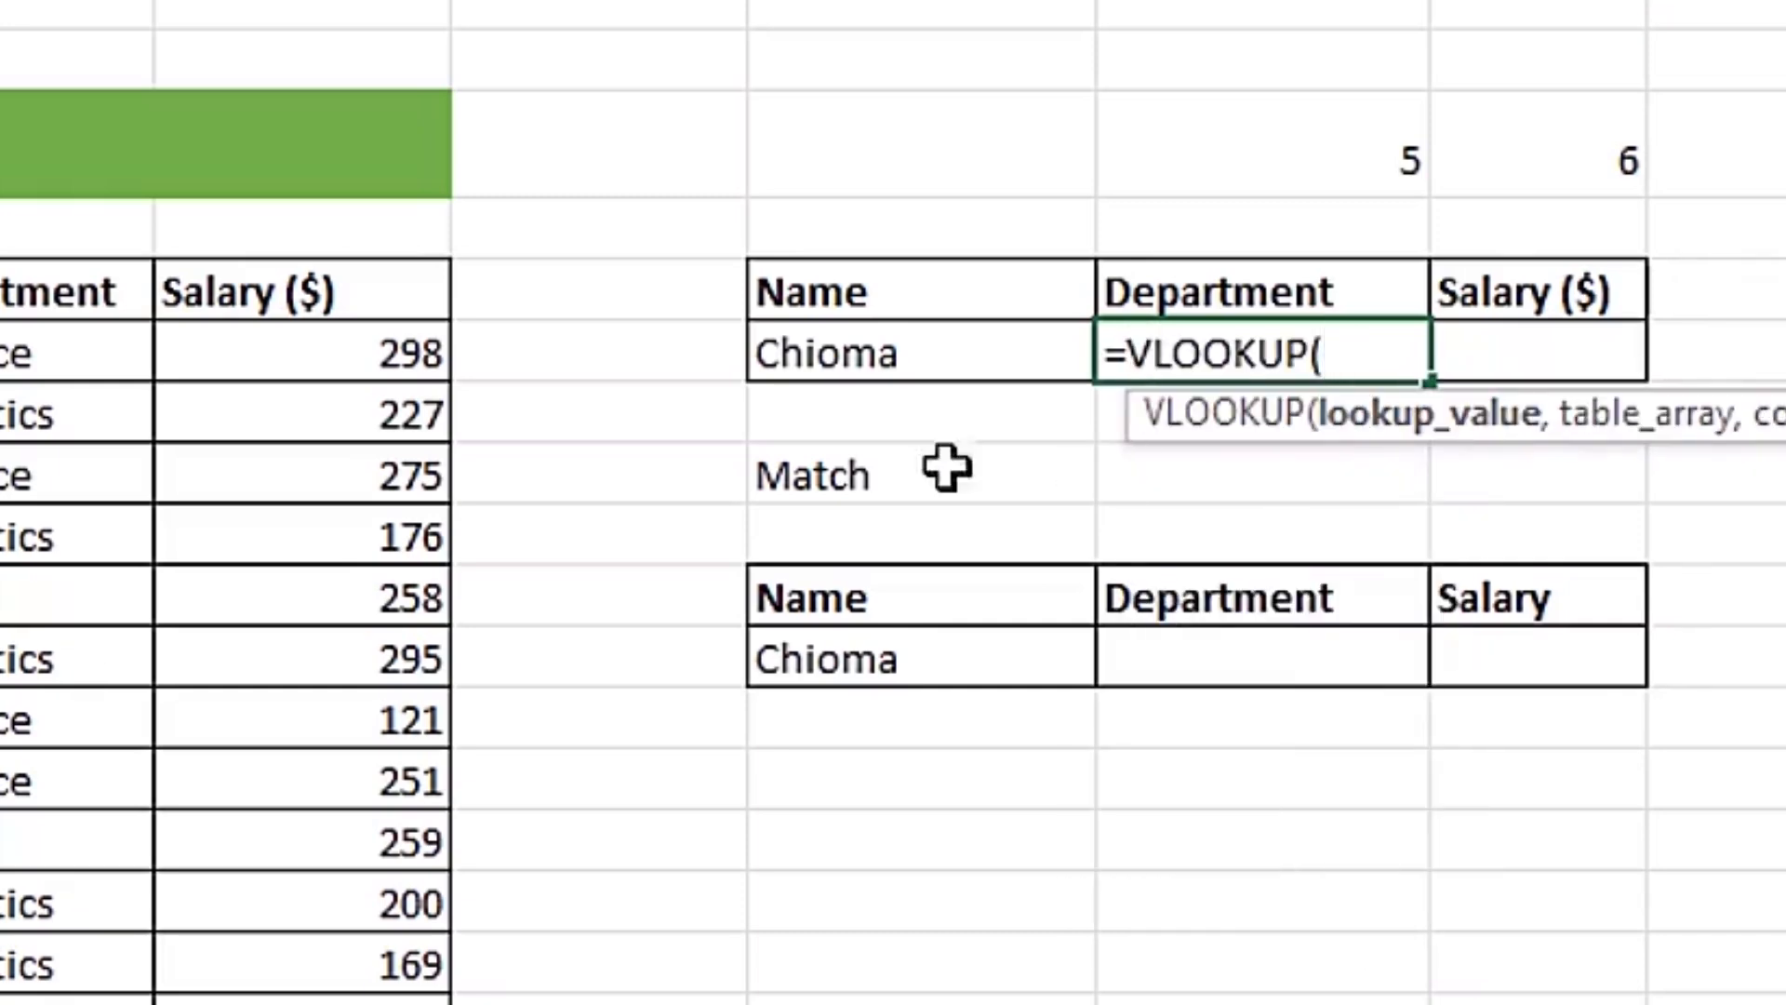
{"action": "left_click", "coordinate": [933, 357]}
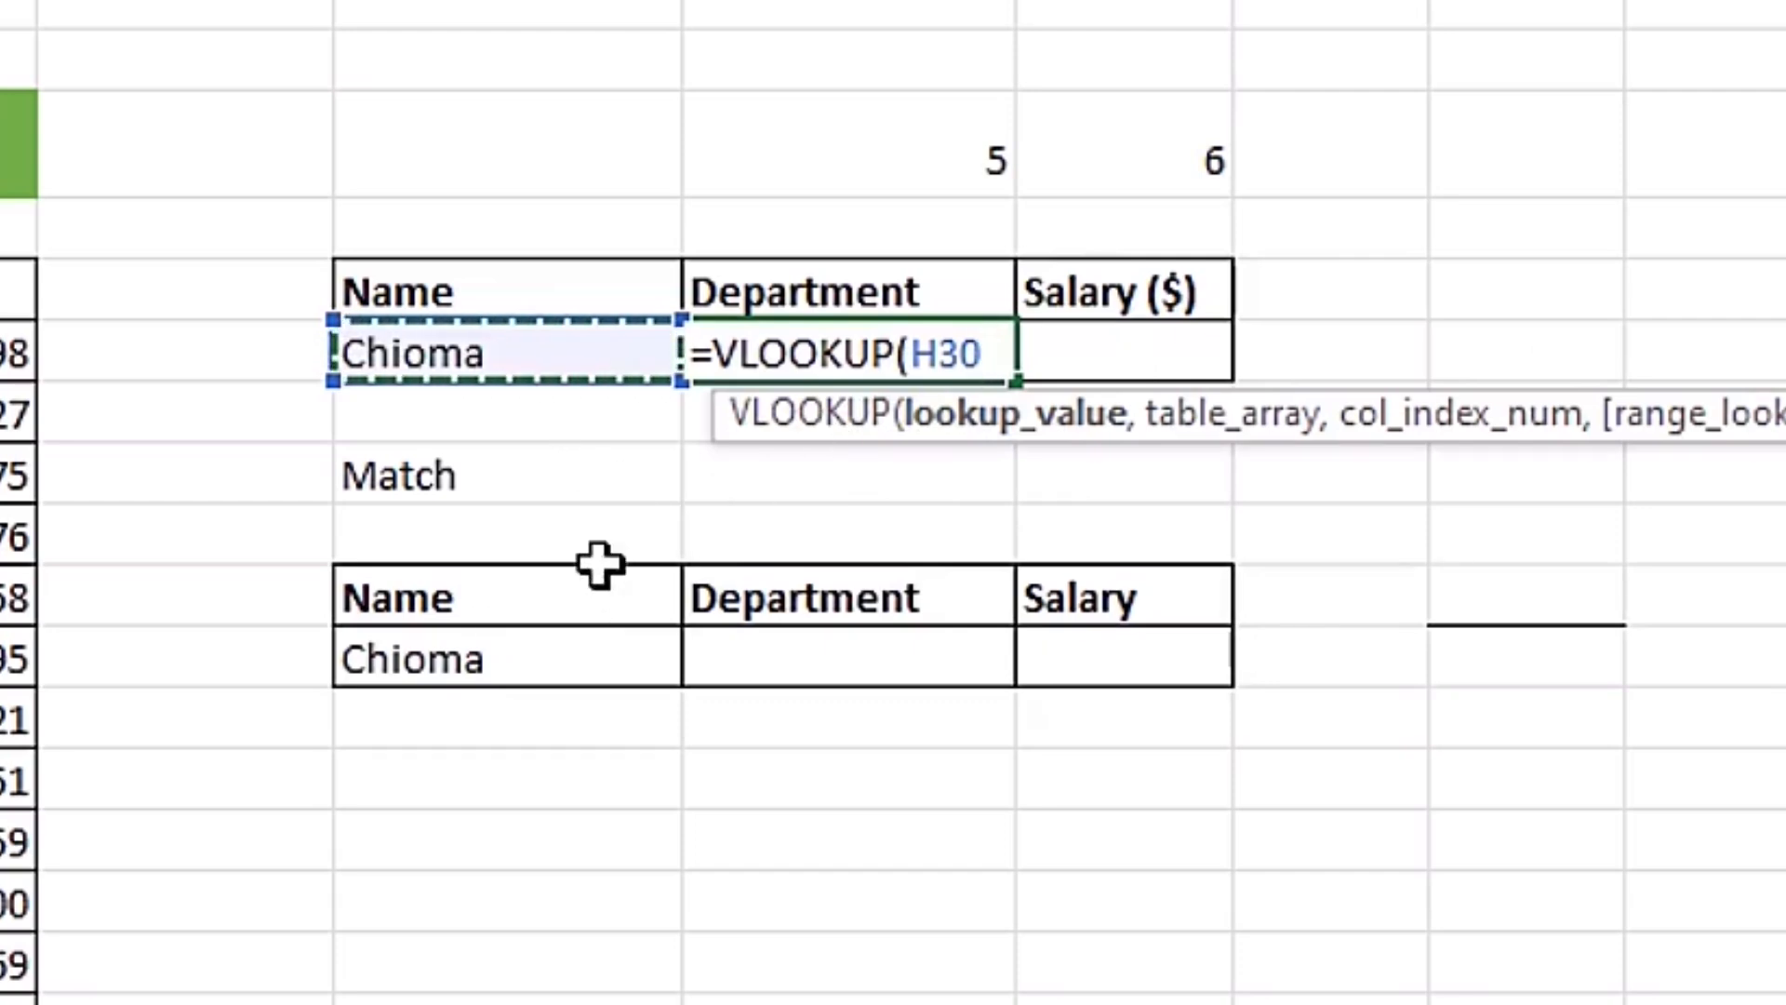
{"action": "key", "text": "F4"}
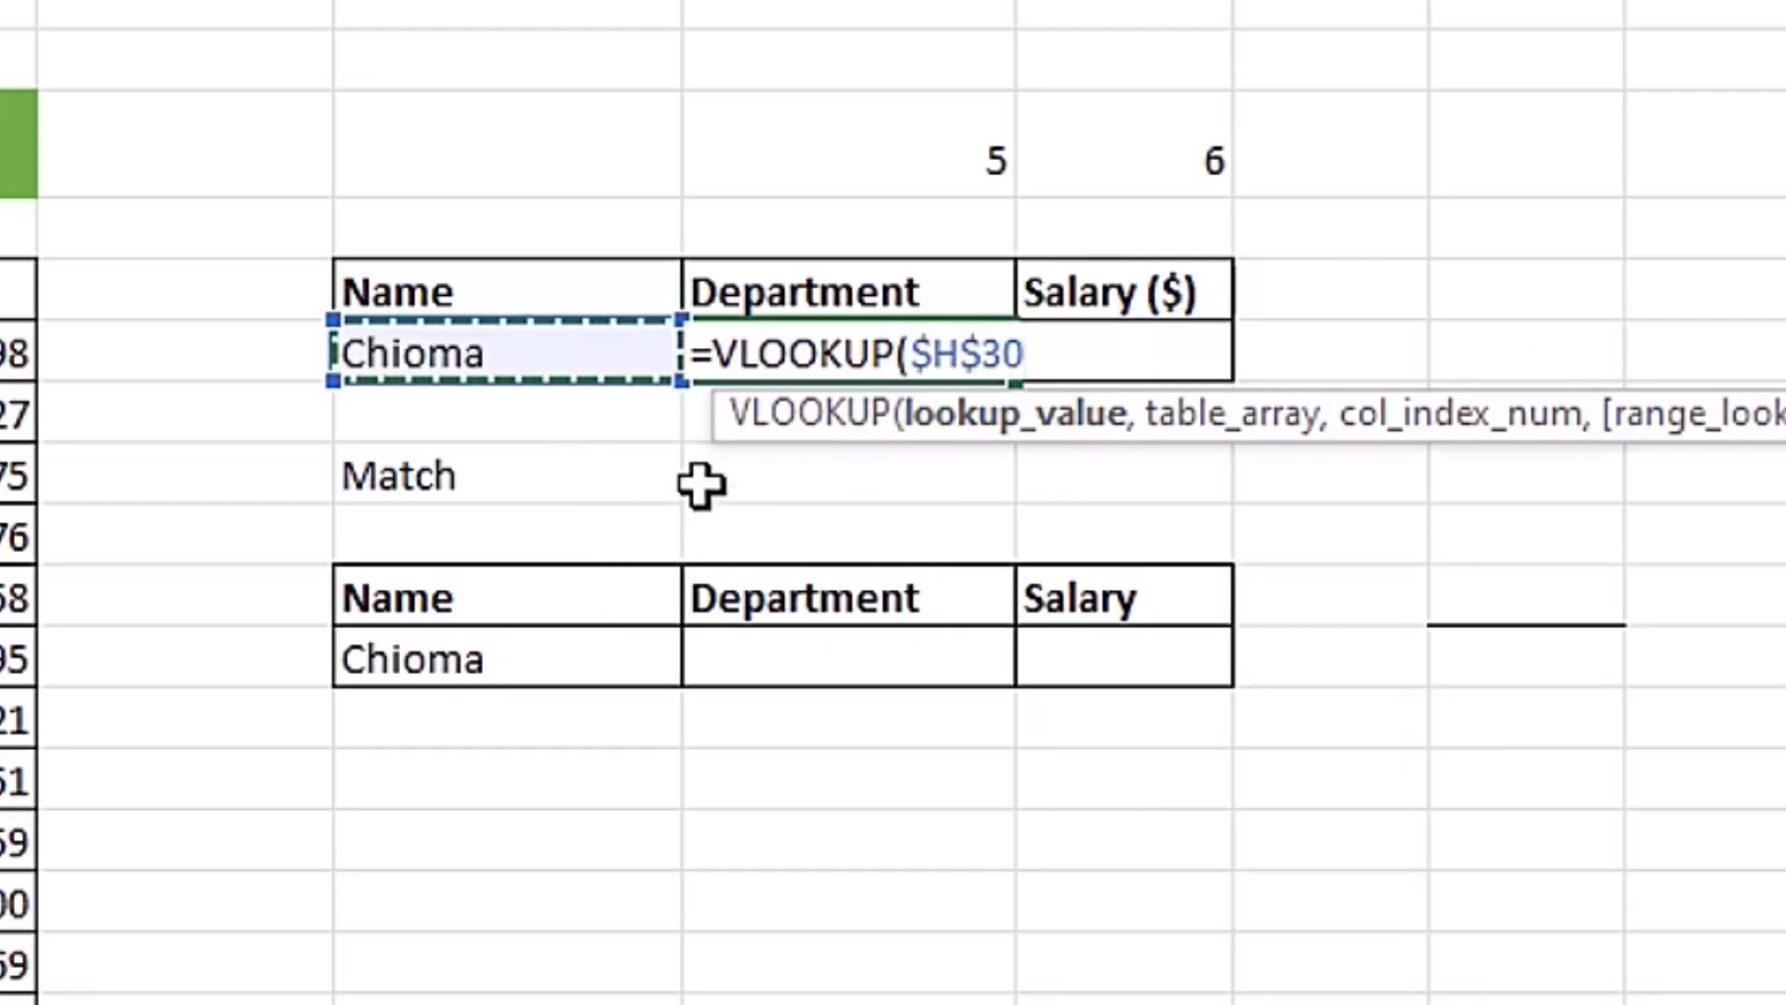
- Add the absolute range $A$30:$F$41 as the table array and cell I27 as the column index in the I30 VLOOKUP formula
{"action": "type", "text": ","}
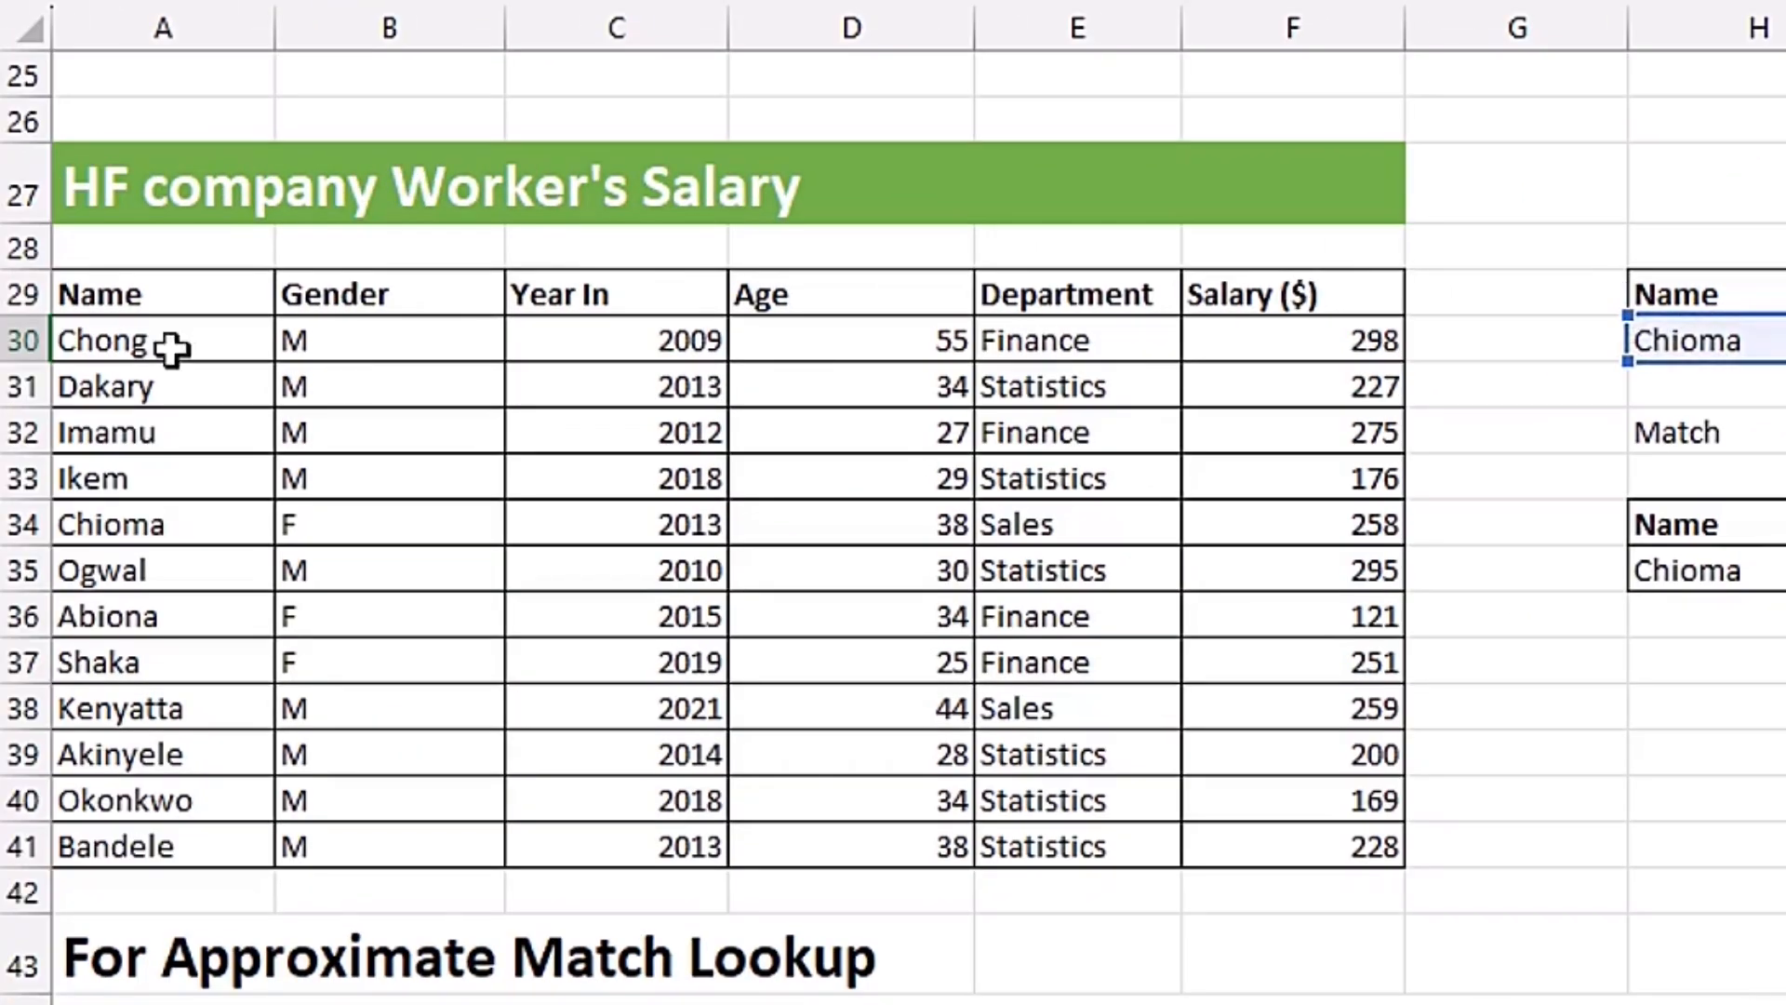
{"action": "left_click_drag", "start_coordinate": [144, 341], "coordinate": [1336, 845]}
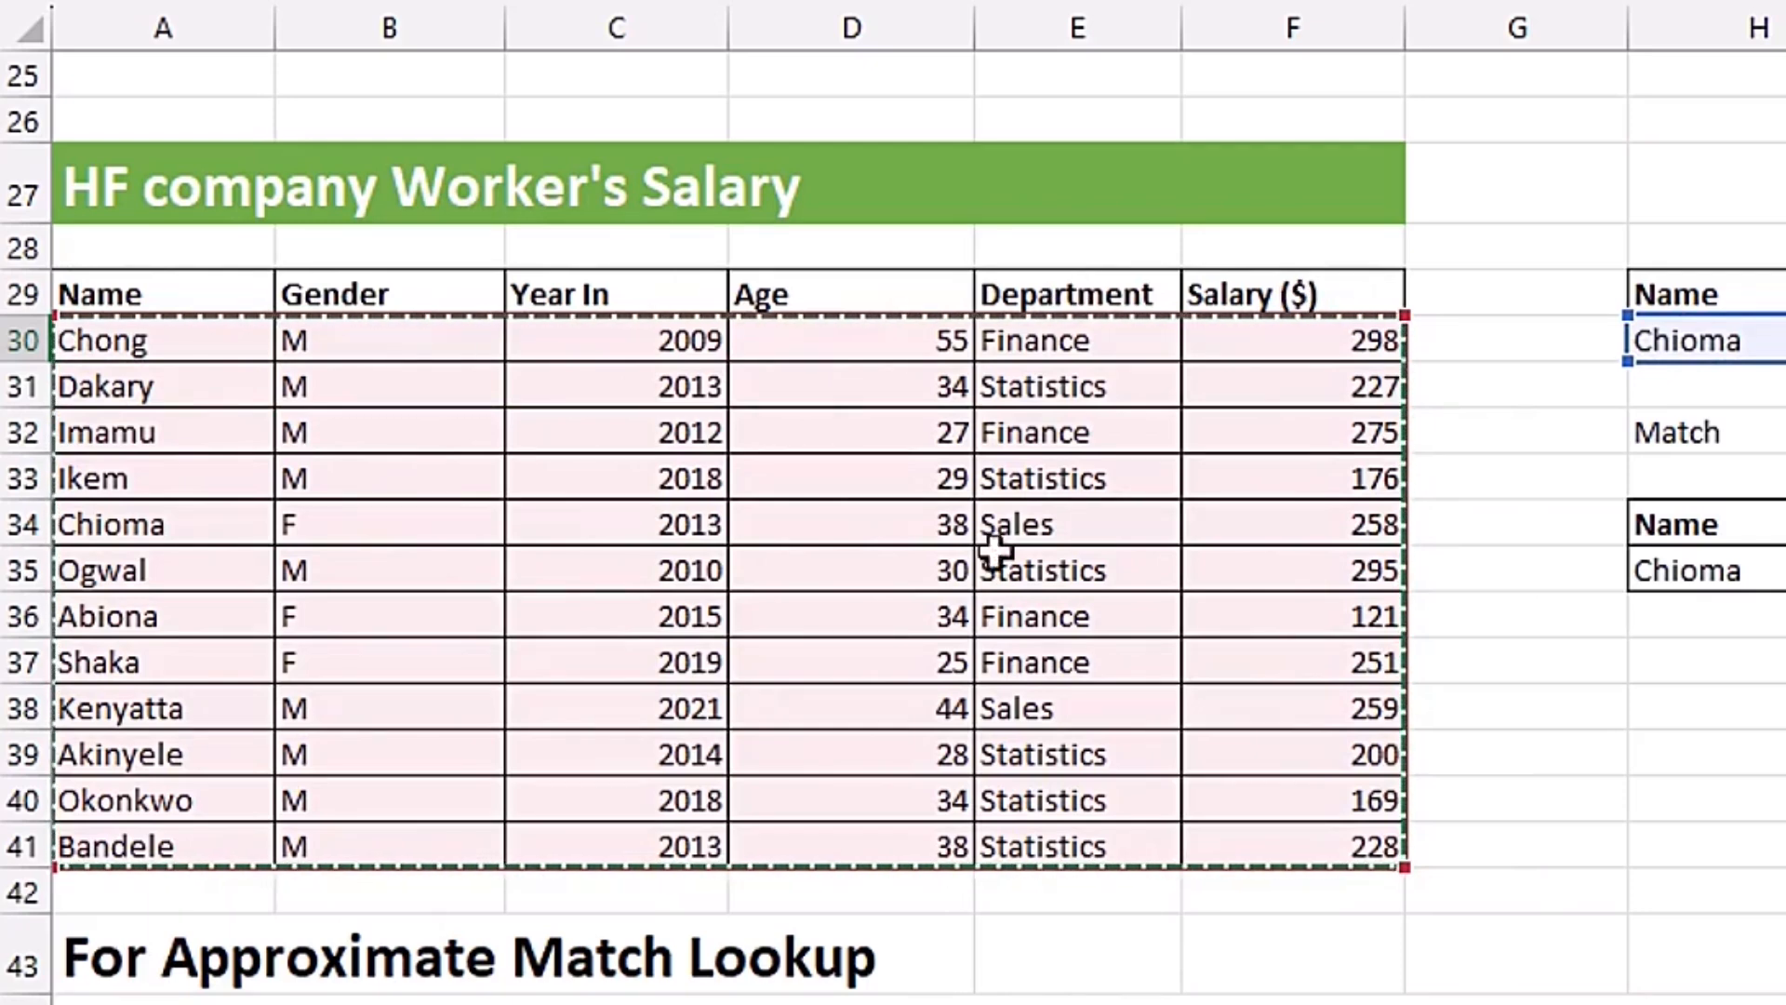
{"action": "key", "text": "F4"}
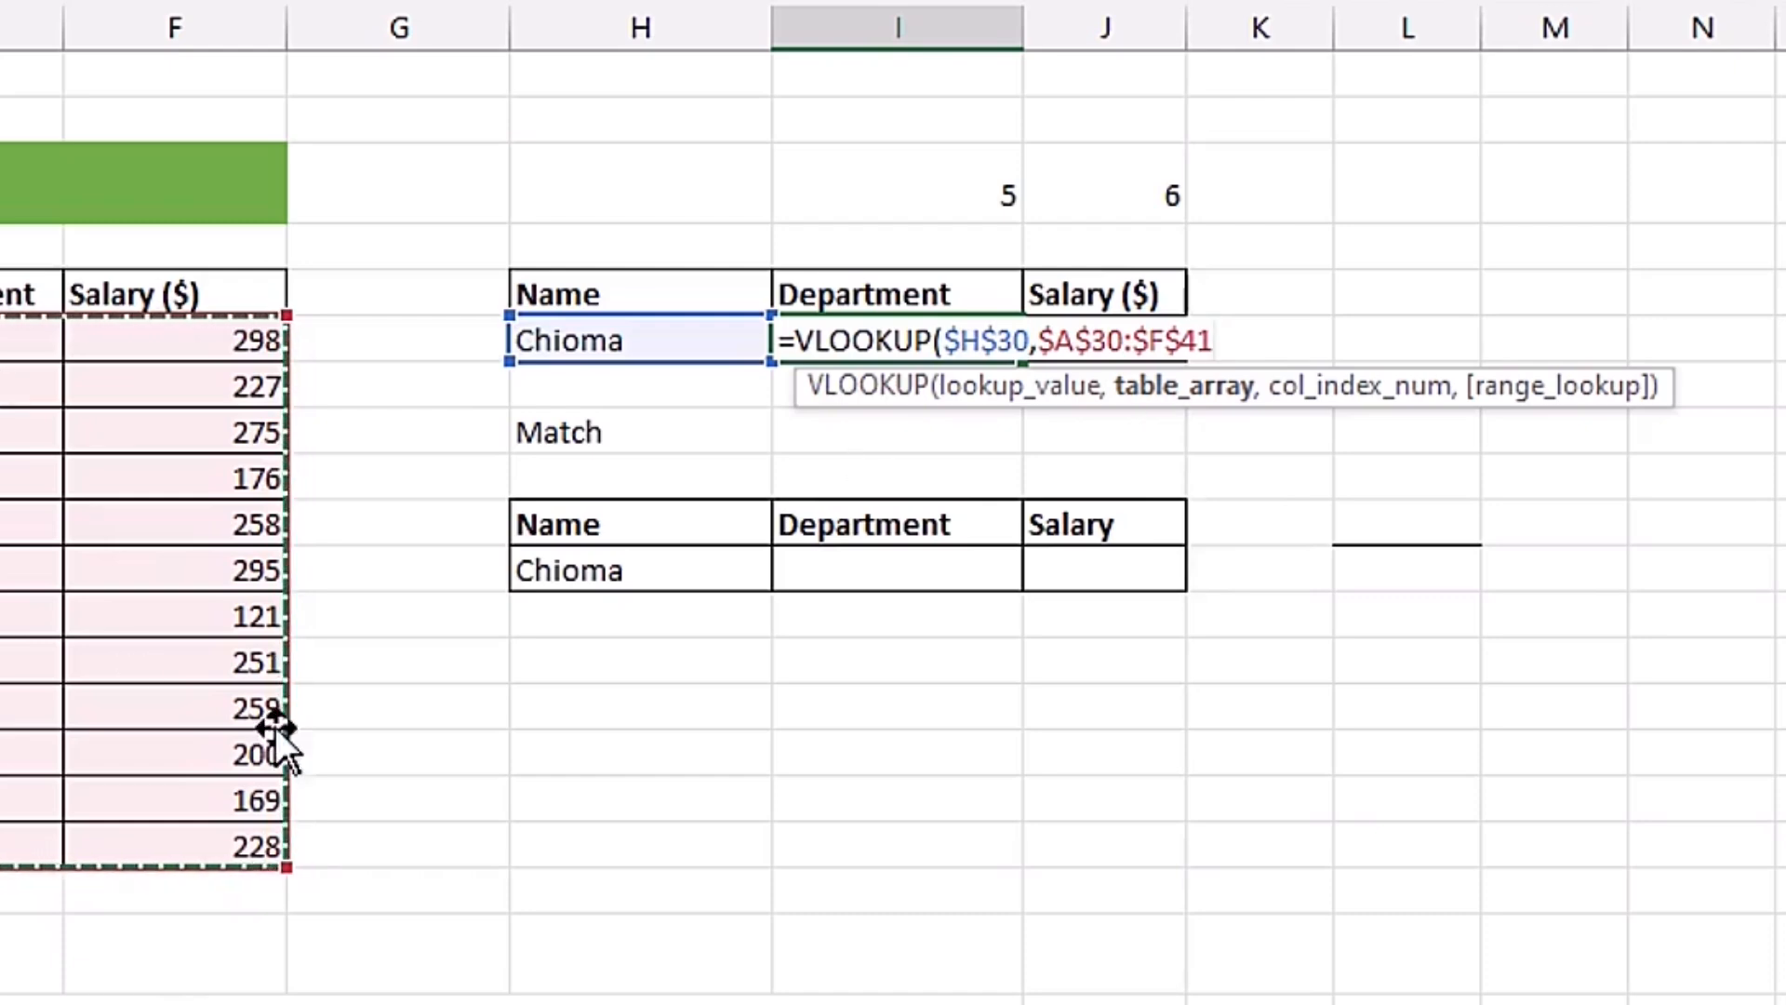
{"action": "type", "text": ","}
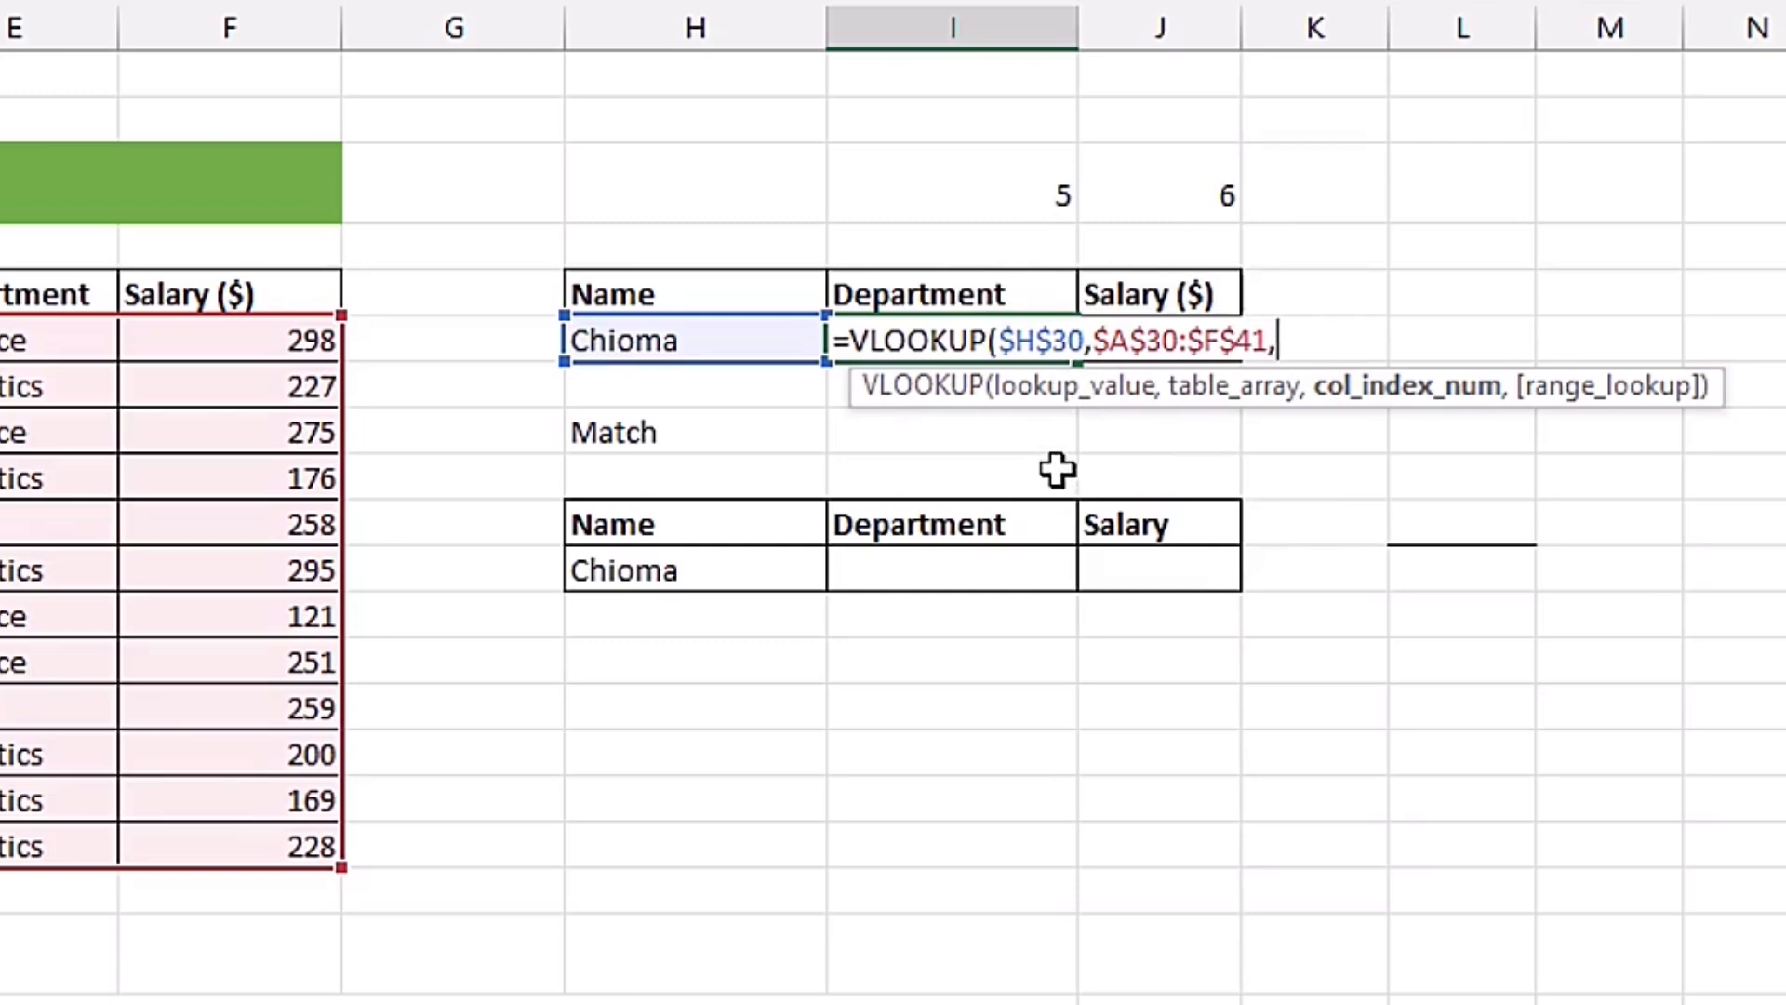
{"action": "left_click", "coordinate": [949, 181]}
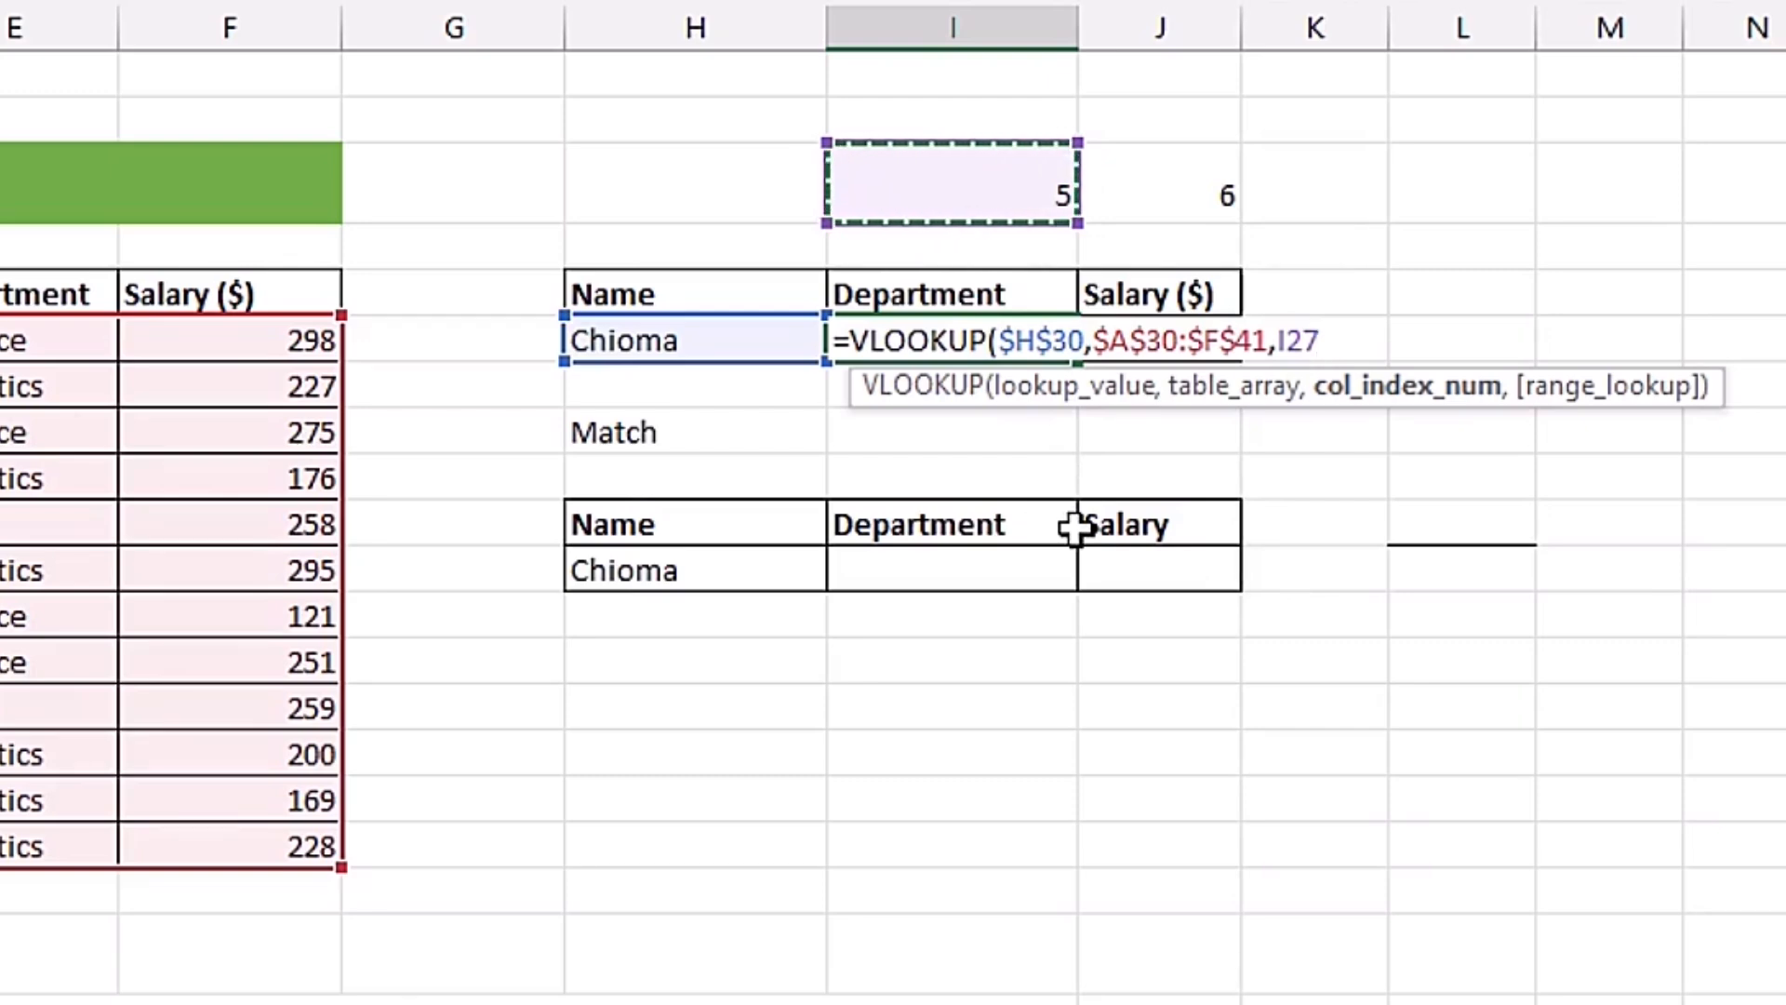
{"action": "type", "text": ","}
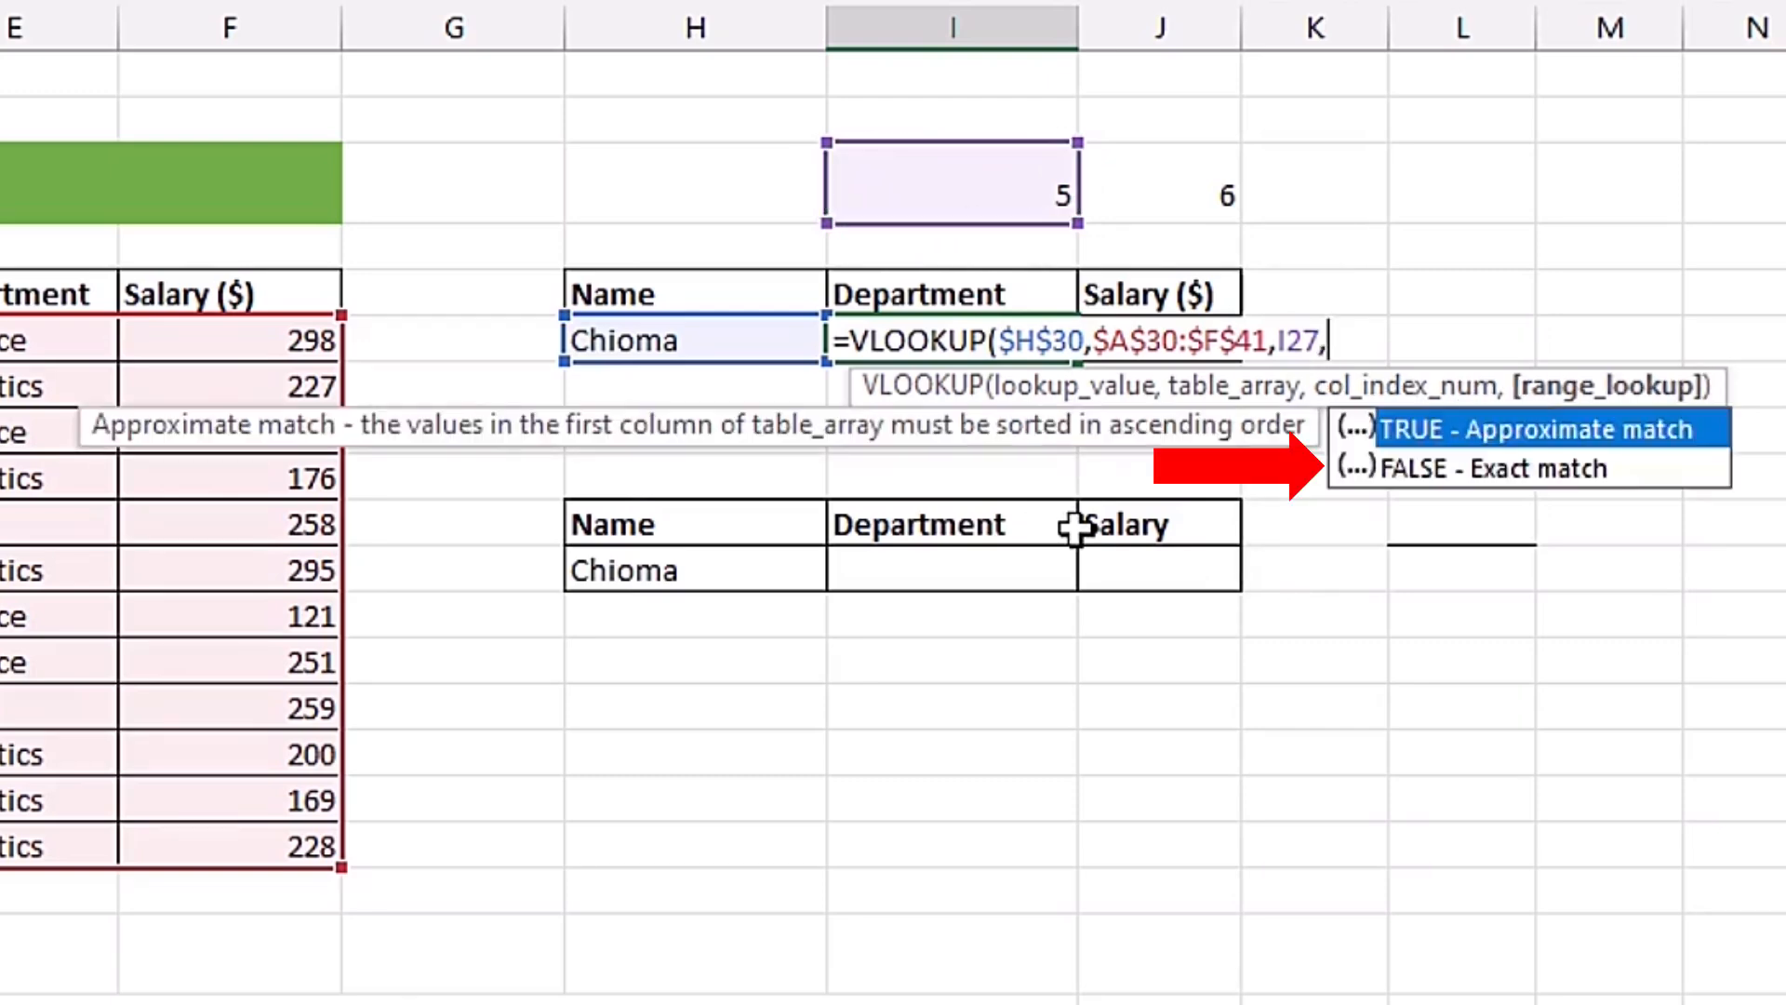
- Finish the I30 formula with FALSE for an exact match, enter it and fill it across to the Salary cell J30
{"action": "key", "text": "Down"}
{"action": "key", "text": "Tab"}
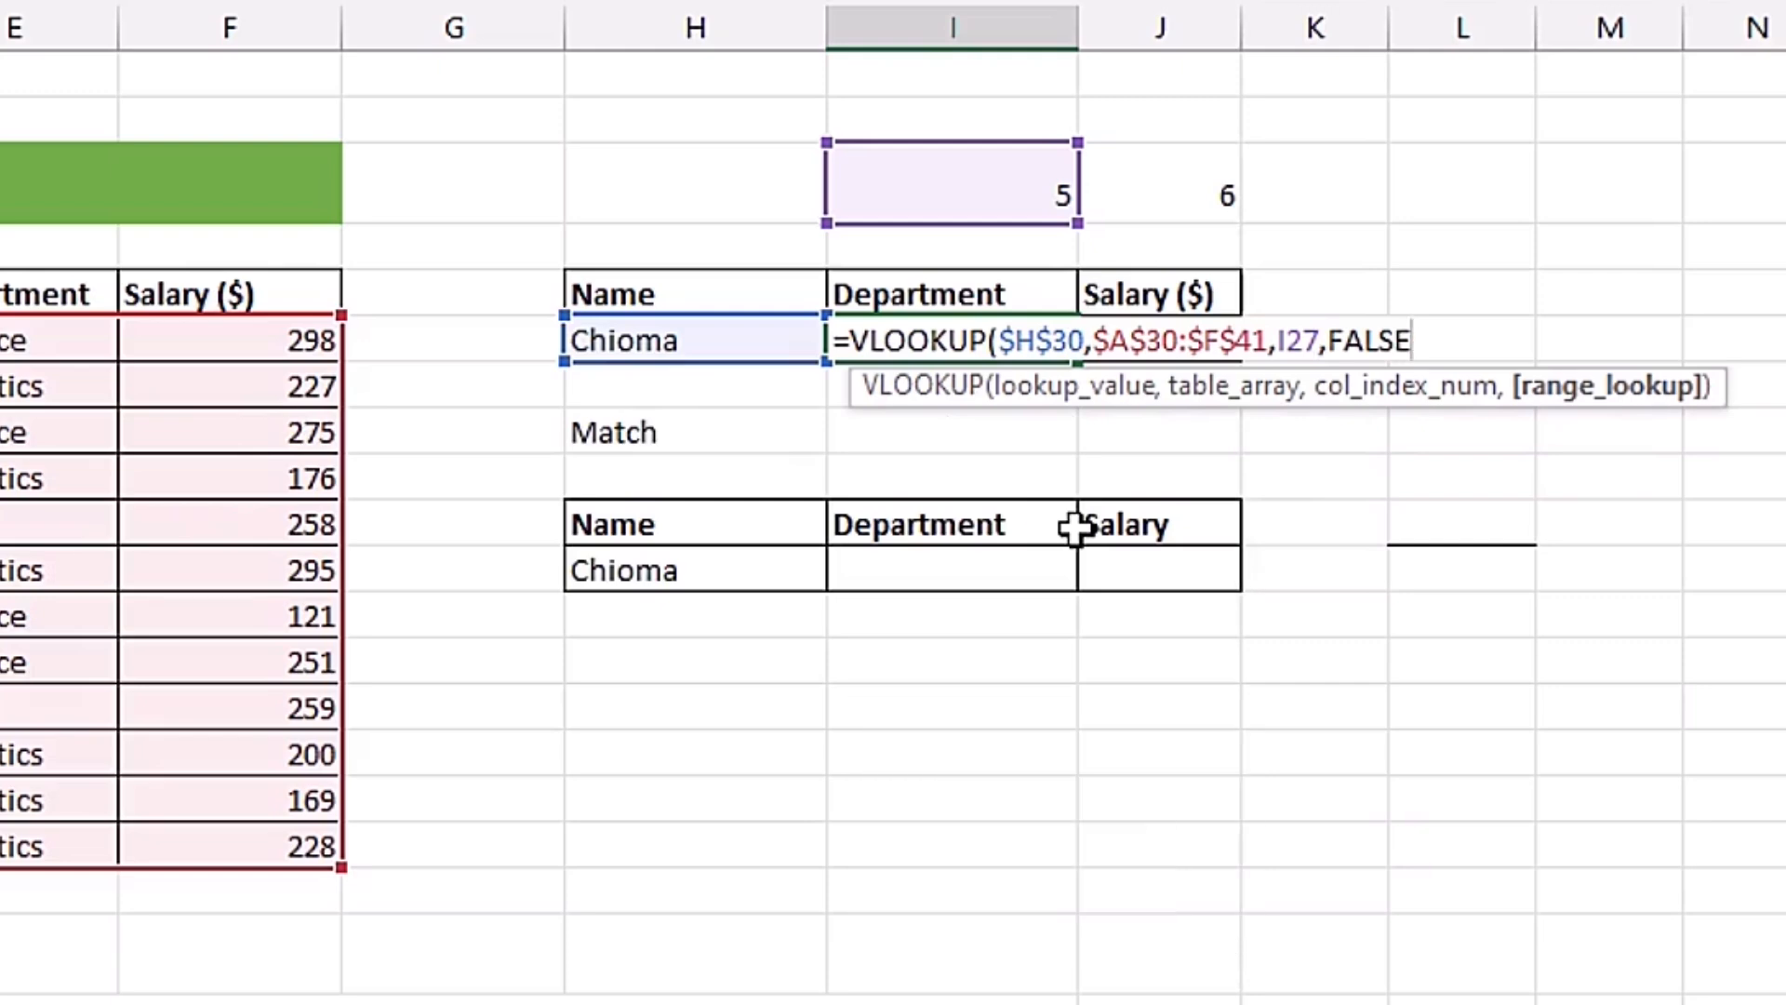
{"action": "type", "text": ")"}
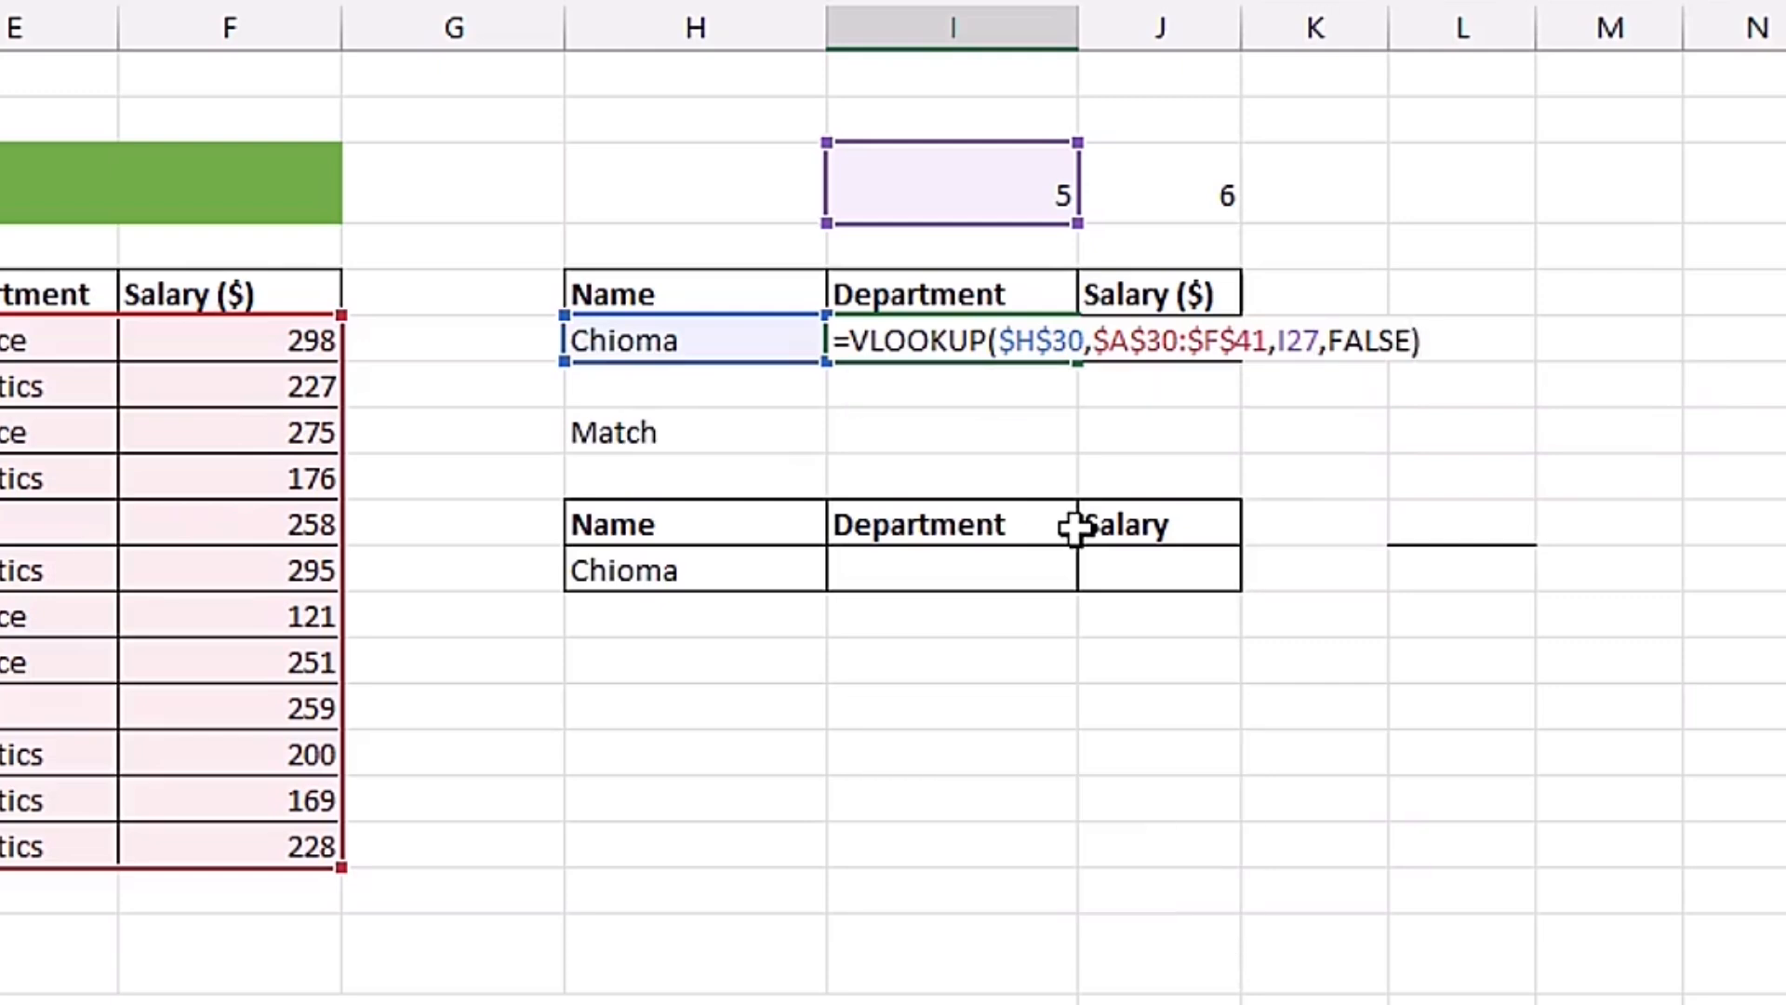
{"action": "key", "text": "ctrl+Return"}
{"action": "left_click_drag", "start_coordinate": [1081, 362], "coordinate": [1168, 398]}
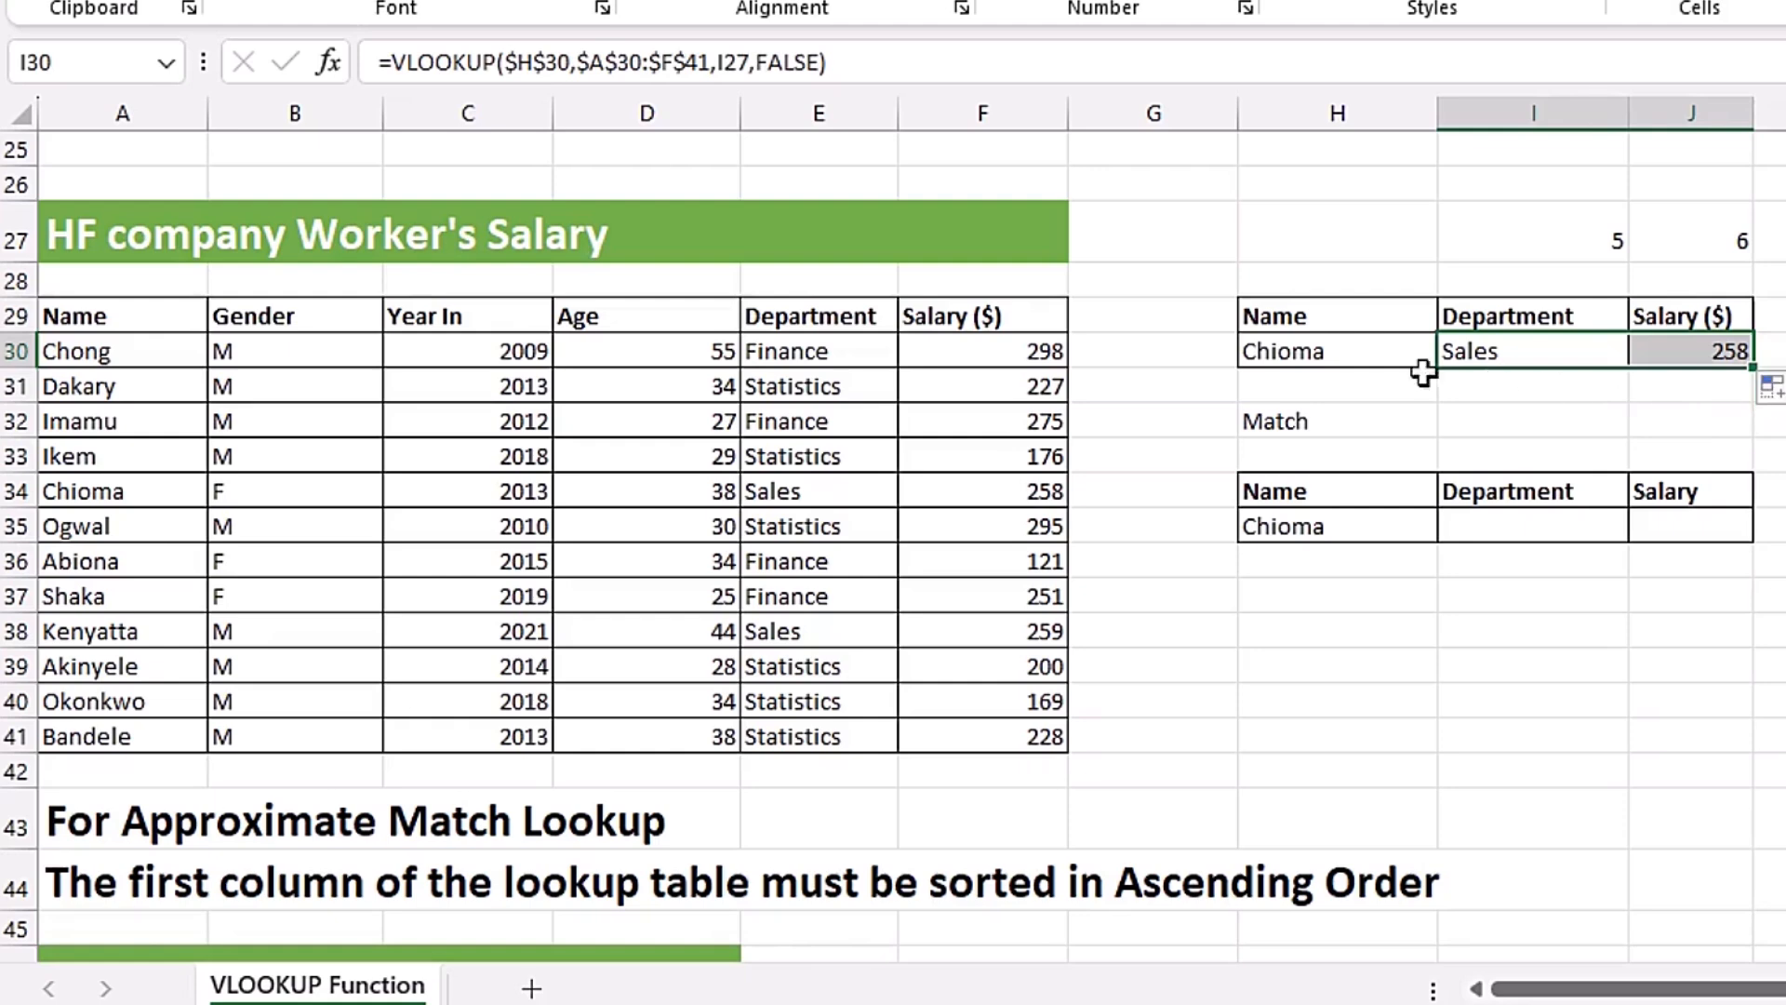
- Examine row 34 of the worker's salary table to compare its department and salary with the lookup results
{"action": "key", "text": "Down"}
{"action": "key", "text": "Down"}
{"action": "left_click_drag", "start_coordinate": [83, 496], "coordinate": [940, 491]}
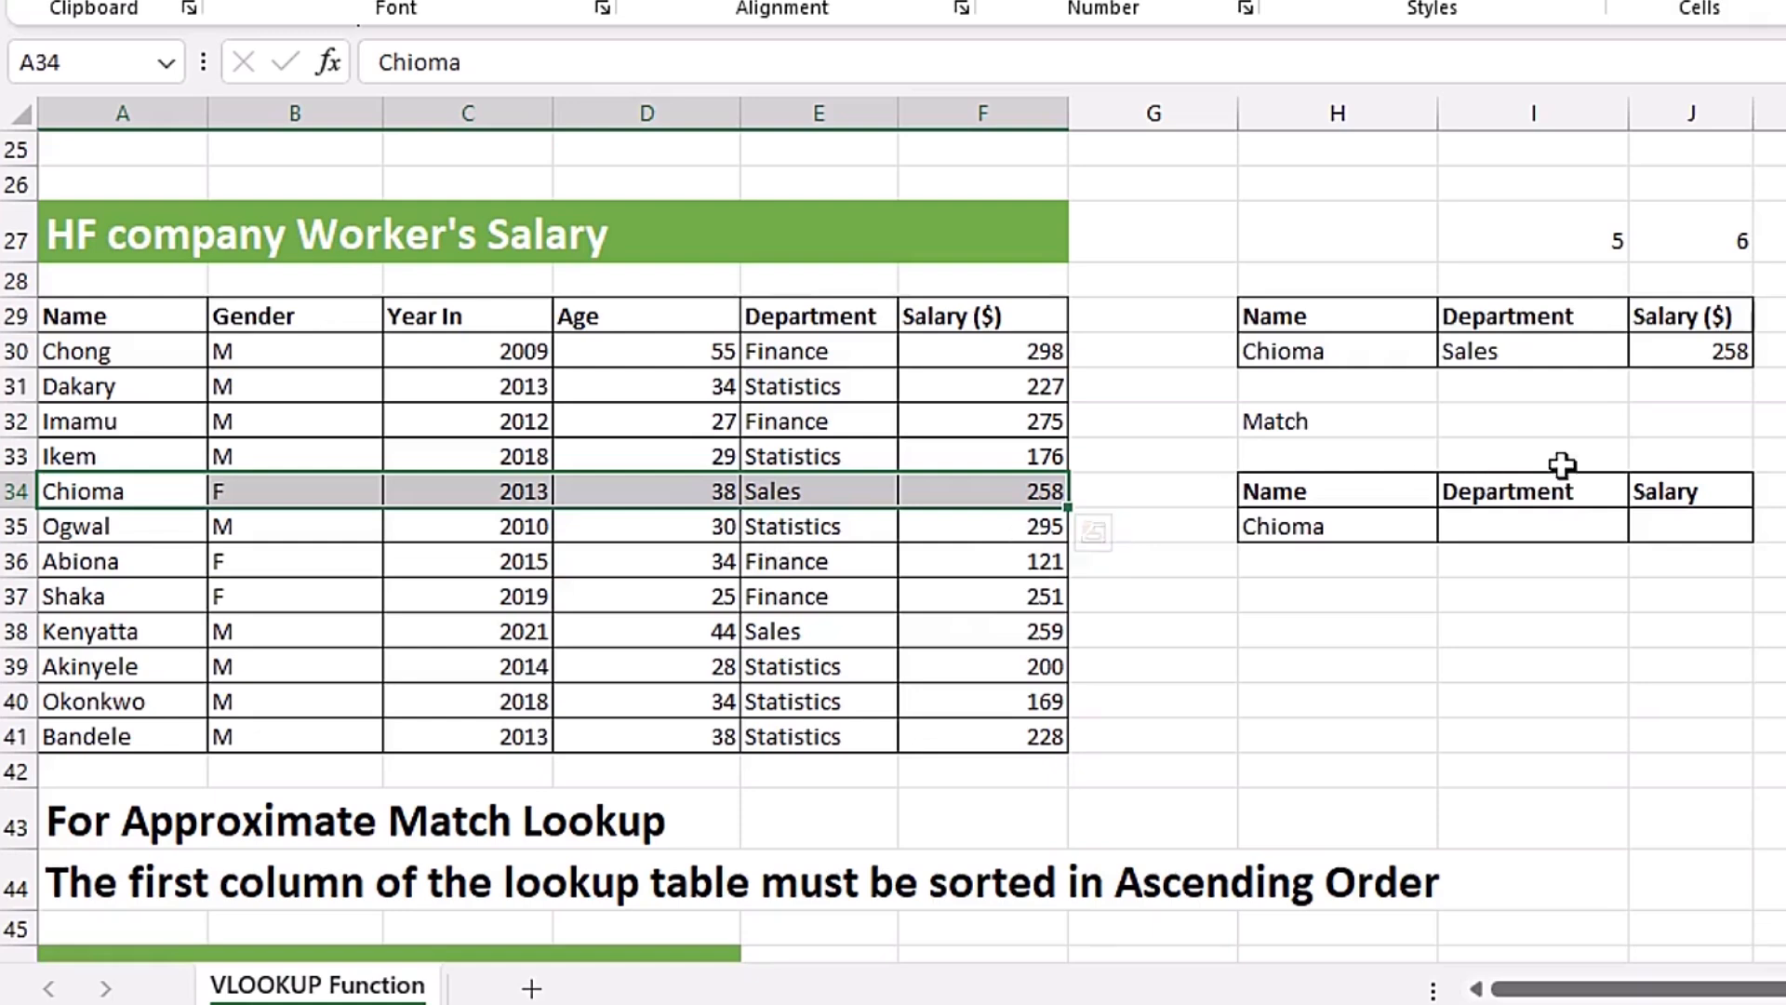
- Choose the worker listed in row 40 as the lookup name in H30 and compare the results with A40:F40
{"action": "left_click", "coordinate": [1343, 351]}
{"action": "left_click", "coordinate": [1454, 351]}
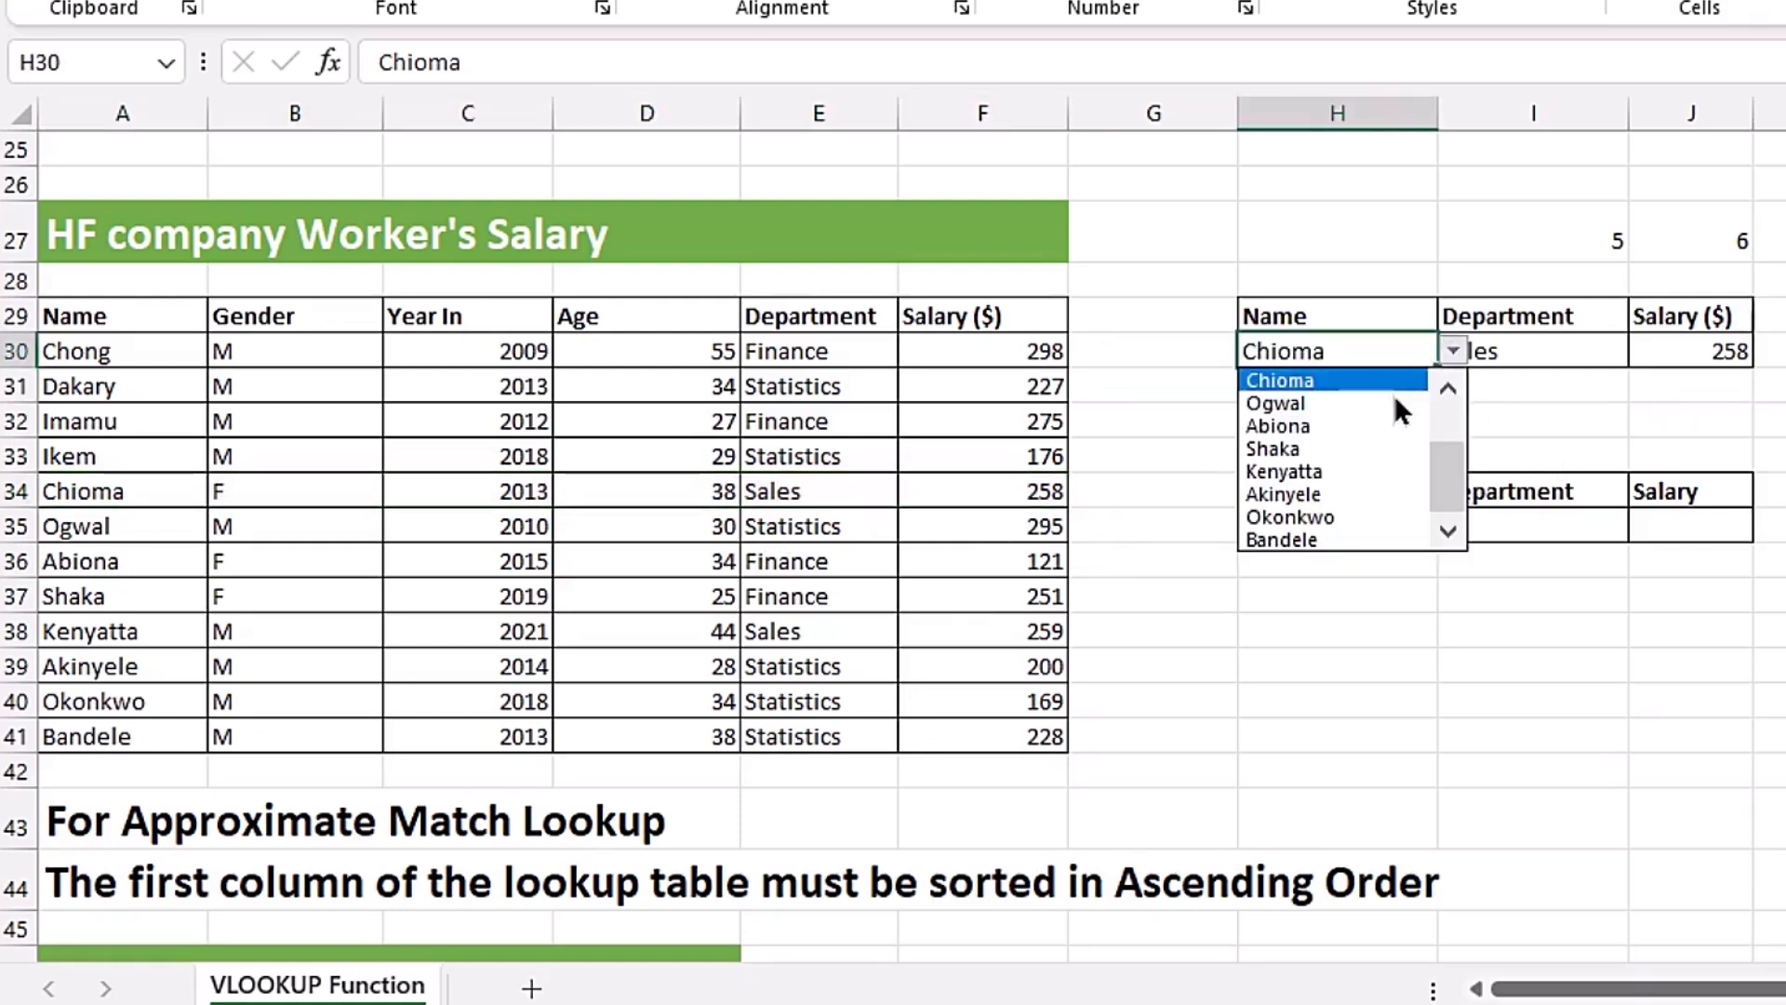
{"action": "left_click", "coordinate": [1336, 515]}
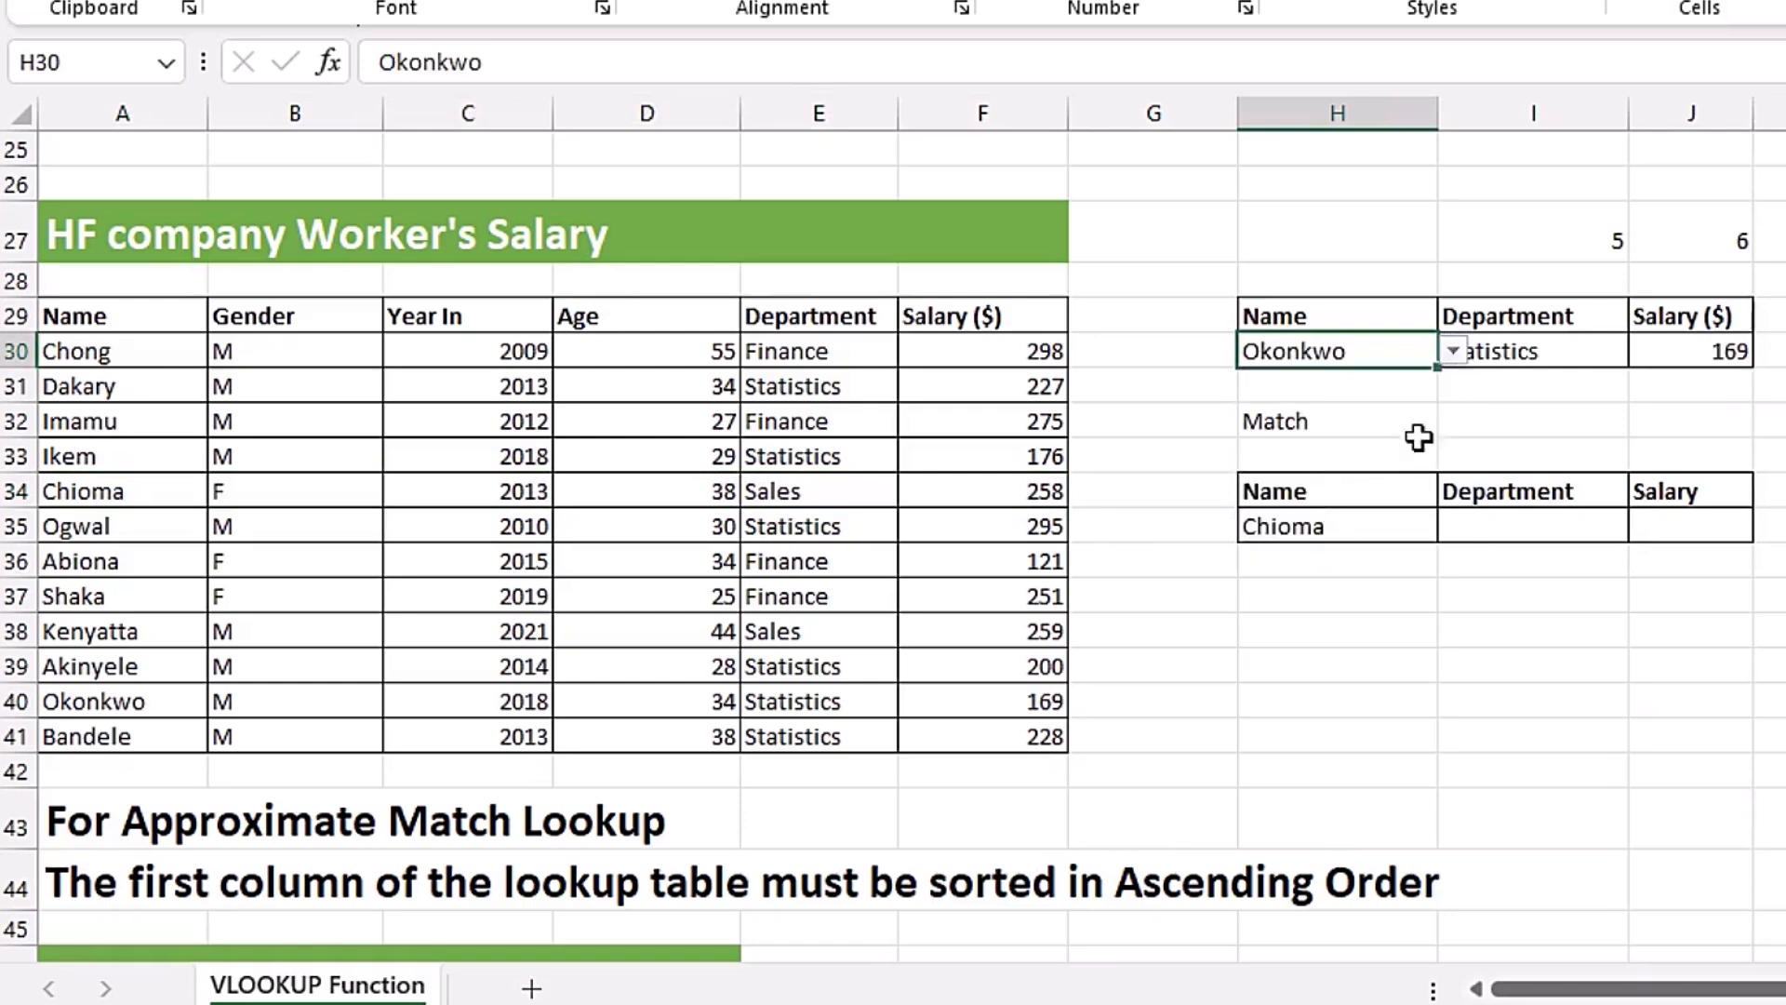
{"action": "left_click", "coordinate": [1493, 422]}
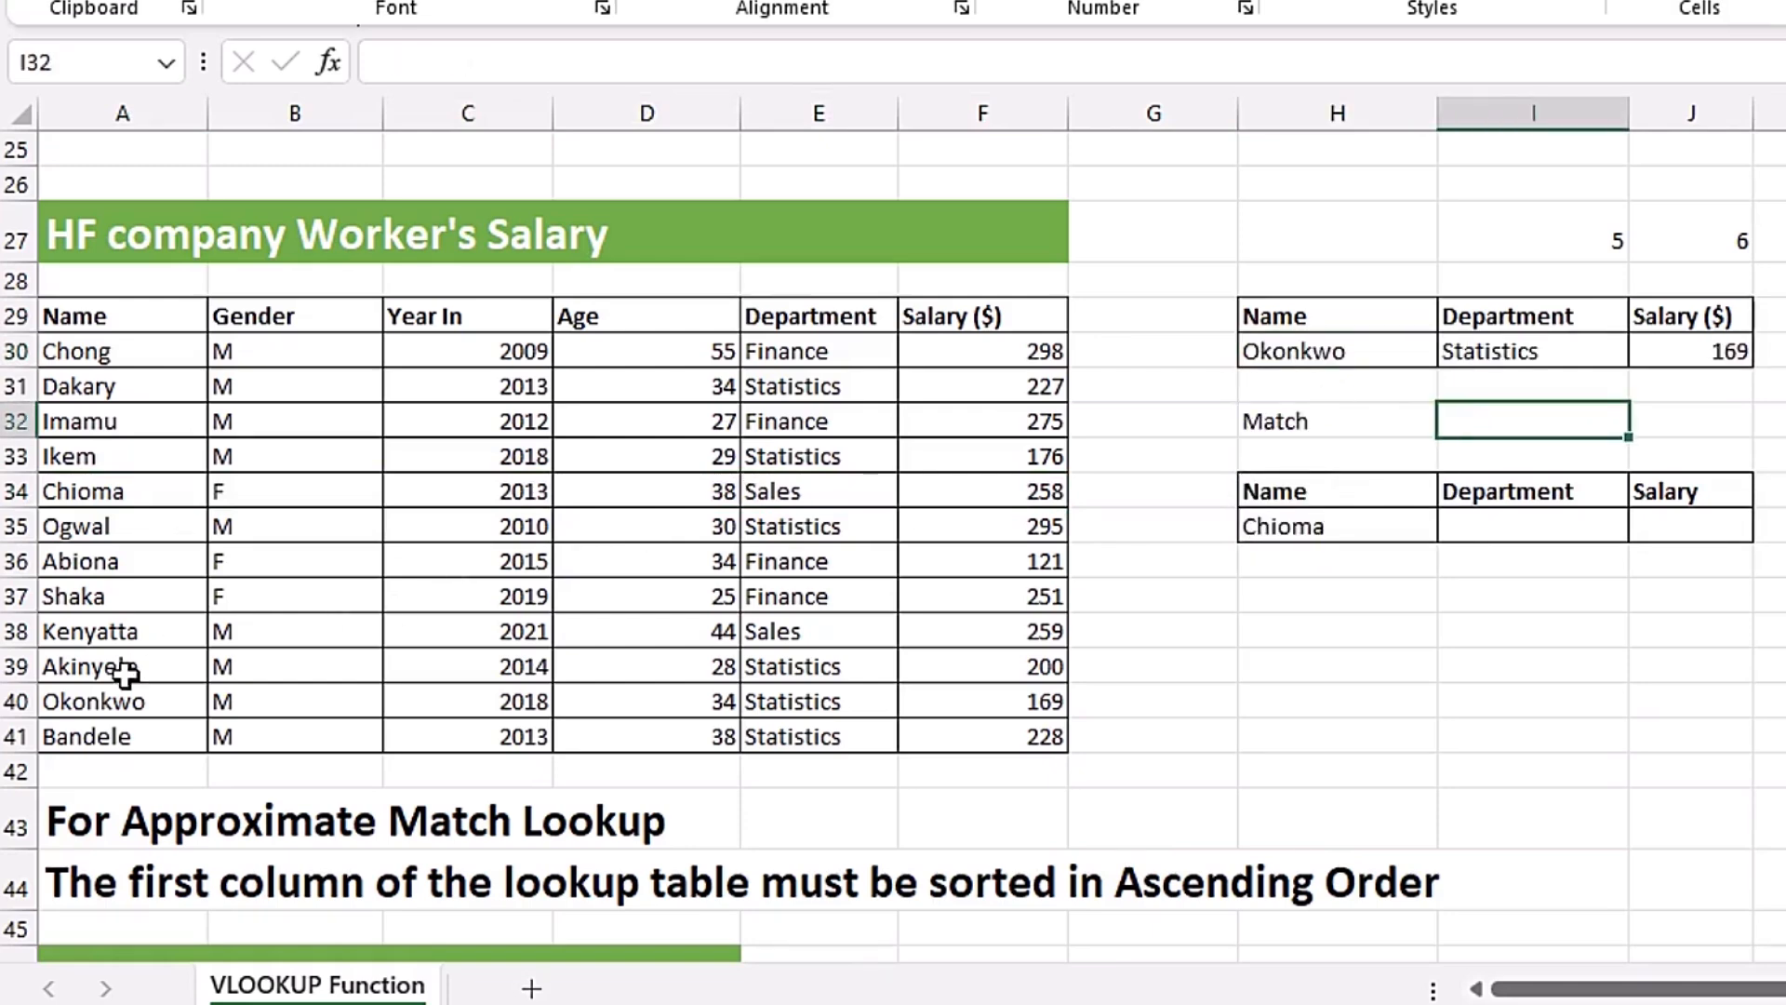
{"action": "left_click_drag", "start_coordinate": [104, 688], "coordinate": [944, 721]}
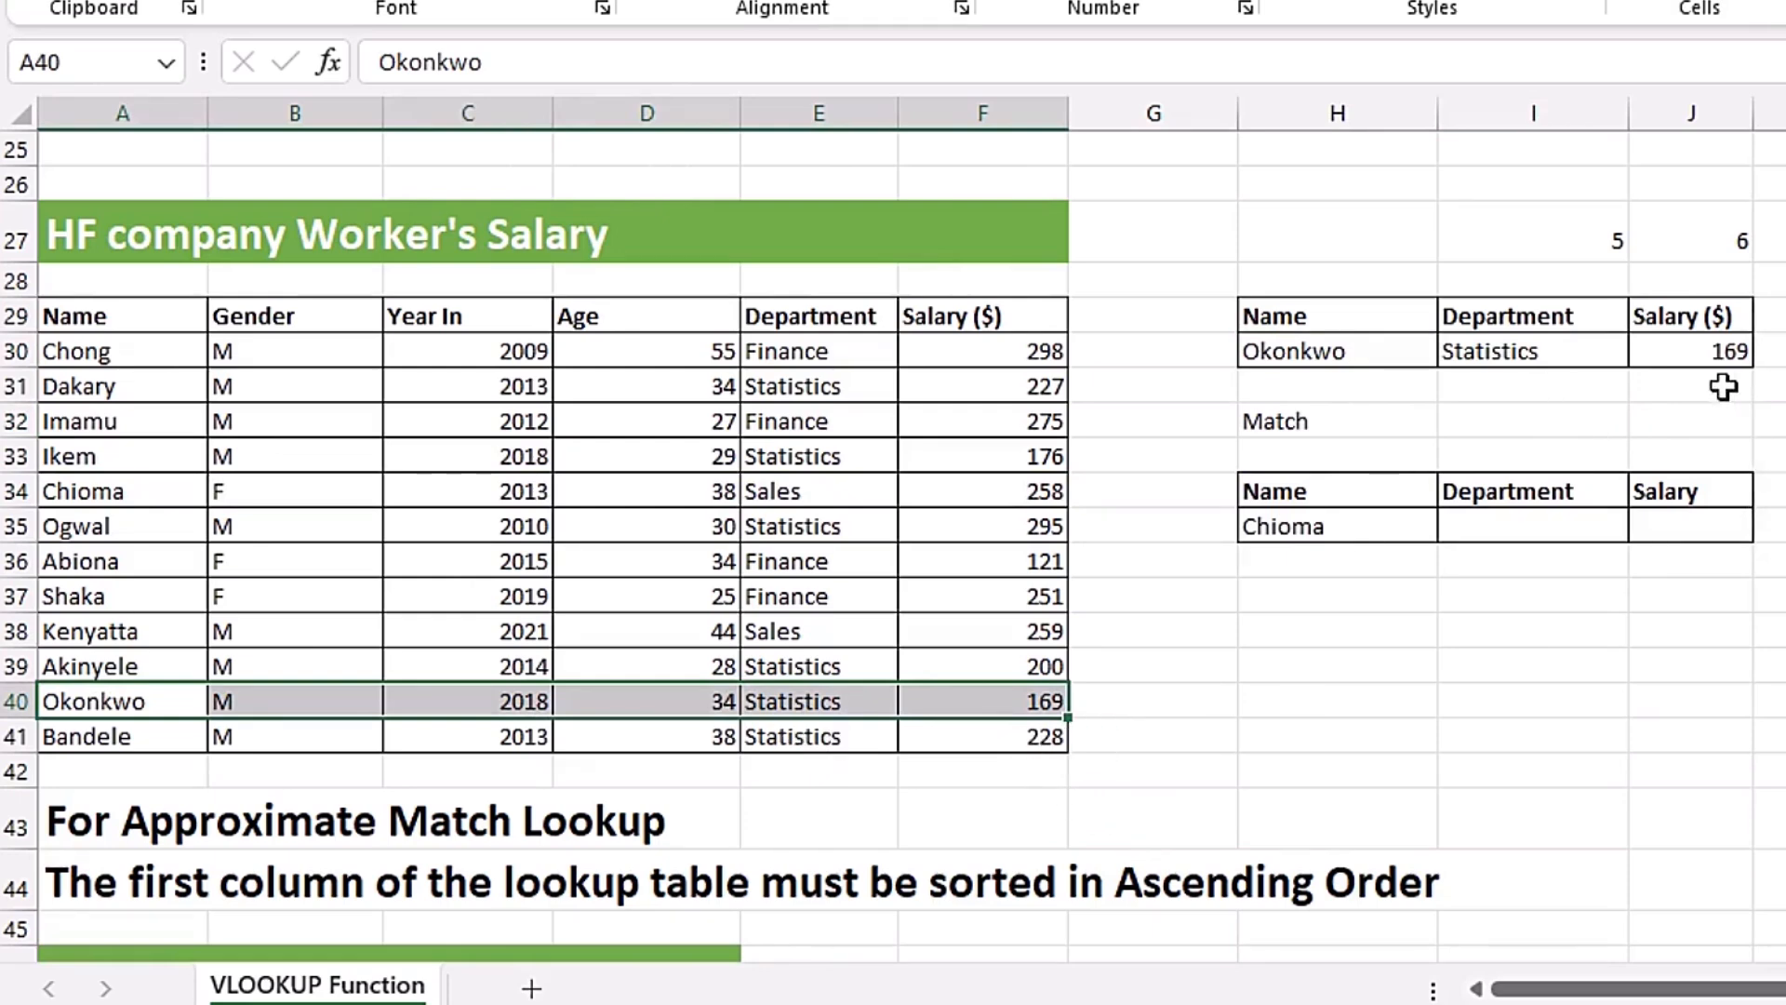
- Set the lookup name in H30 back to the worker listed in row 34
{"action": "left_click", "coordinate": [1313, 352]}
{"action": "left_click", "coordinate": [1453, 348]}
{"action": "left_click", "coordinate": [1364, 383]}
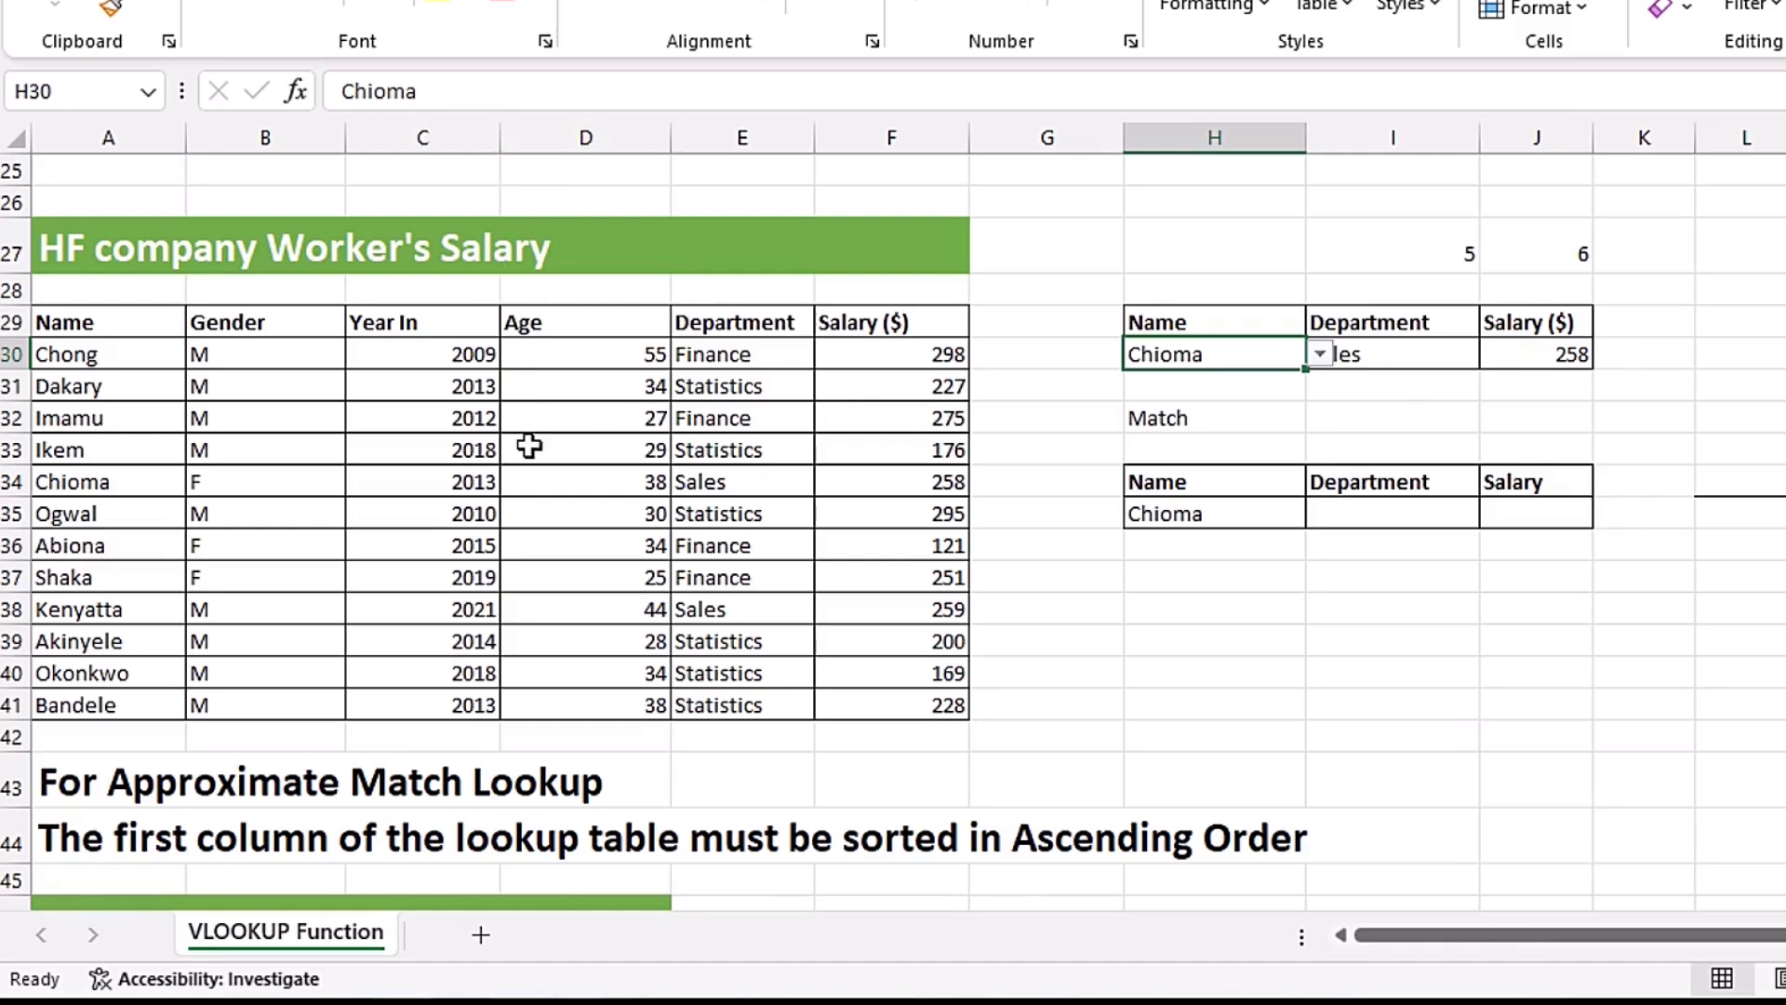
- Insert a blank column before the Year In column of the salary table and undo the insertion
{"action": "left_click", "coordinate": [428, 130]}
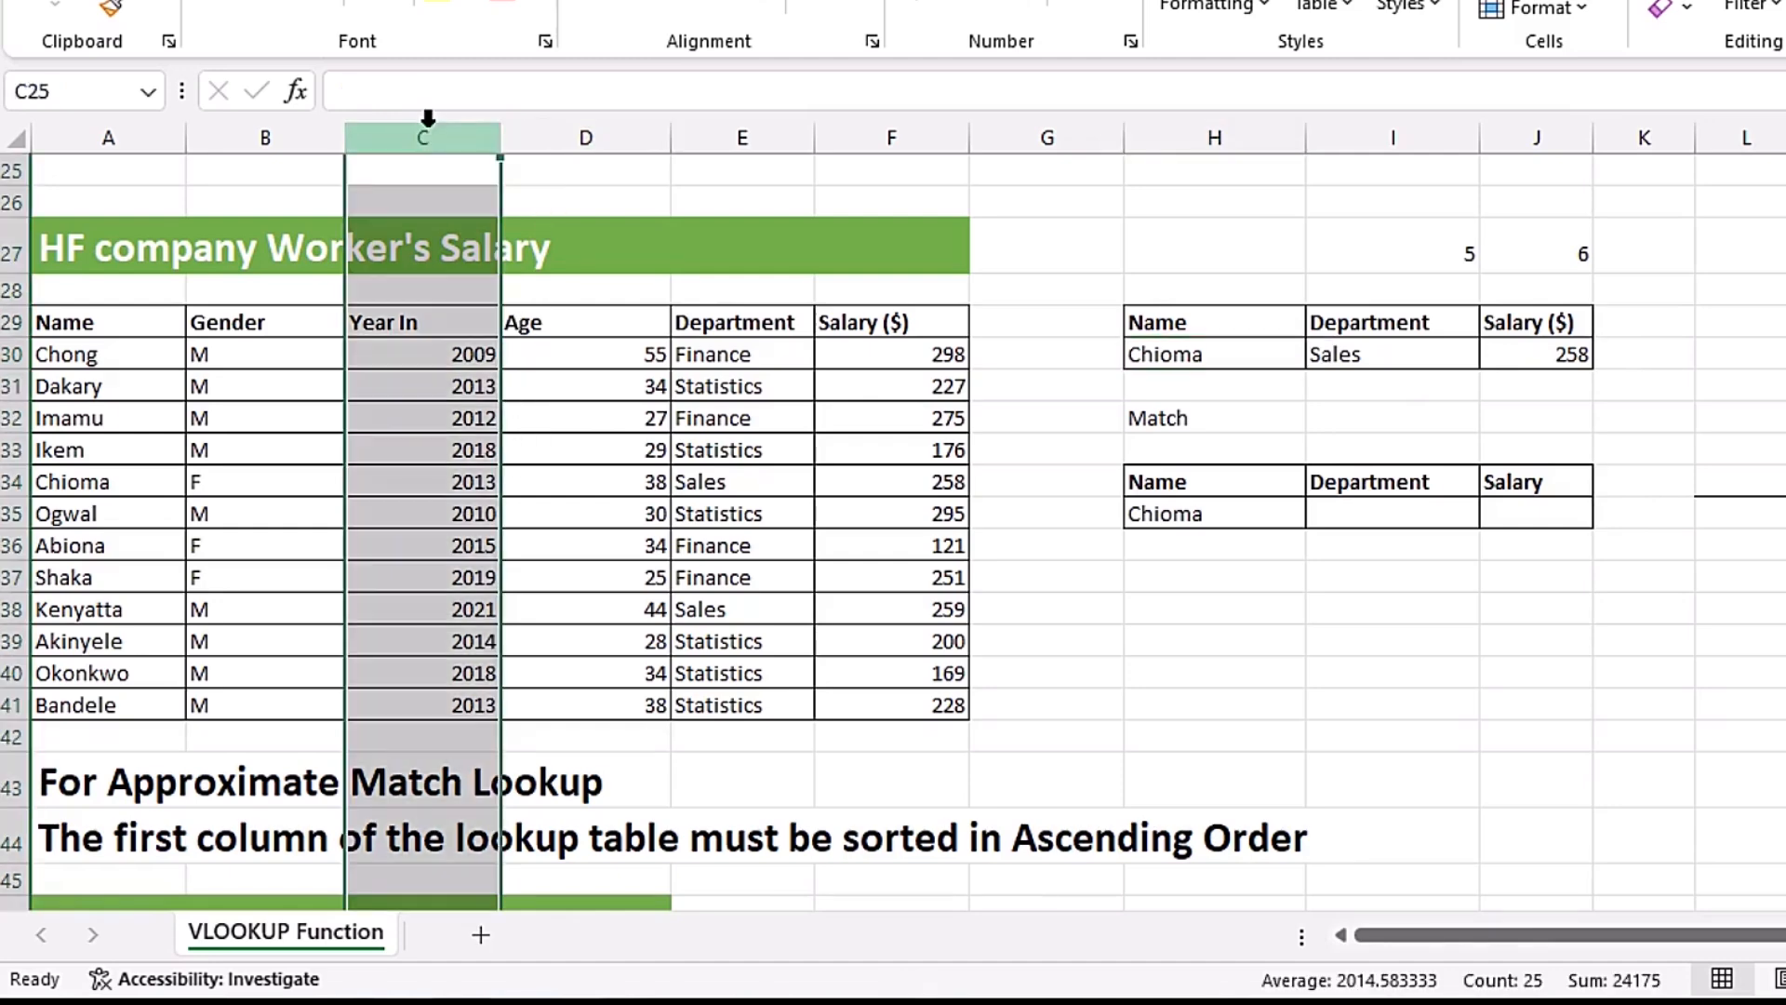
{"action": "right_click", "coordinate": [423, 194]}
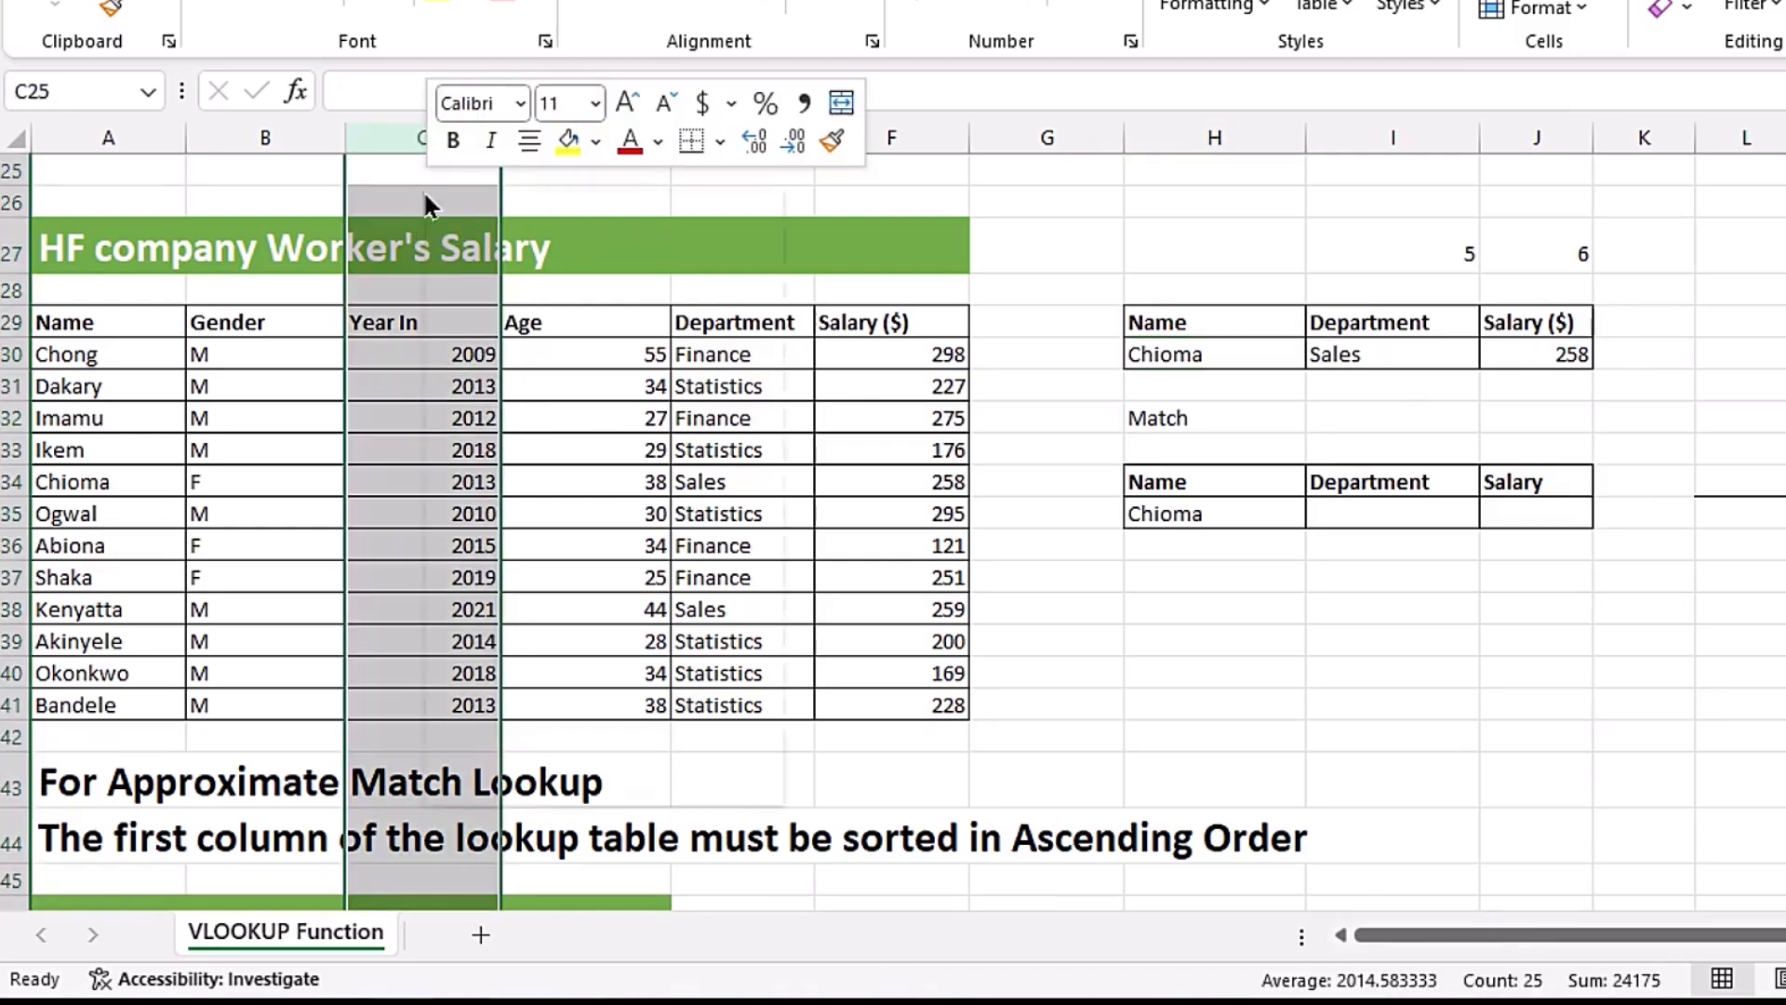
{"action": "left_click", "coordinate": [565, 500]}
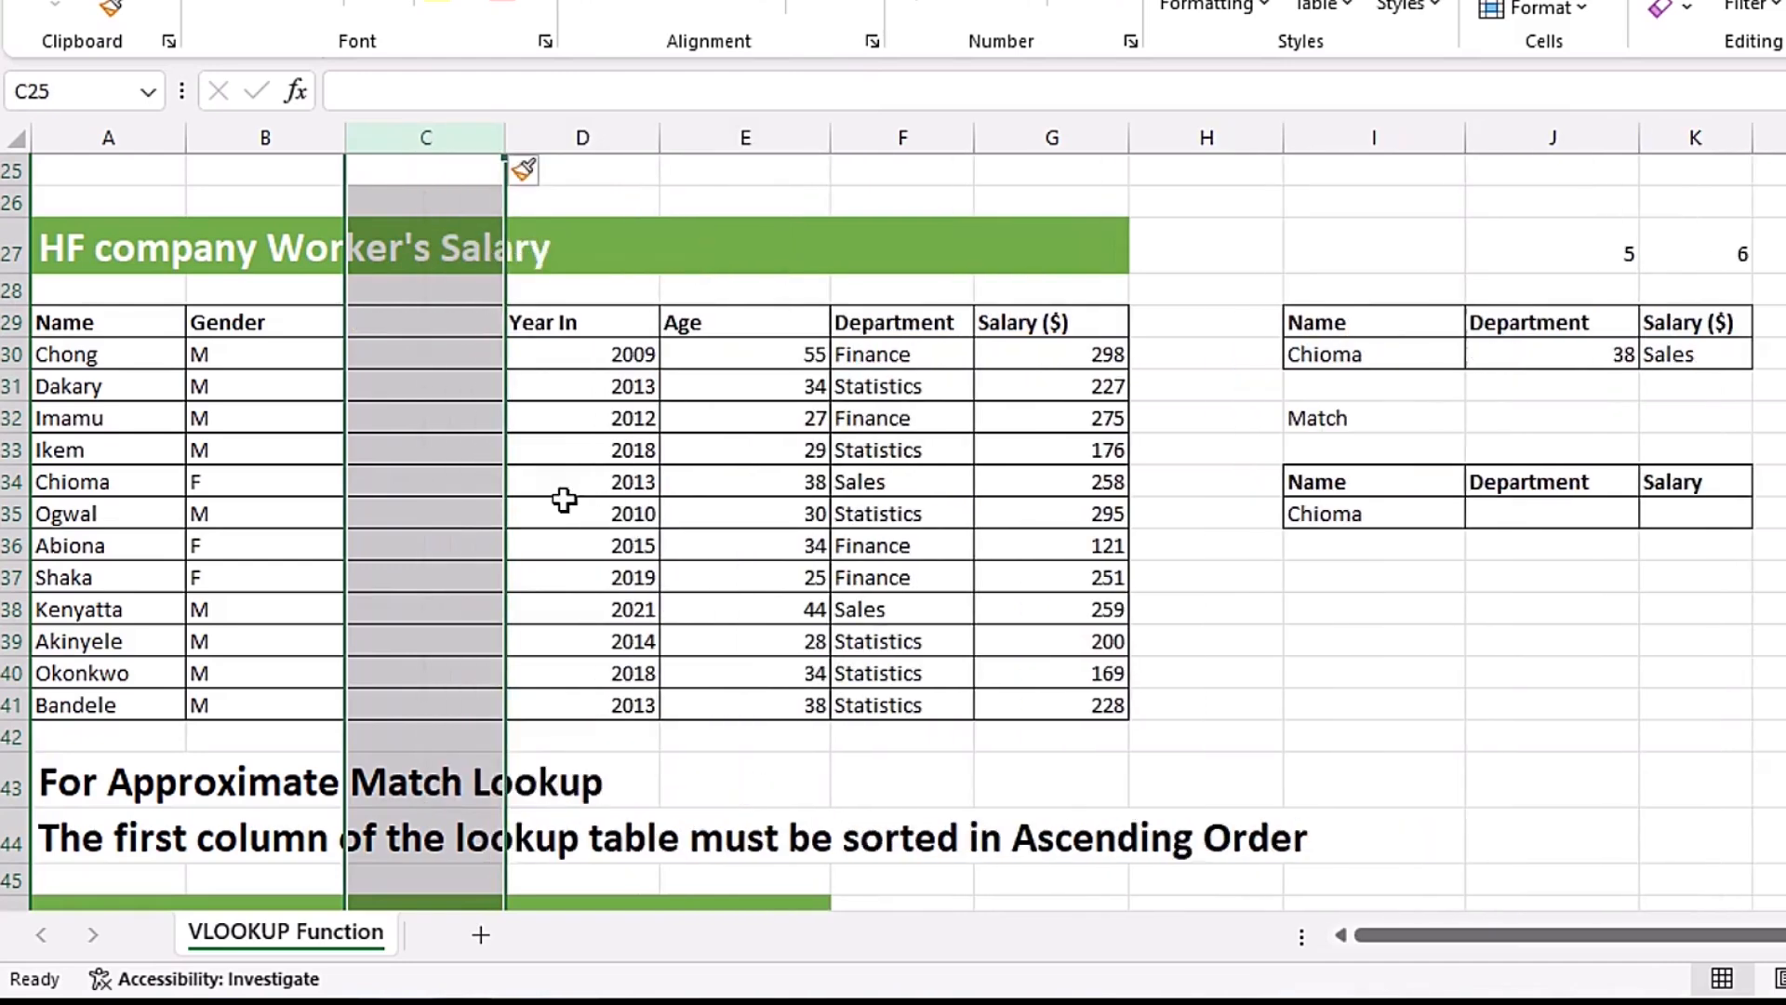
{"action": "left_click", "coordinate": [425, 322]}
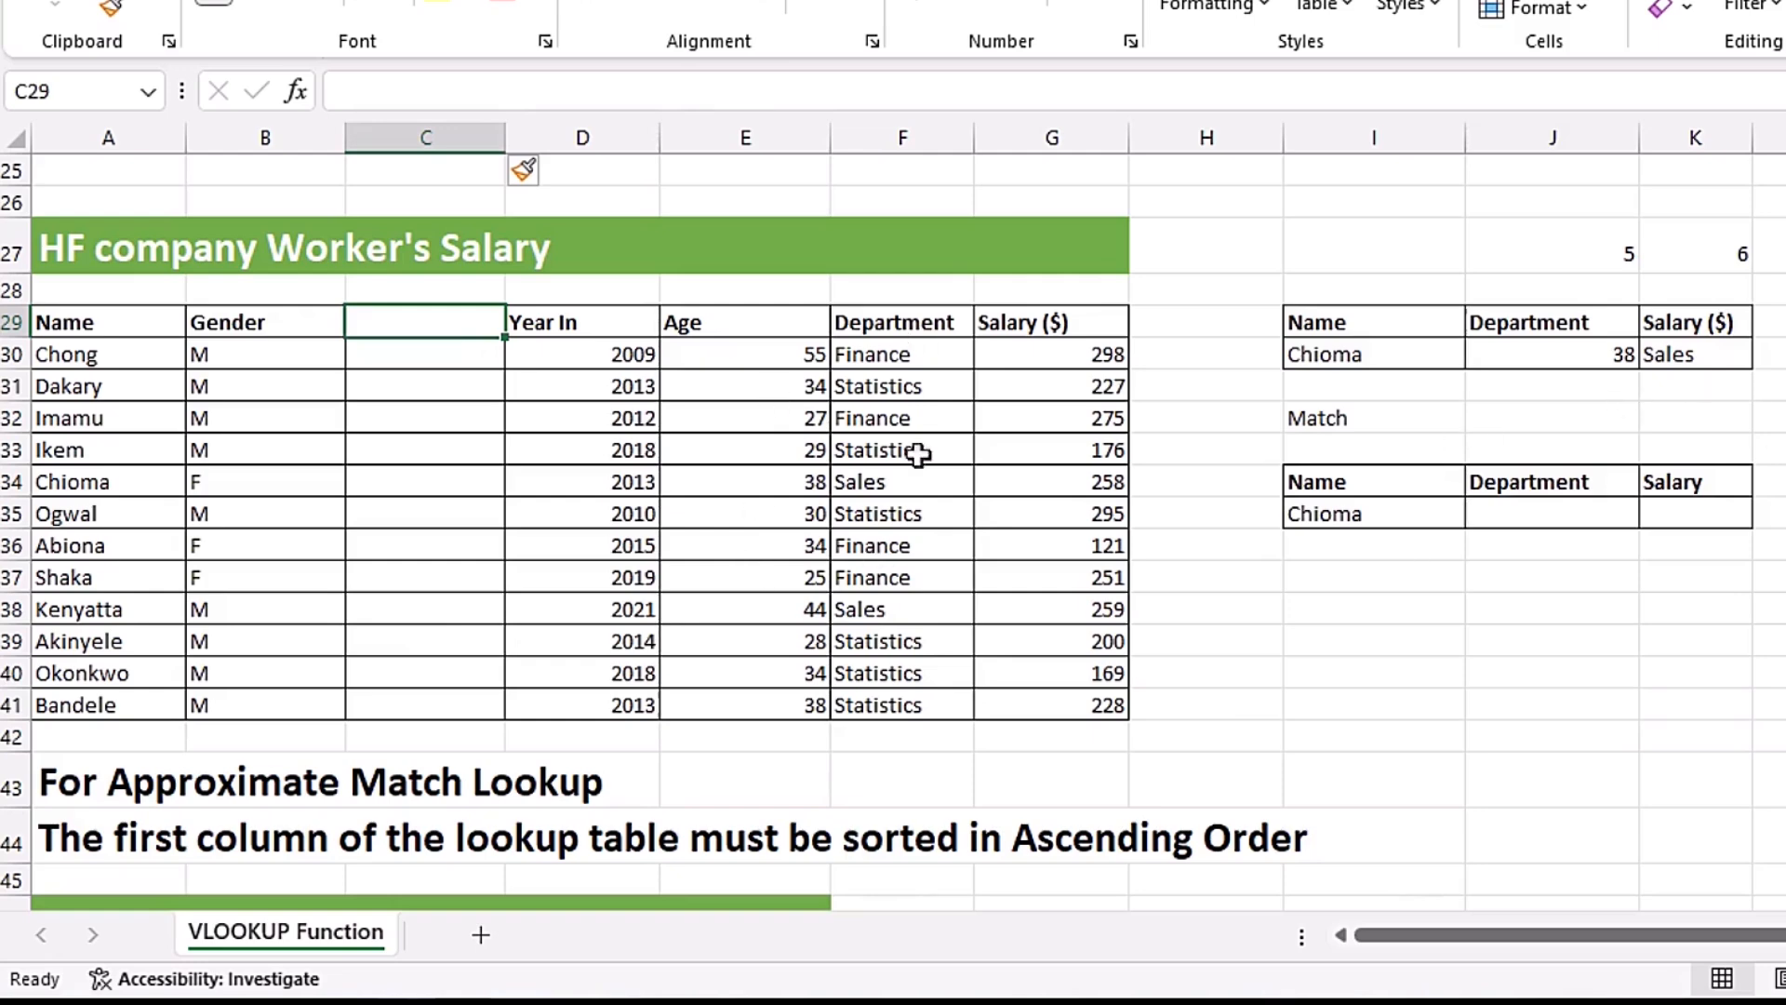
{"action": "key", "text": "ctrl+z"}
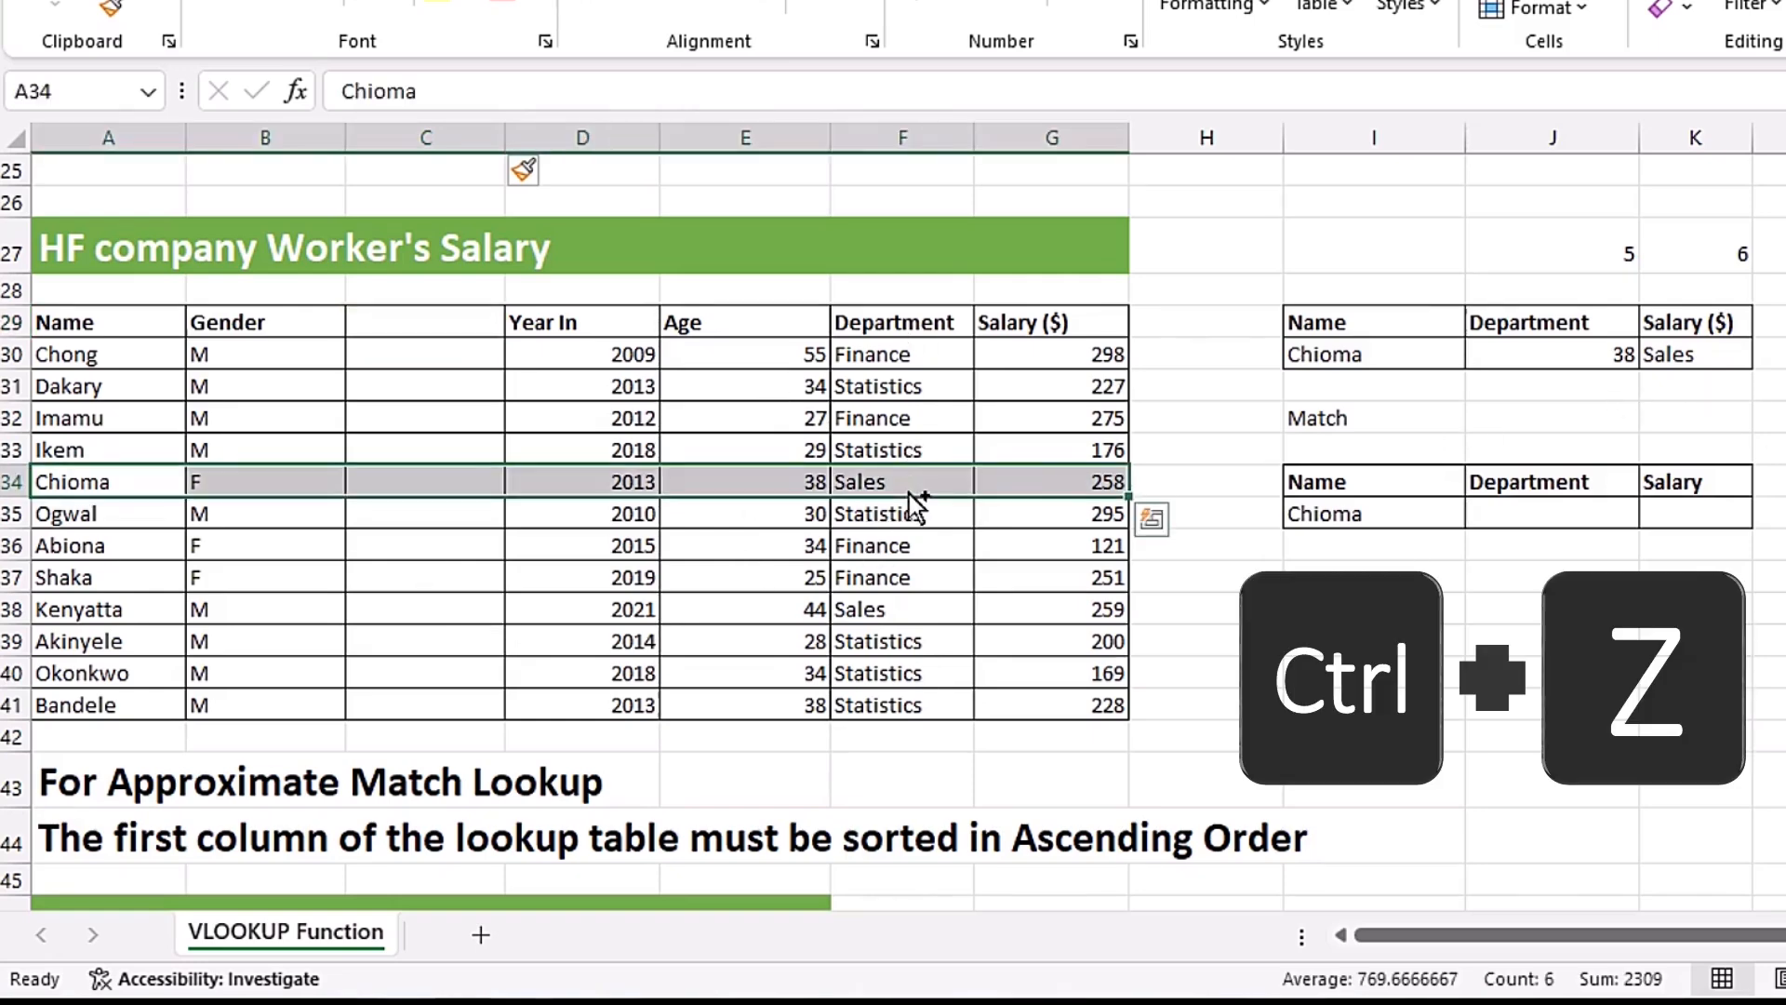
{"action": "key", "text": "ctrl+z"}
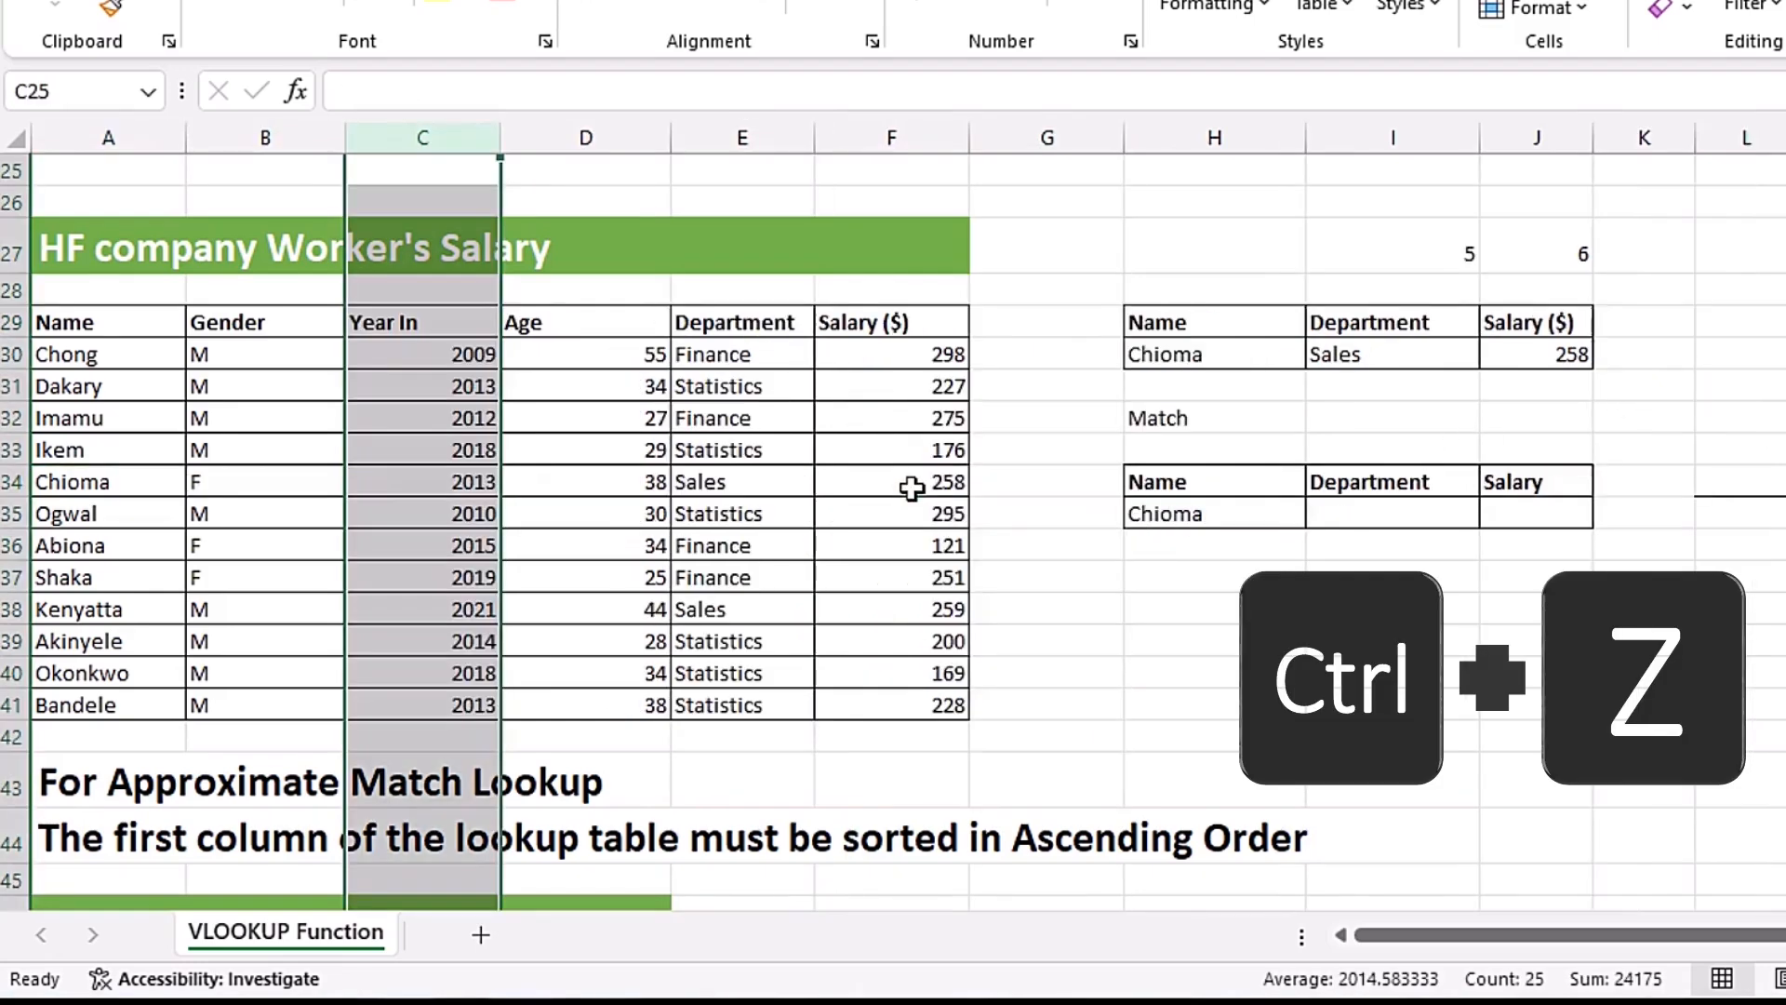
- Start a MATCH formula in H37 with the Department header cell I34 as the lookup value
{"action": "left_click", "coordinate": [1173, 543]}
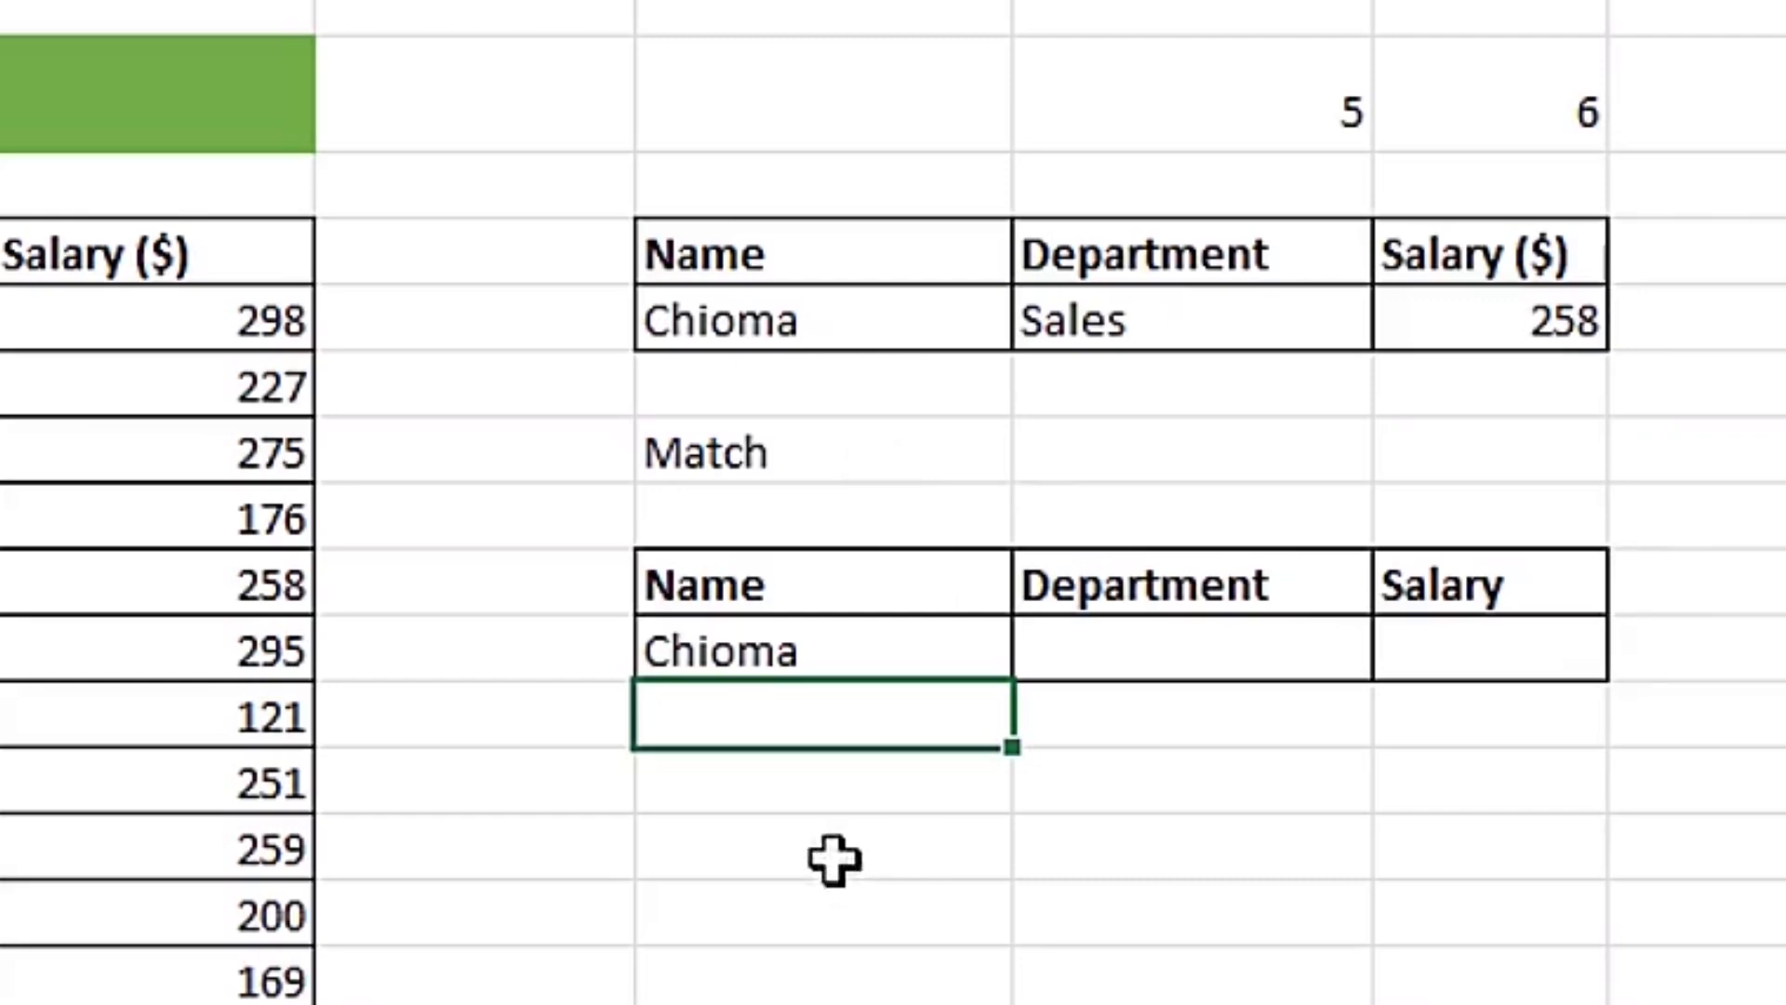
{"action": "left_click", "coordinate": [774, 794]}
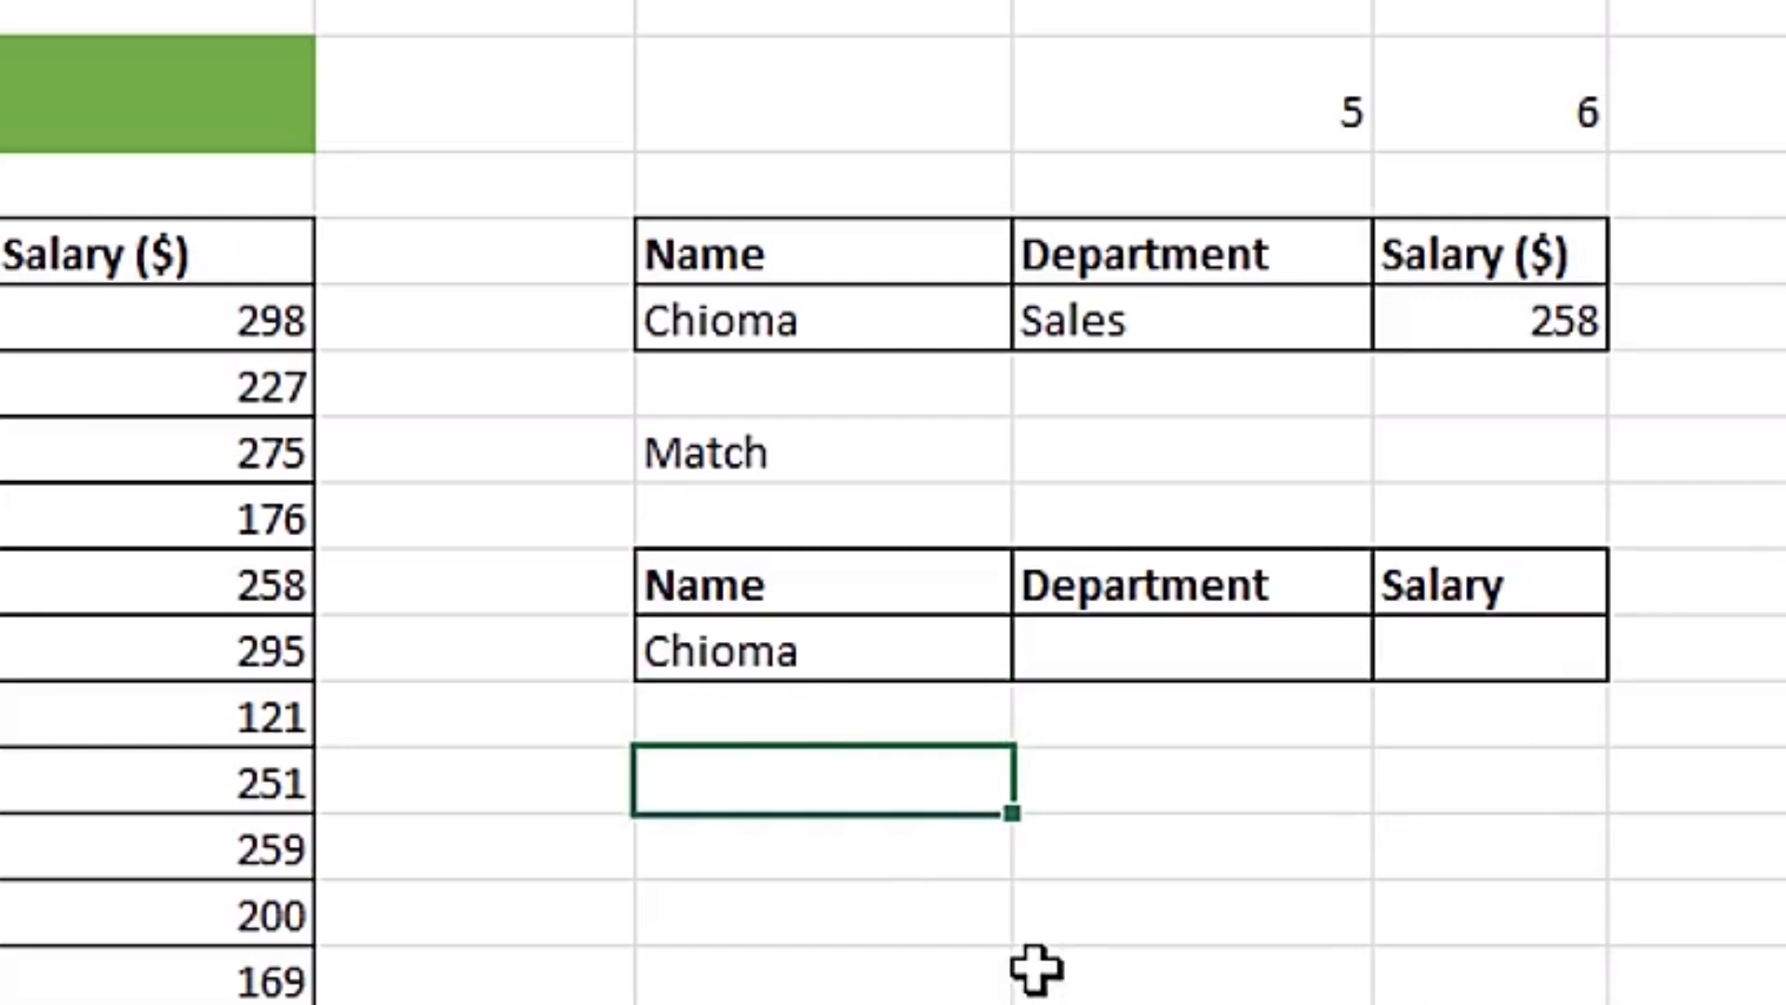
{"action": "type", "text": "=mat"}
{"action": "key", "text": "Tab"}
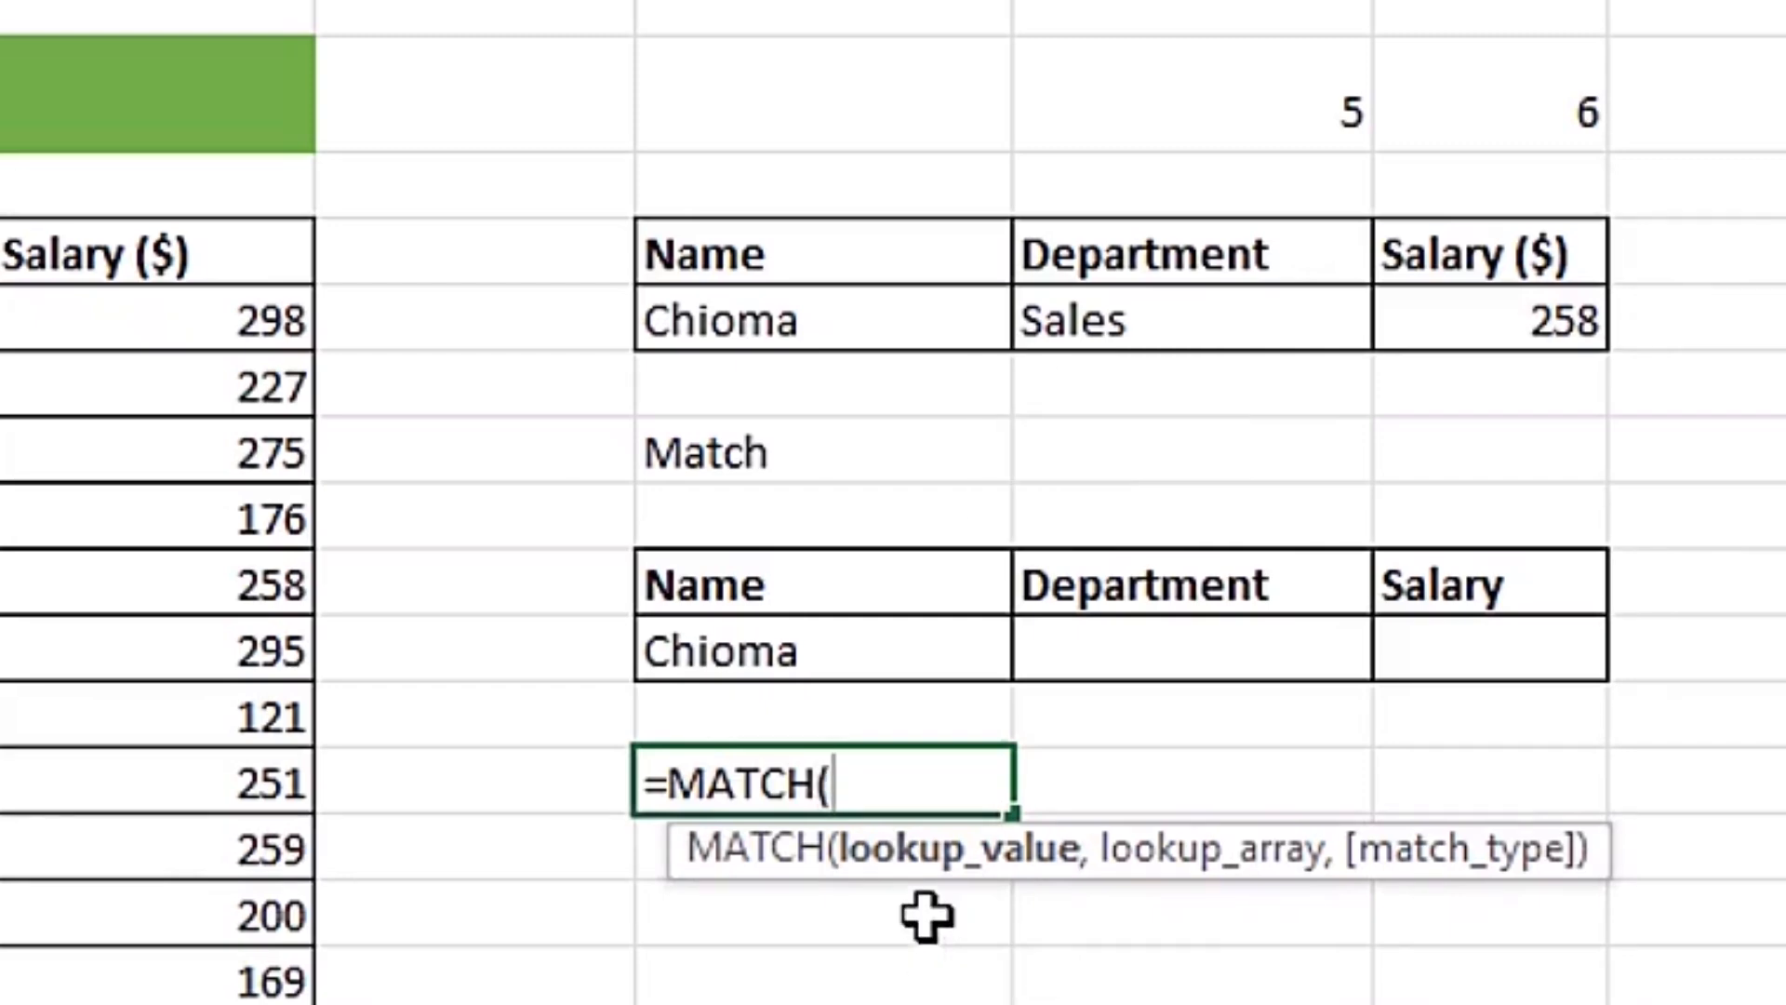
{"action": "left_click", "coordinate": [1188, 570]}
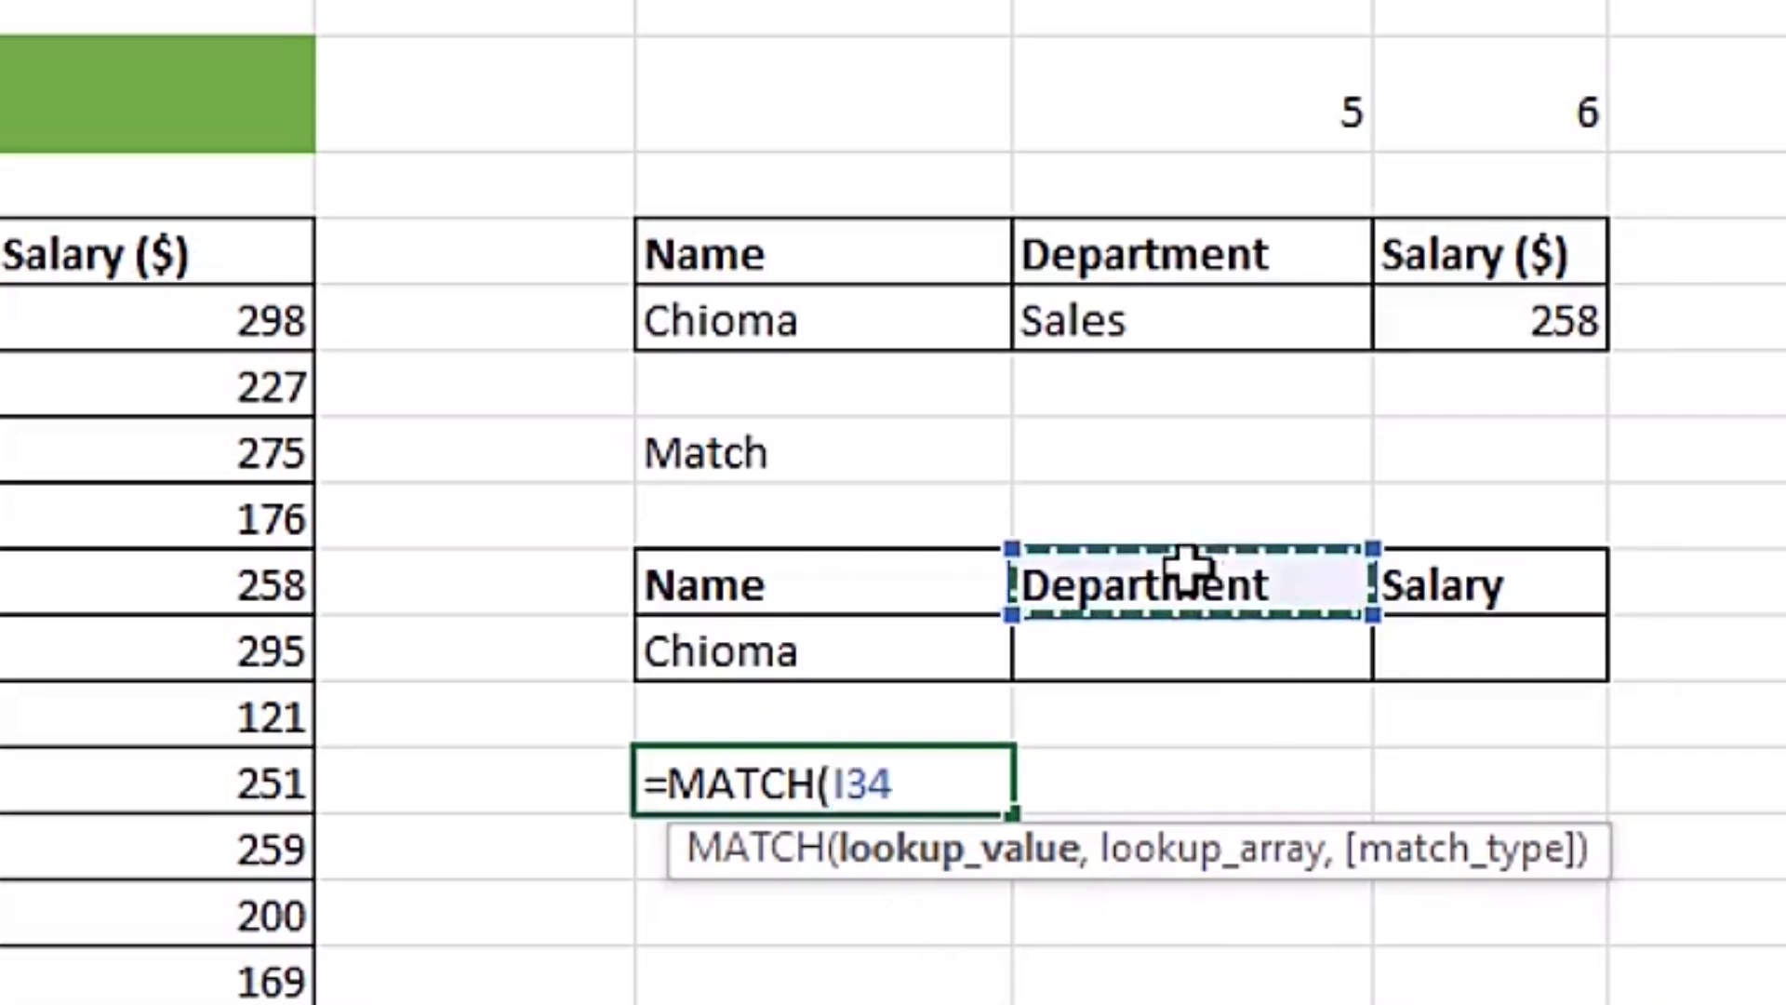
{"action": "type", "text": ","}
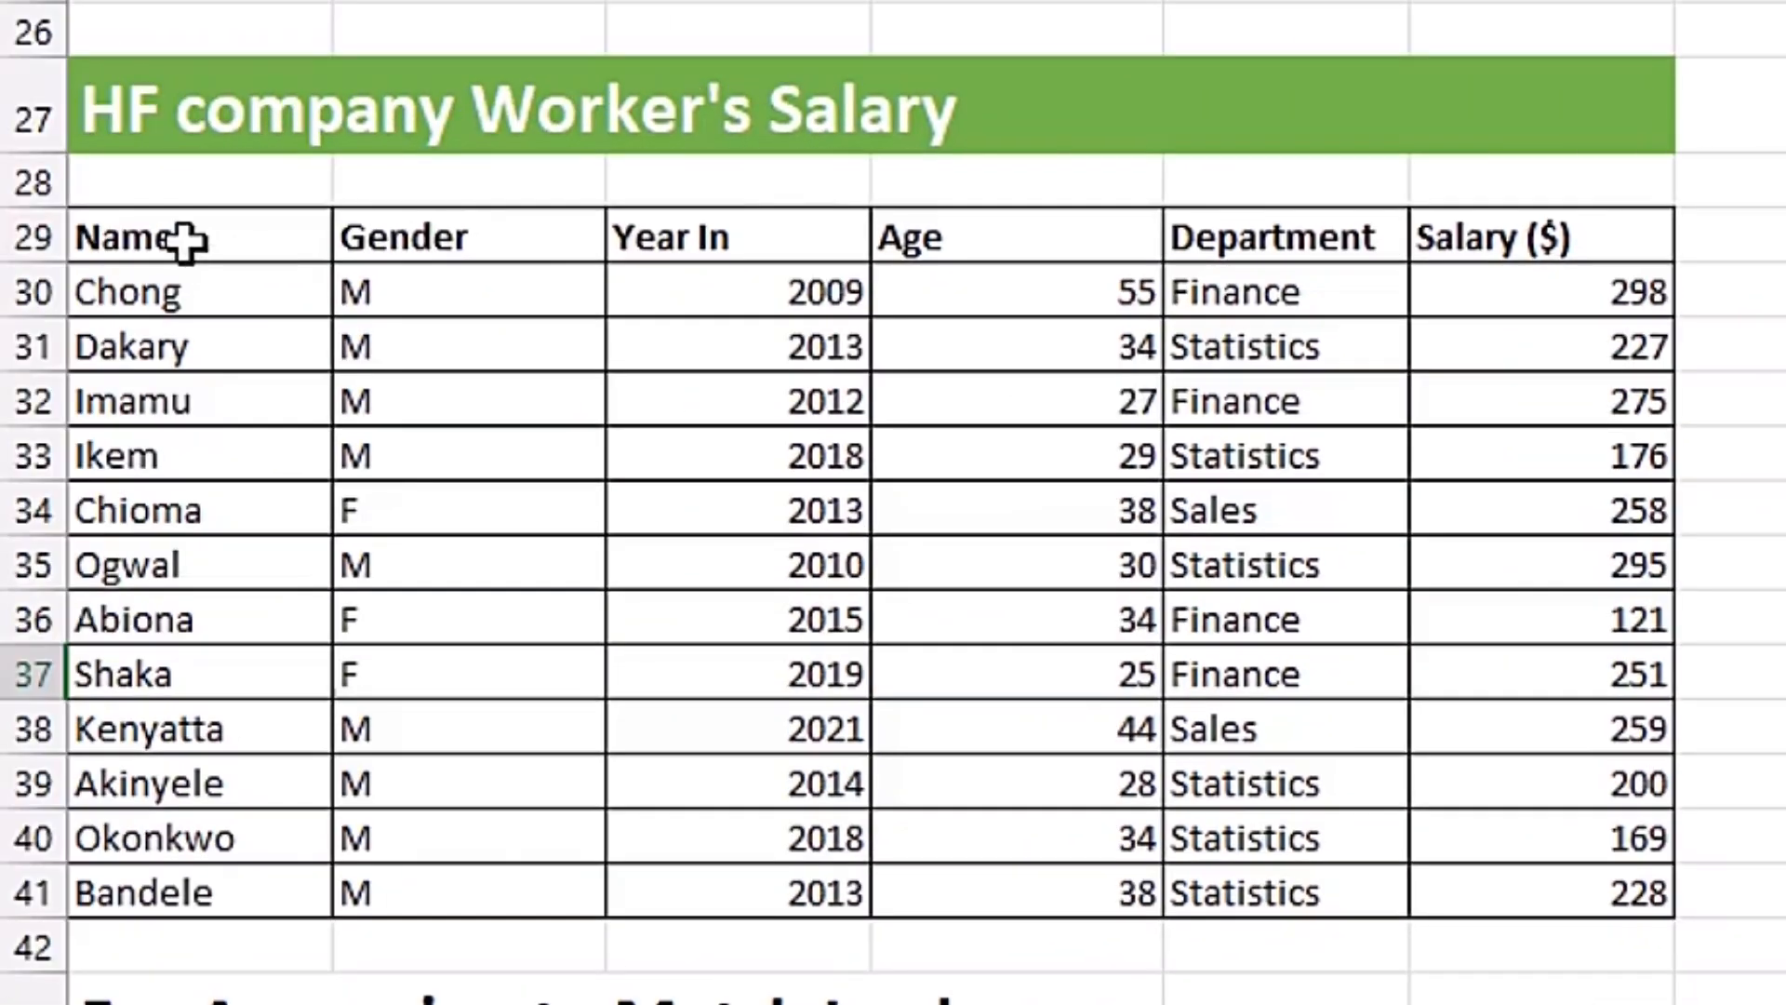
- Complete the H37 MATCH formula with lookup array A29:F29 and match type 0, enter it and check the header row
{"action": "left_click_drag", "start_coordinate": [191, 240], "coordinate": [1537, 233]}
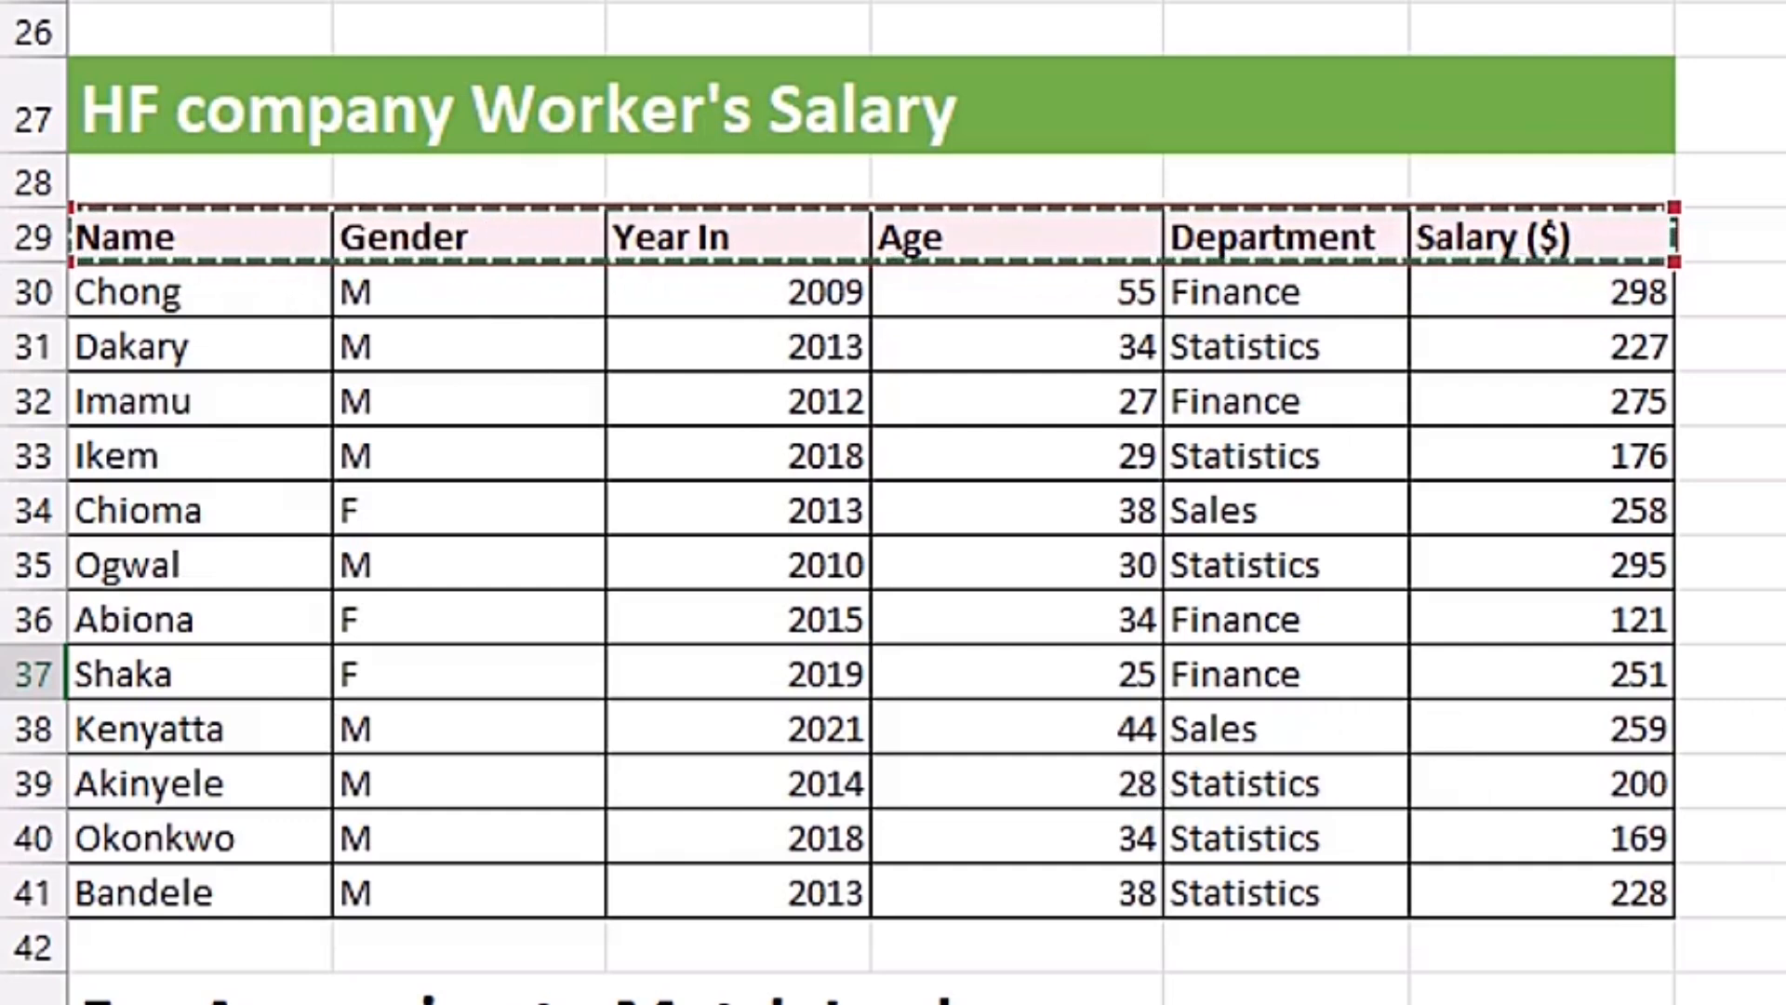
{"action": "type", "text": ","}
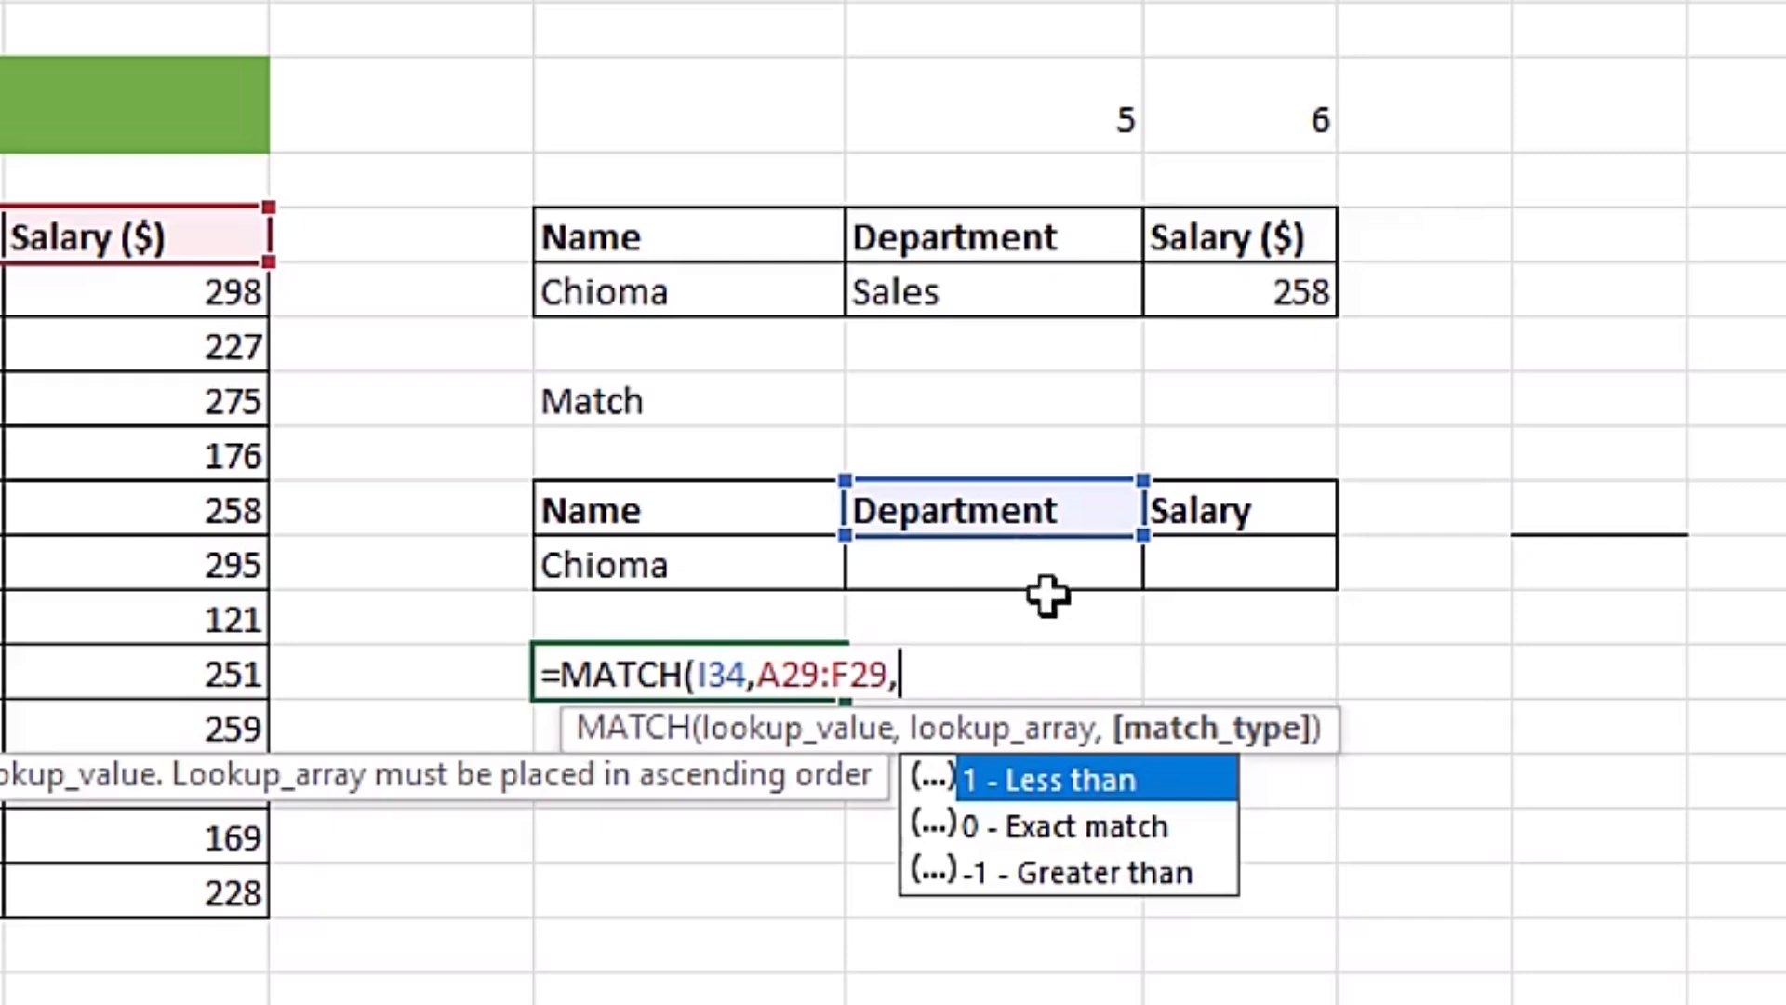
{"action": "key", "text": "Down"}
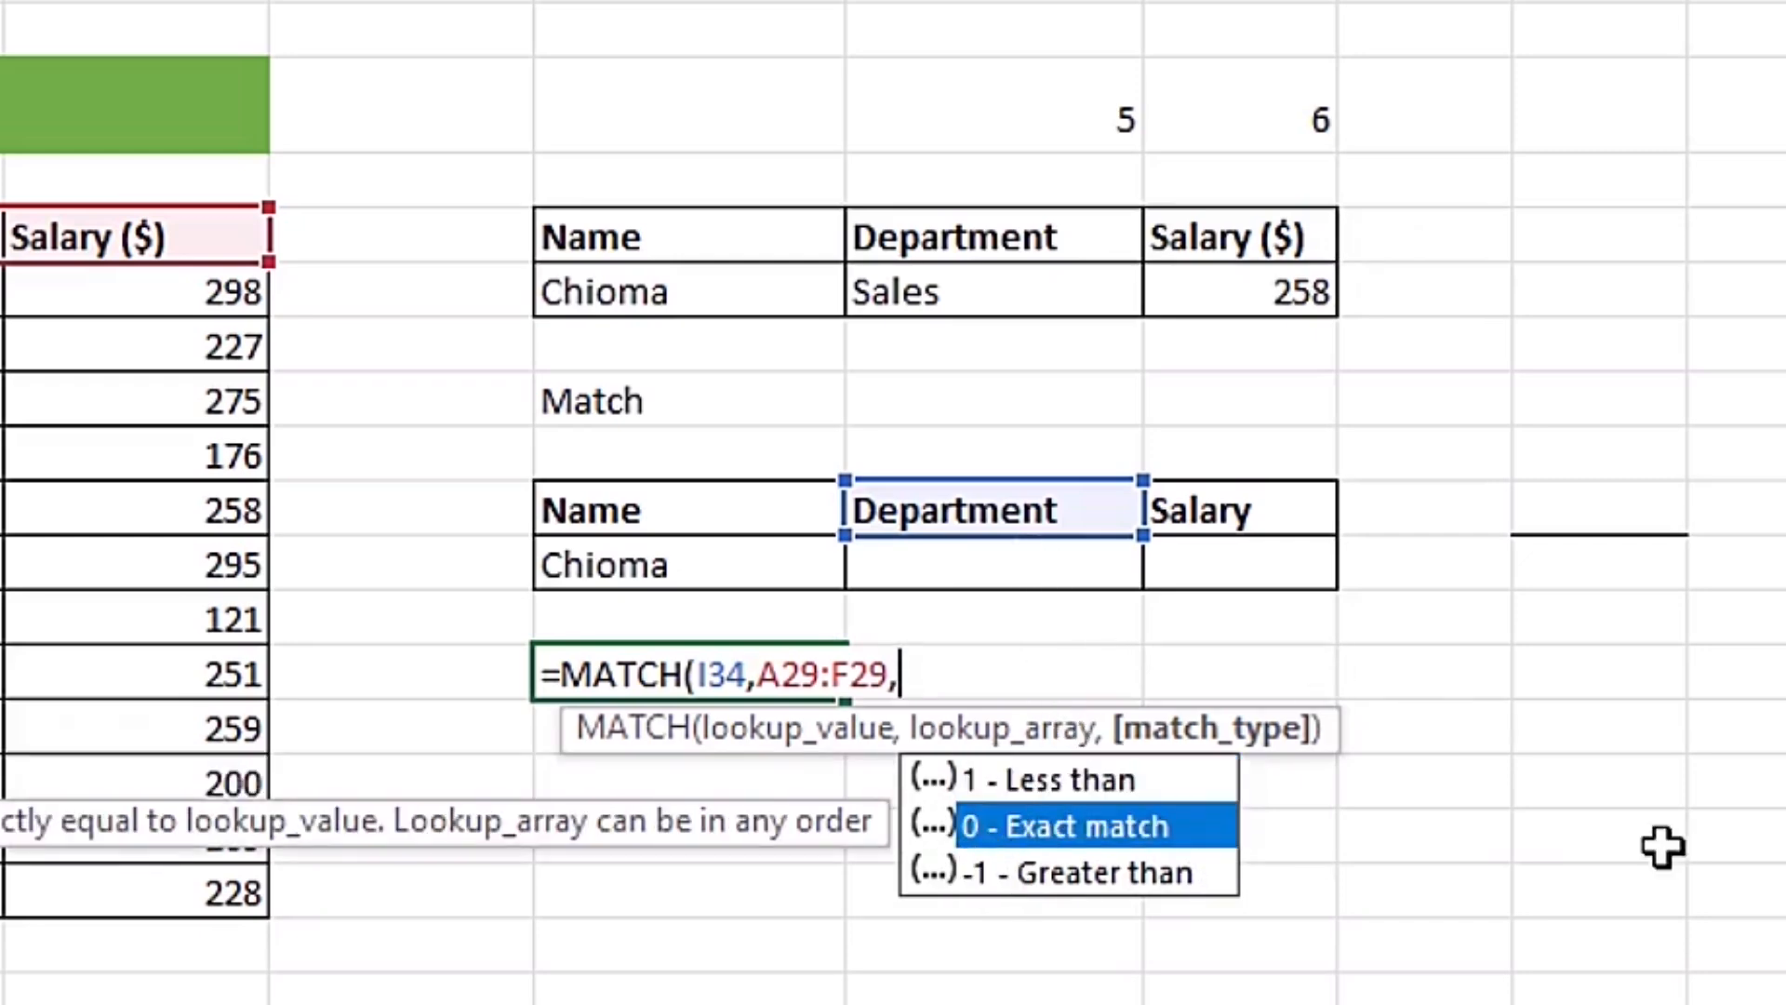
{"action": "key", "text": "Tab"}
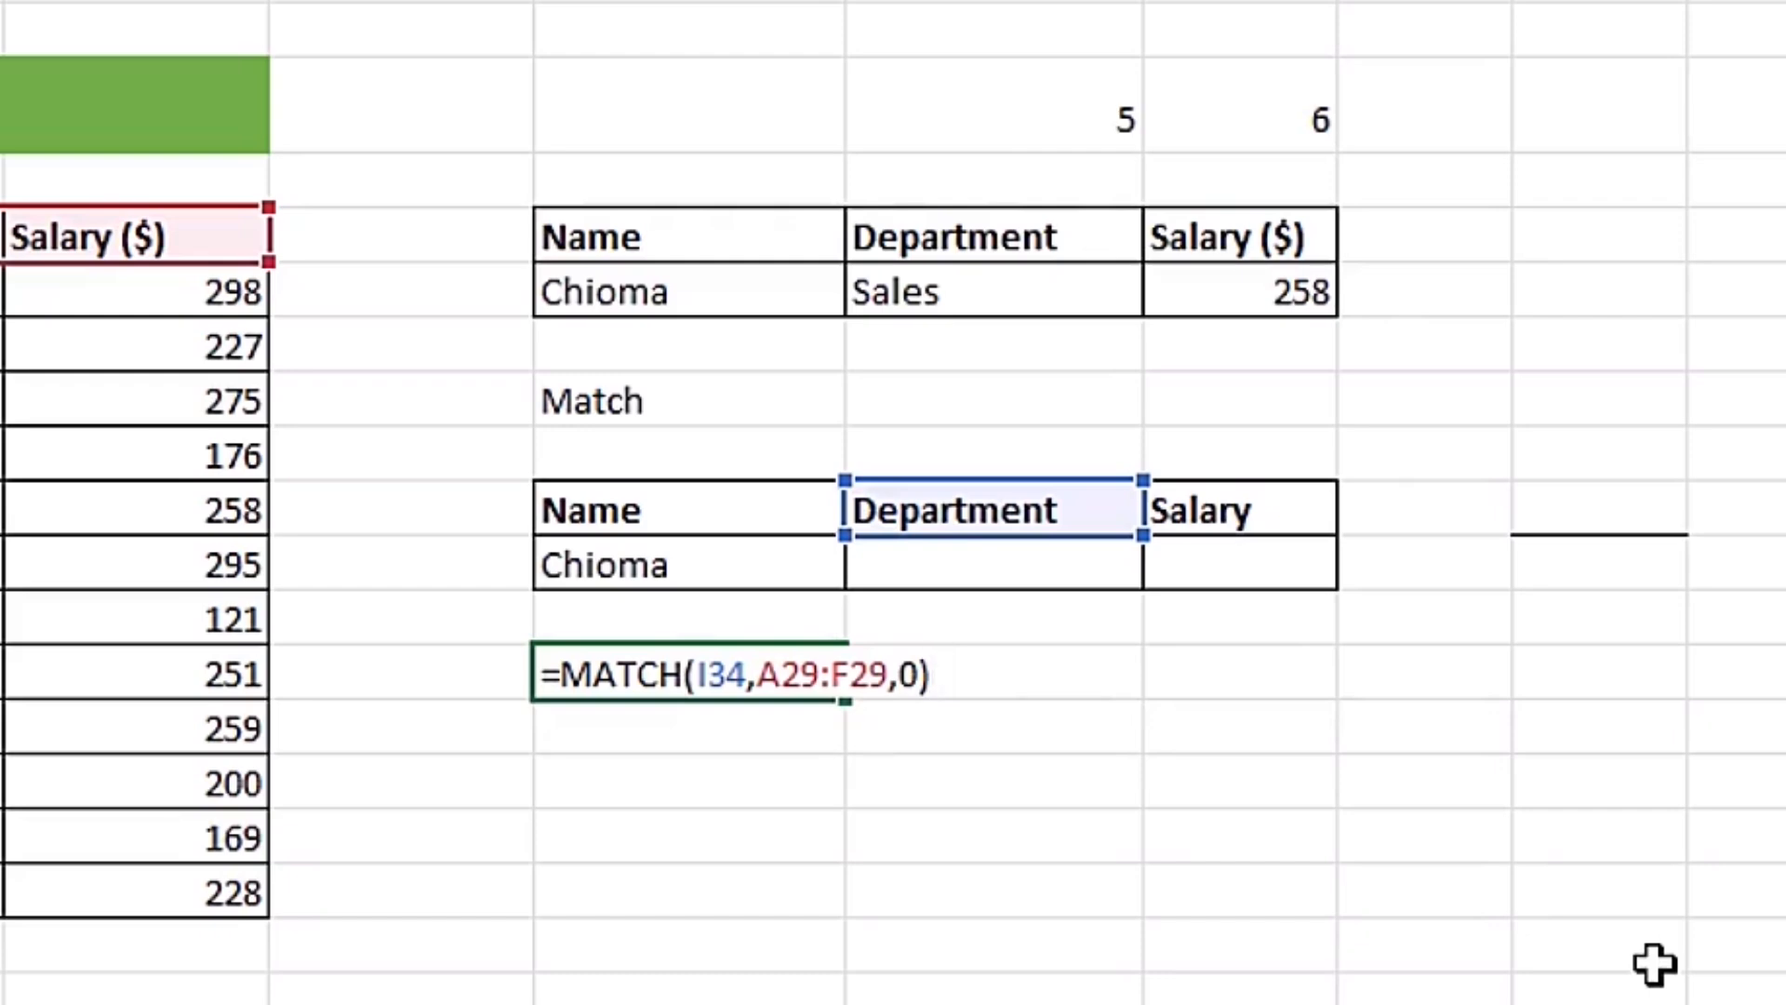
{"action": "key", "text": "Tab"}
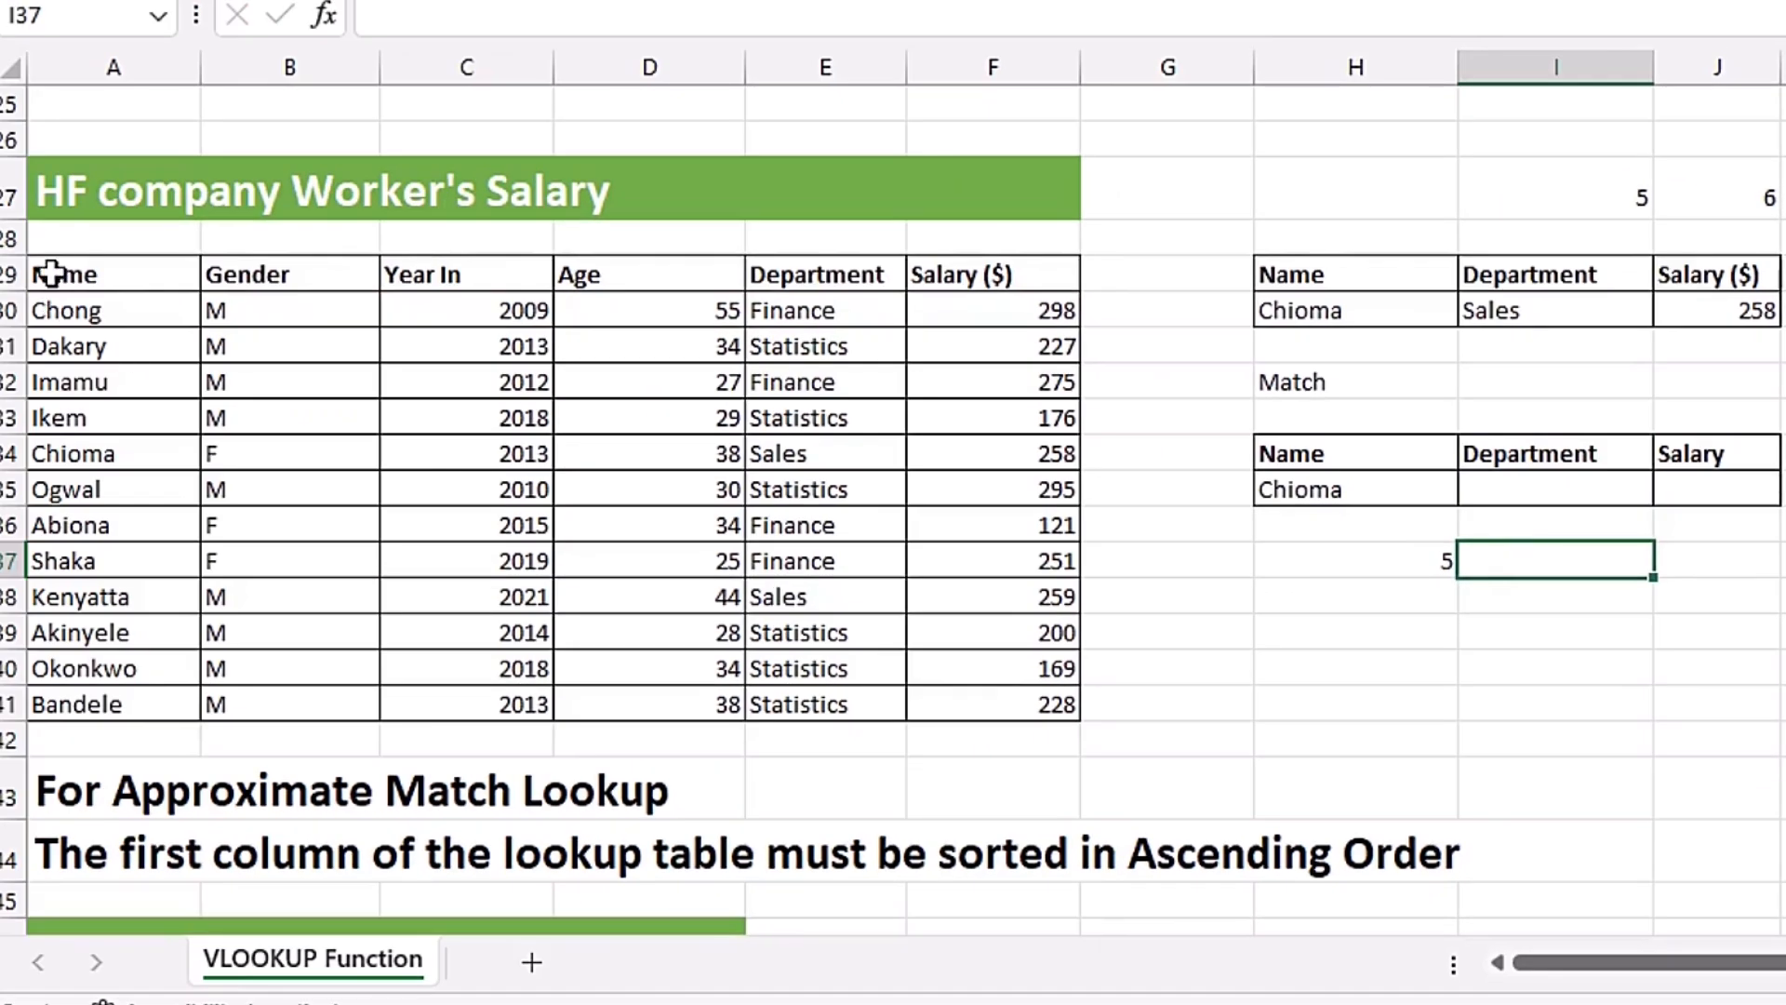
{"action": "left_click_drag", "start_coordinate": [52, 273], "coordinate": [1019, 279]}
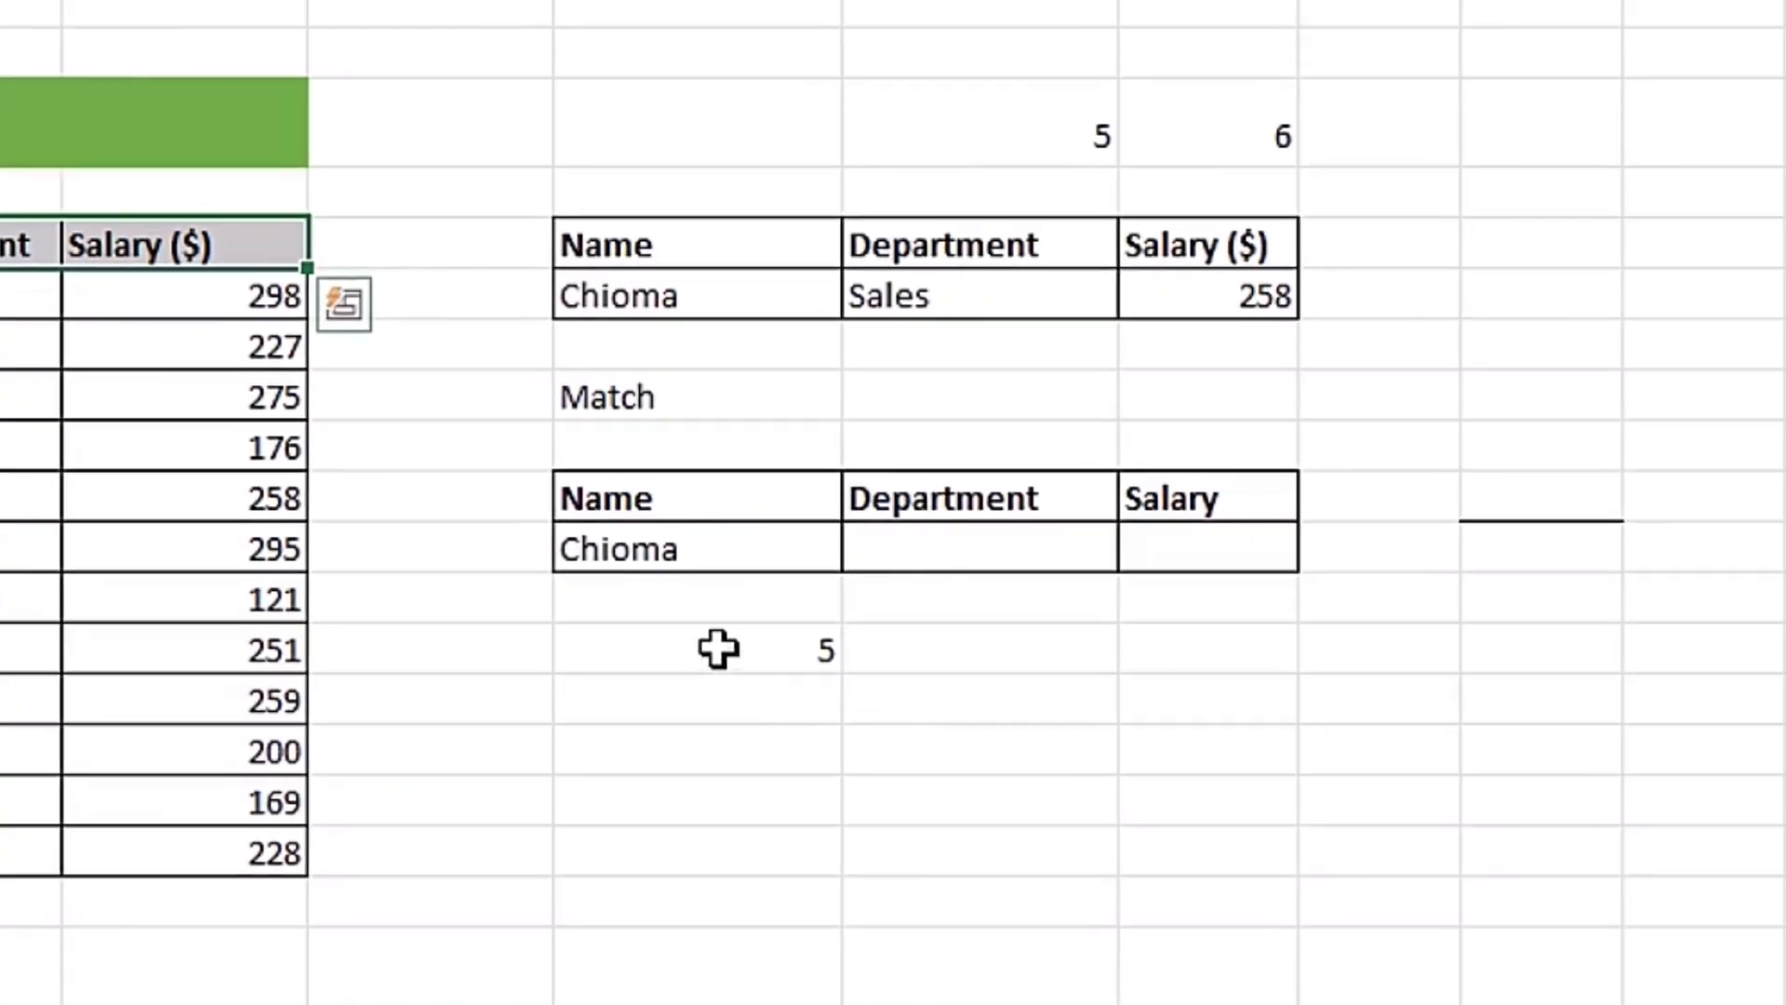
- Start a VLOOKUP formula in I35 with absolute lookup value $H$35 and absolute table array $A$30:$F$41
{"action": "left_click", "coordinate": [1377, 561]}
{"action": "left_click", "coordinate": [827, 569]}
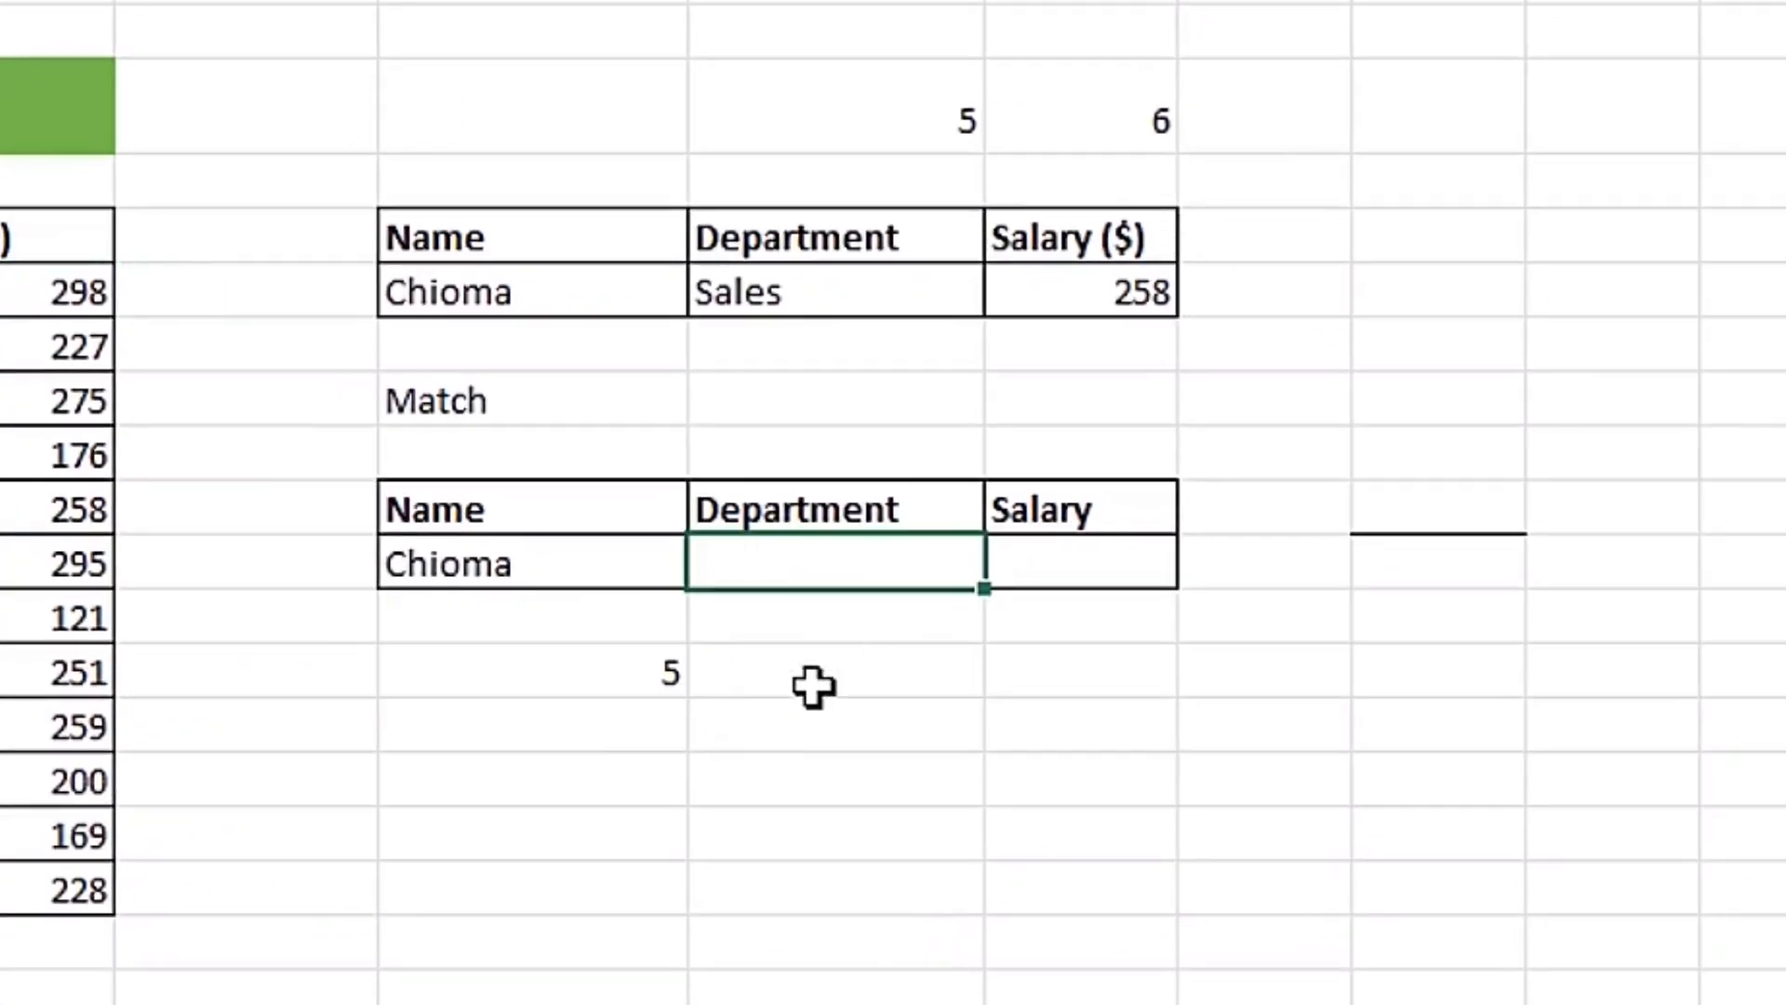
{"action": "type", "text": "=vl"}
{"action": "key", "text": "Tab"}
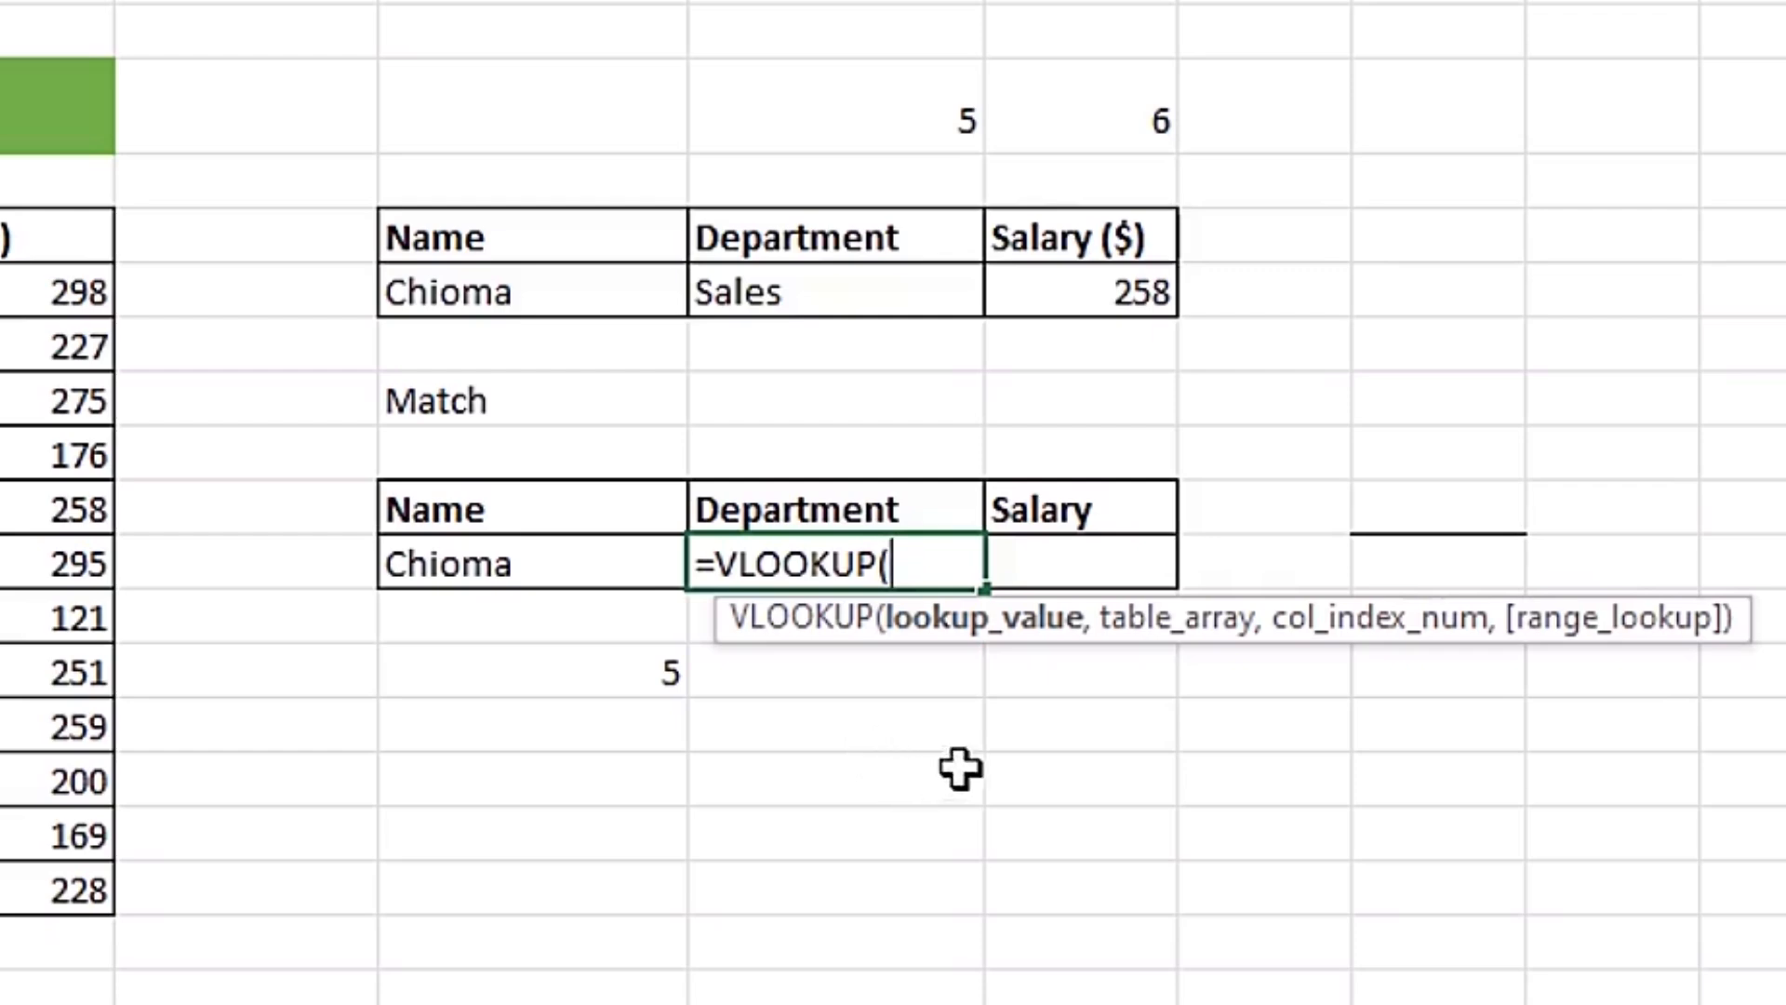
{"action": "left_click", "coordinate": [576, 559]}
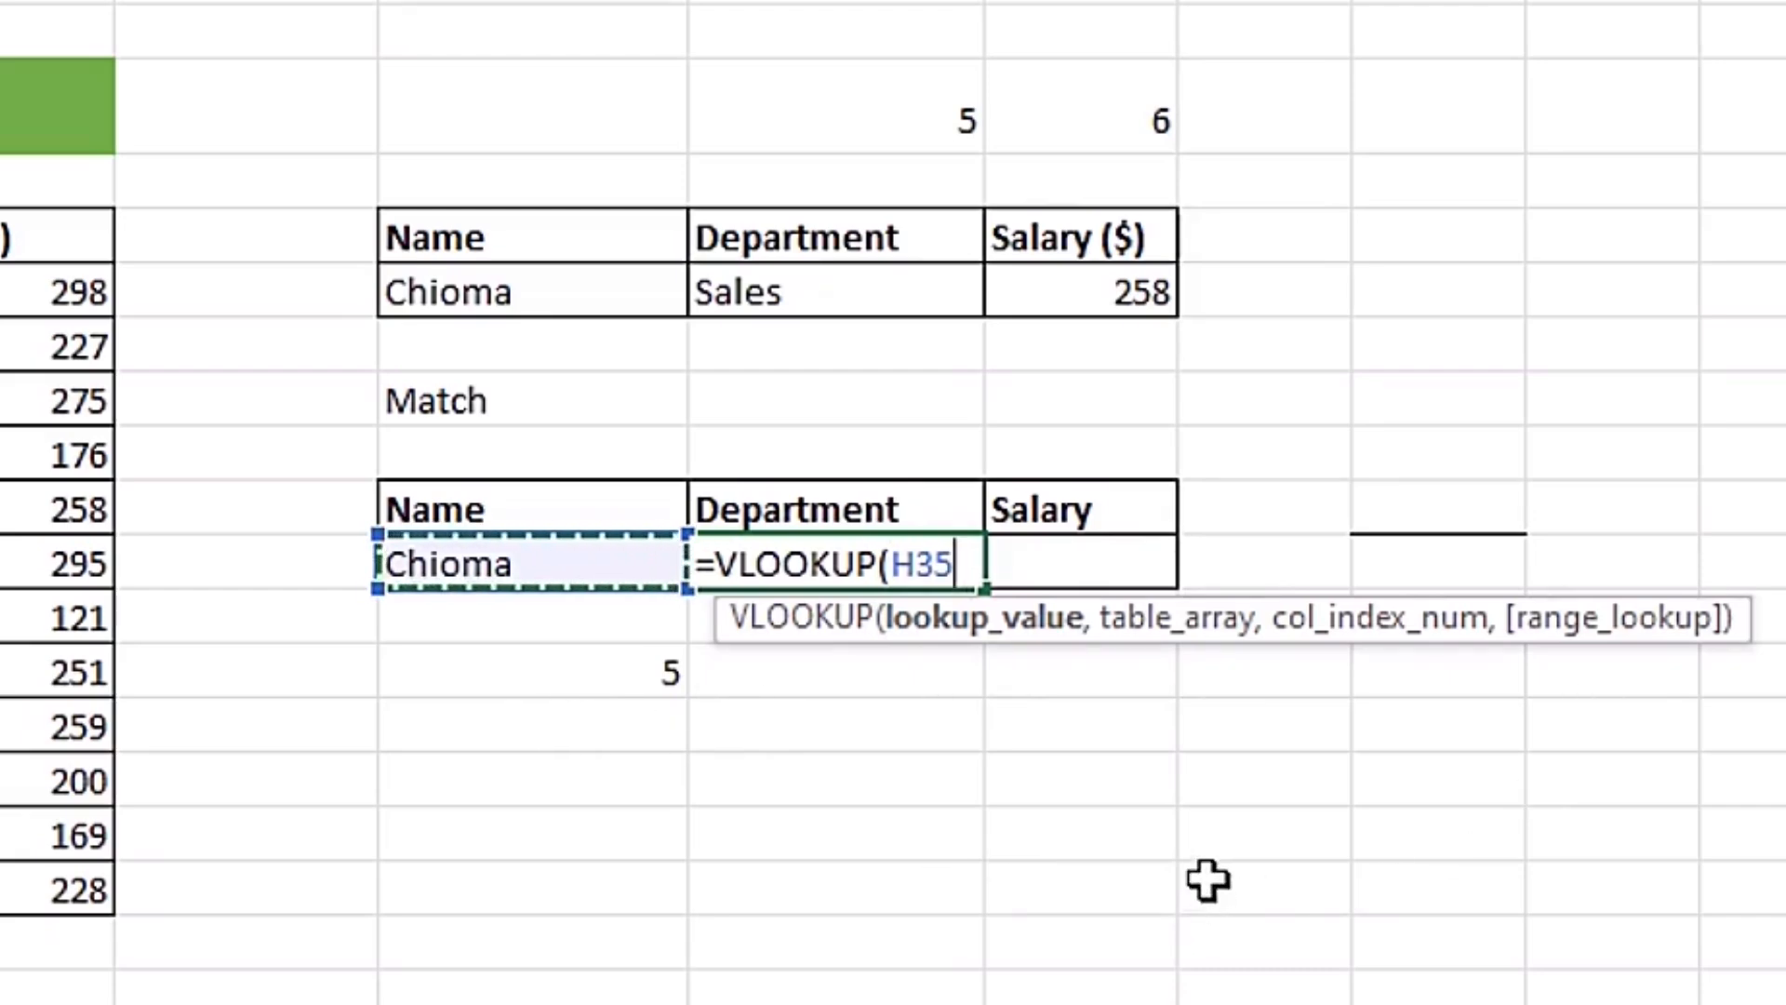
{"action": "key", "text": "F4"}
{"action": "type", "text": ","}
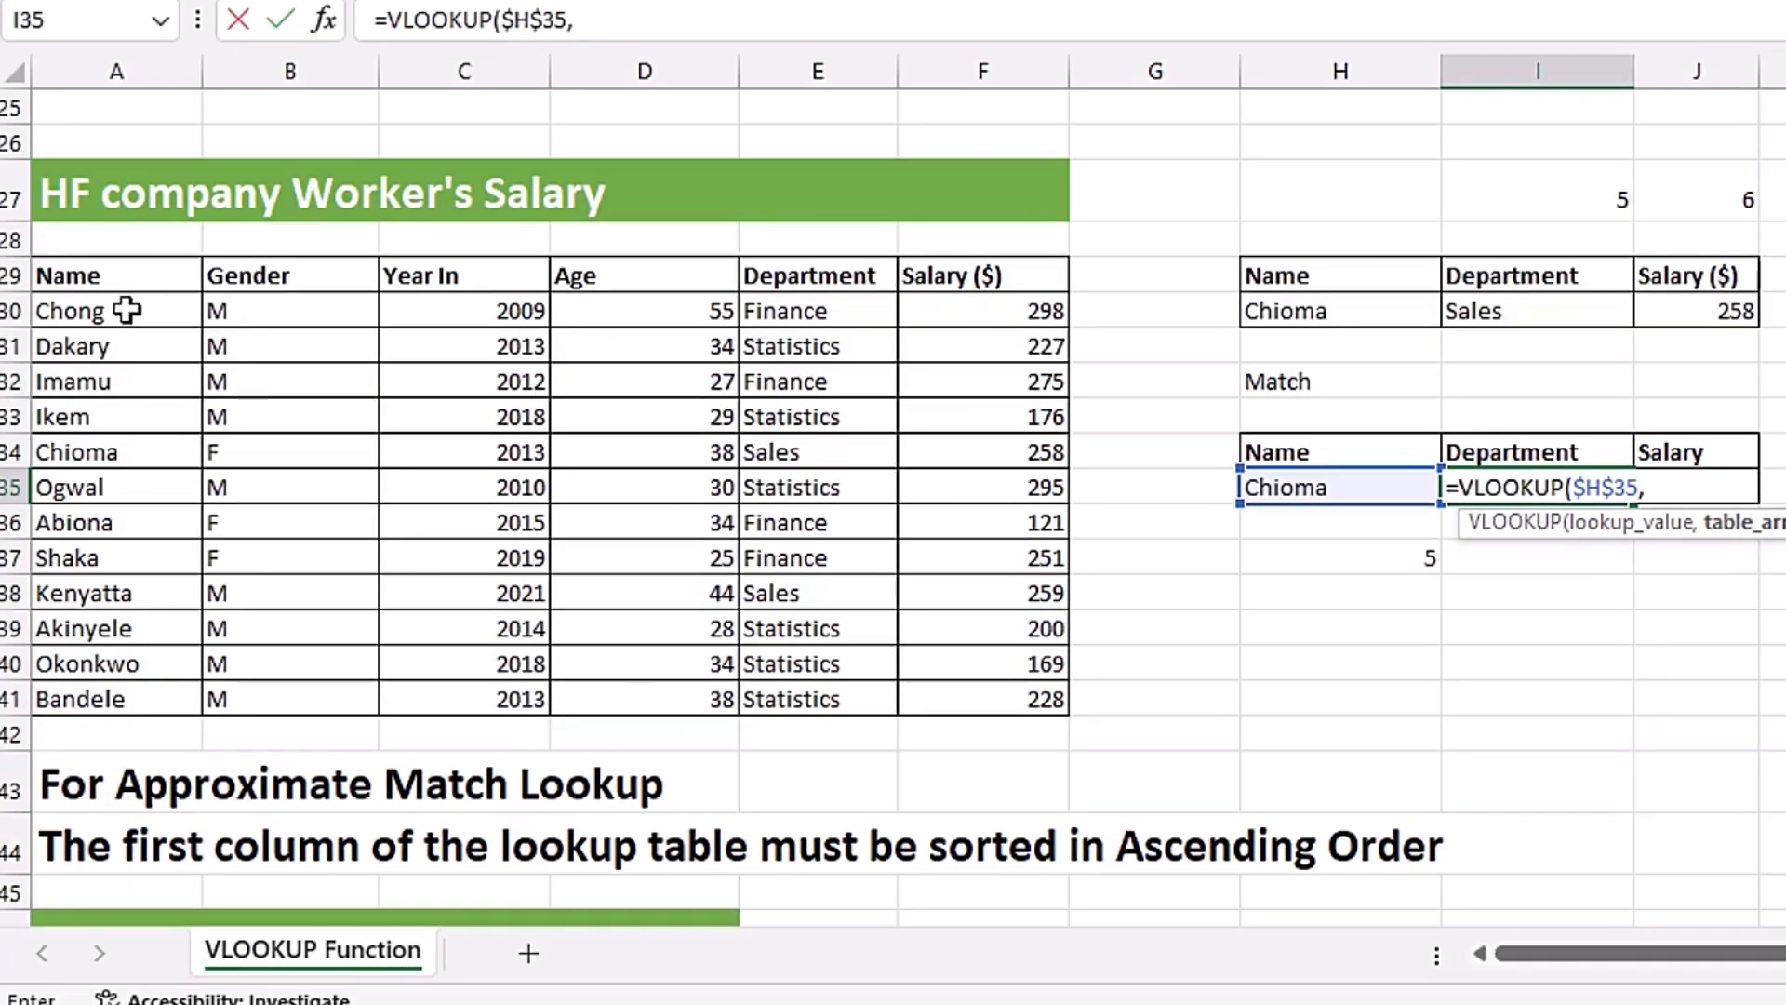
{"action": "left_click_drag", "start_coordinate": [126, 310], "coordinate": [996, 698]}
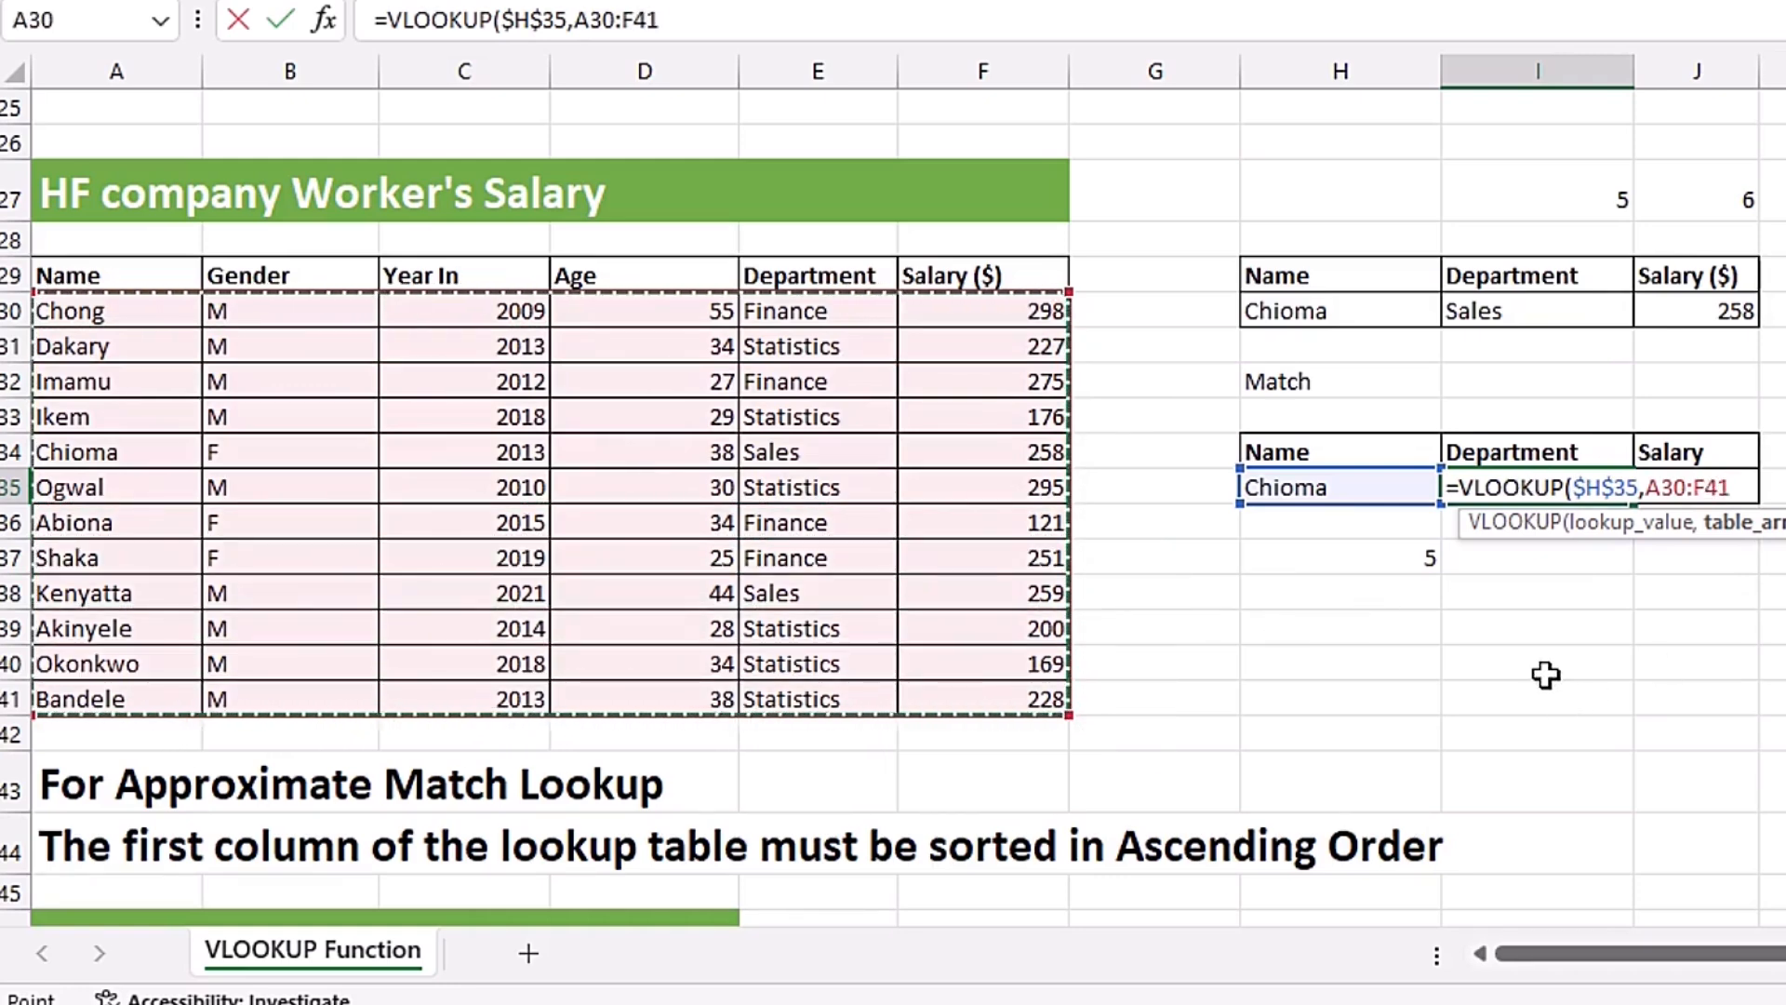
{"action": "key", "text": "F4"}
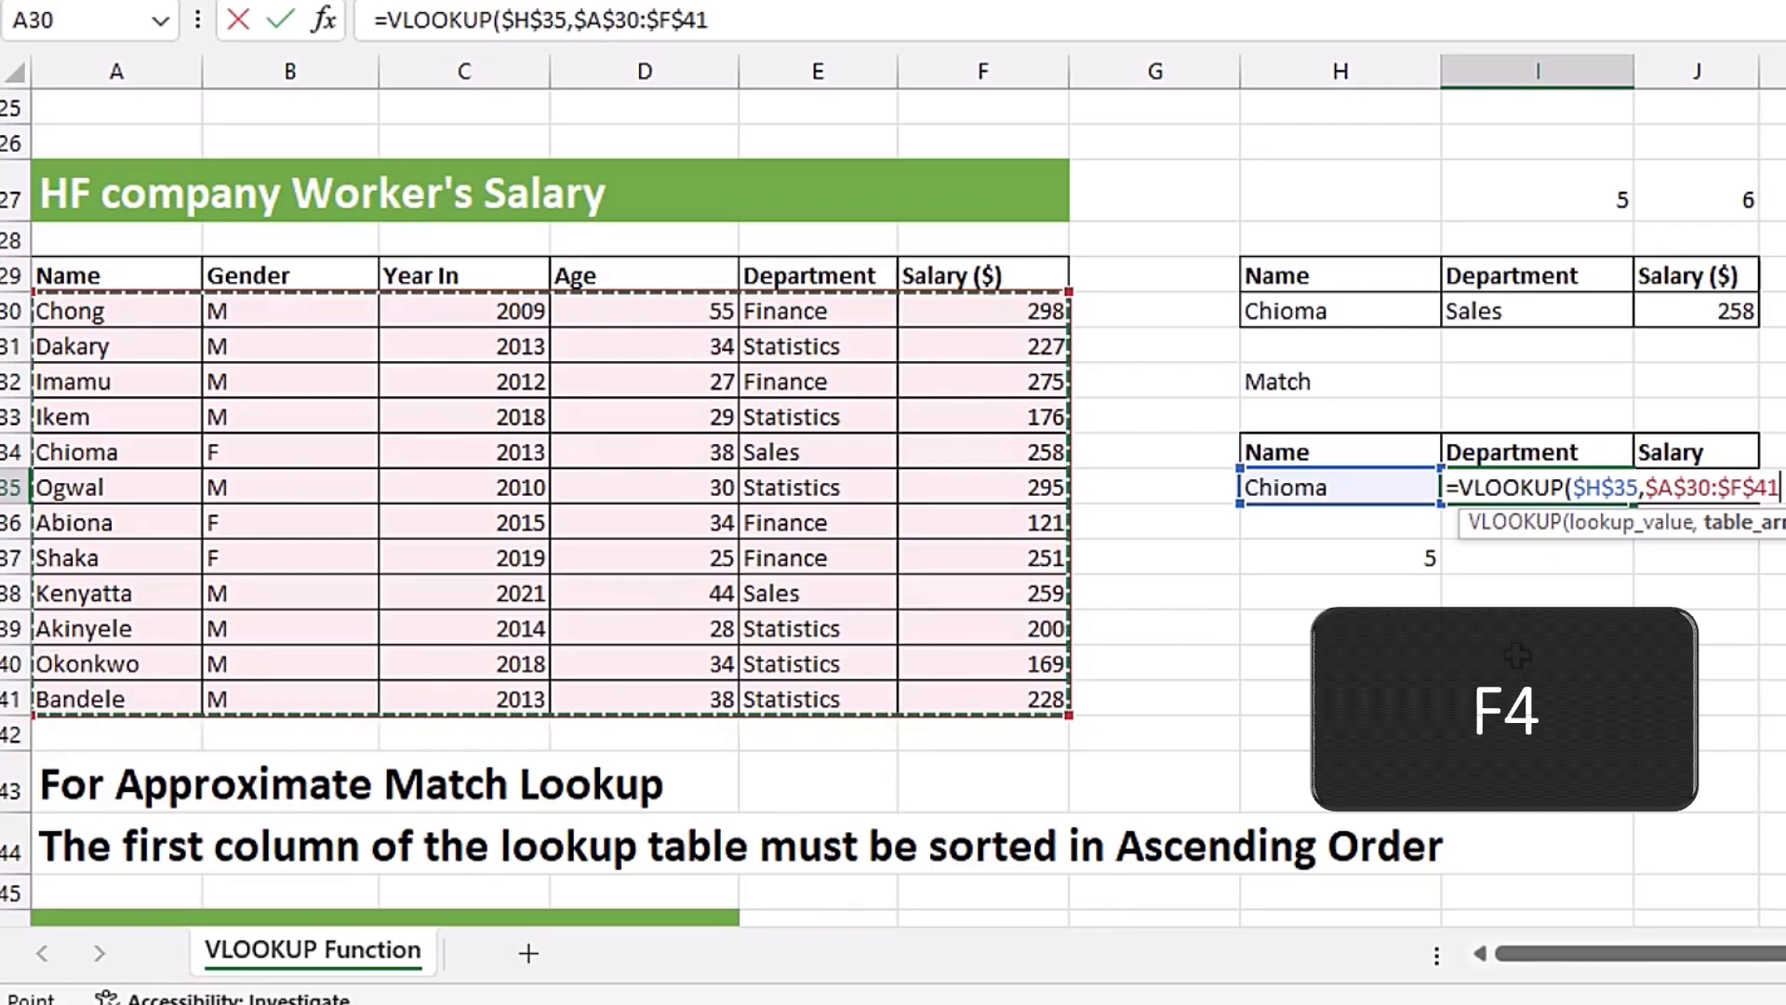
{"action": "type", "text": ","}
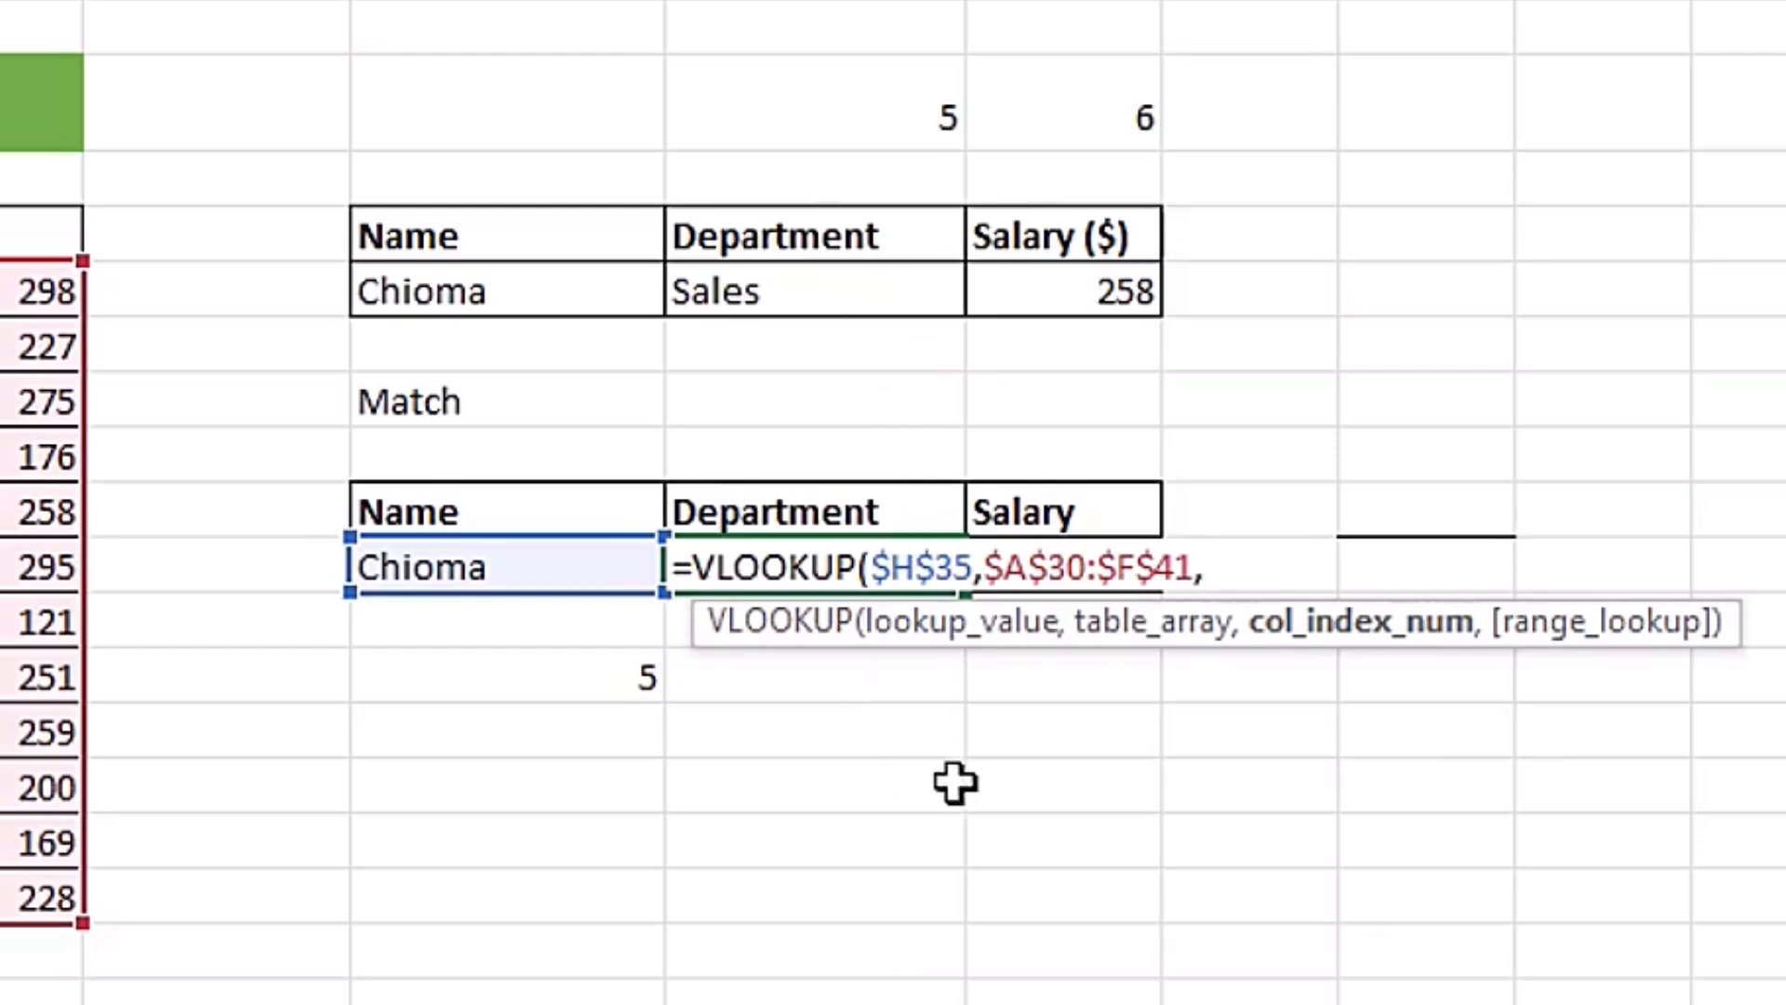
- Nest MATCH(I34,$A$29:$F$29,0) as the column index number of the I35 VLOOKUP formula
{"action": "type", "text": "mat"}
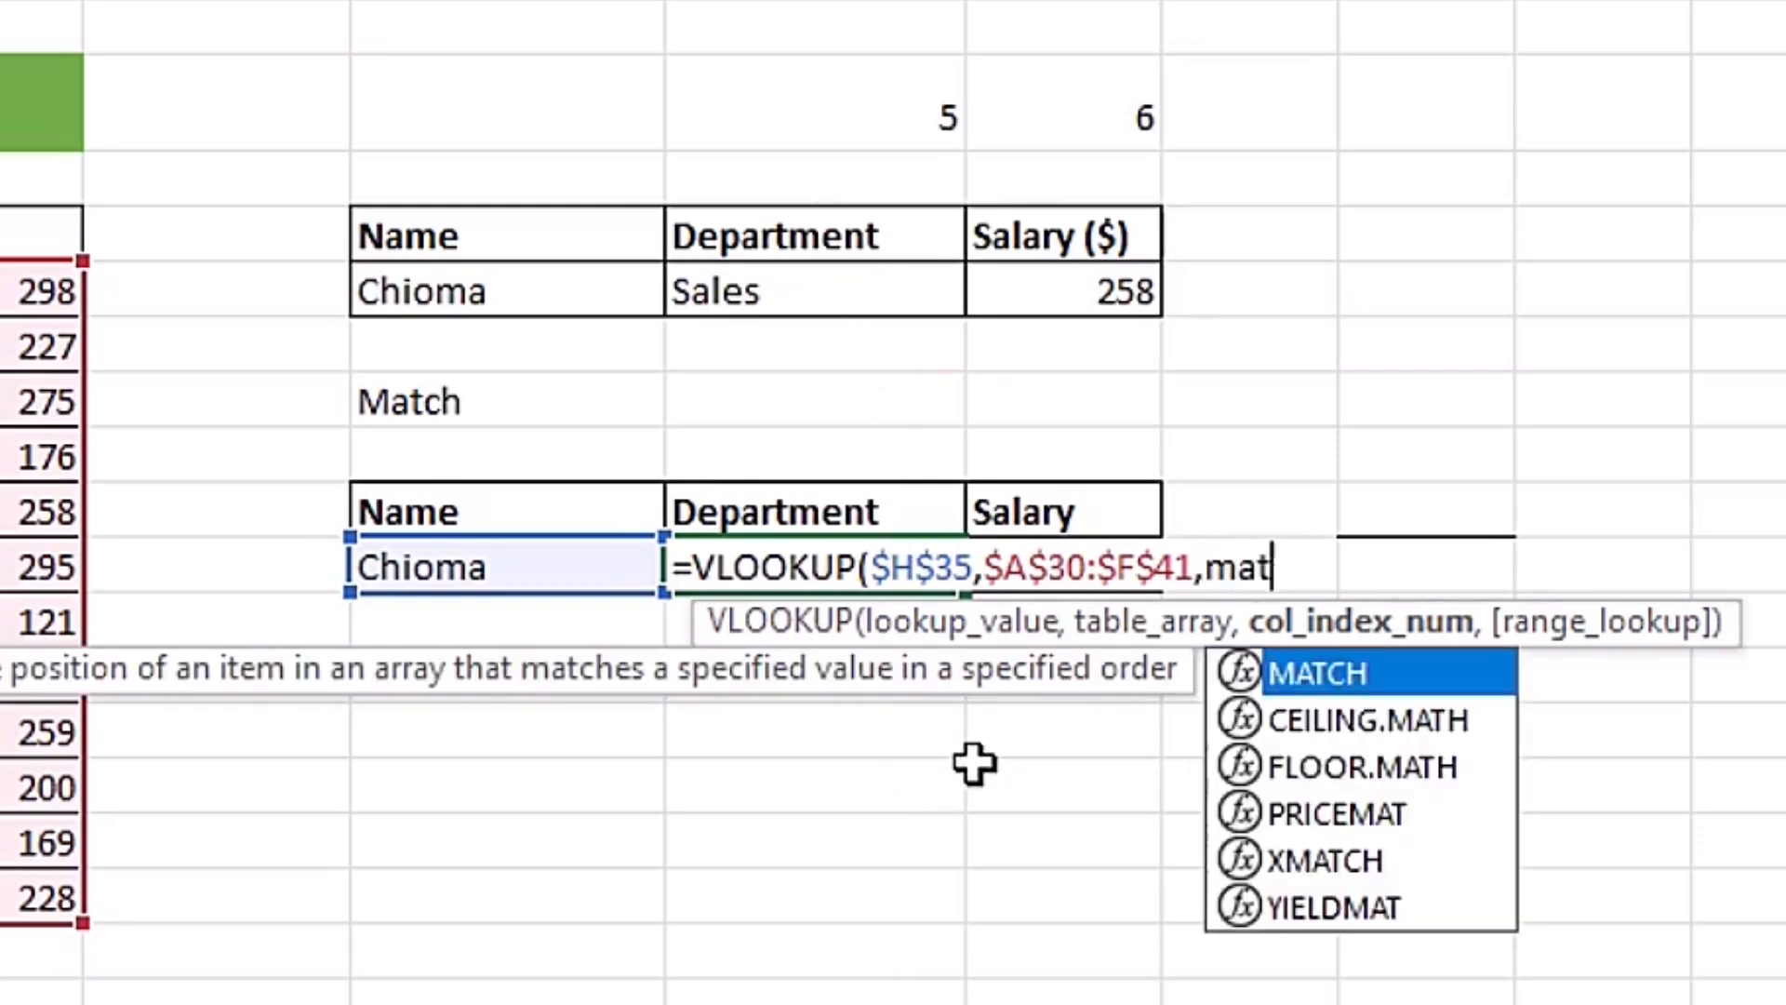
{"action": "key", "text": "Tab"}
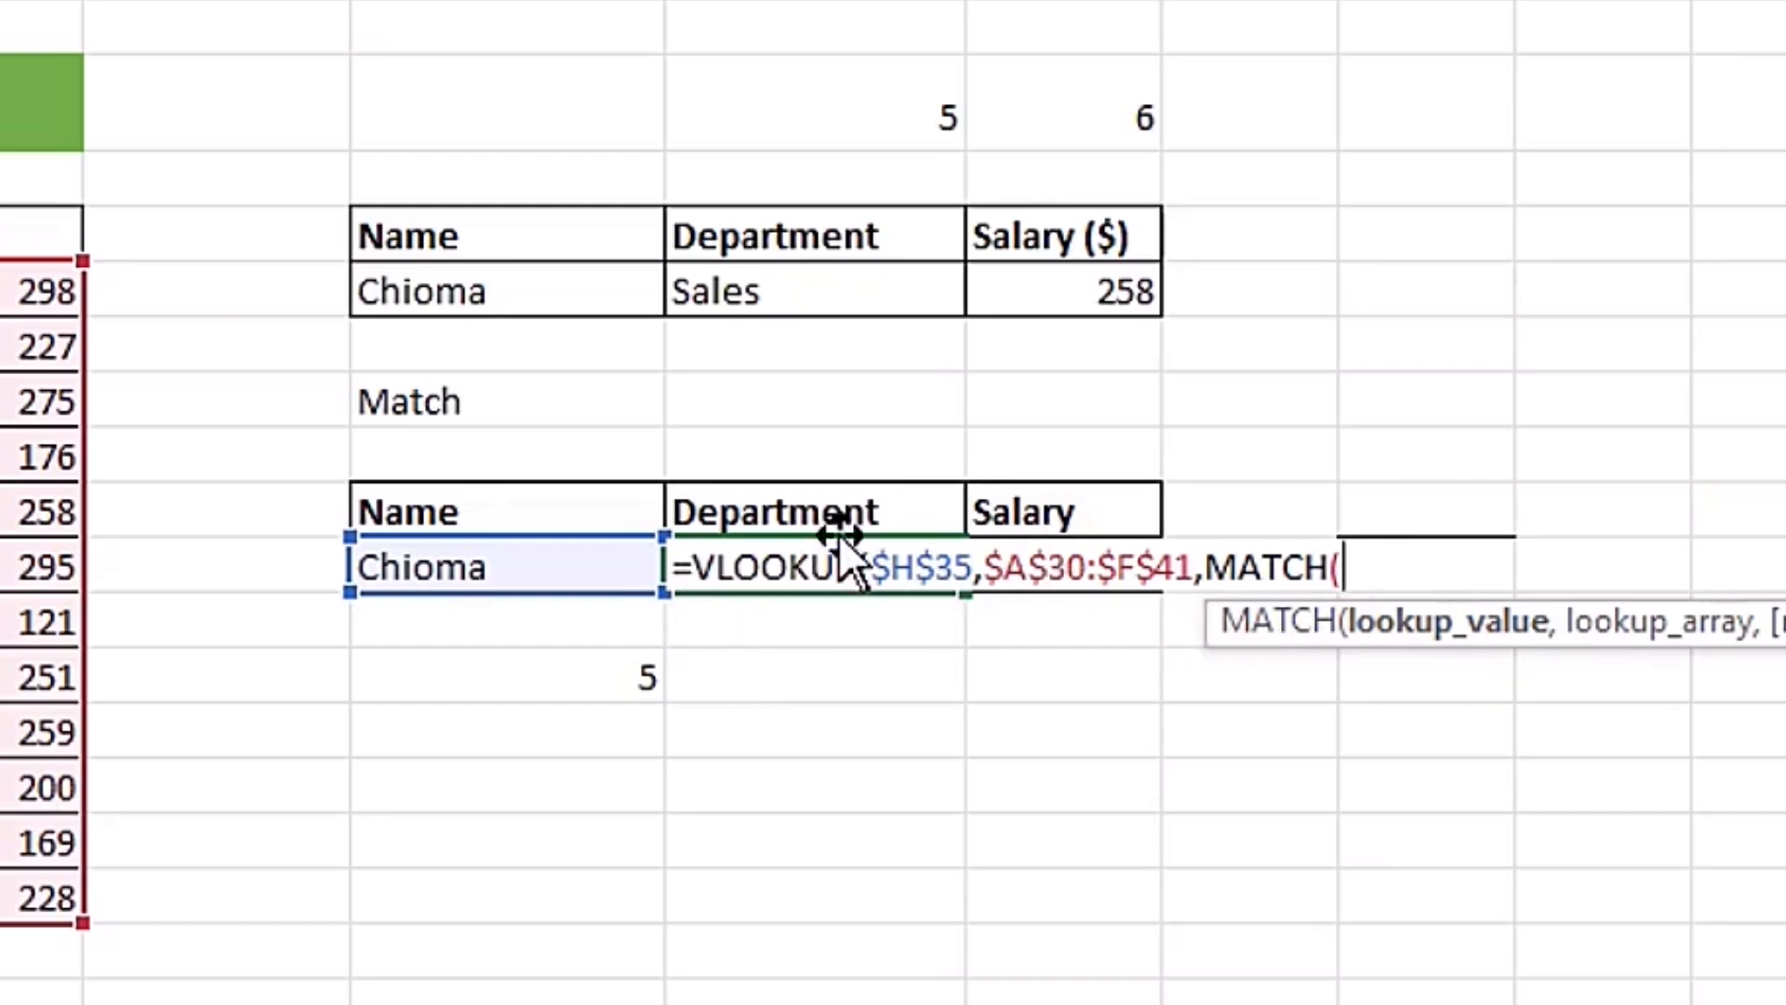
{"action": "left_click", "coordinate": [814, 510]}
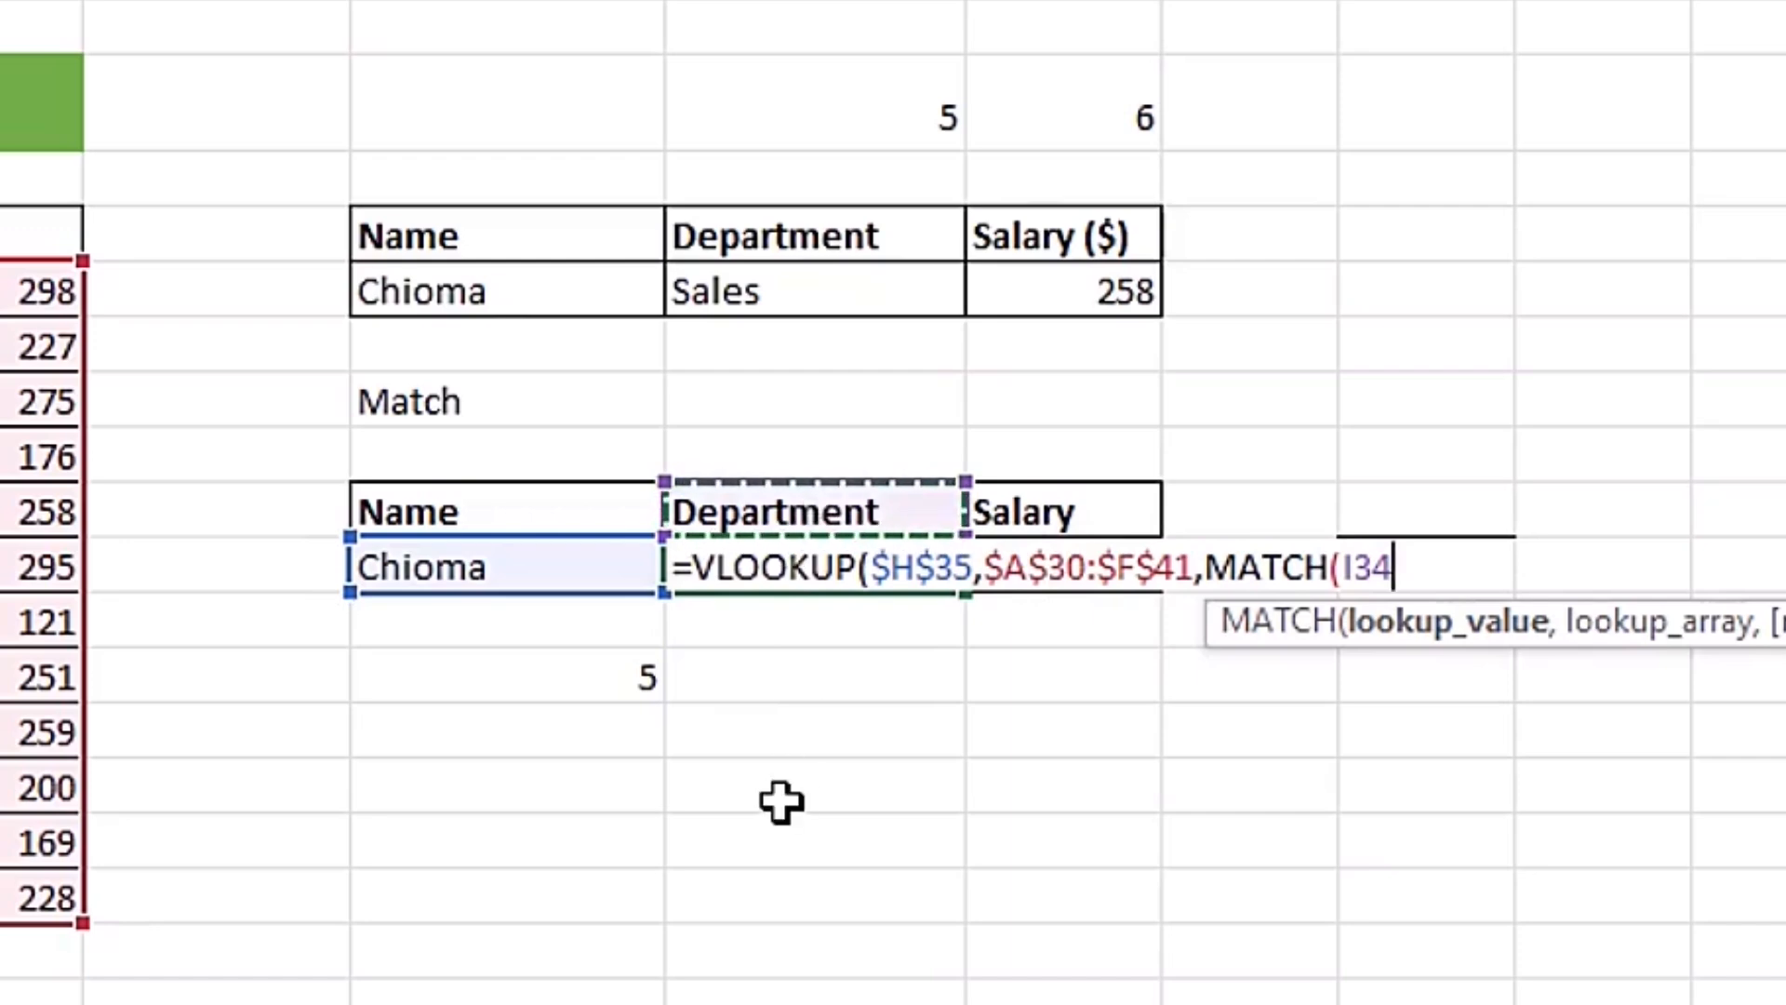
{"action": "type", "text": ","}
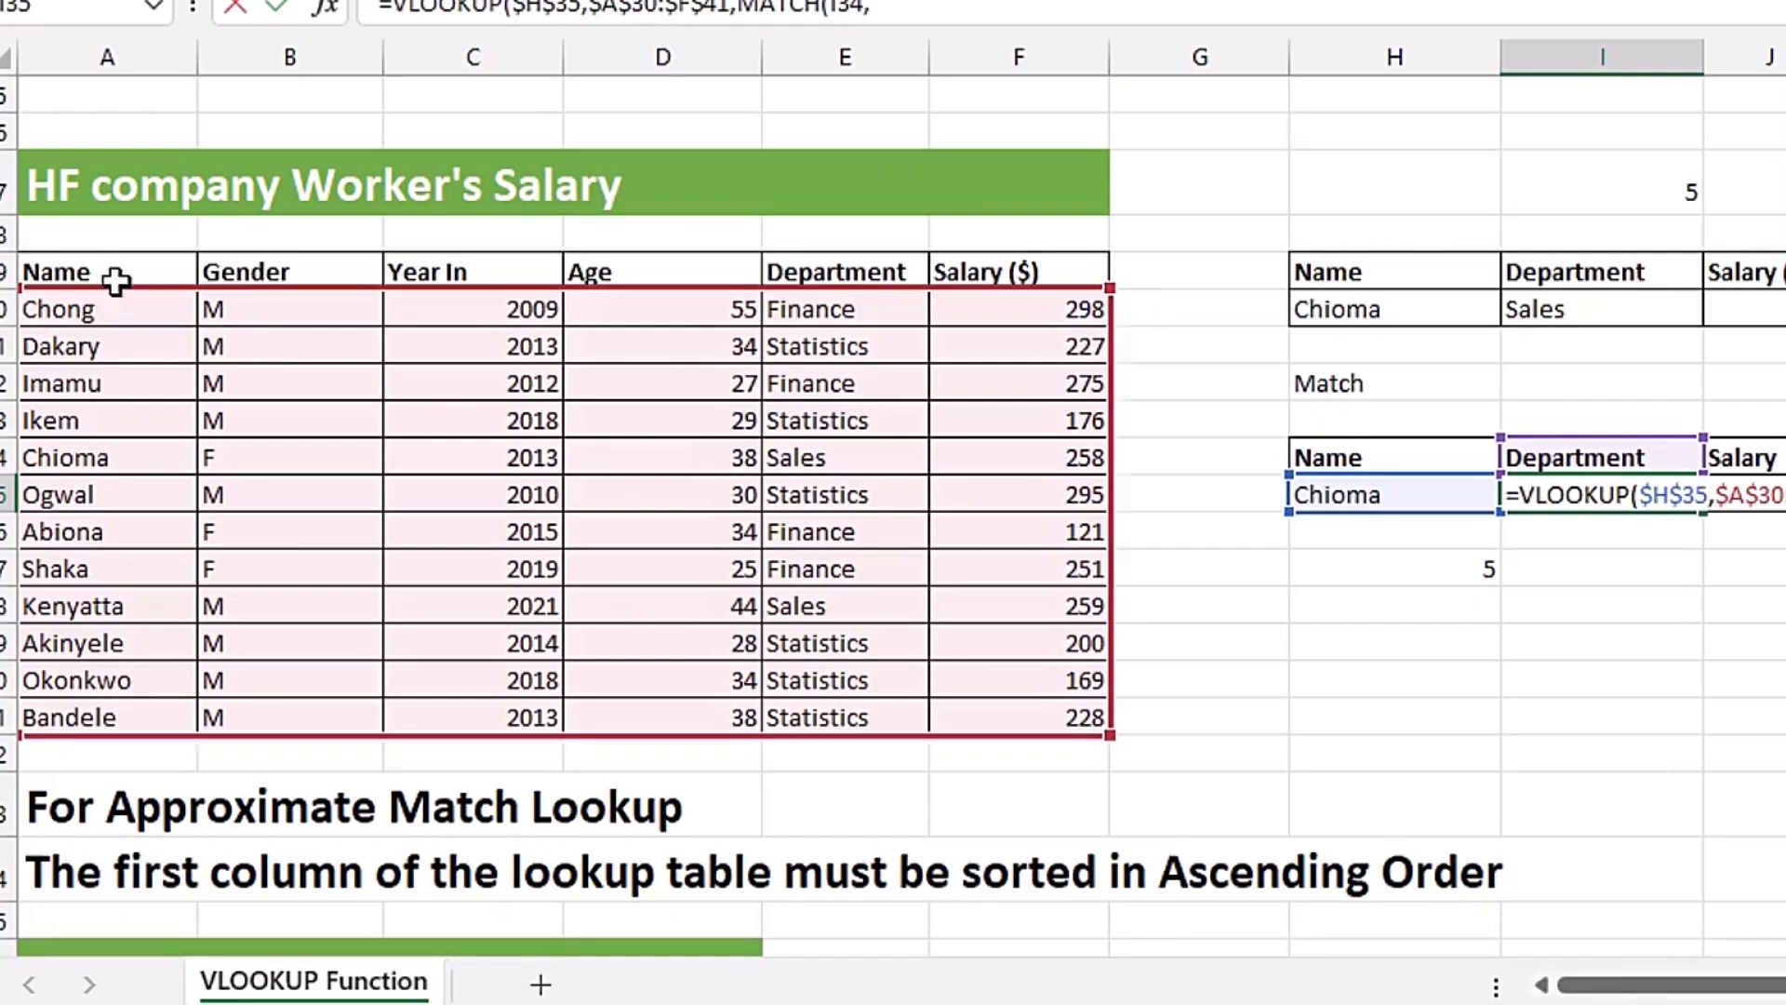
{"action": "left_click_drag", "start_coordinate": [88, 270], "coordinate": [1024, 271]}
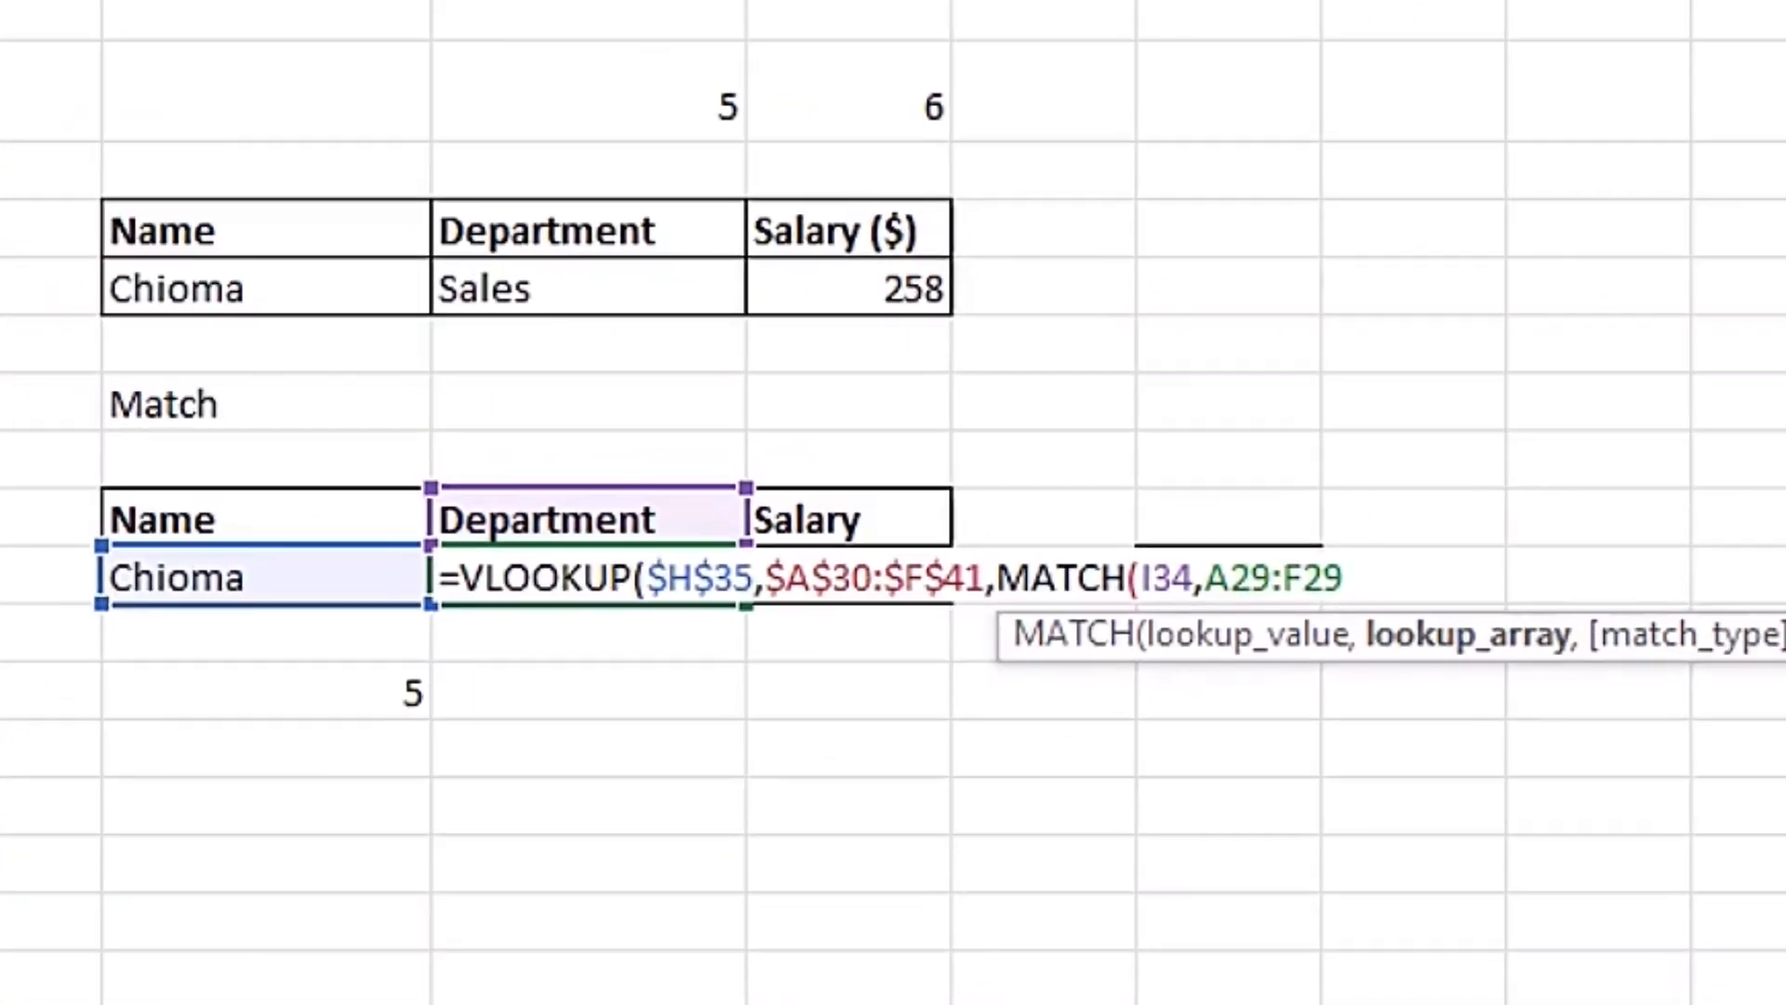
{"action": "key", "text": "F4"}
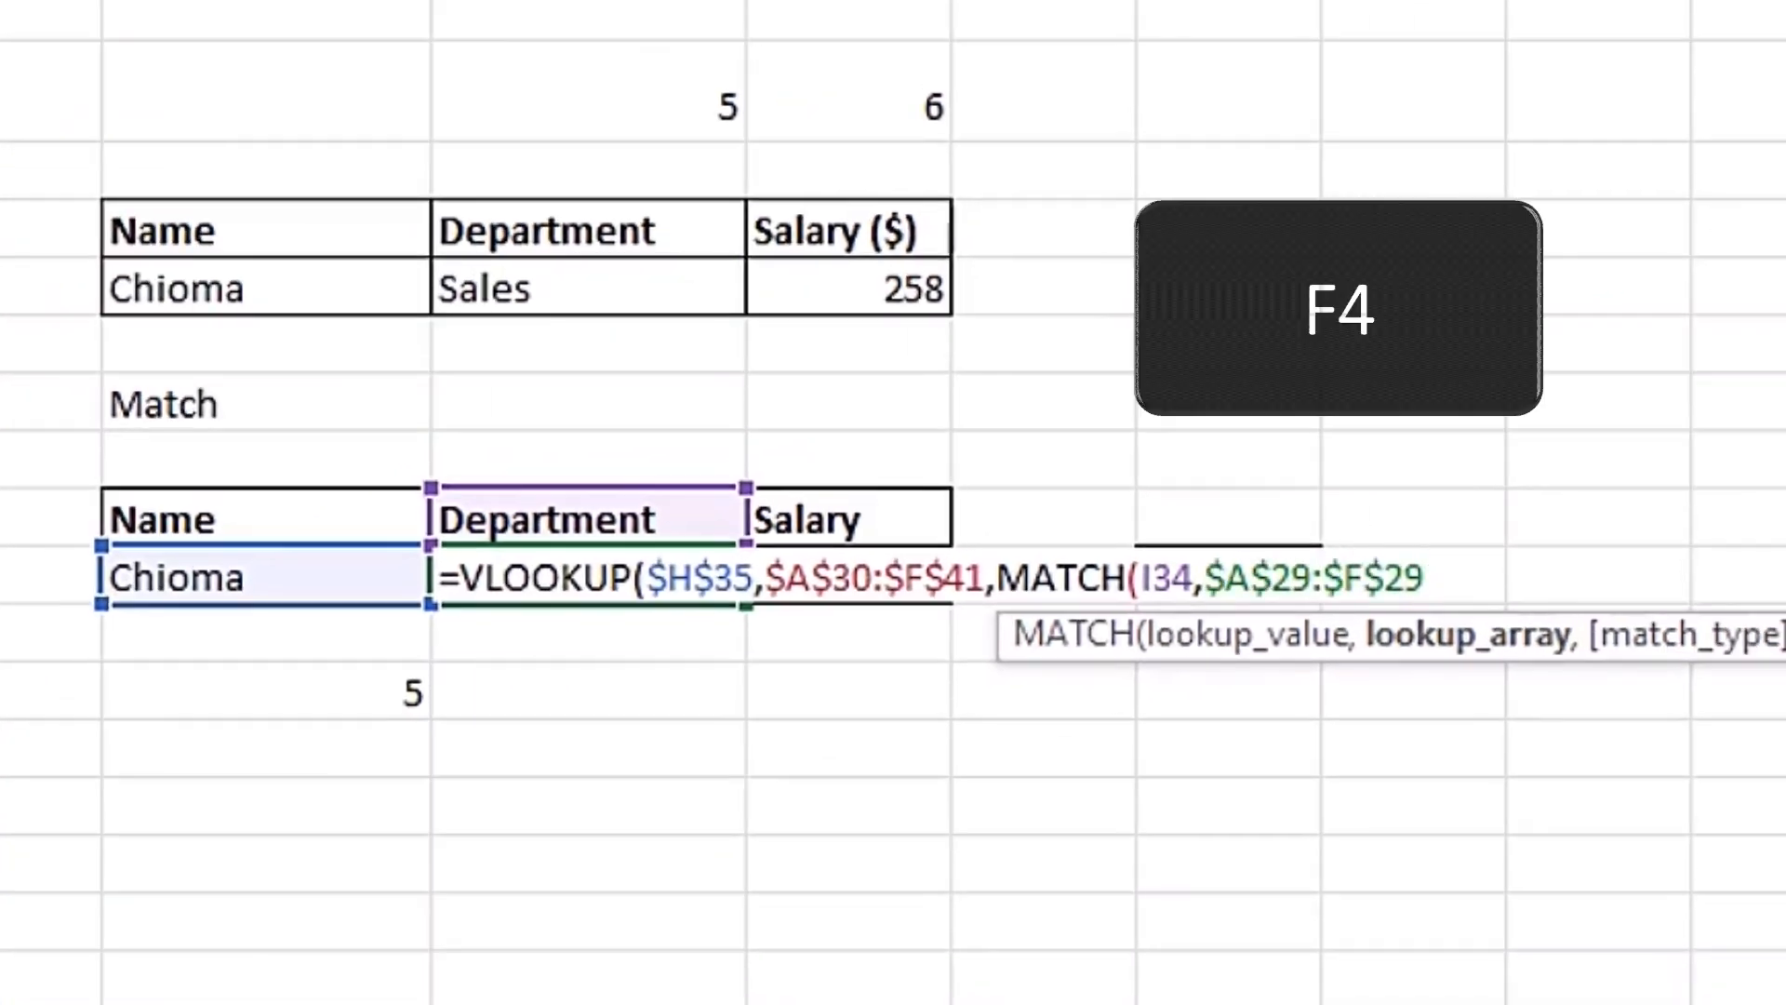
{"action": "type", "text": ","}
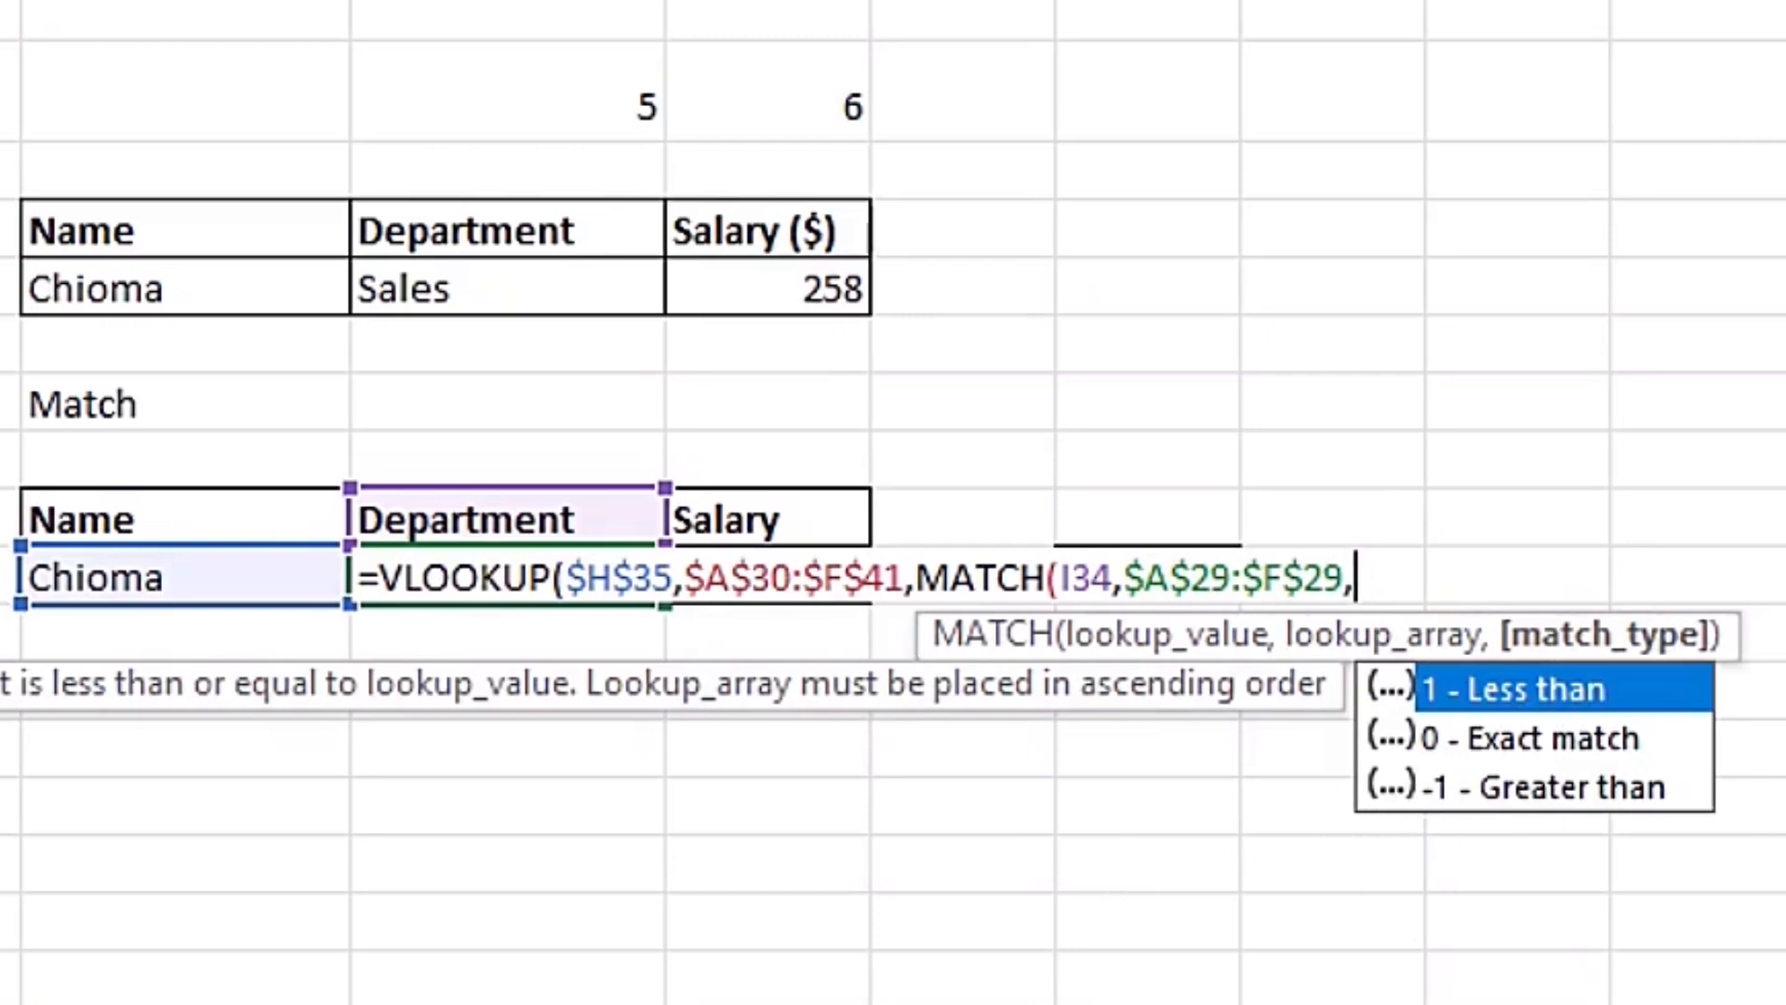
{"action": "key", "text": "Down"}
{"action": "key", "text": "Tab"}
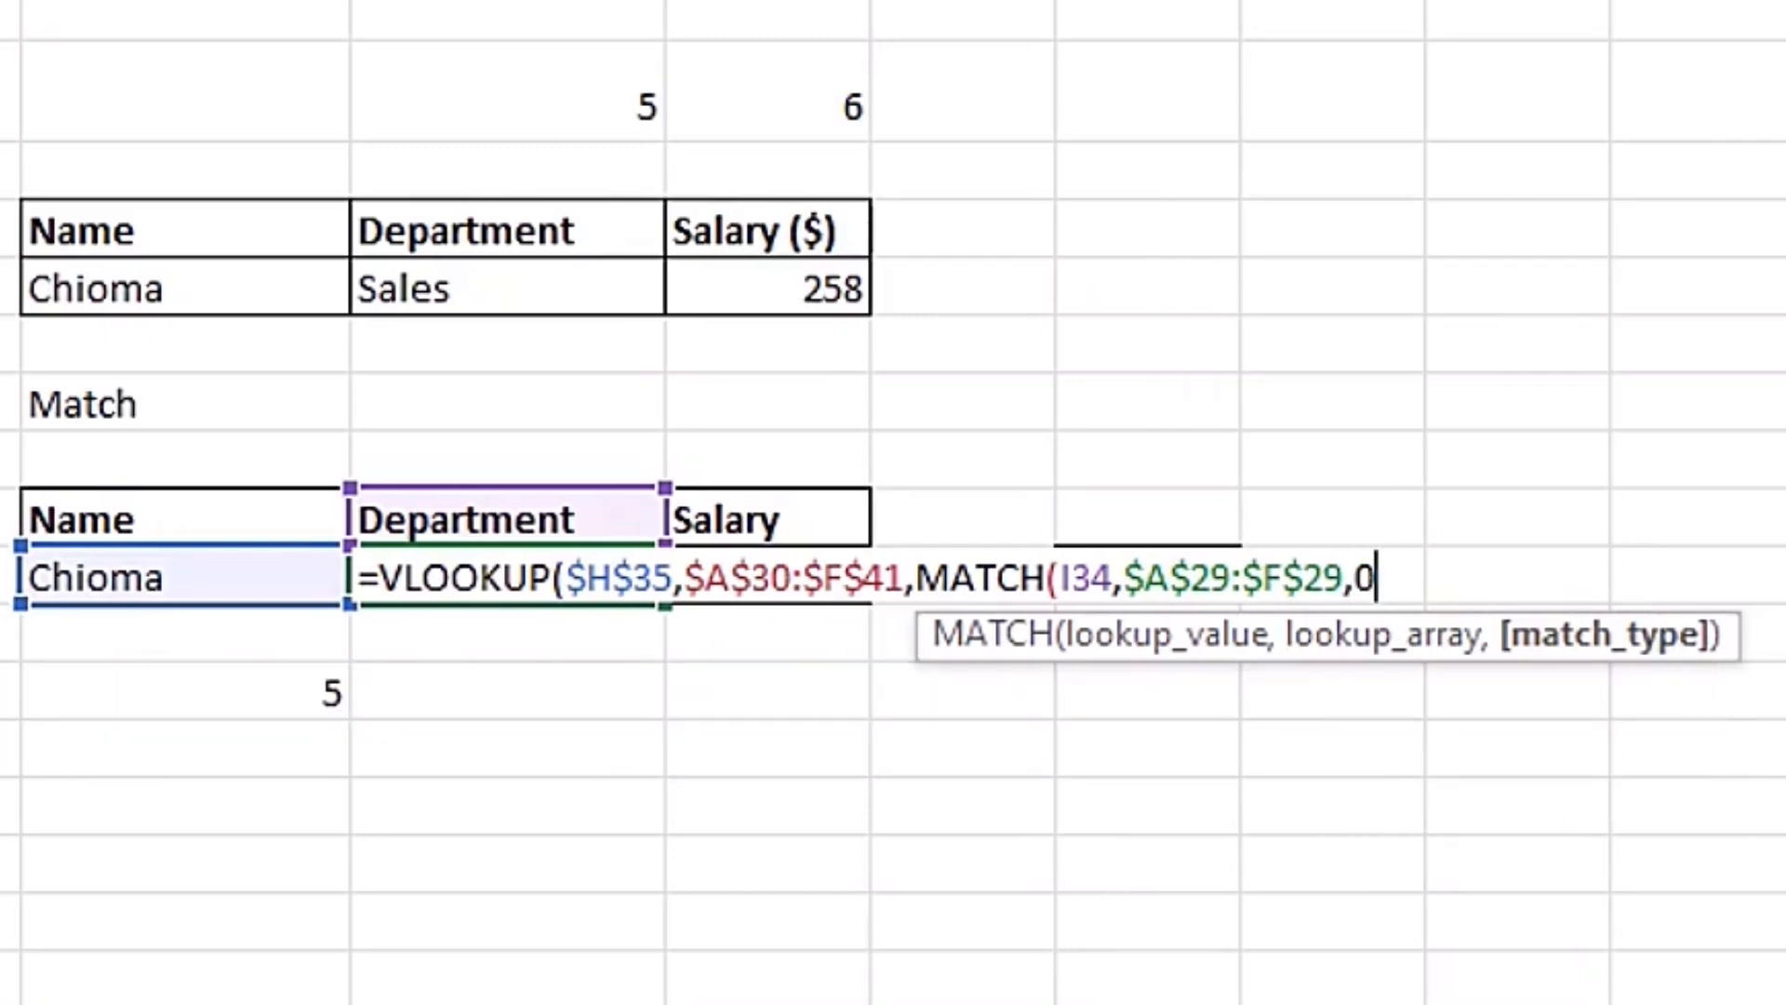
{"action": "type", "text": ")"}
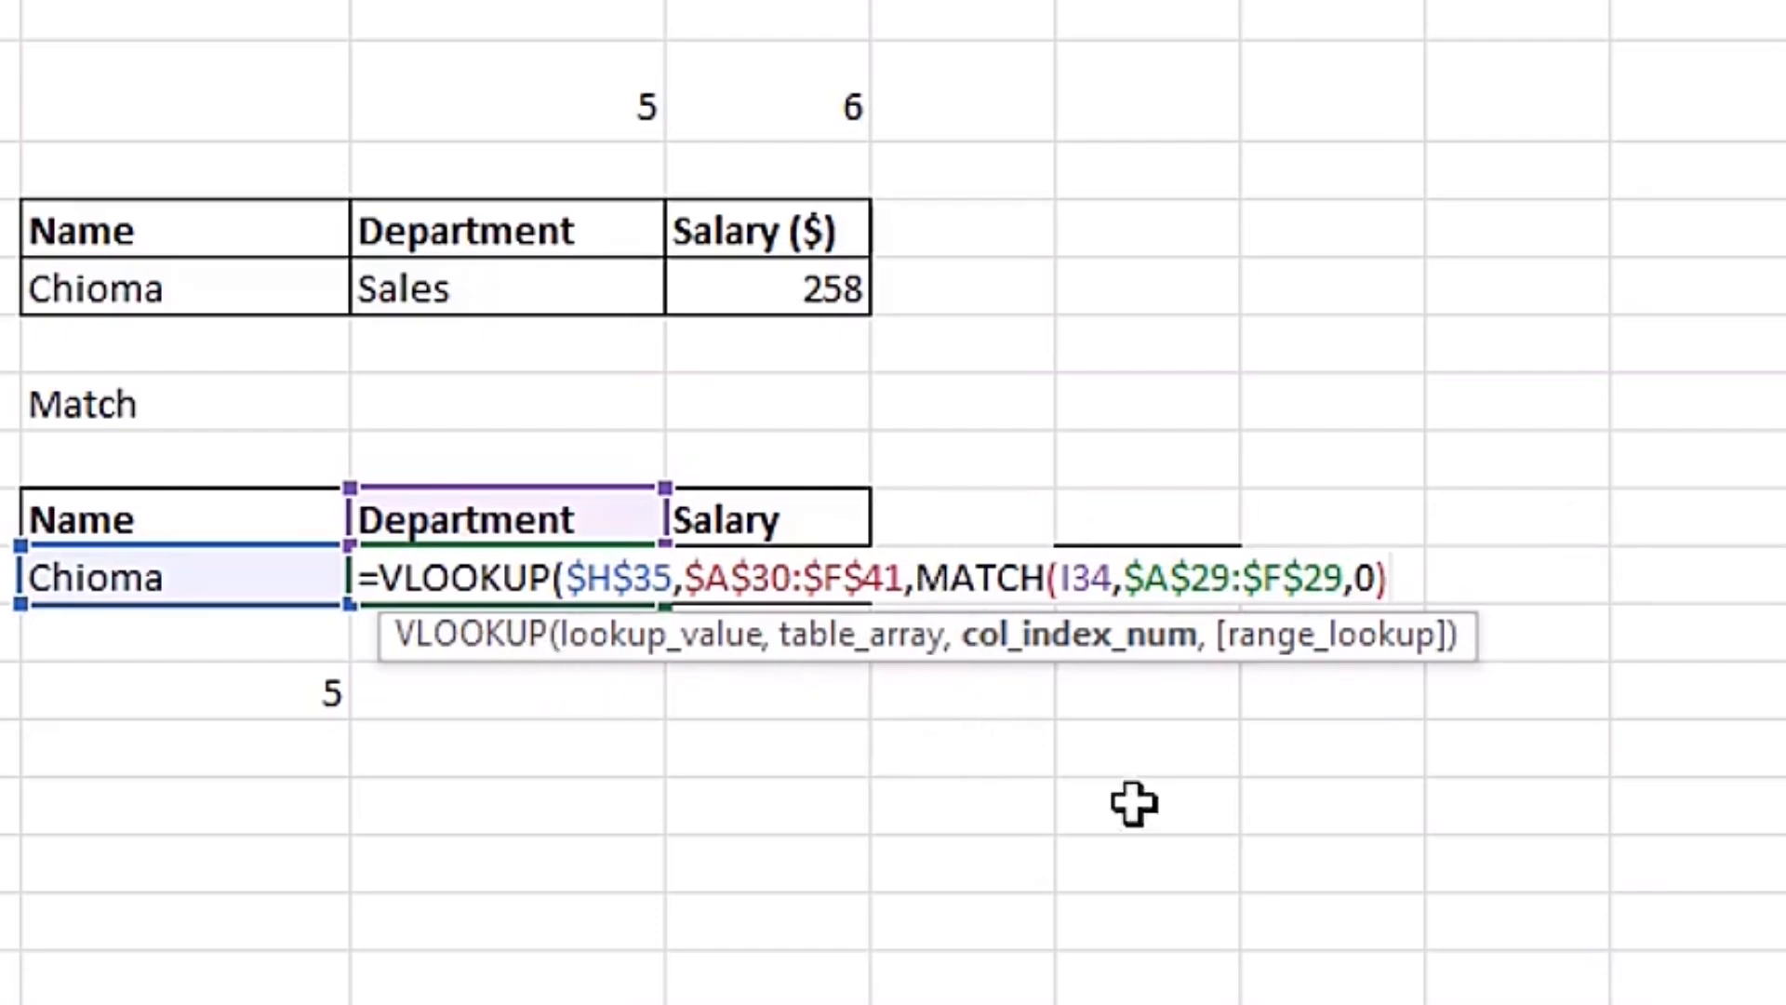
- Preview the nested MATCH result, then finish the I35 VLOOKUP with FALSE for exact match and enter it
{"action": "left_click_drag", "start_coordinate": [917, 578], "coordinate": [1415, 546]}
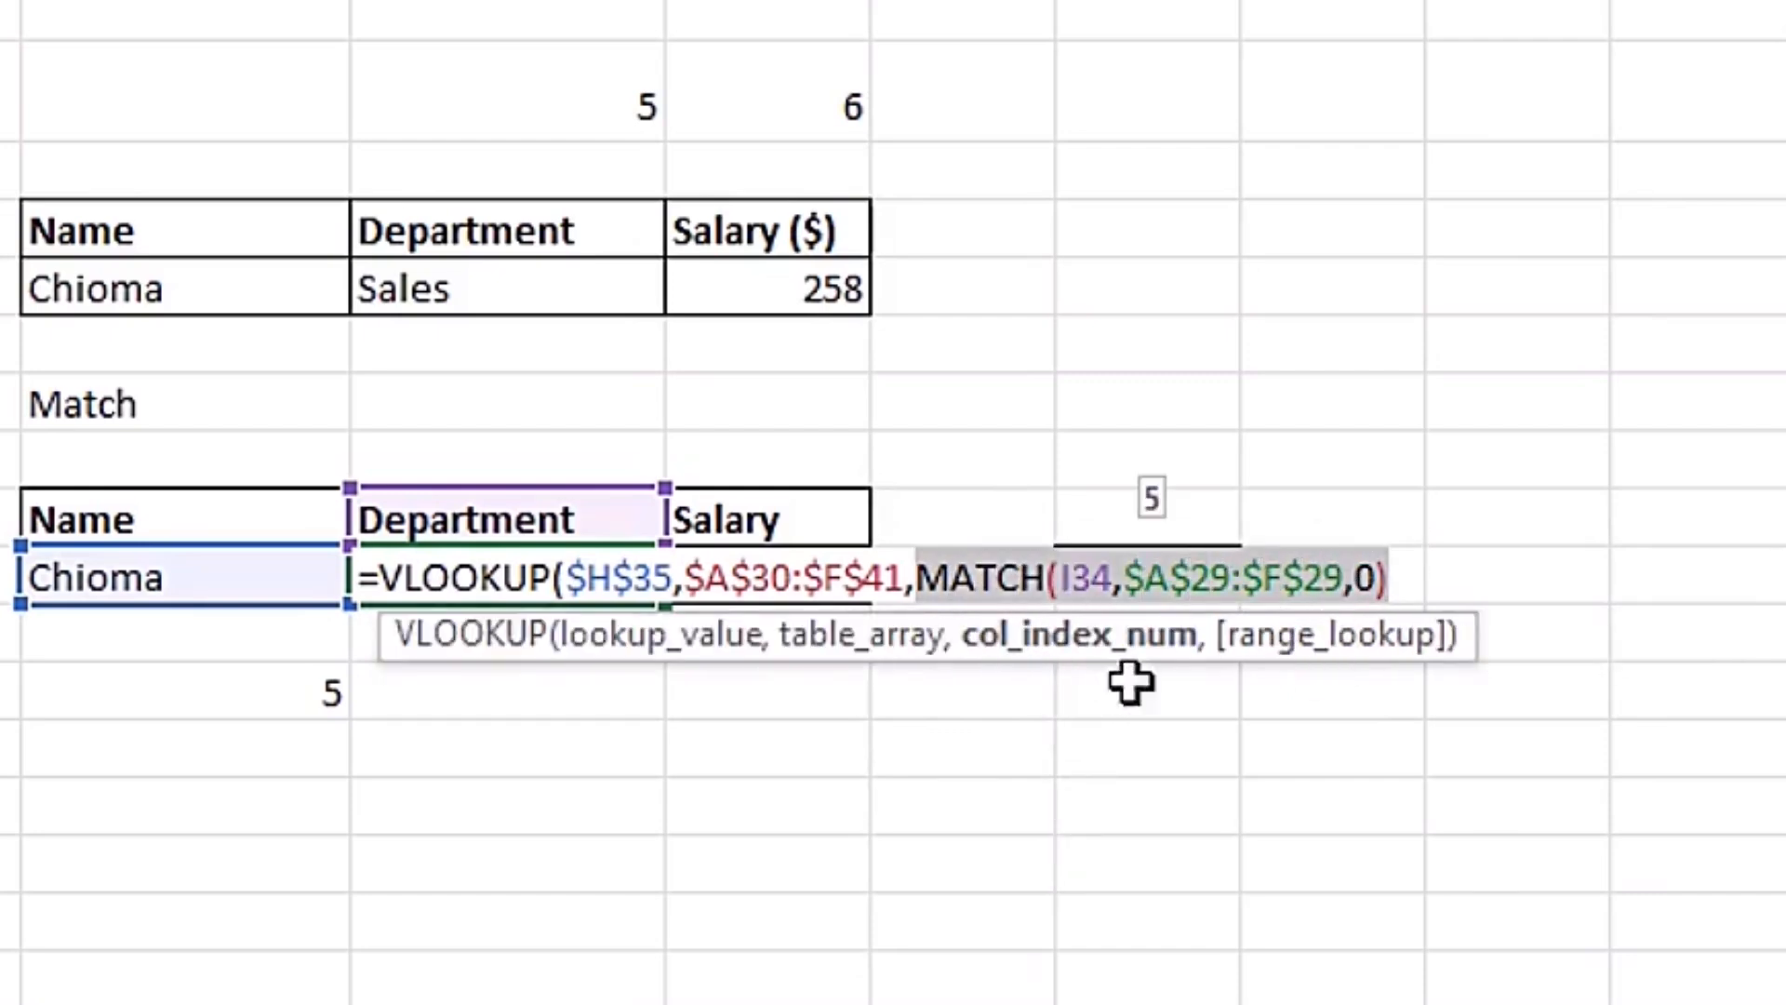
{"action": "left_click", "coordinate": [1405, 548]}
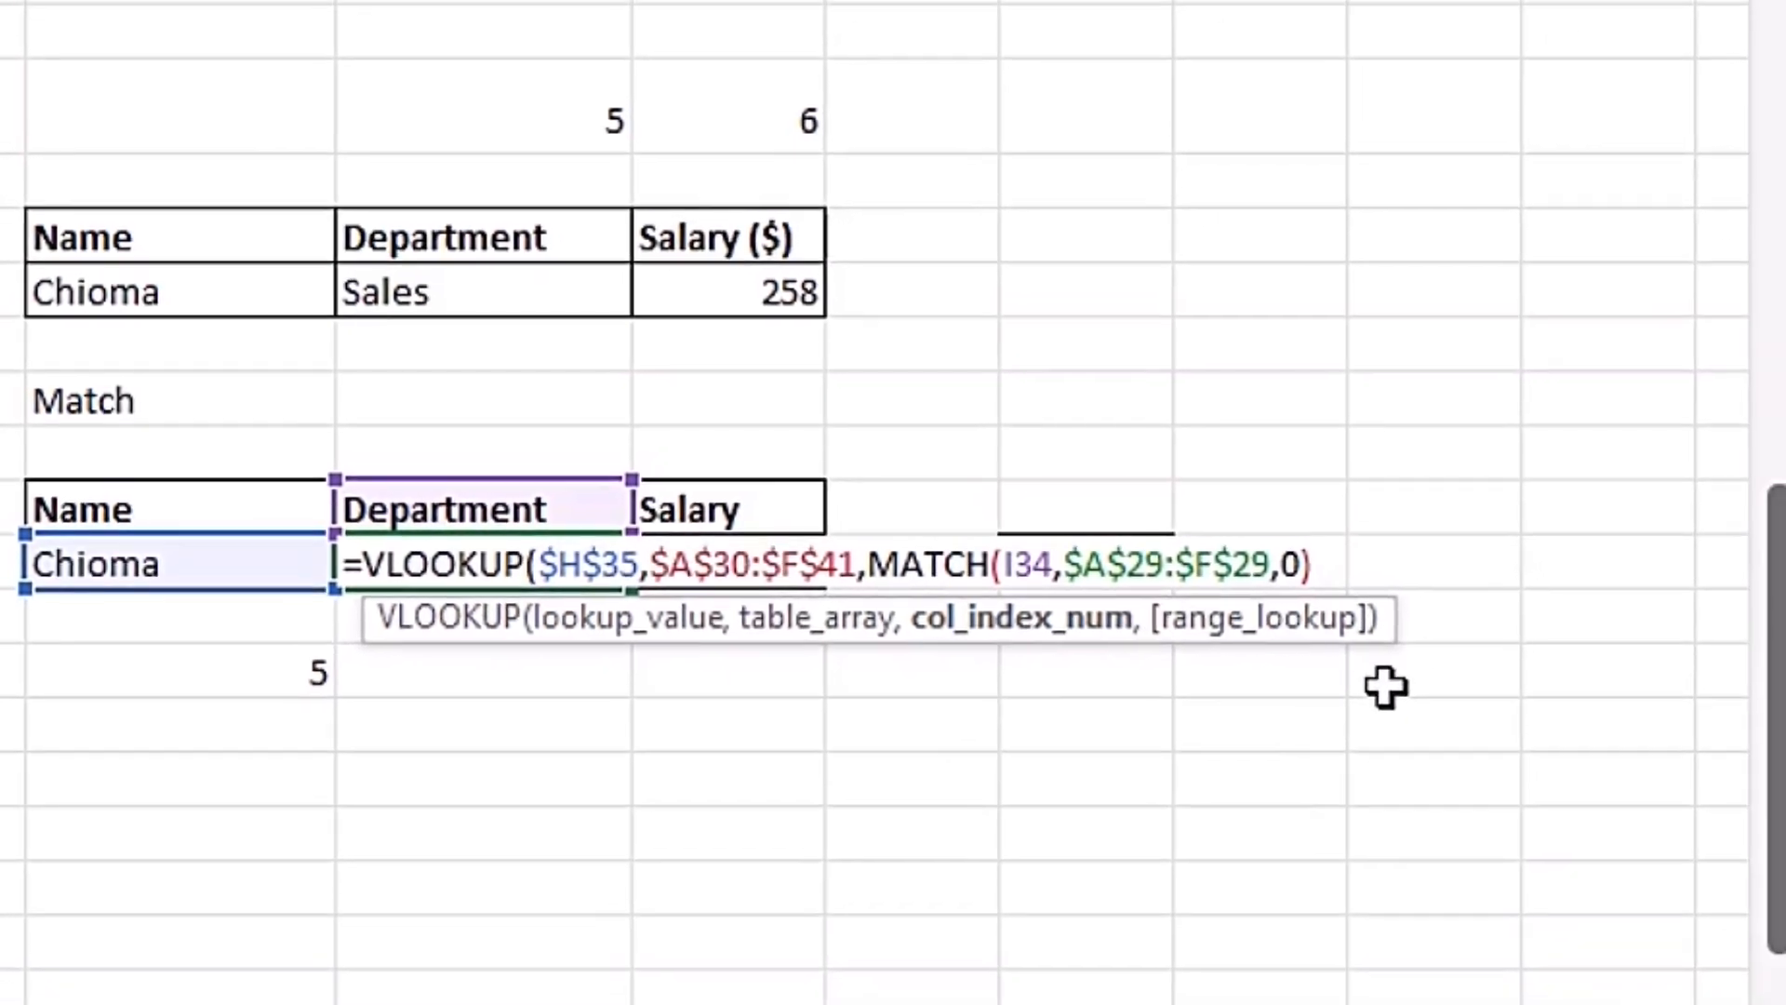
{"action": "type", "text": ","}
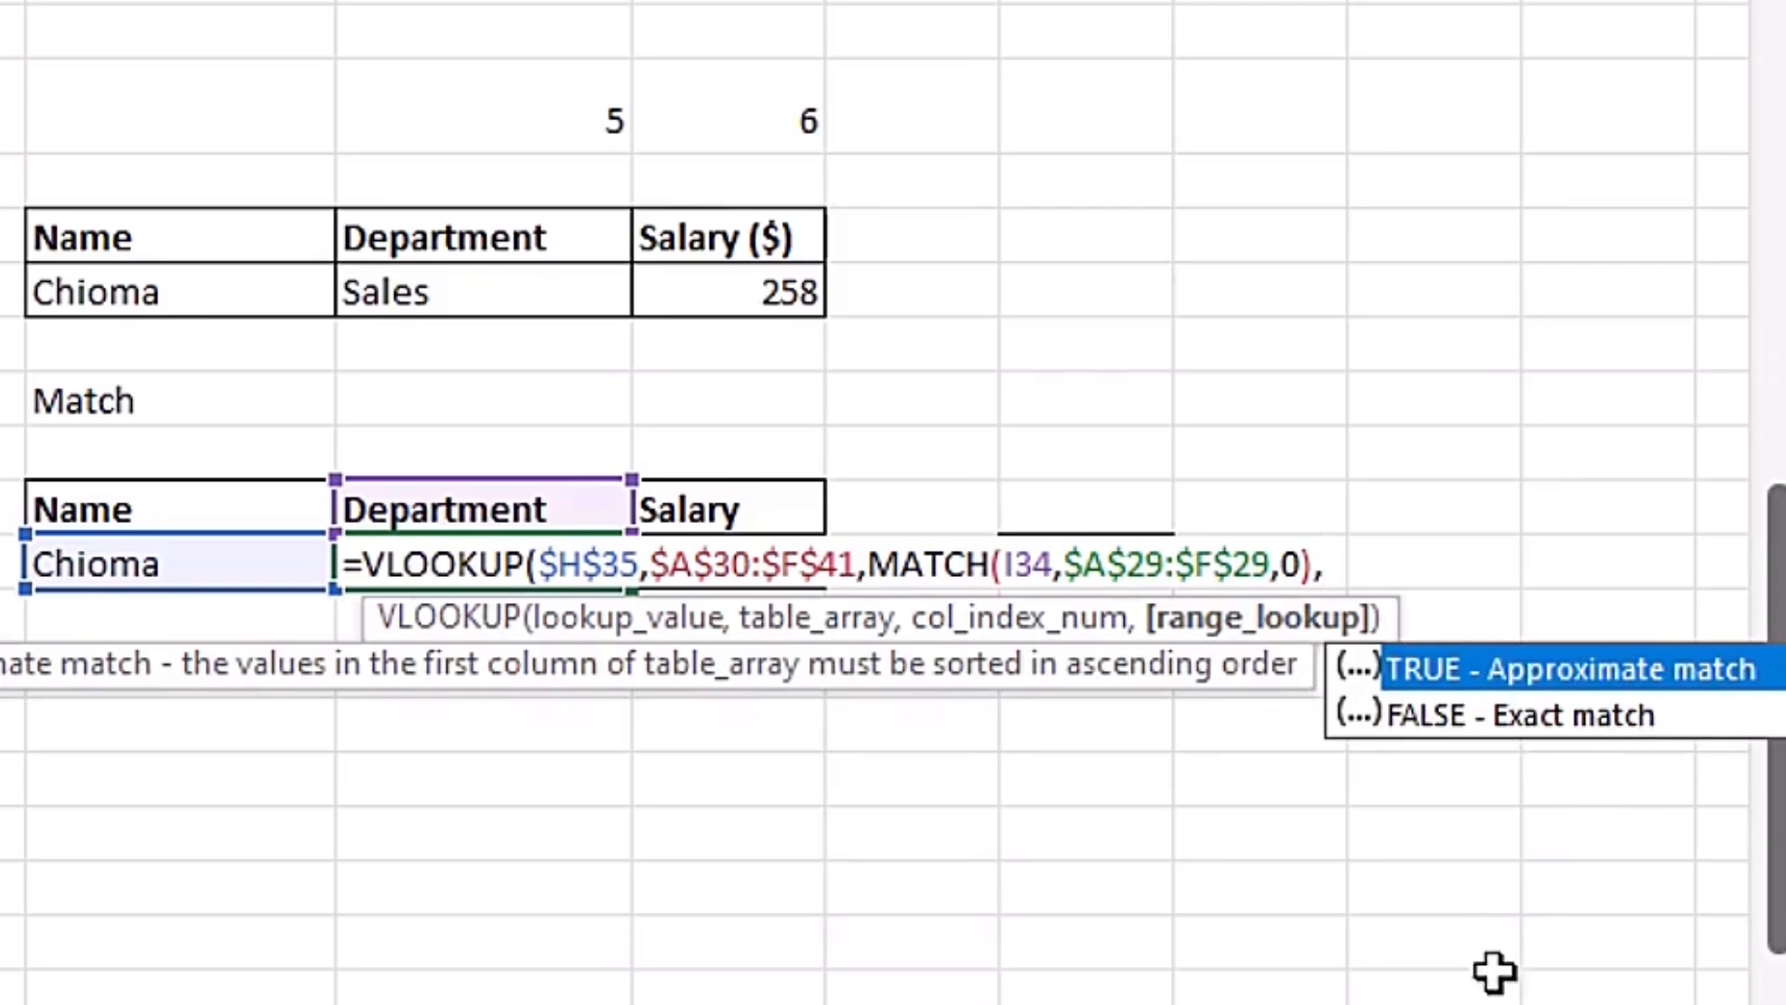
{"action": "key", "text": "Down"}
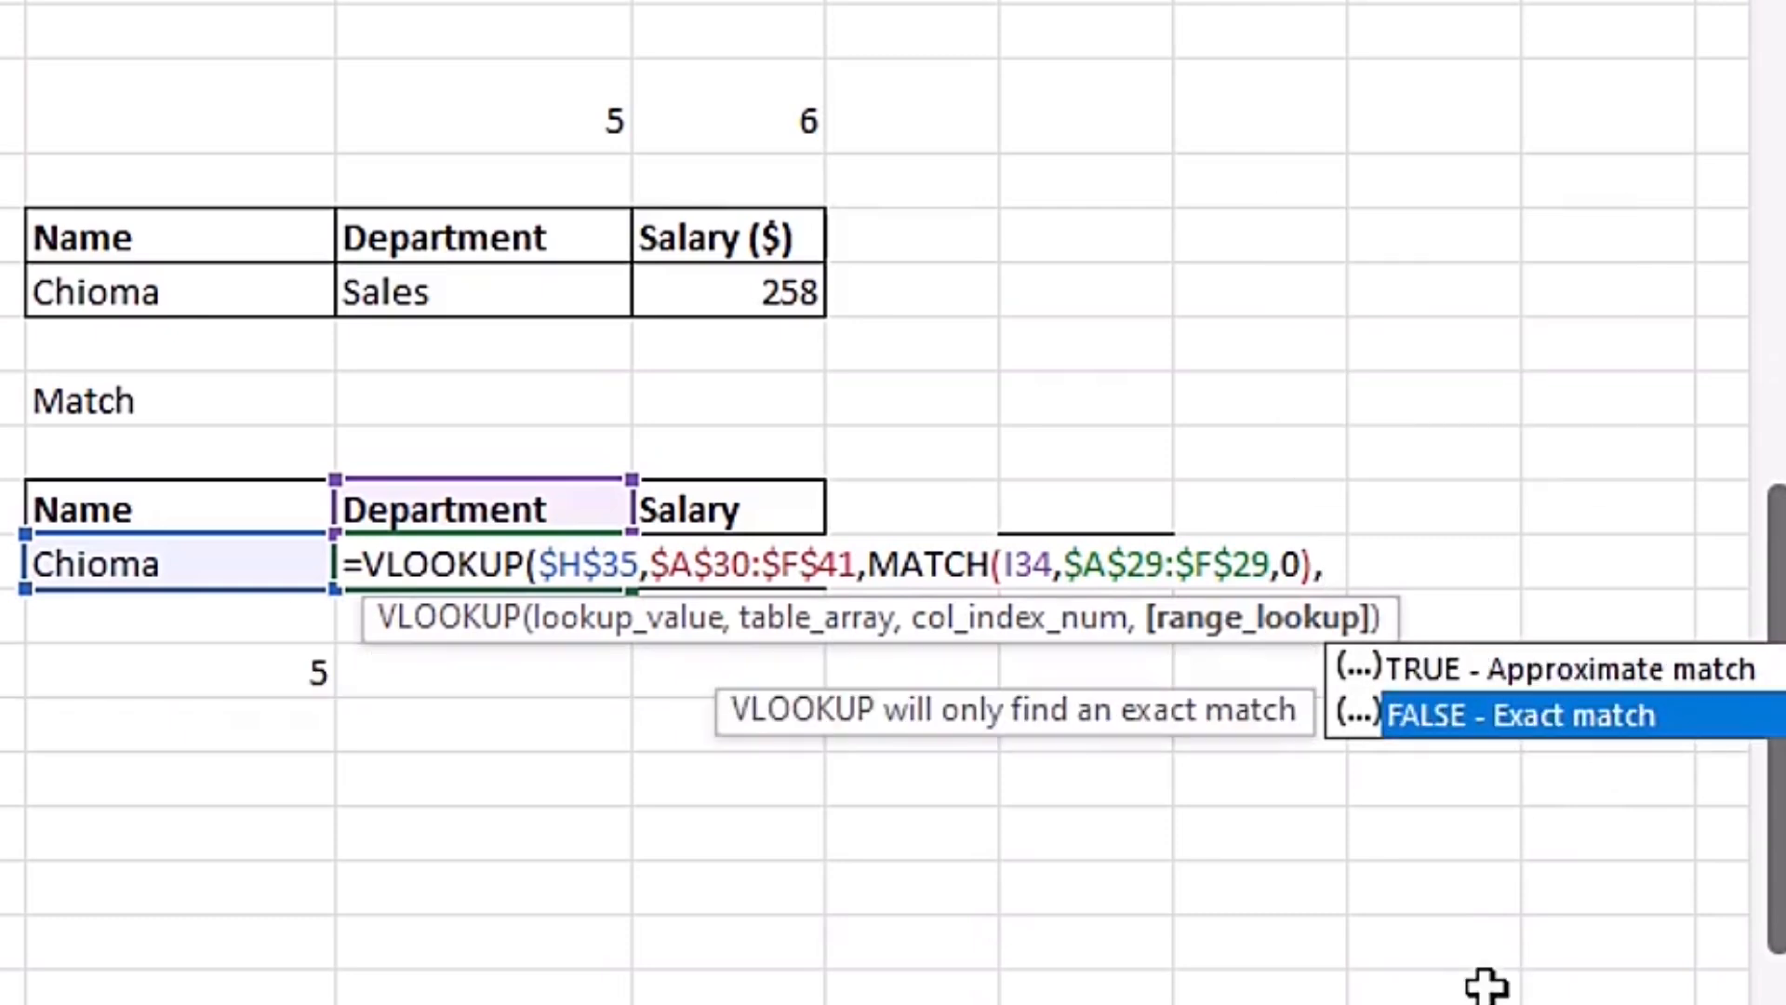
{"action": "key", "text": "Tab"}
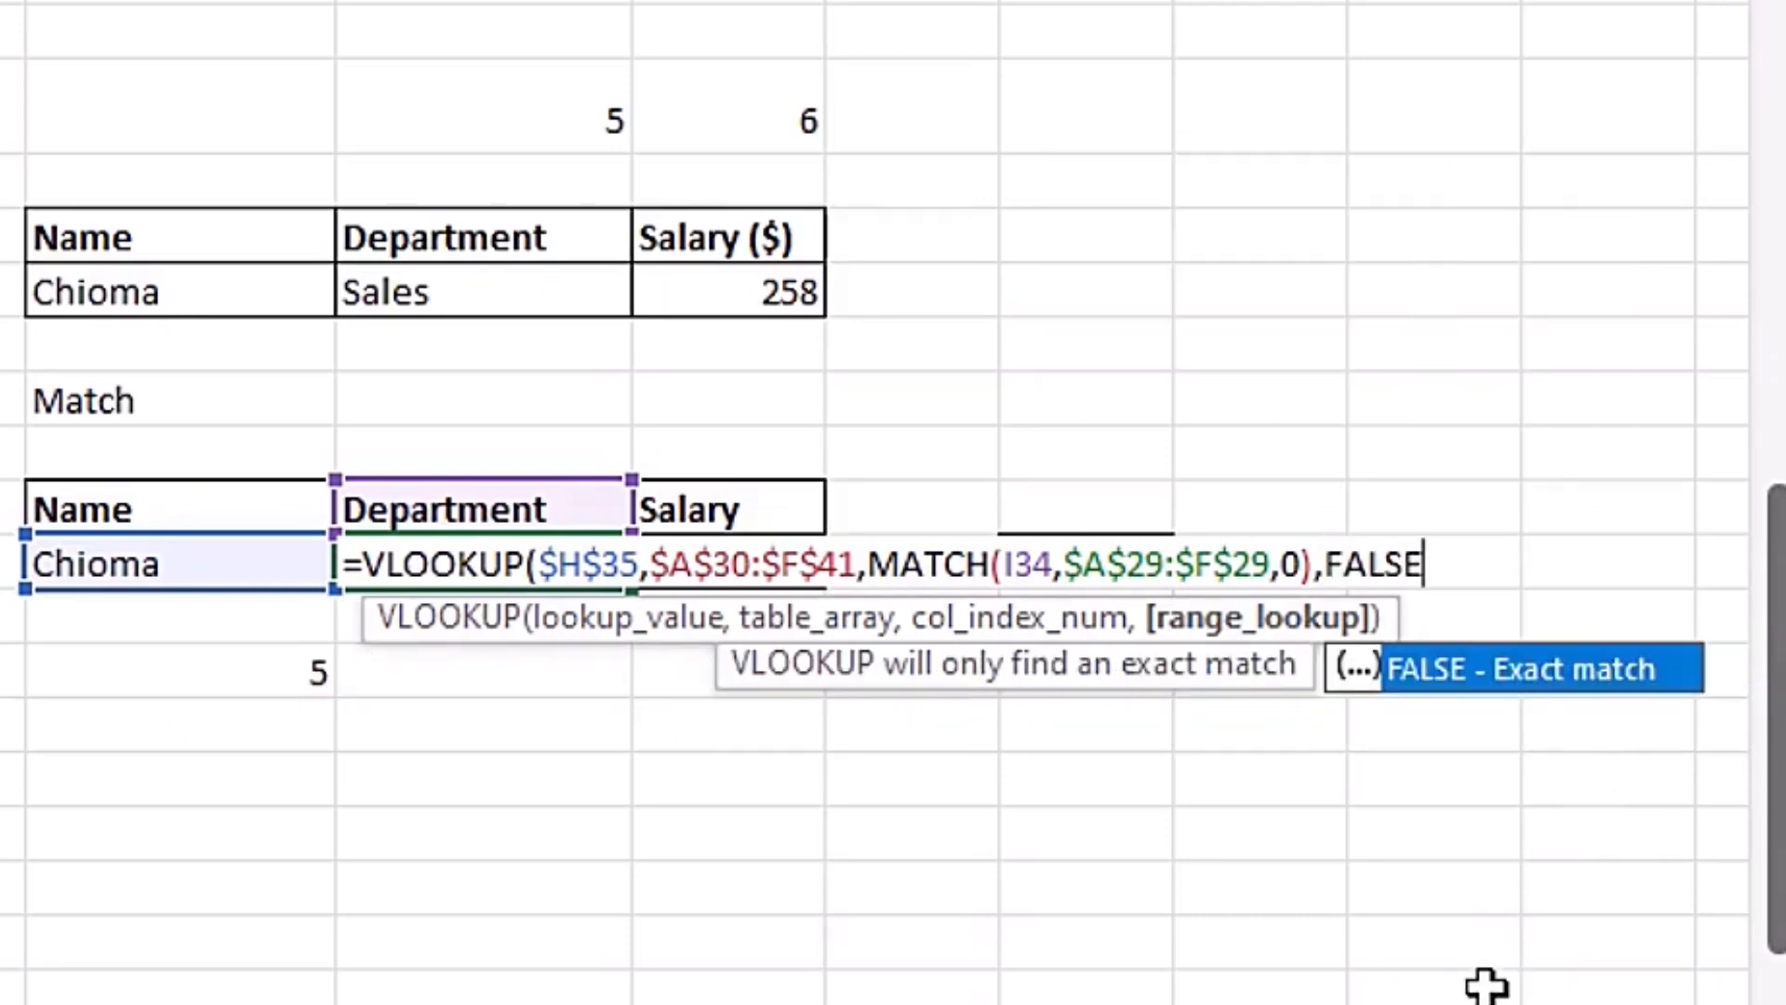
{"action": "type", "text": ")"}
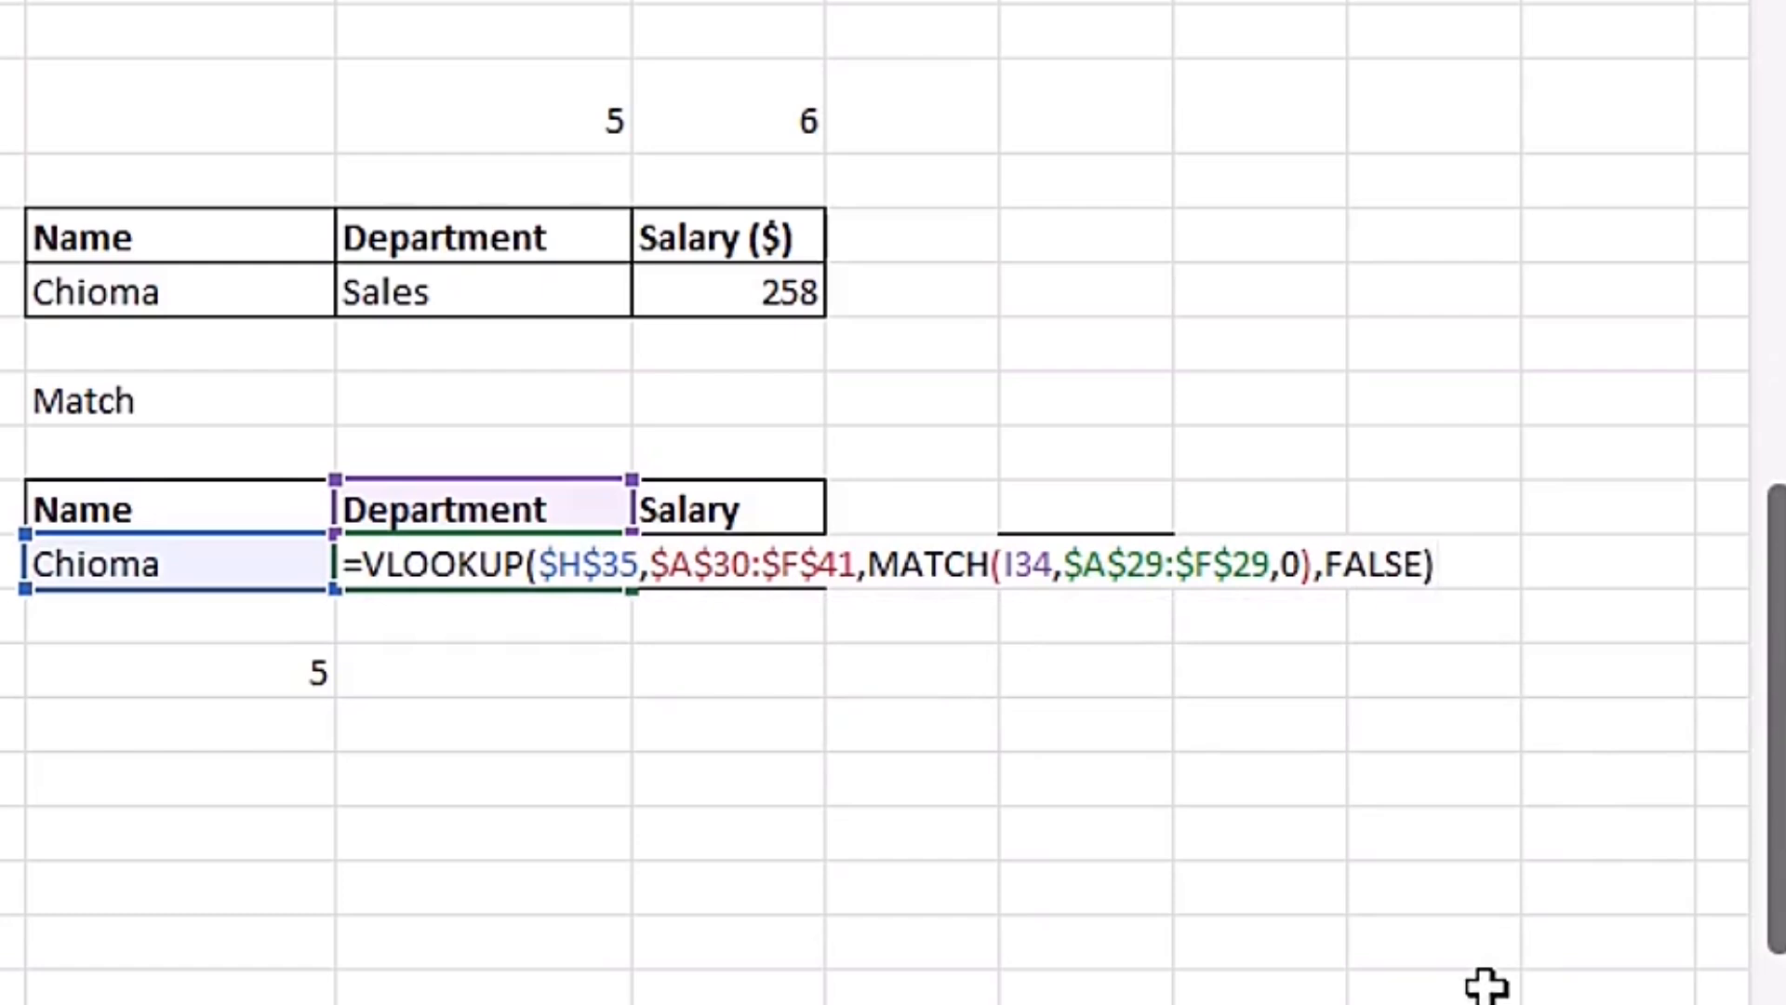
{"action": "key", "text": "ctrl+Return"}
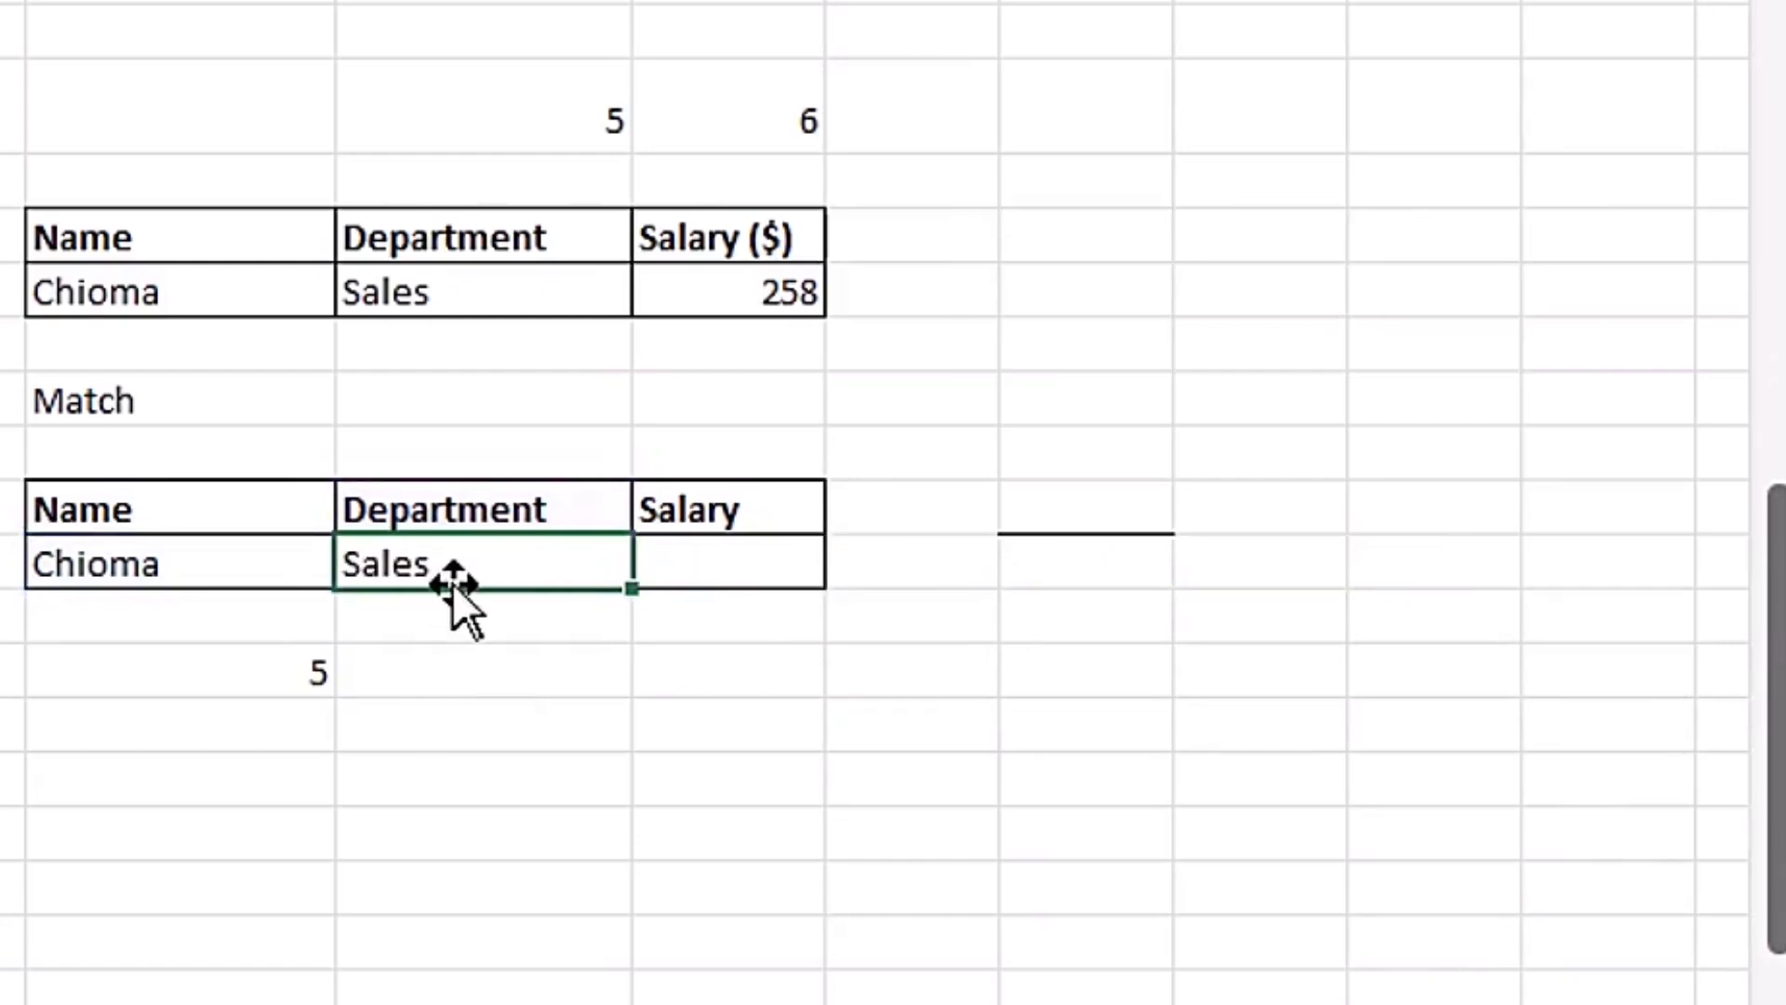
- Fill the I35 formula across to J35 and compare the Salary header in J34 with the table header in F29
{"action": "left_click_drag", "start_coordinate": [625, 588], "coordinate": [824, 579]}
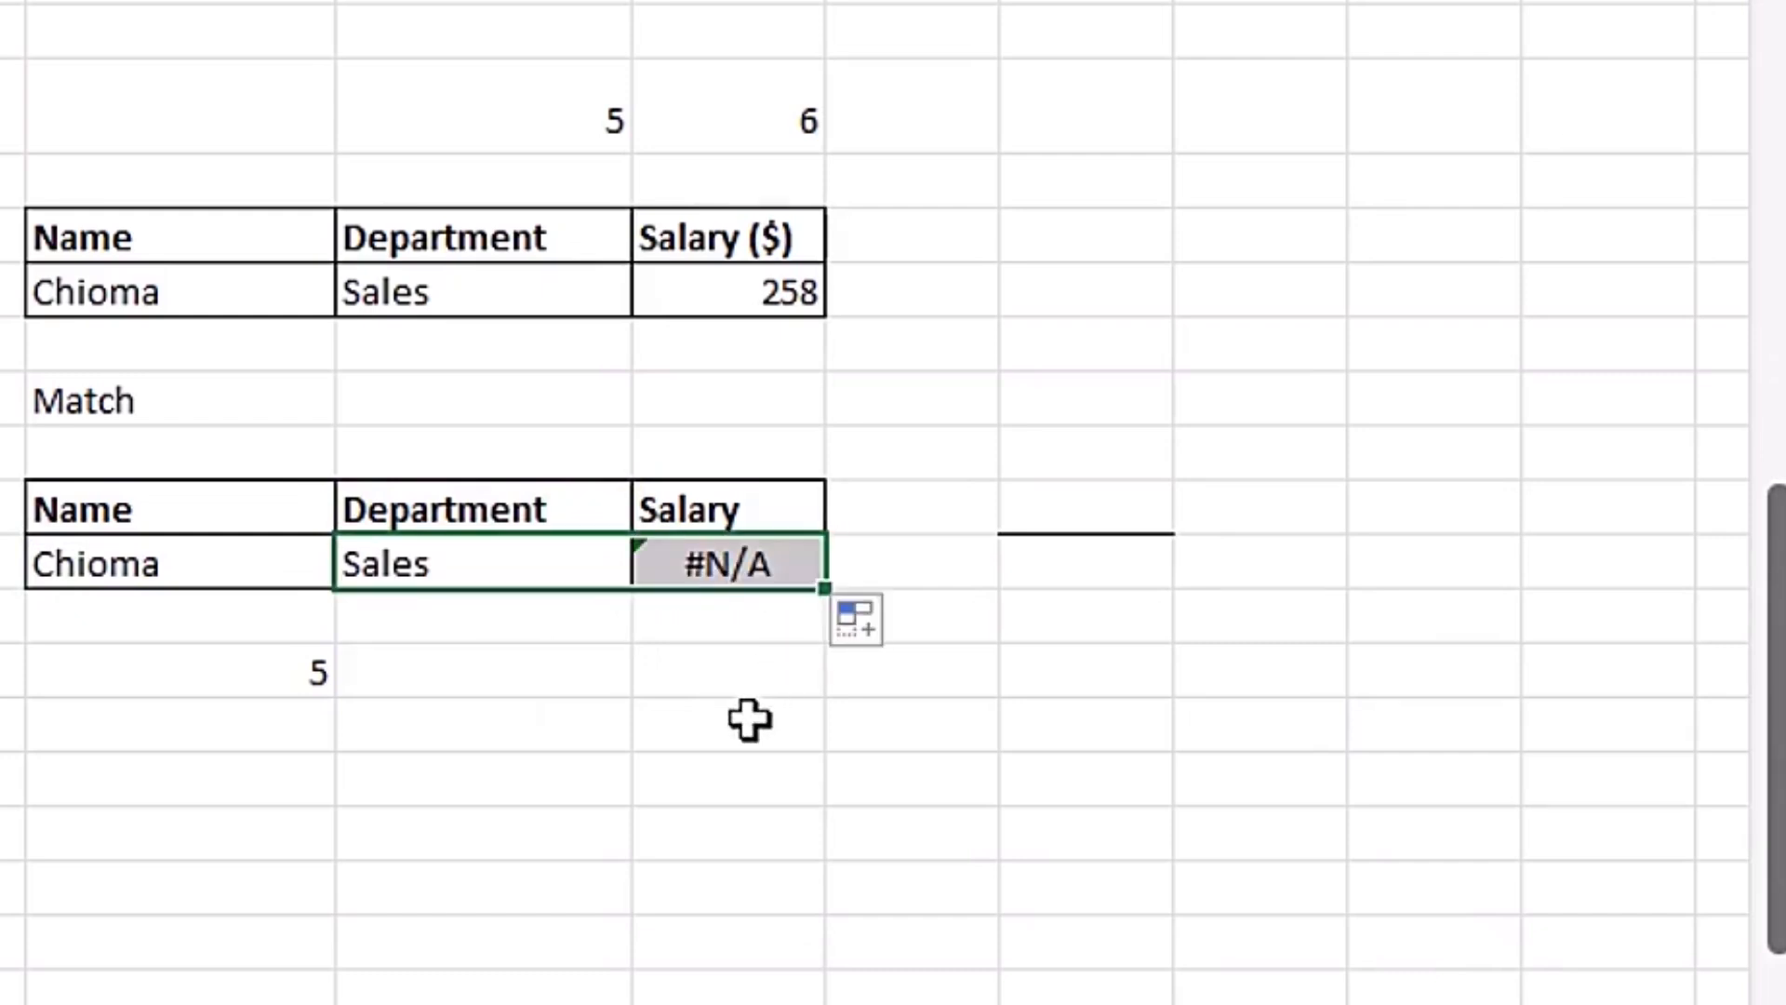
{"action": "left_click", "coordinate": [710, 562]}
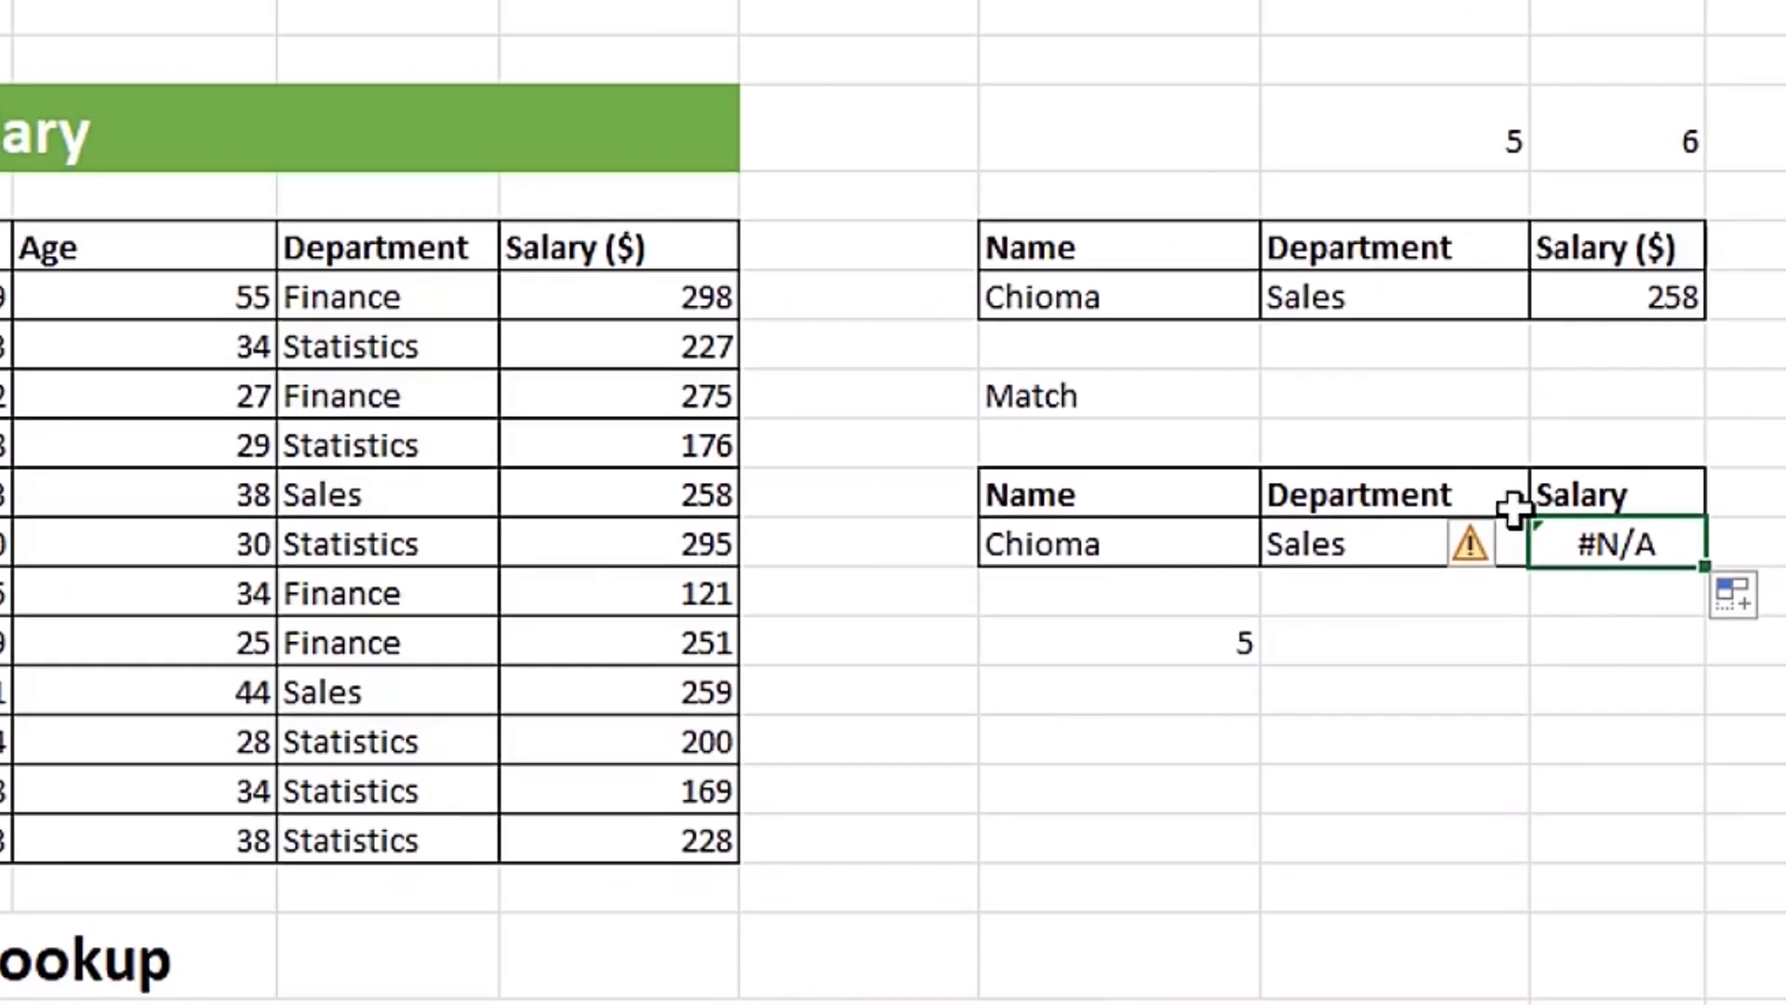
{"action": "left_click", "coordinate": [729, 507]}
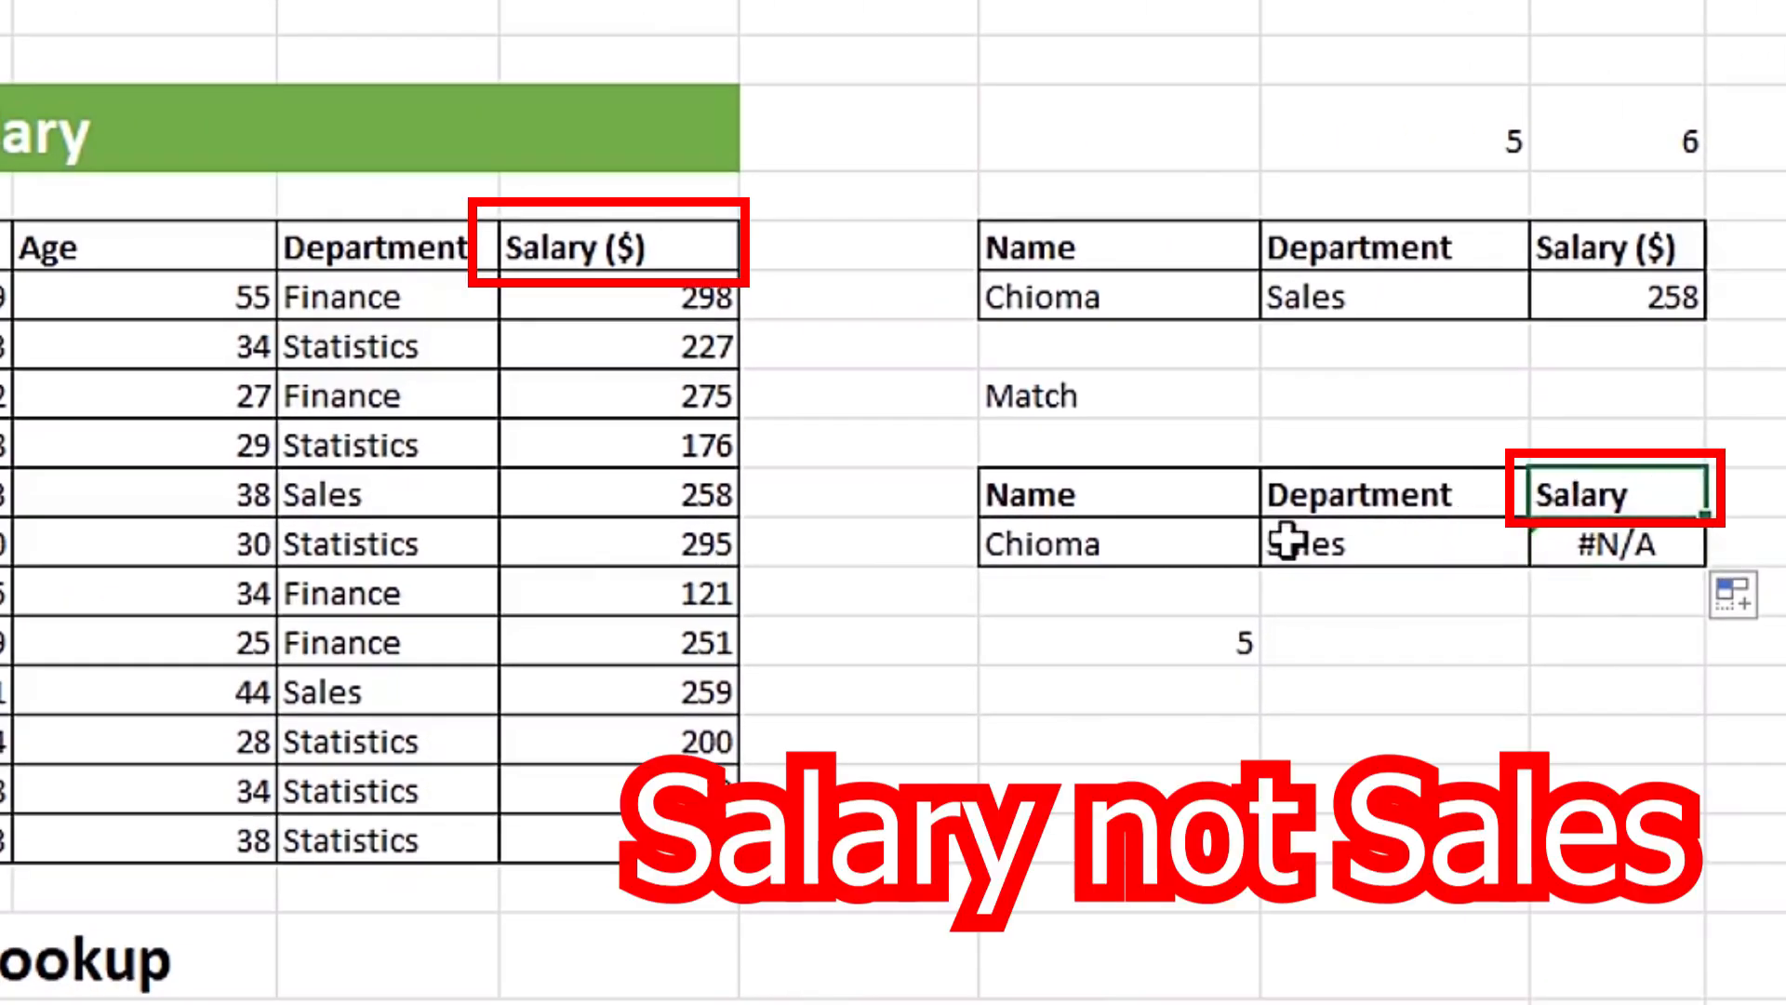
{"action": "left_click", "coordinate": [586, 253]}
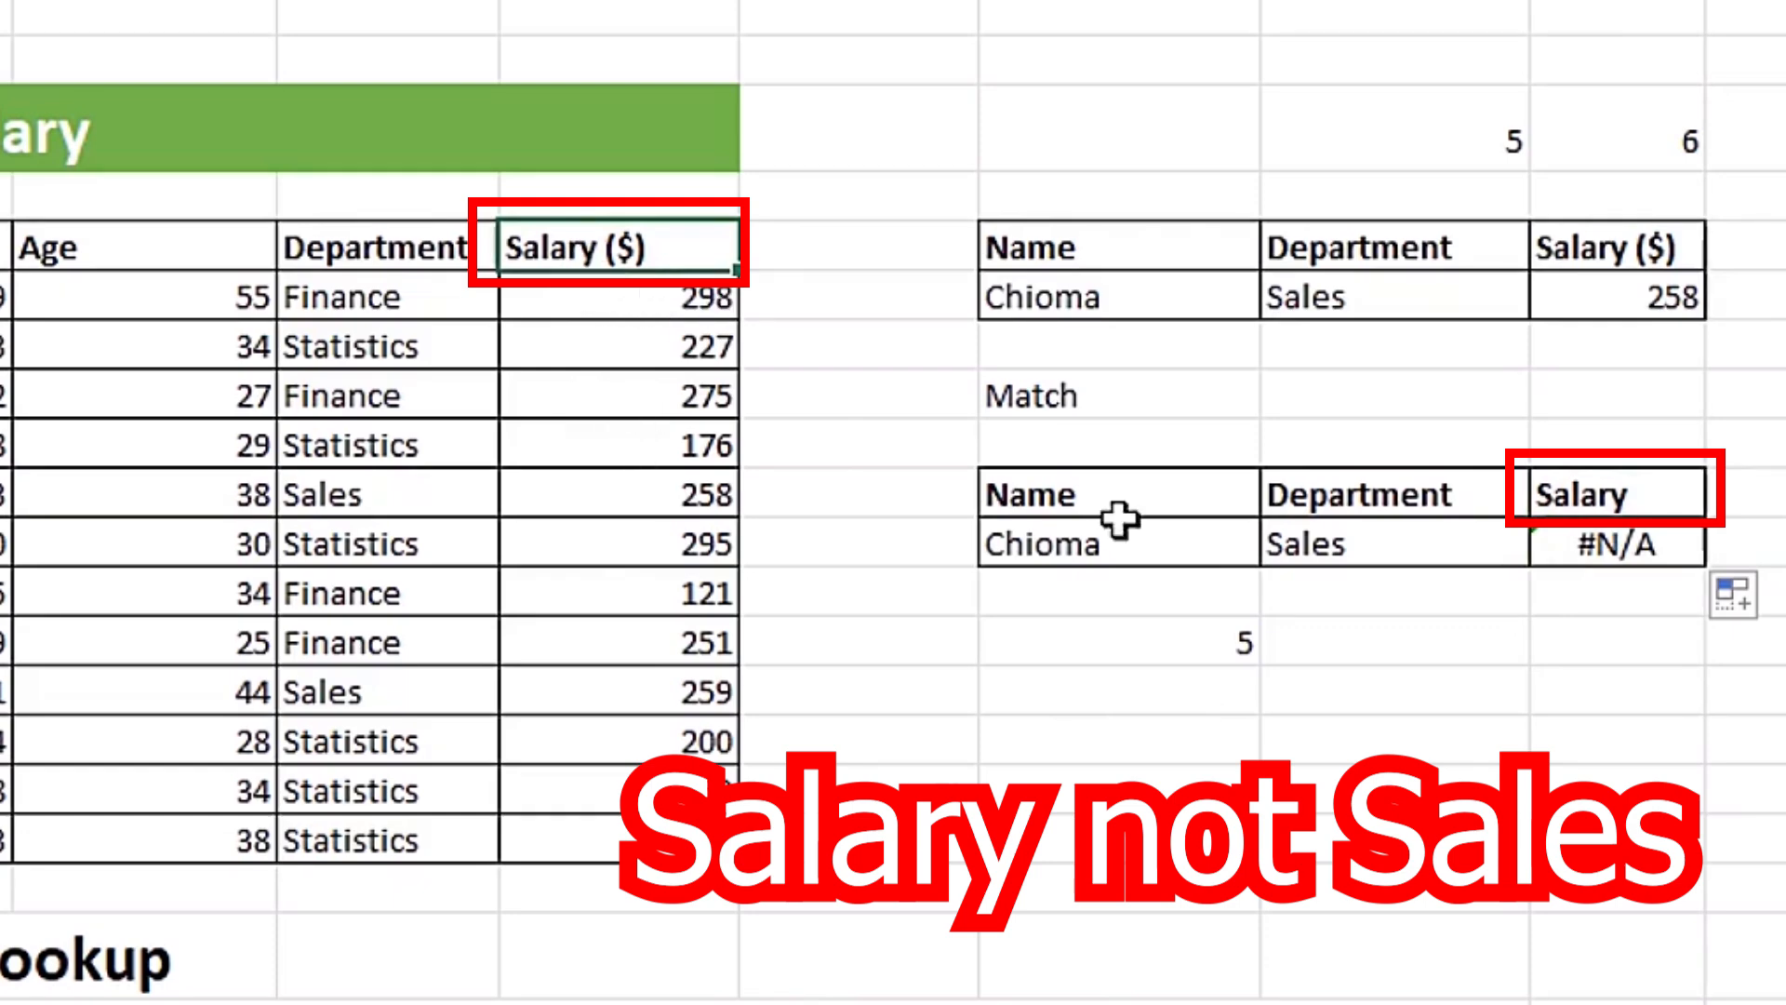
{"action": "left_click", "coordinate": [1591, 494]}
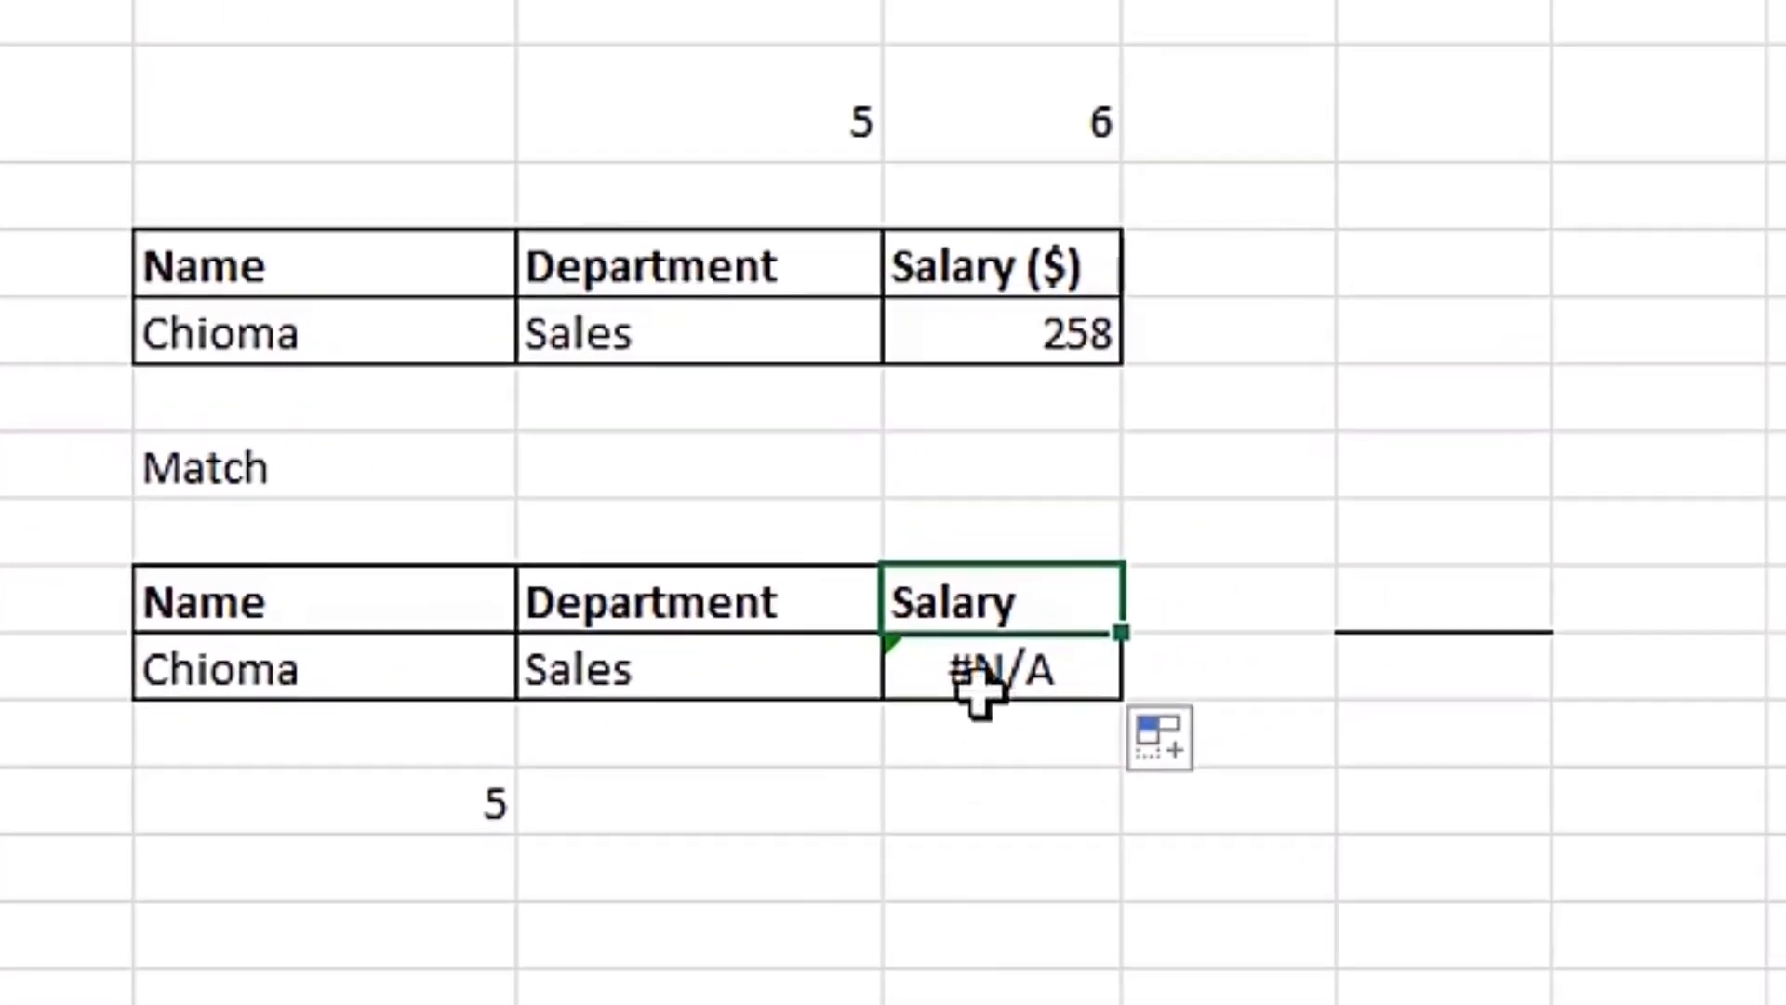
- Wrap the I35 VLOOKUP formula in IFNA with "Not Found" as the value if not available, and enter it
{"action": "left_click", "coordinate": [751, 688]}
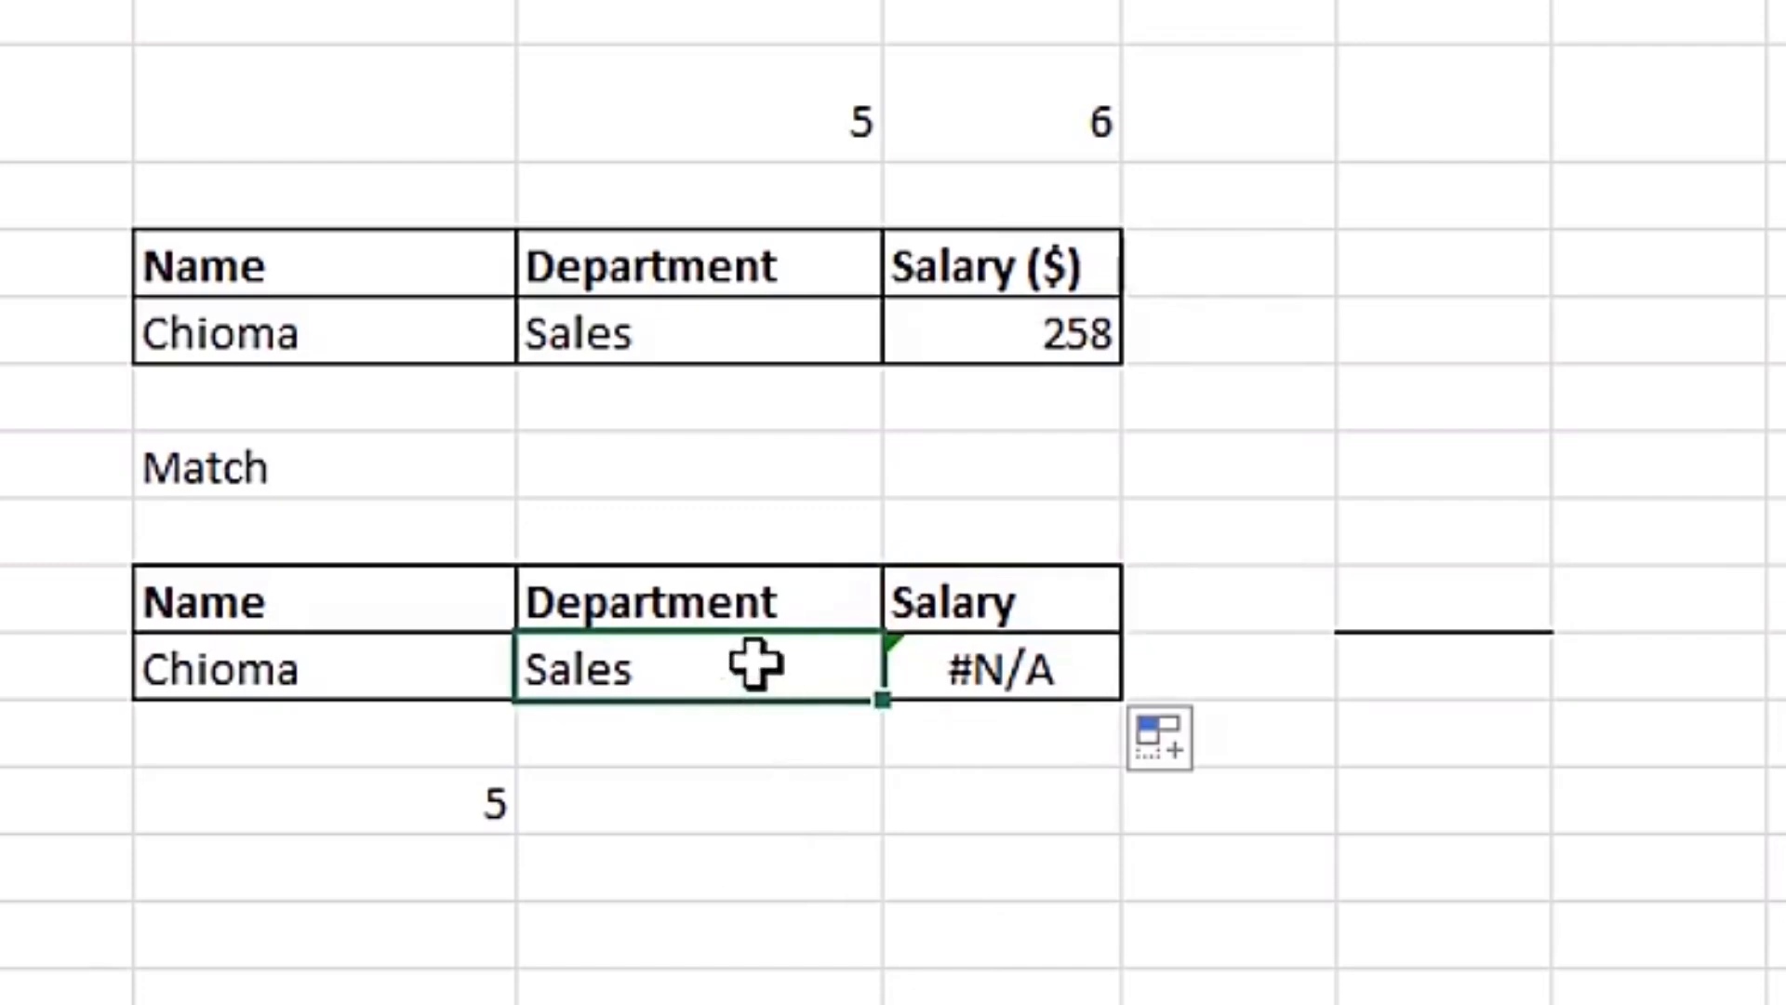
{"action": "double_click", "coordinate": [549, 656]}
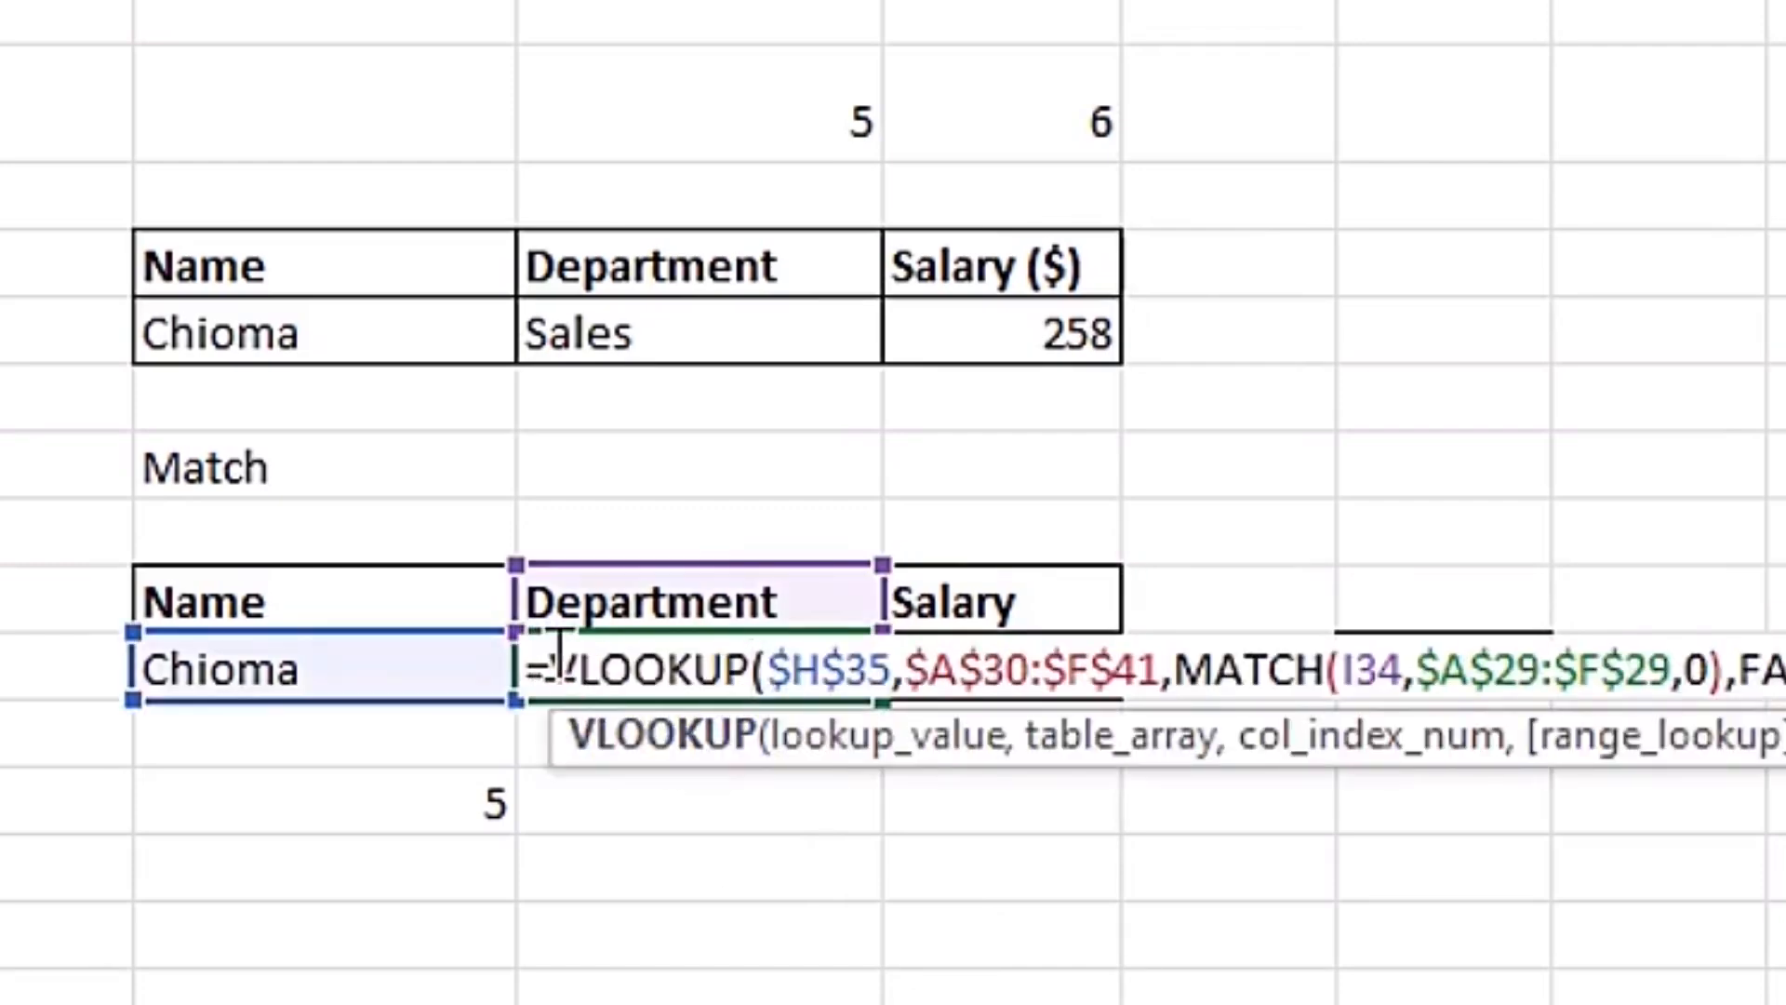
{"action": "type", "text": "if"}
{"action": "type", "text": "n"}
{"action": "key", "text": "Tab"}
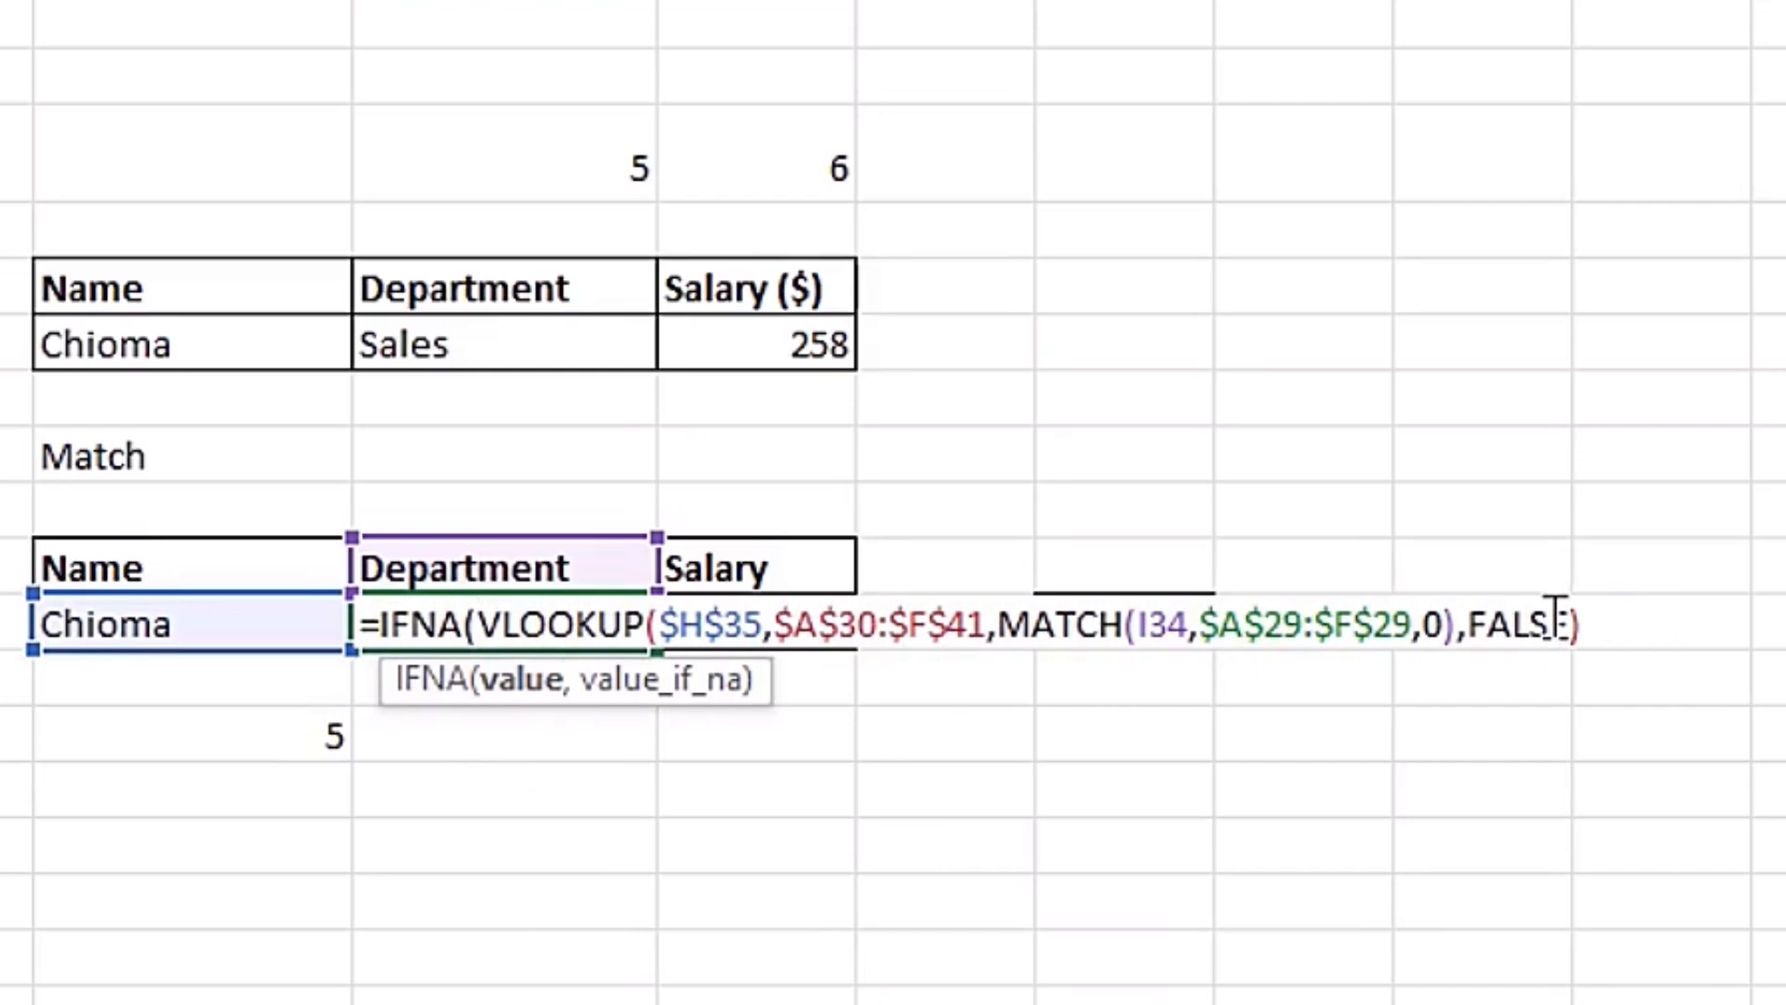
{"action": "type", "text": ","}
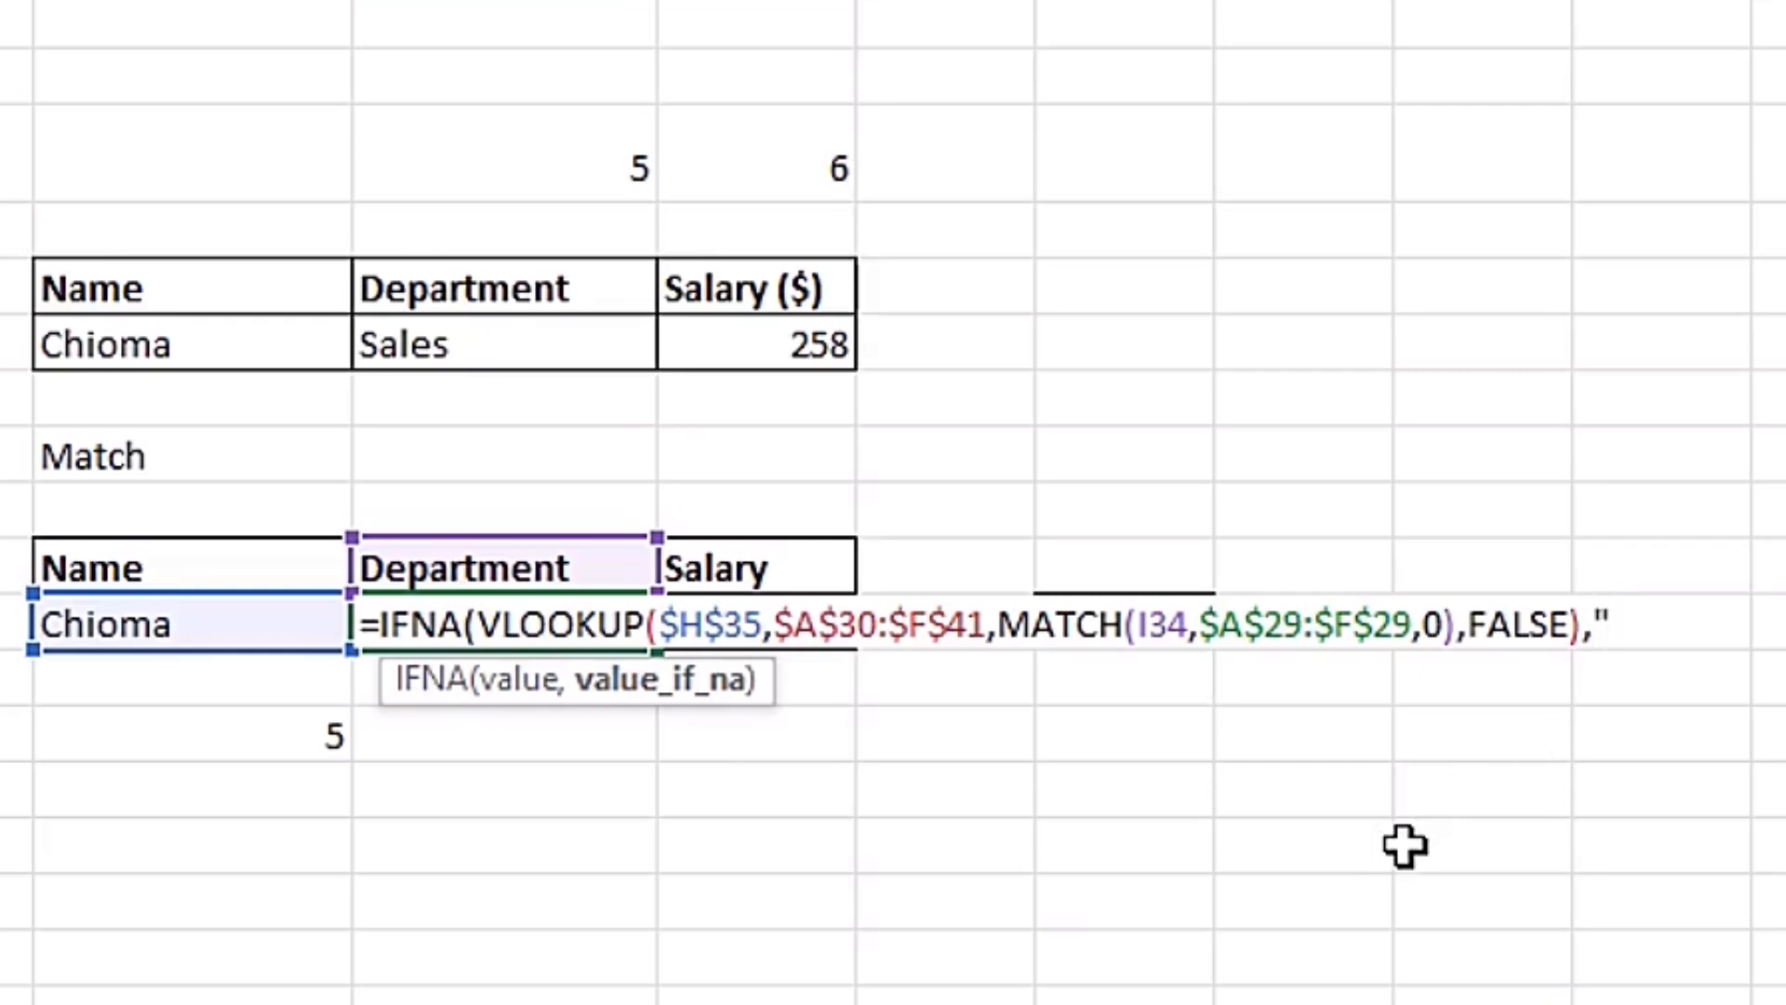
{"action": "type", "text": "\"No"}
{"action": "type", "text": "t Fou"}
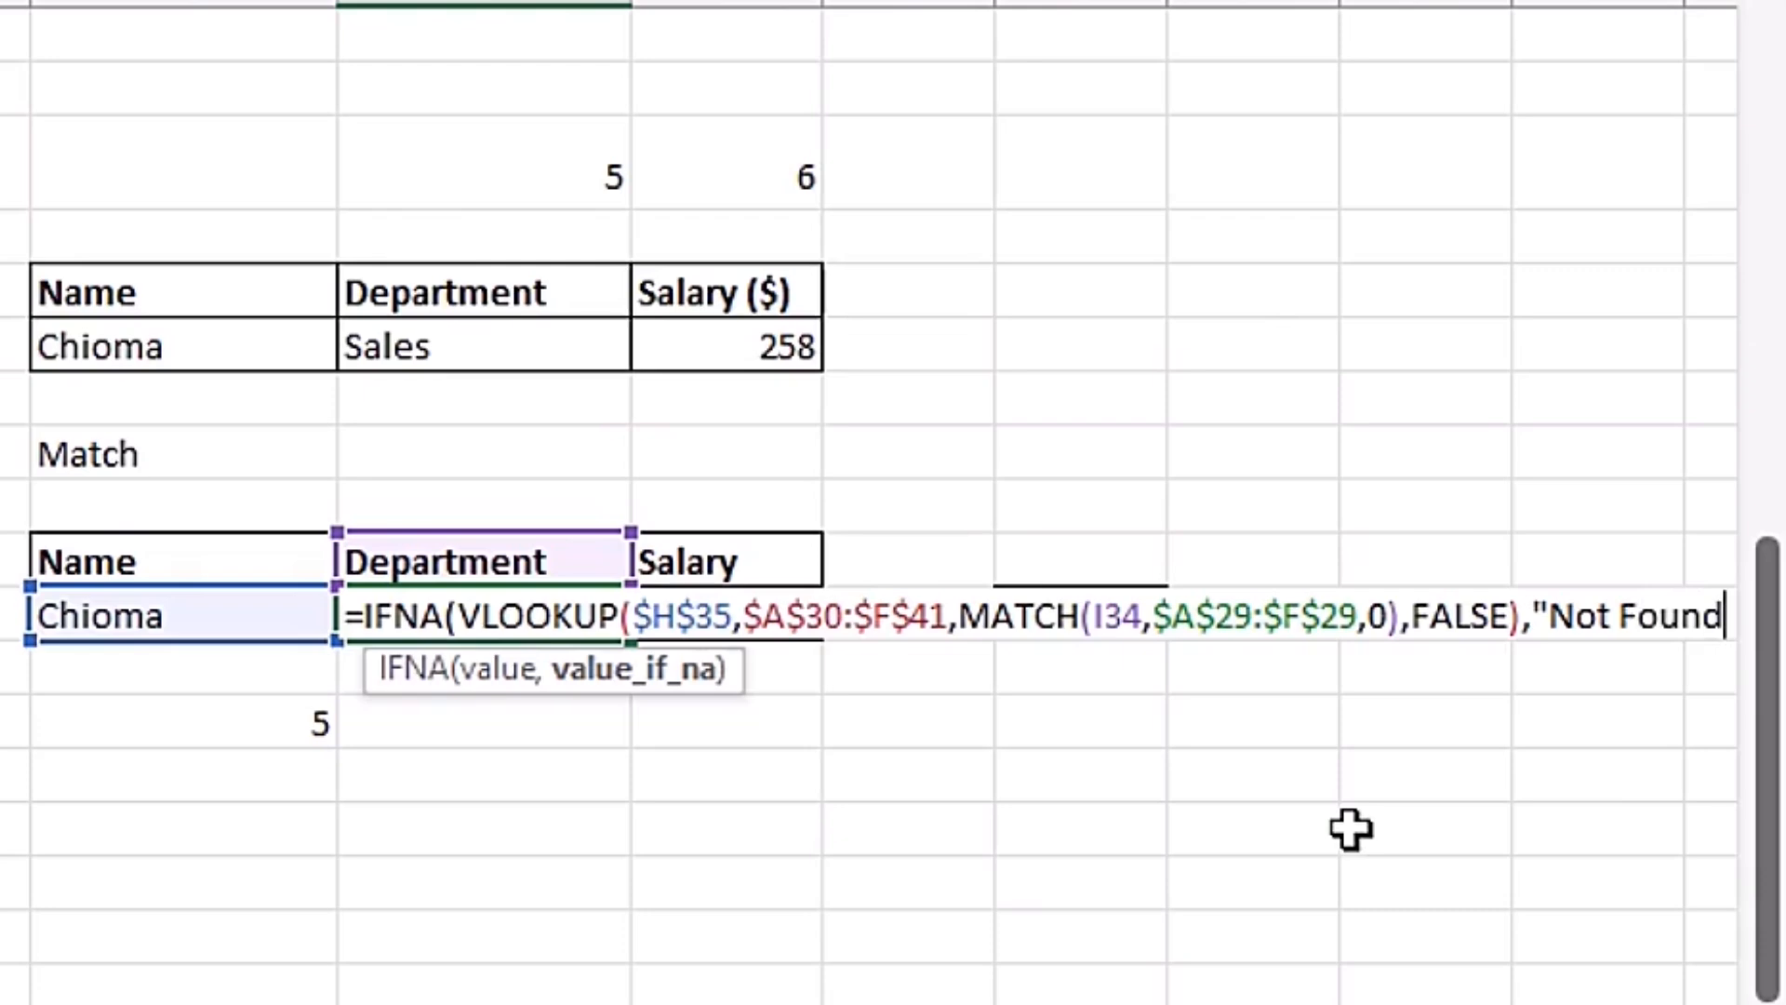
{"action": "type", "text": "nd\""}
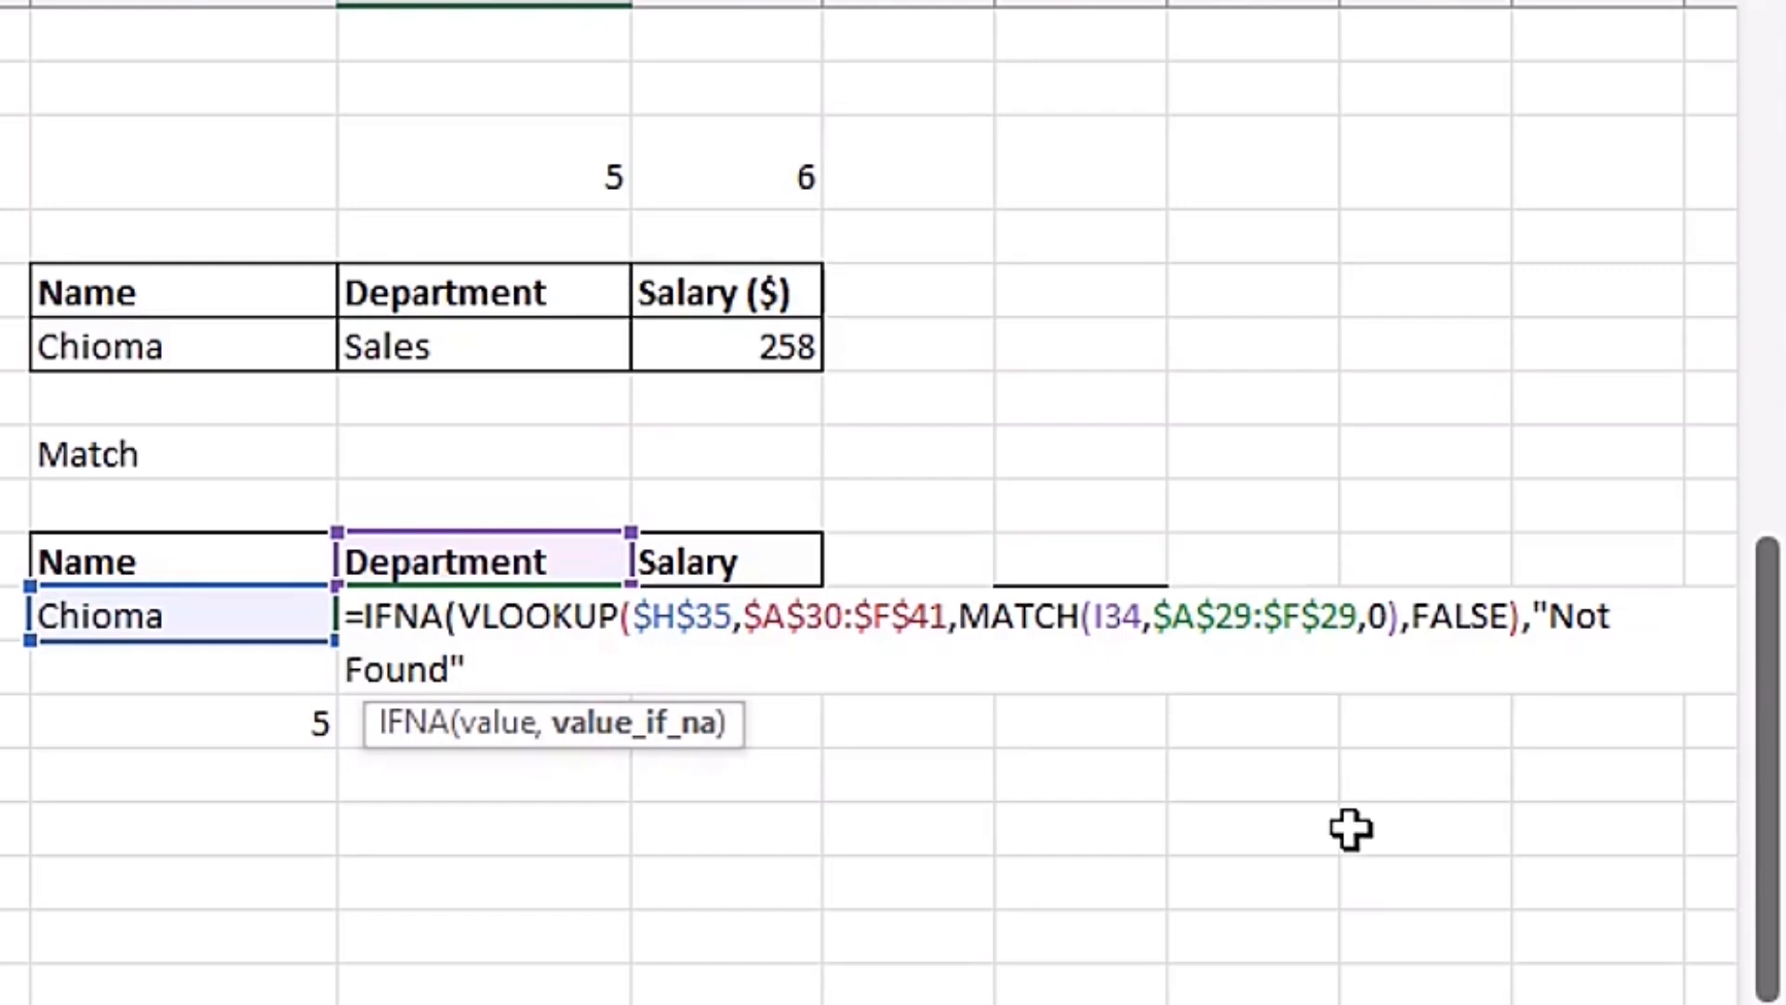
{"action": "type", "text": ")"}
{"action": "key", "text": "ctrl+Return"}
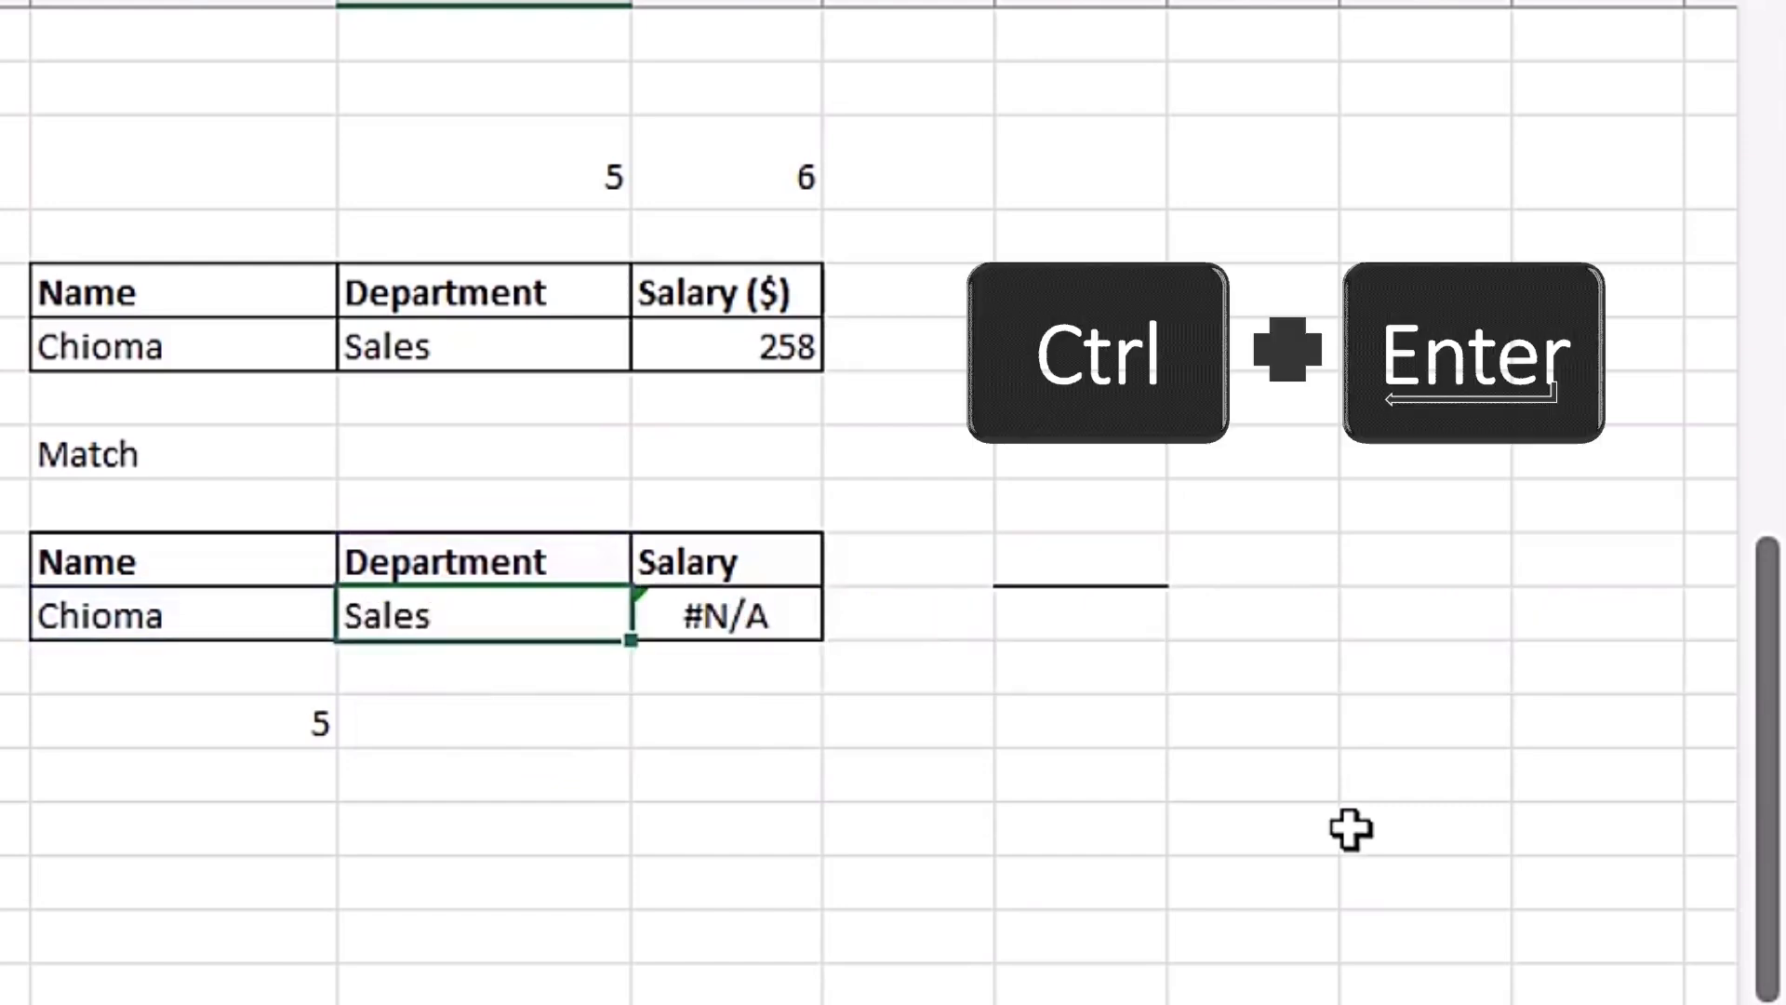
- Fill the I35 formula across to J35 and replace the header in J34 with a copy of the Salary ($) header in F29
{"action": "left_click_drag", "start_coordinate": [741, 635], "coordinate": [786, 631]}
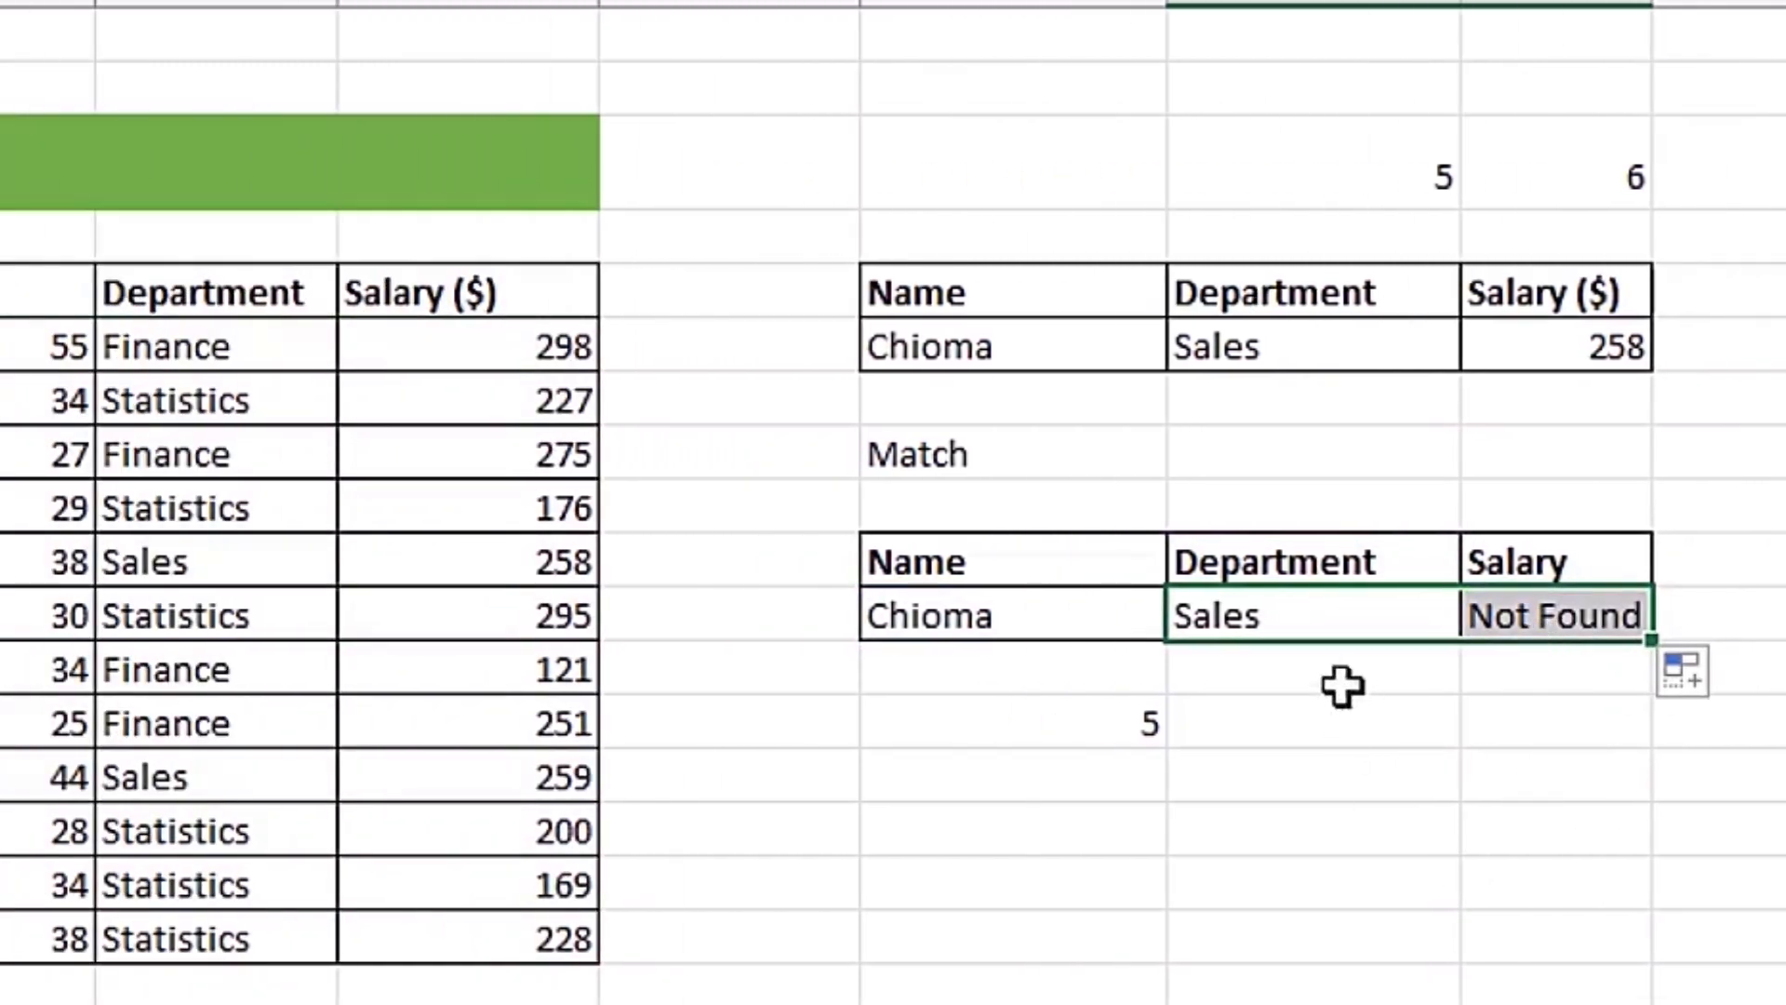
{"action": "left_click", "coordinate": [1551, 562]}
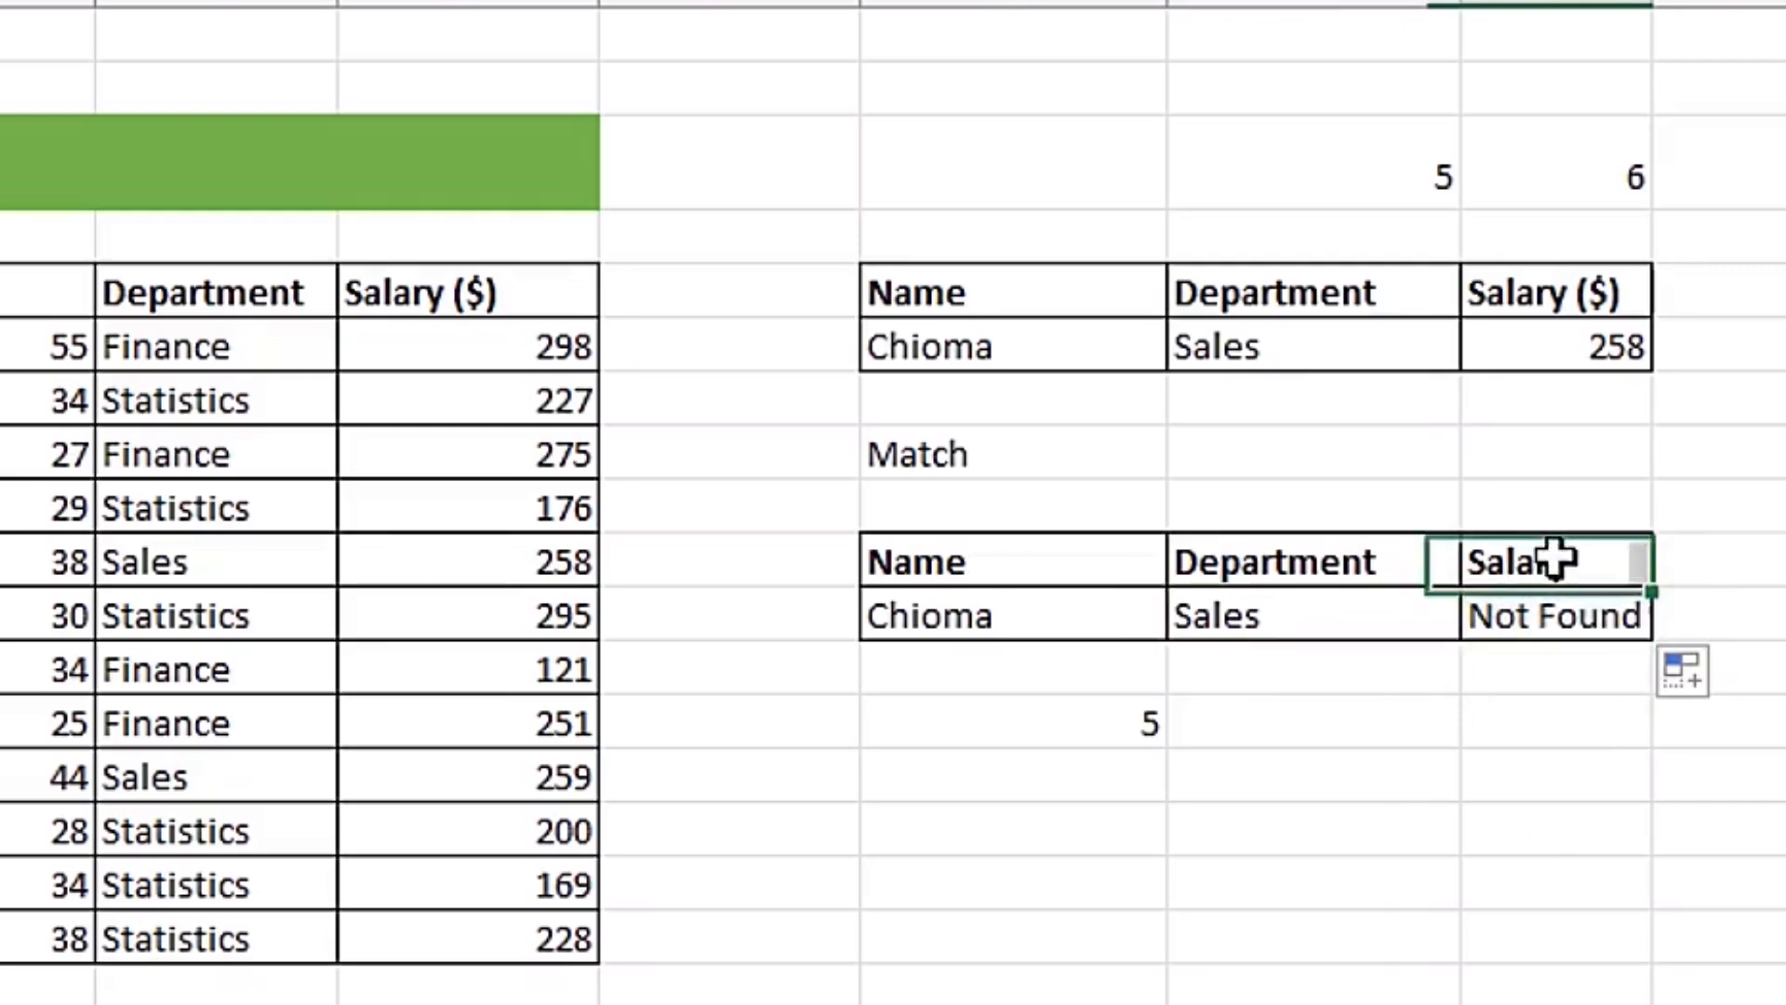
{"action": "left_click", "coordinate": [456, 290]}
{"action": "key", "text": "ctrl+c"}
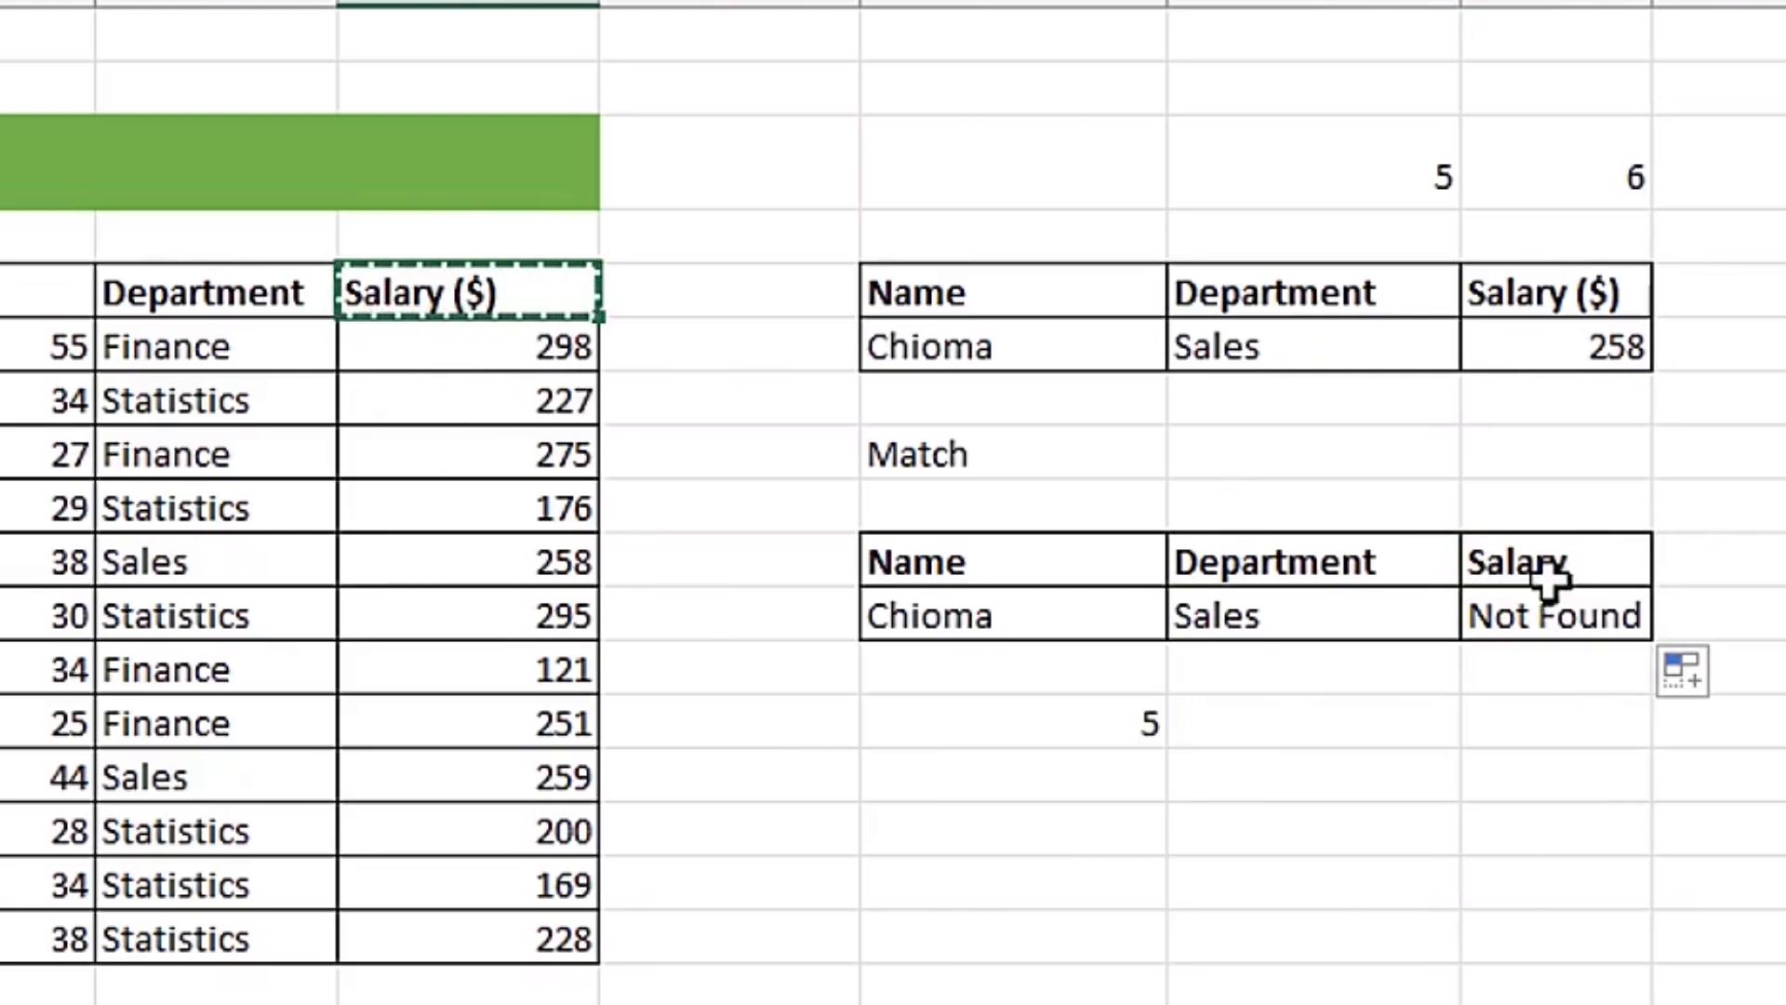
{"action": "left_click", "coordinate": [1540, 556]}
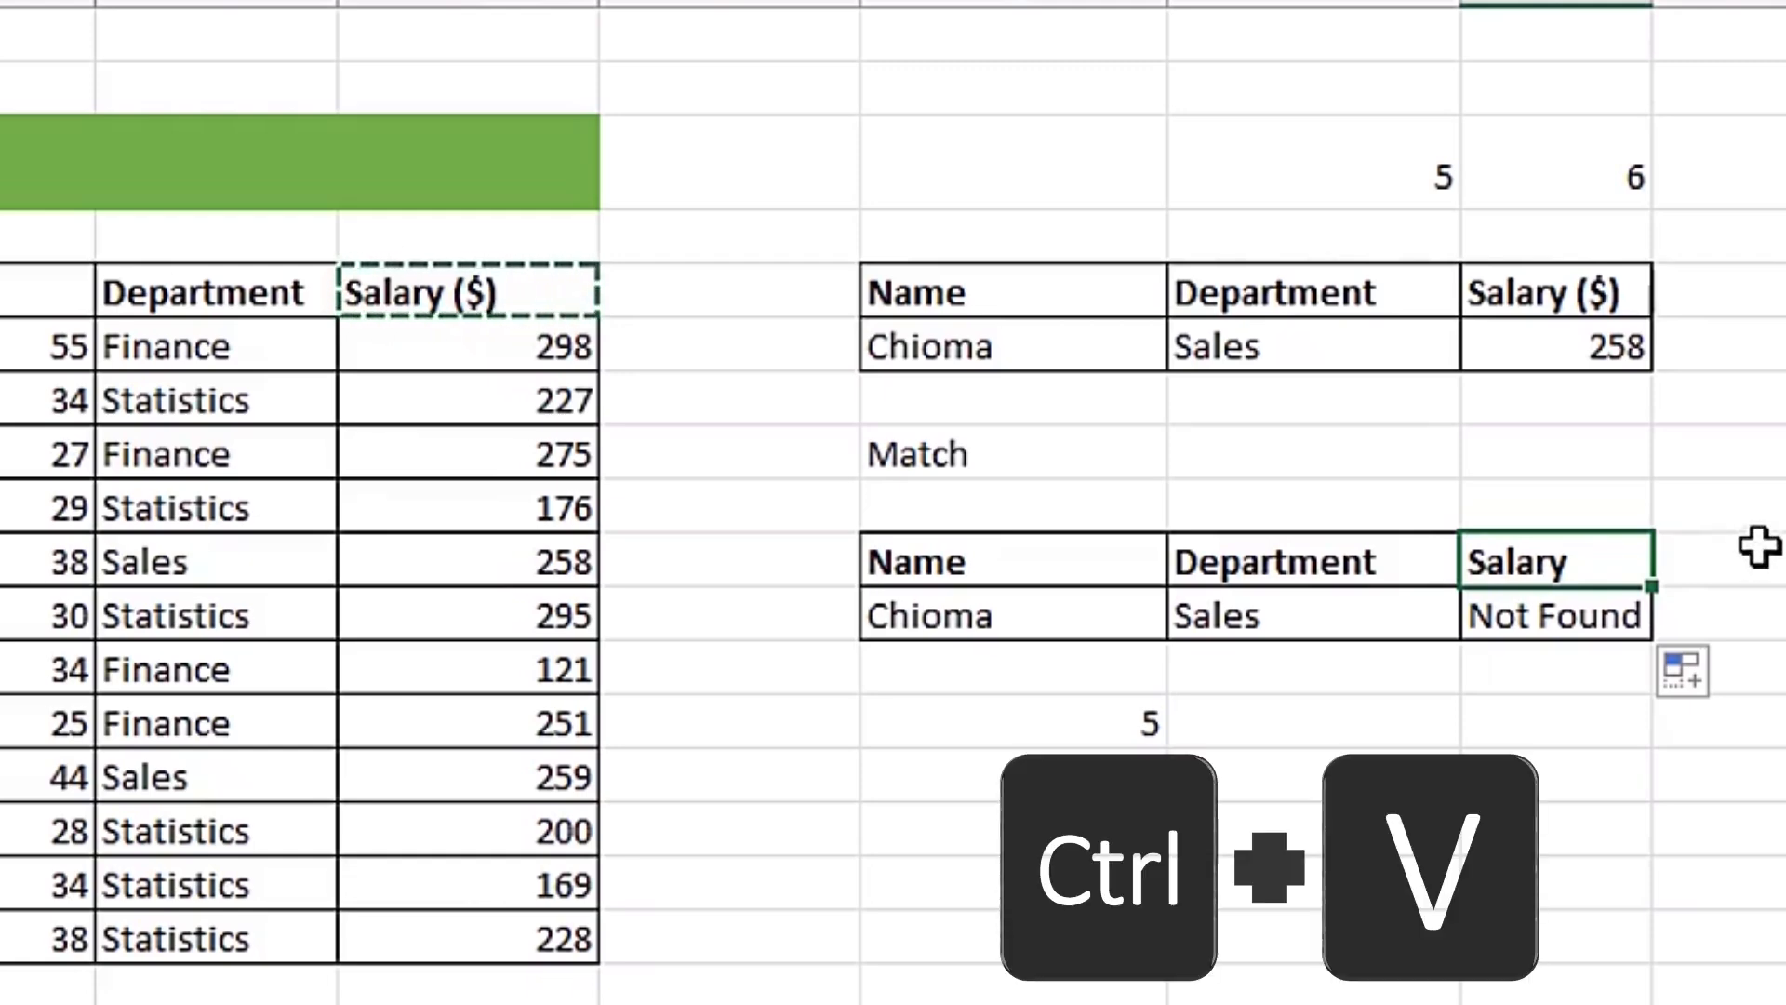
{"action": "key", "text": "ctrl+v"}
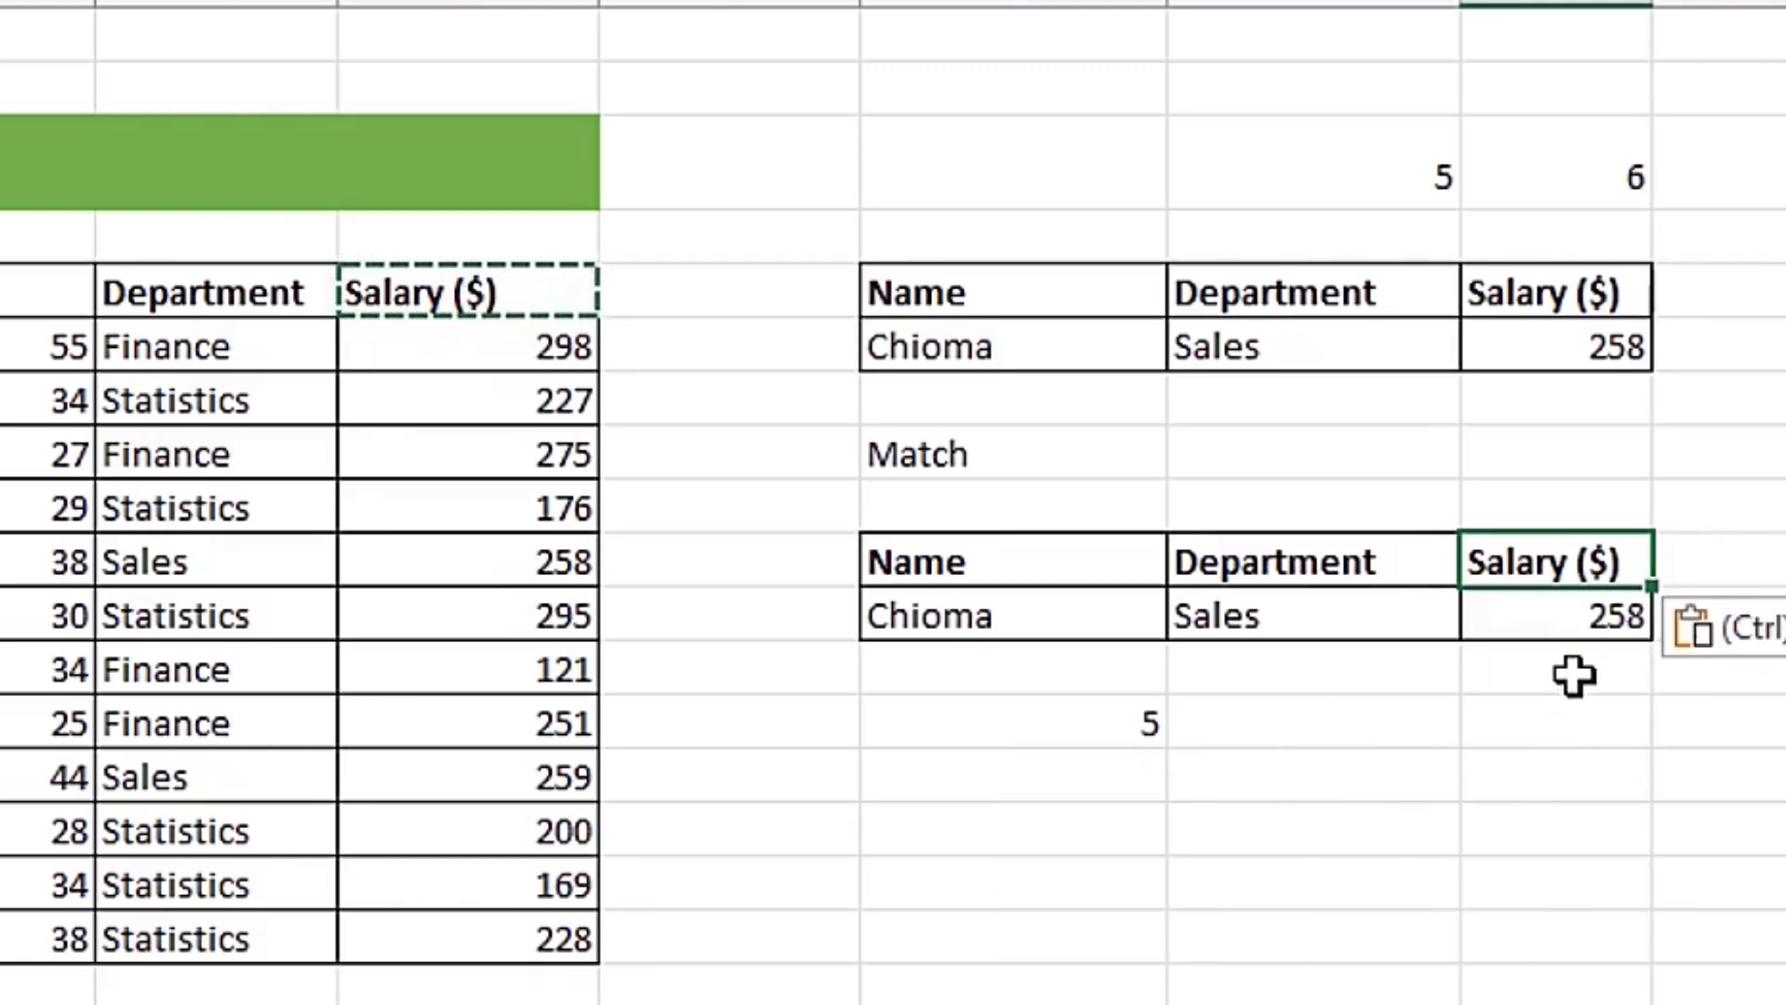
{"action": "key", "text": "Escape"}
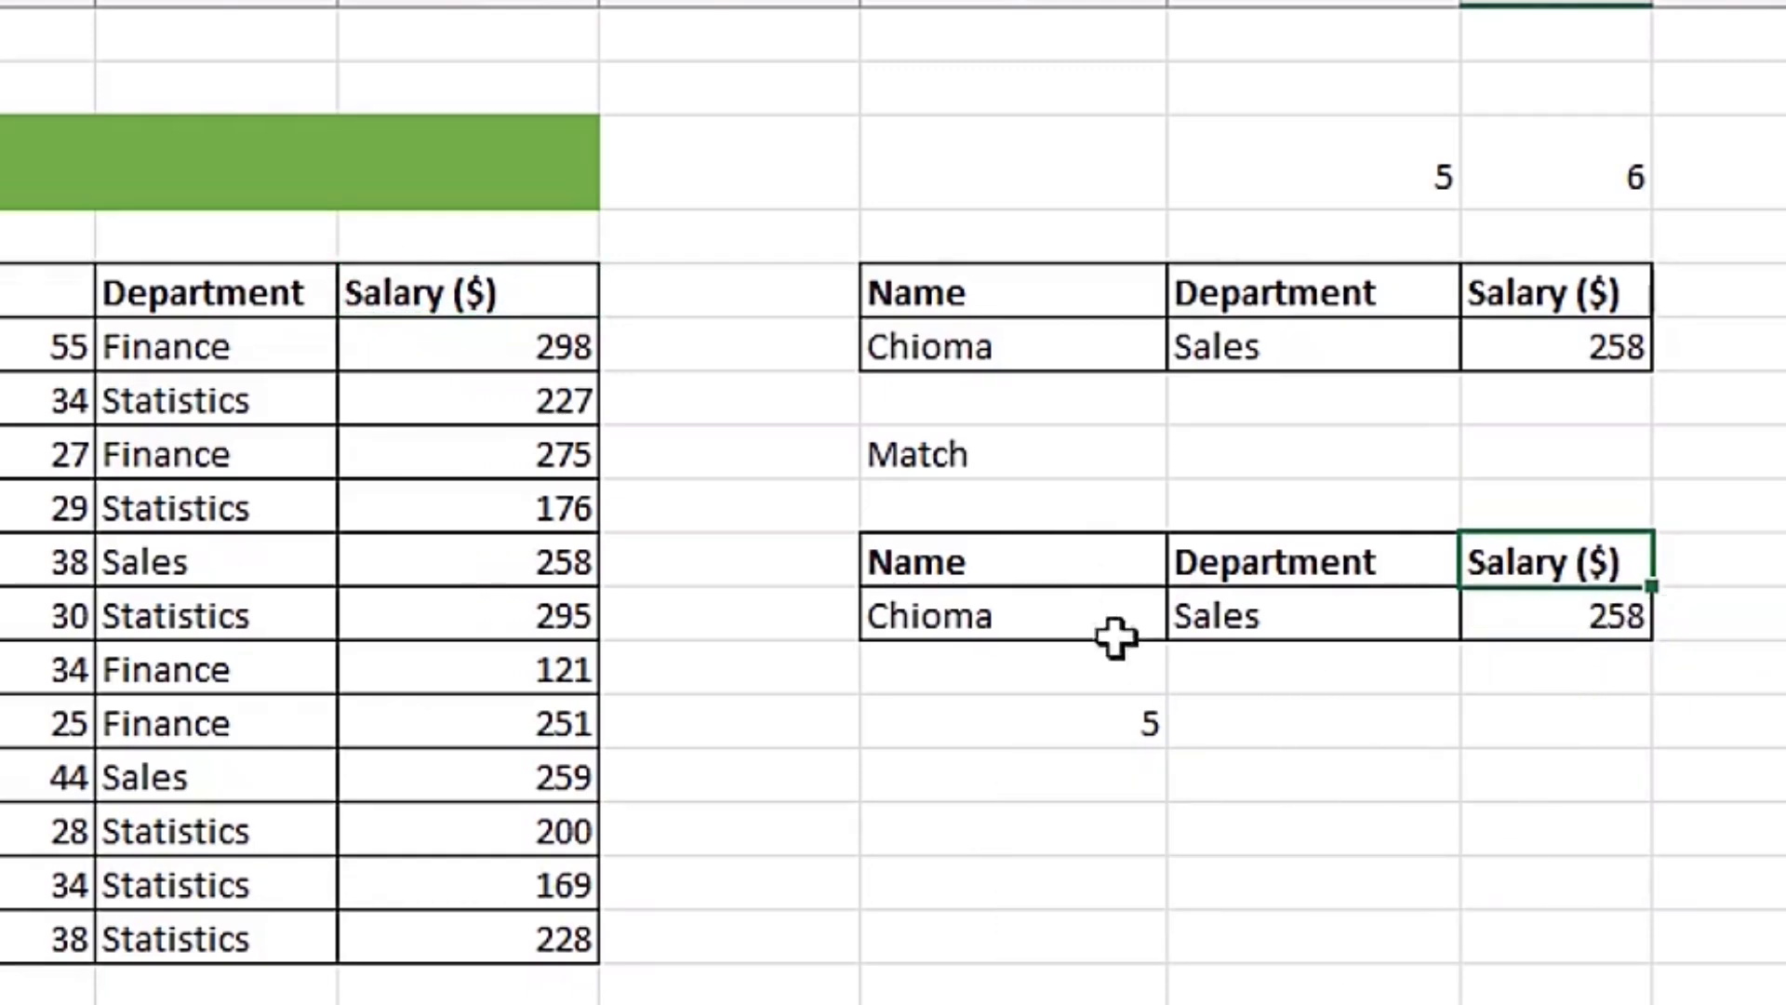
- Set the lookup names in both H35 and H30 to the worker listed in A40
{"action": "left_click", "coordinate": [1117, 633]}
{"action": "left_click", "coordinate": [1191, 615]}
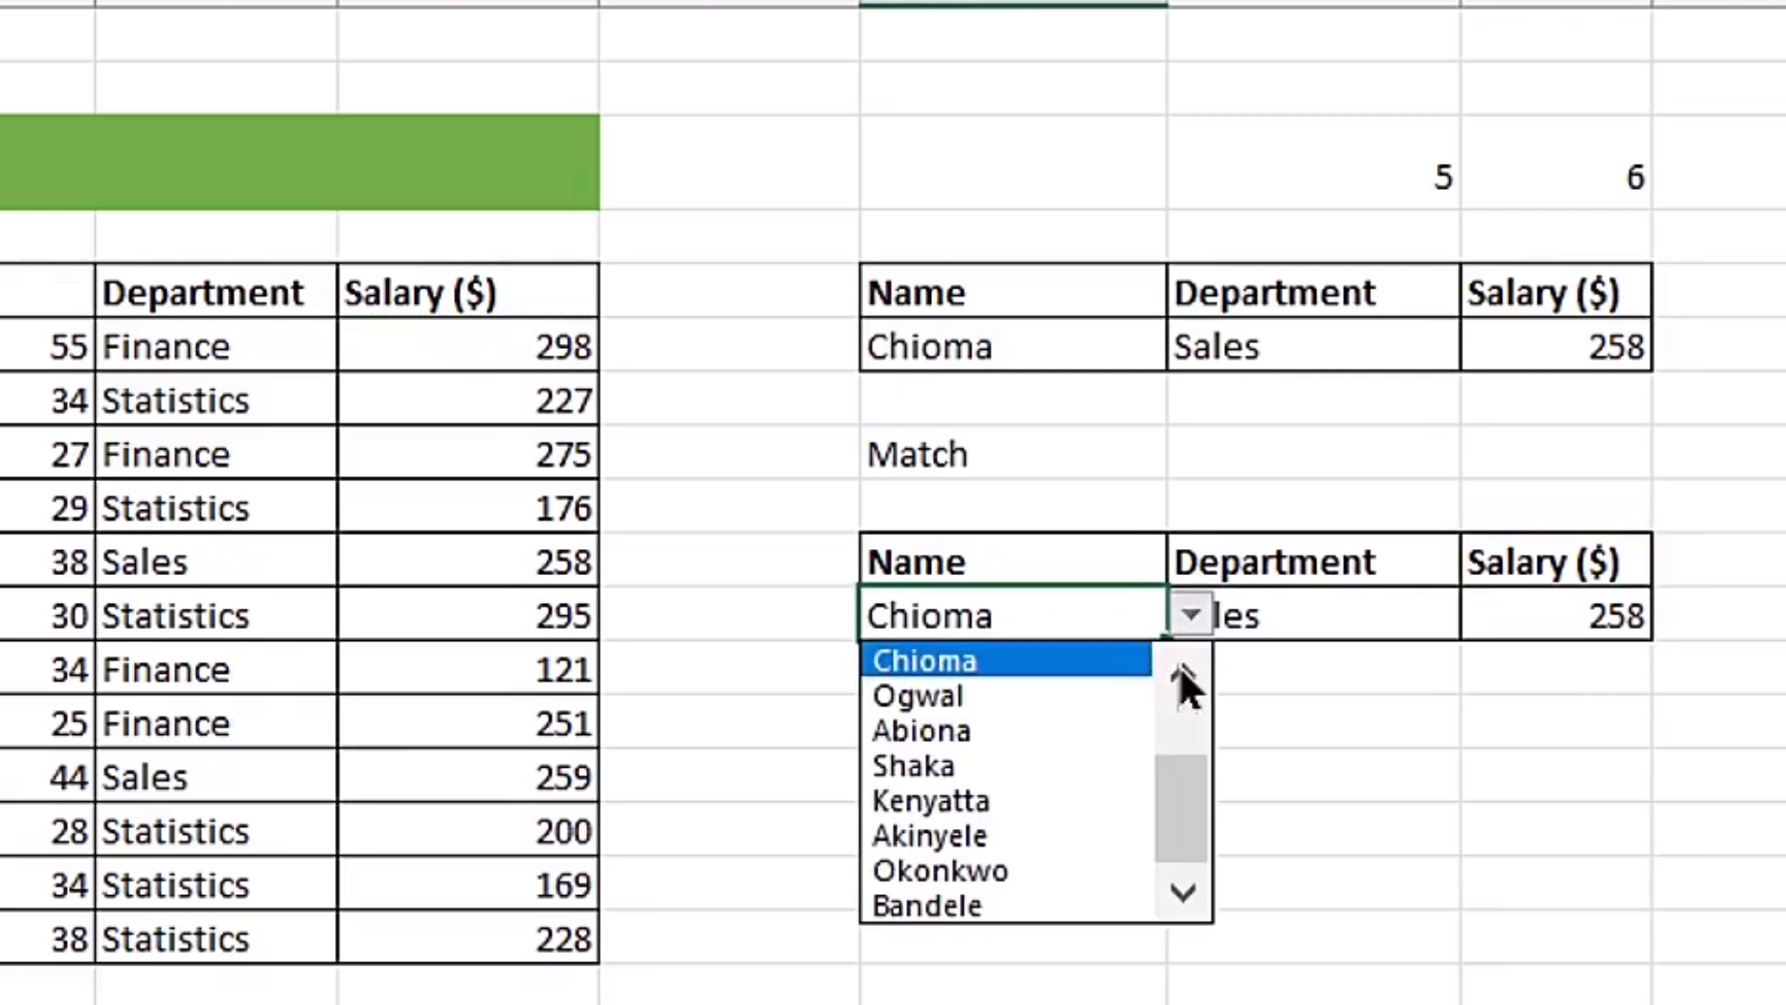
{"action": "left_click", "coordinate": [997, 869]}
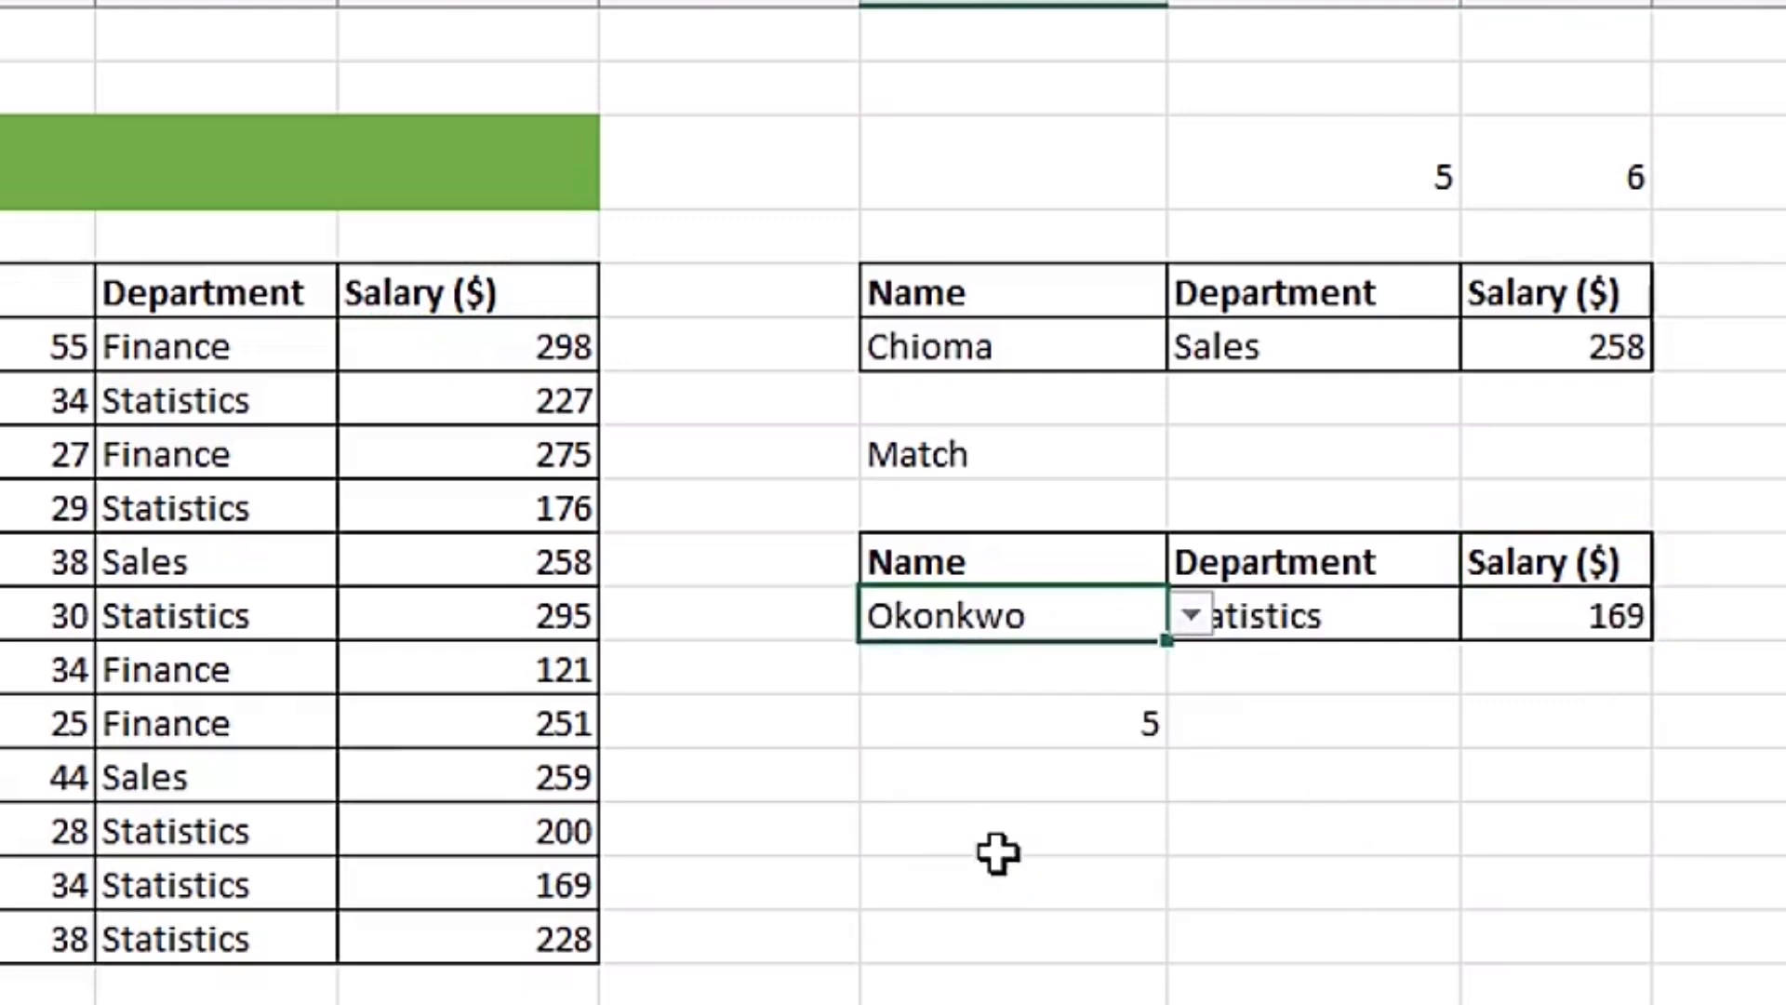
{"action": "left_click", "coordinate": [1291, 668]}
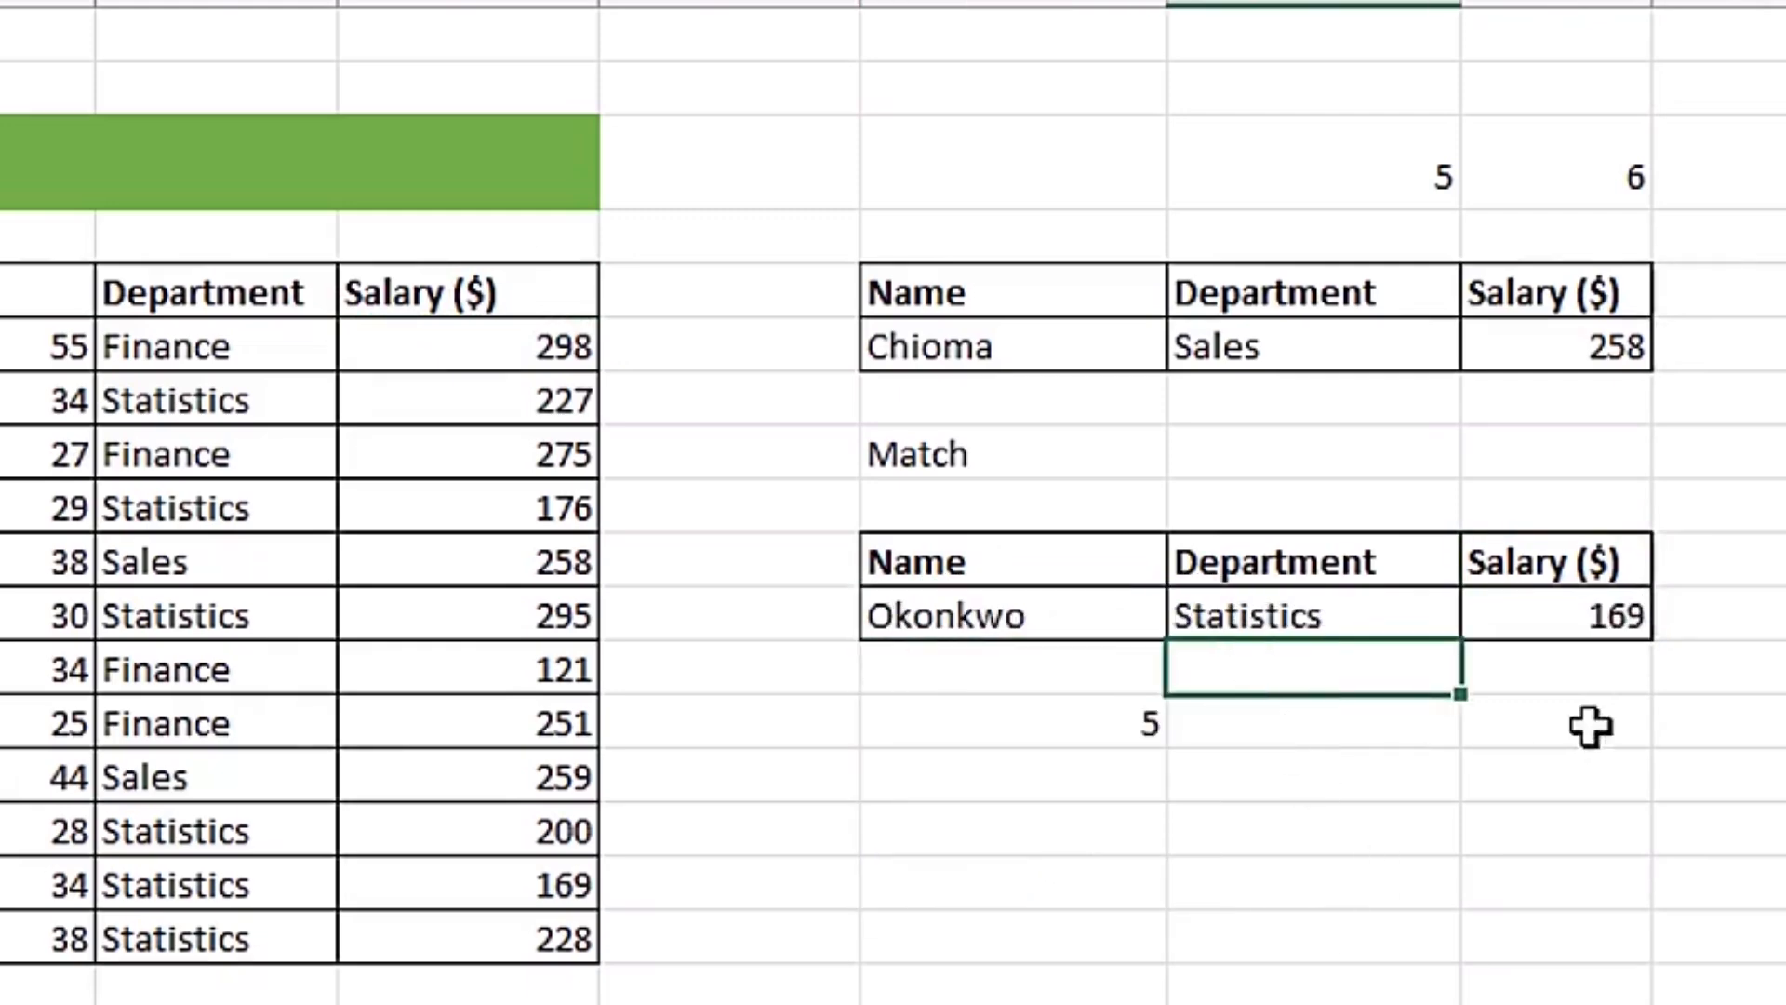
{"action": "left_click", "coordinate": [1036, 335]}
{"action": "left_click", "coordinate": [1193, 347]}
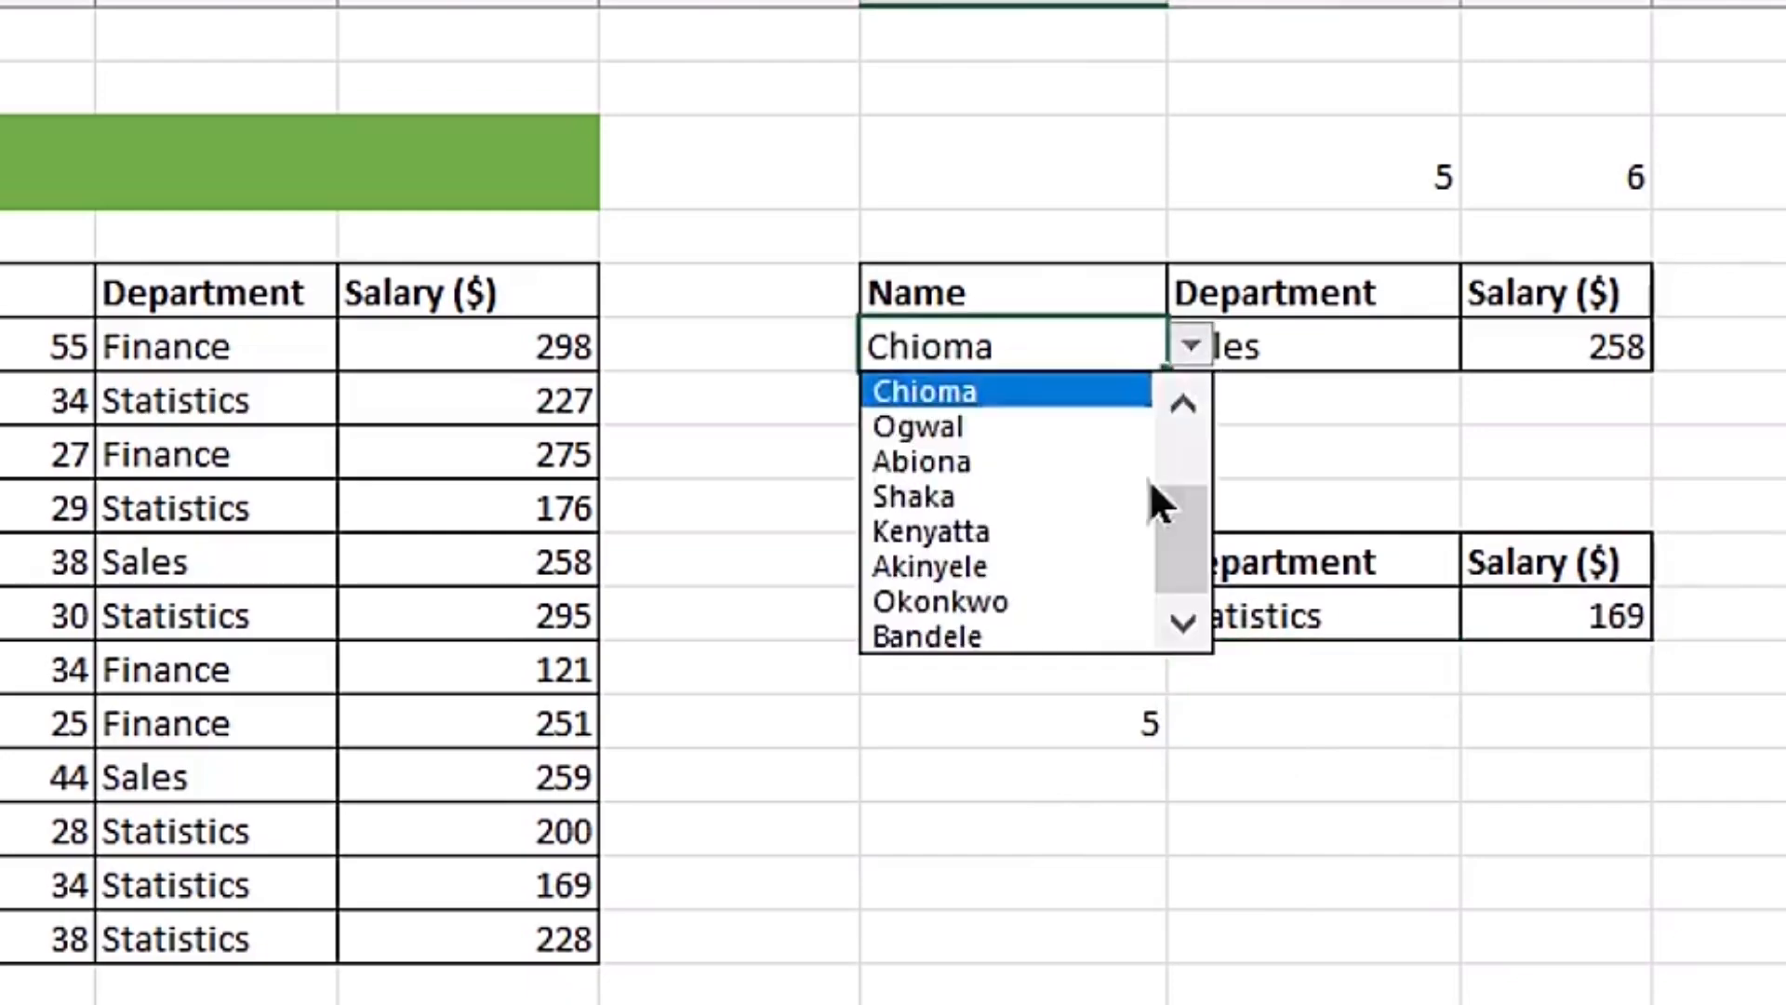
{"action": "left_click", "coordinate": [1097, 601]}
{"action": "left_click", "coordinate": [1636, 767]}
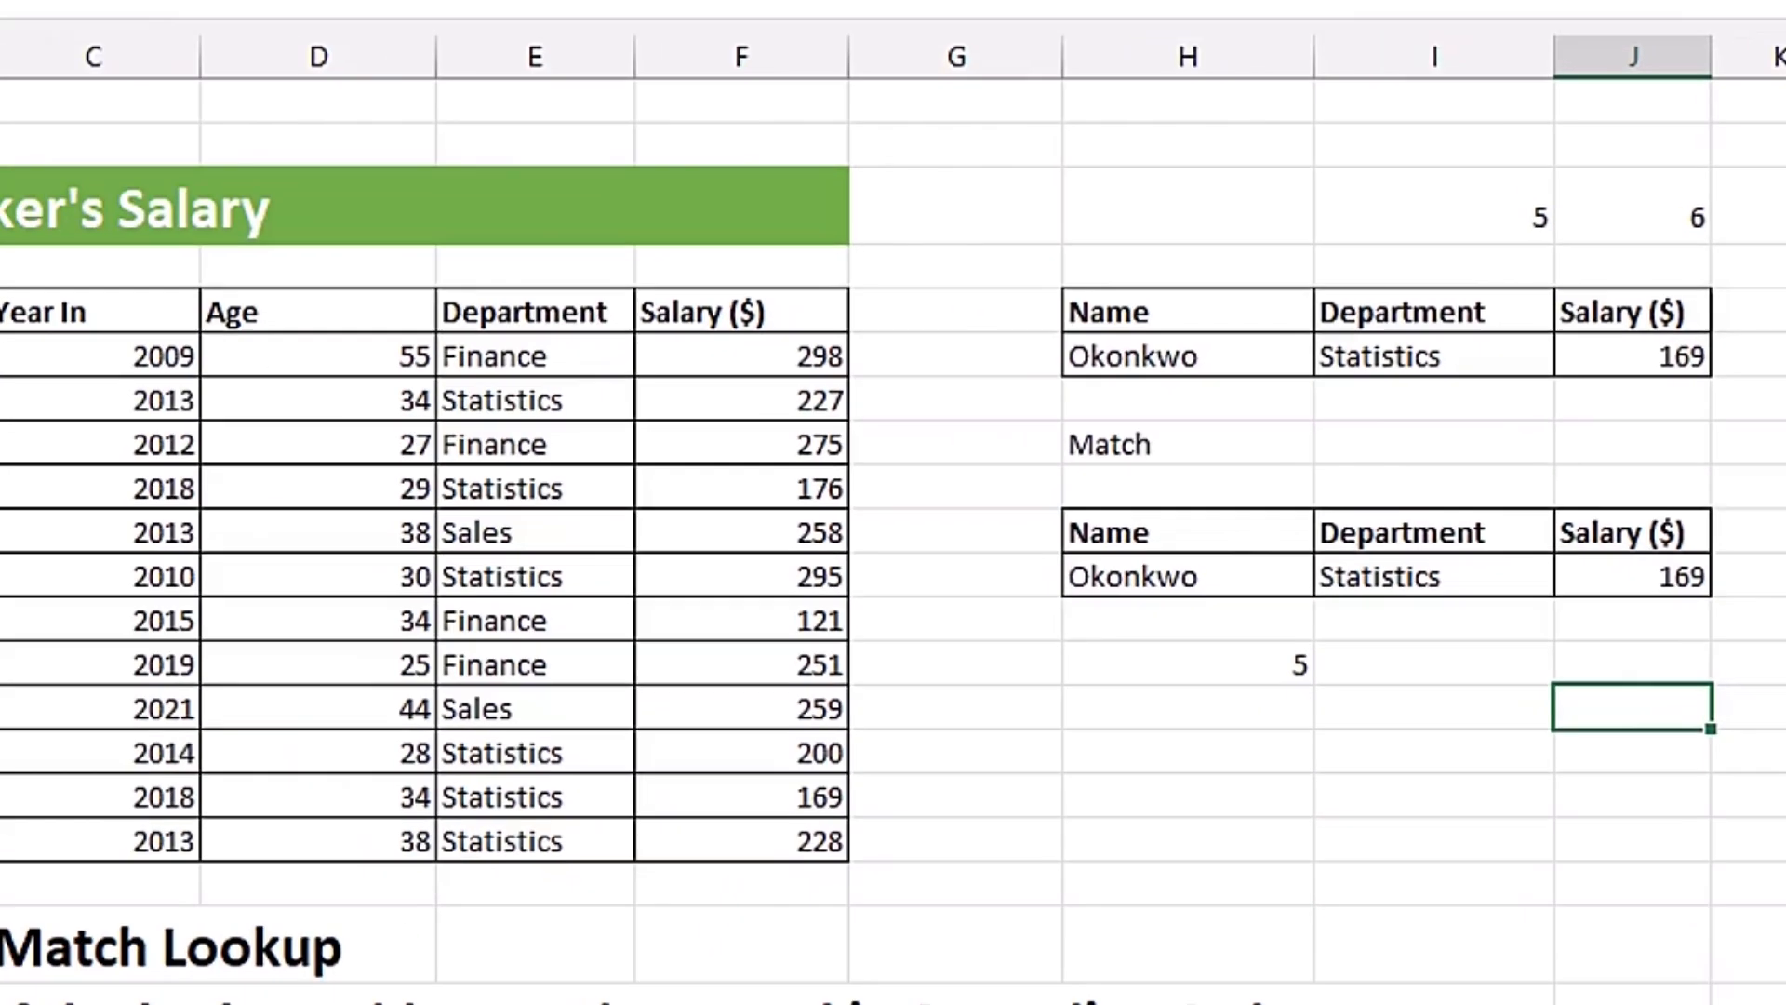
{"action": "left_click_drag", "start_coordinate": [168, 721], "coordinate": [992, 710]}
{"action": "left_click", "coordinate": [1526, 649]}
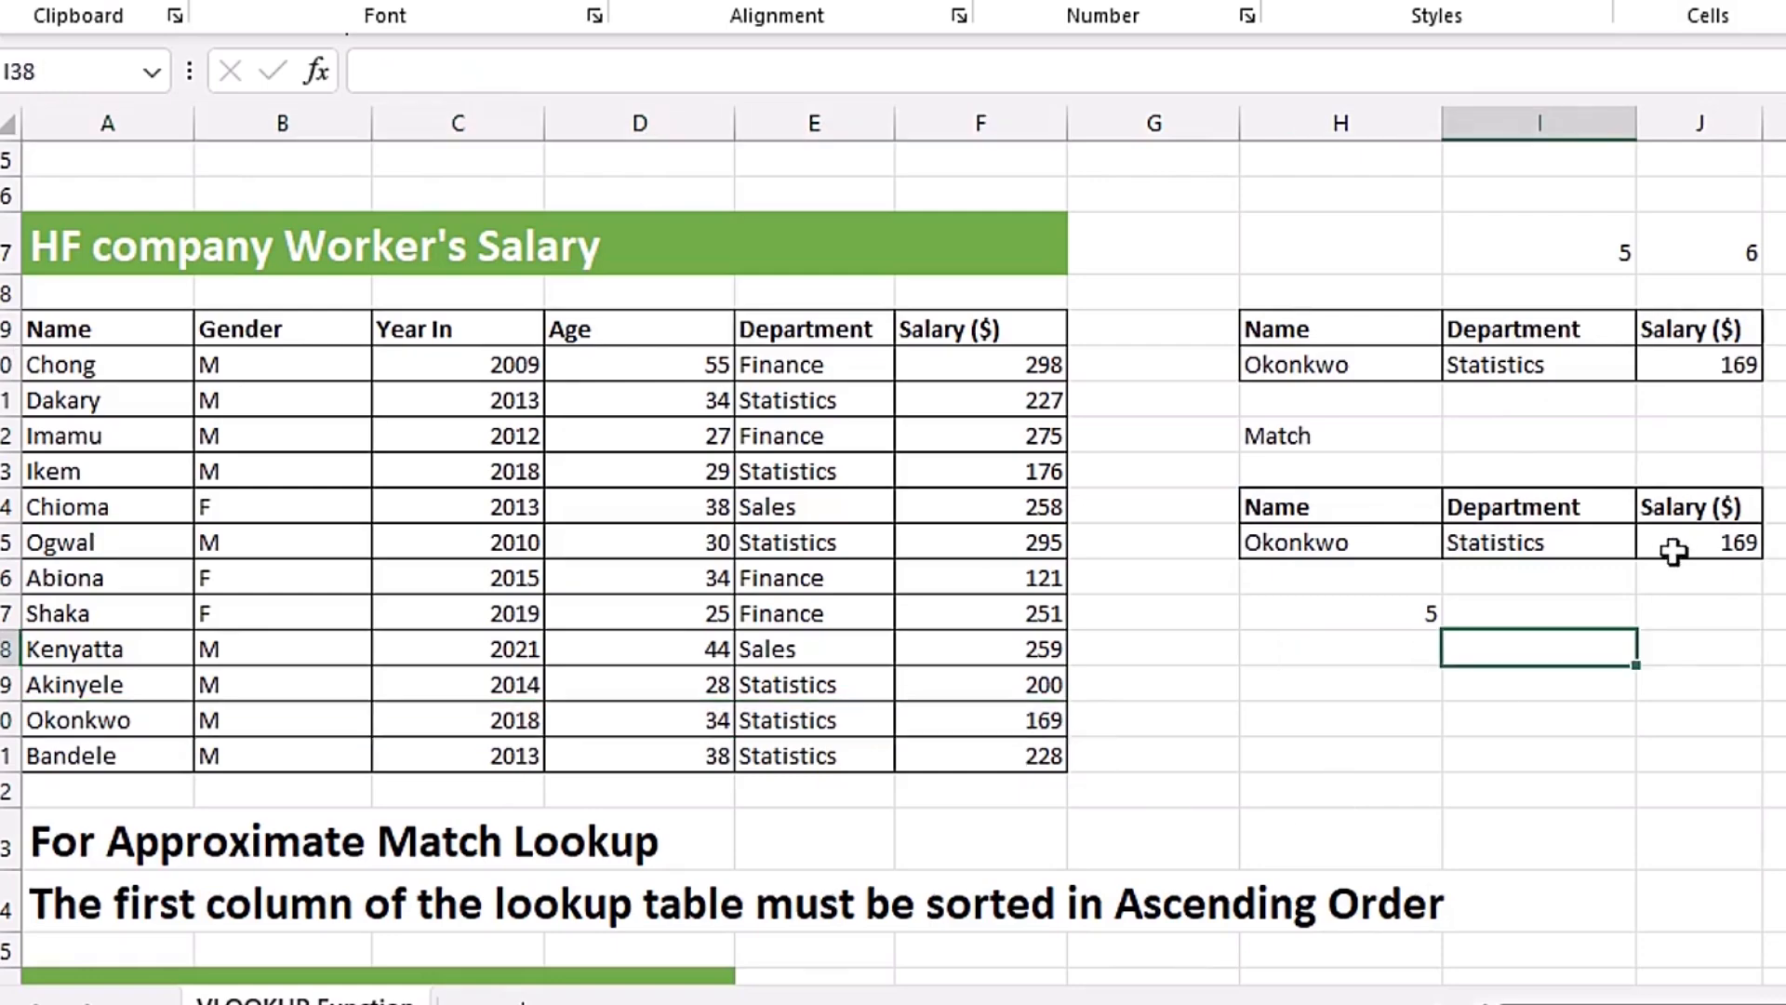
- Insert a blank column before the Year In column to test both lookup formulas, and undo the insertion
{"action": "left_click", "coordinate": [450, 121]}
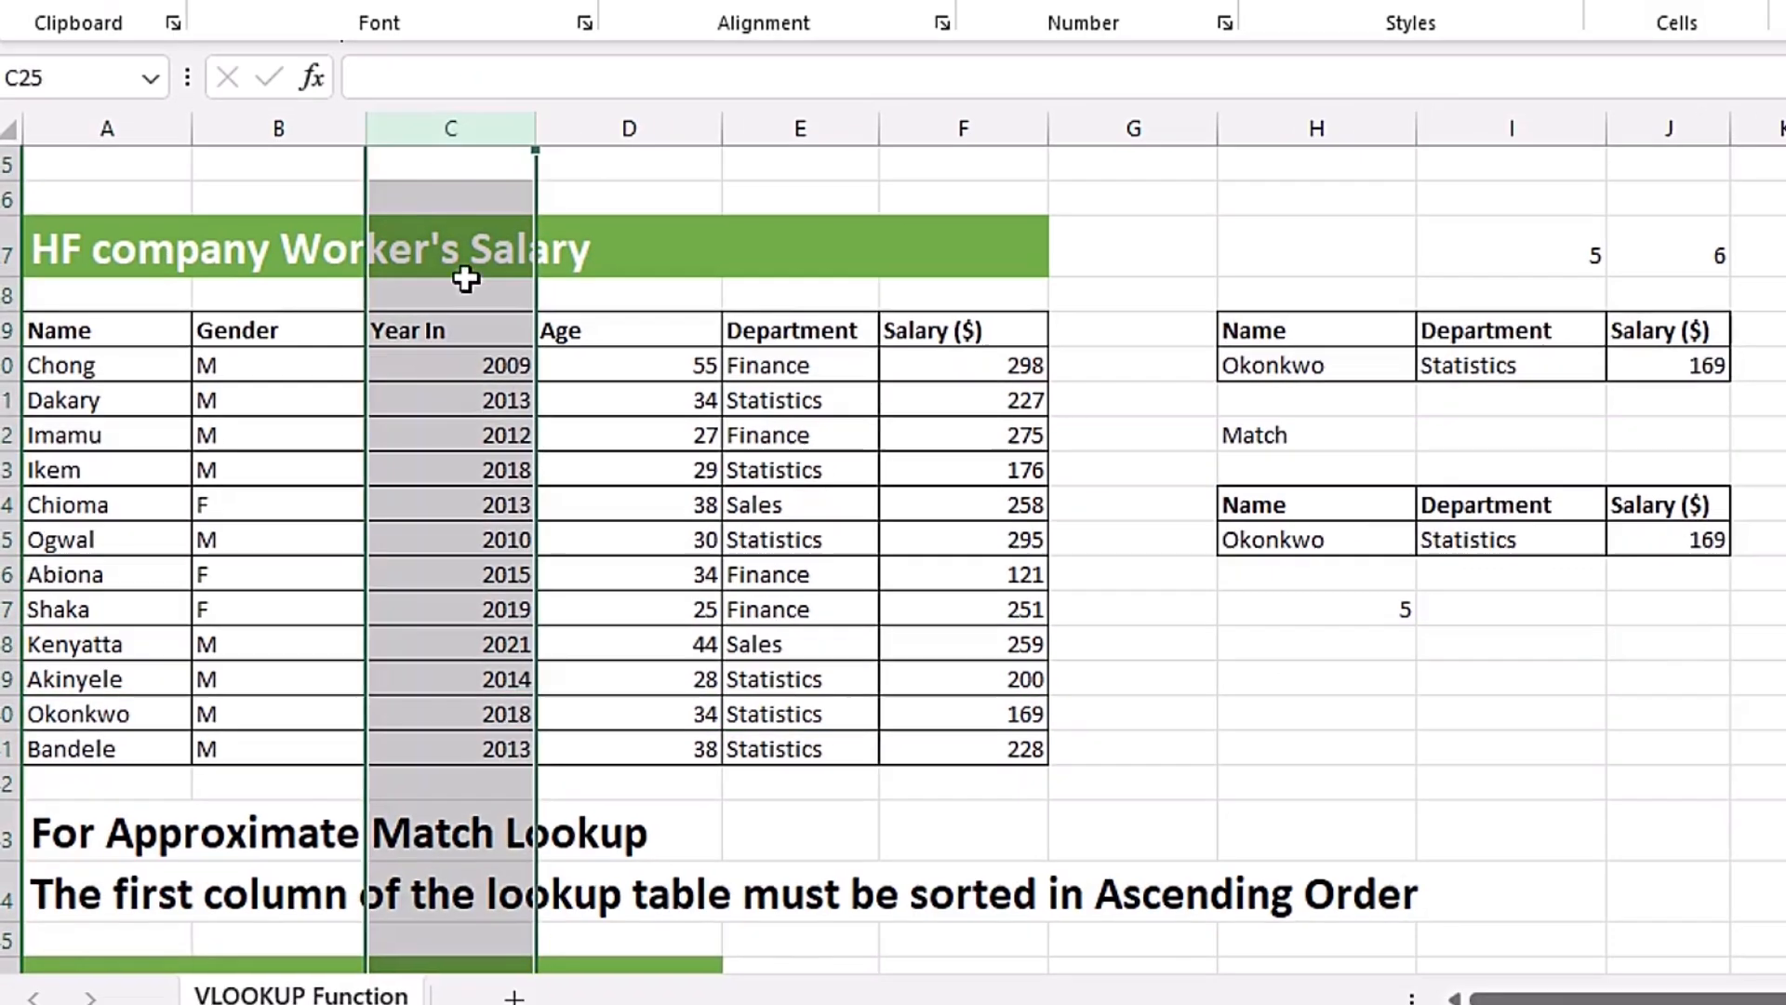
{"action": "right_click", "coordinate": [464, 190]}
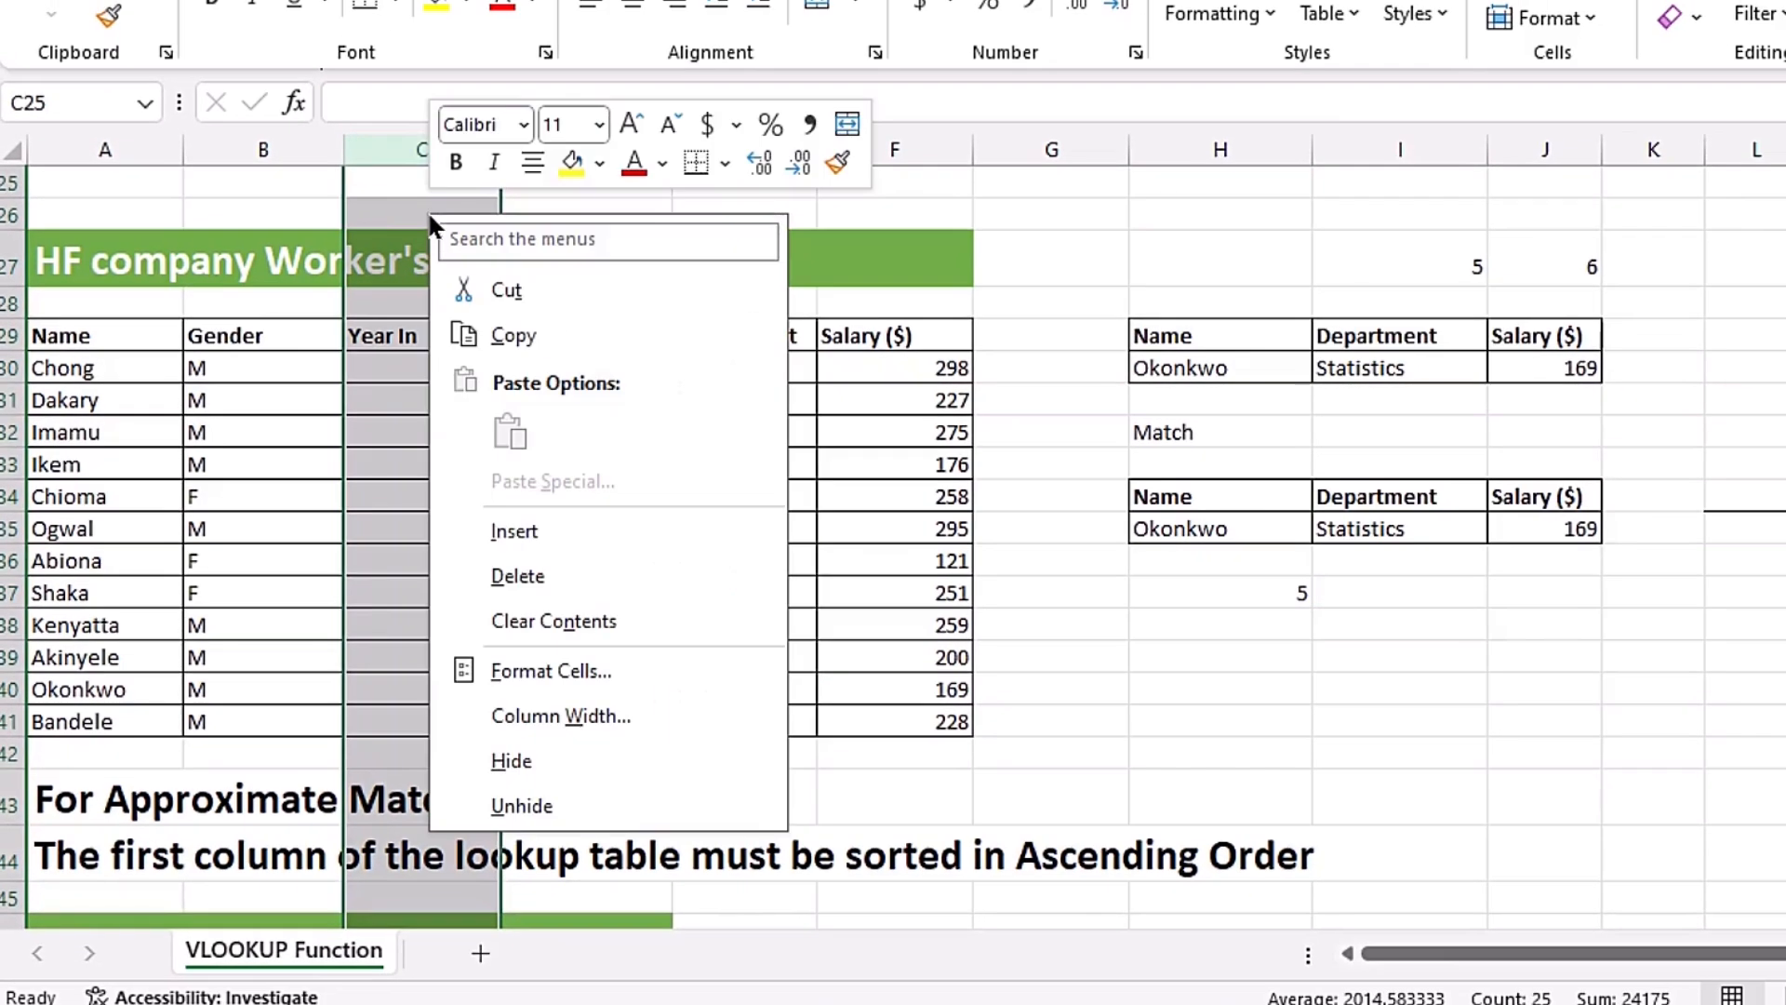
{"action": "left_click", "coordinate": [538, 525]}
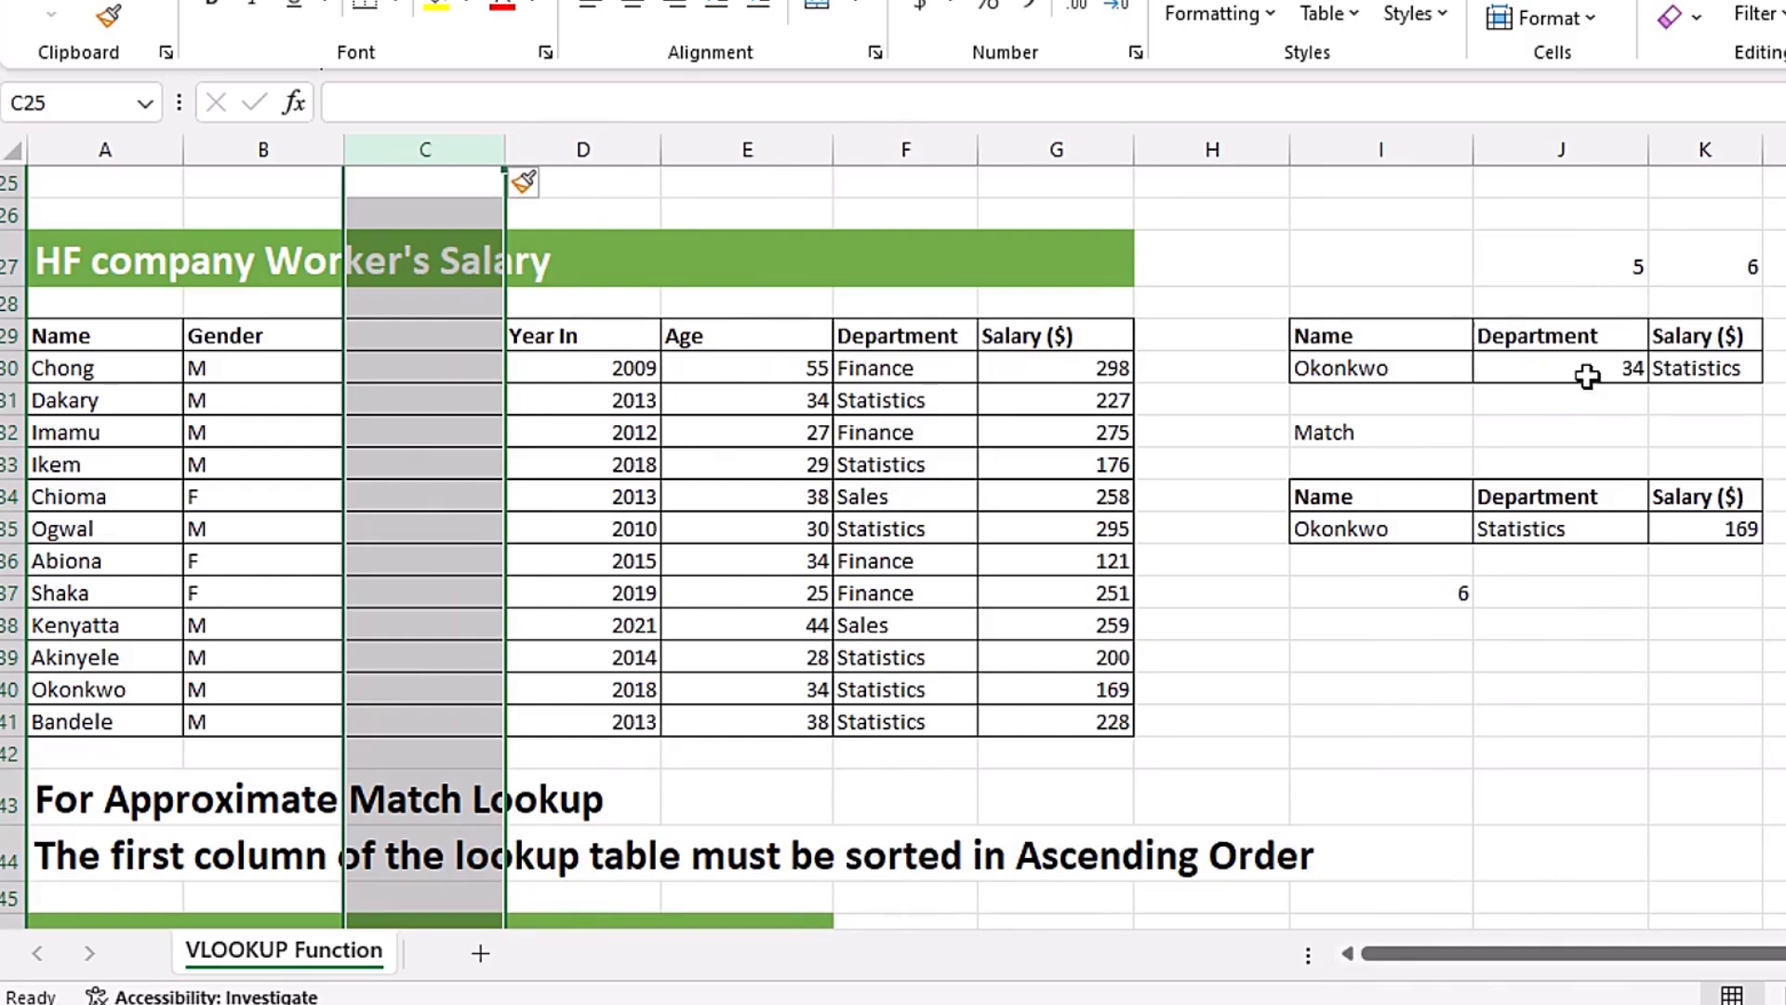
{"action": "key", "text": "ctrl+z"}
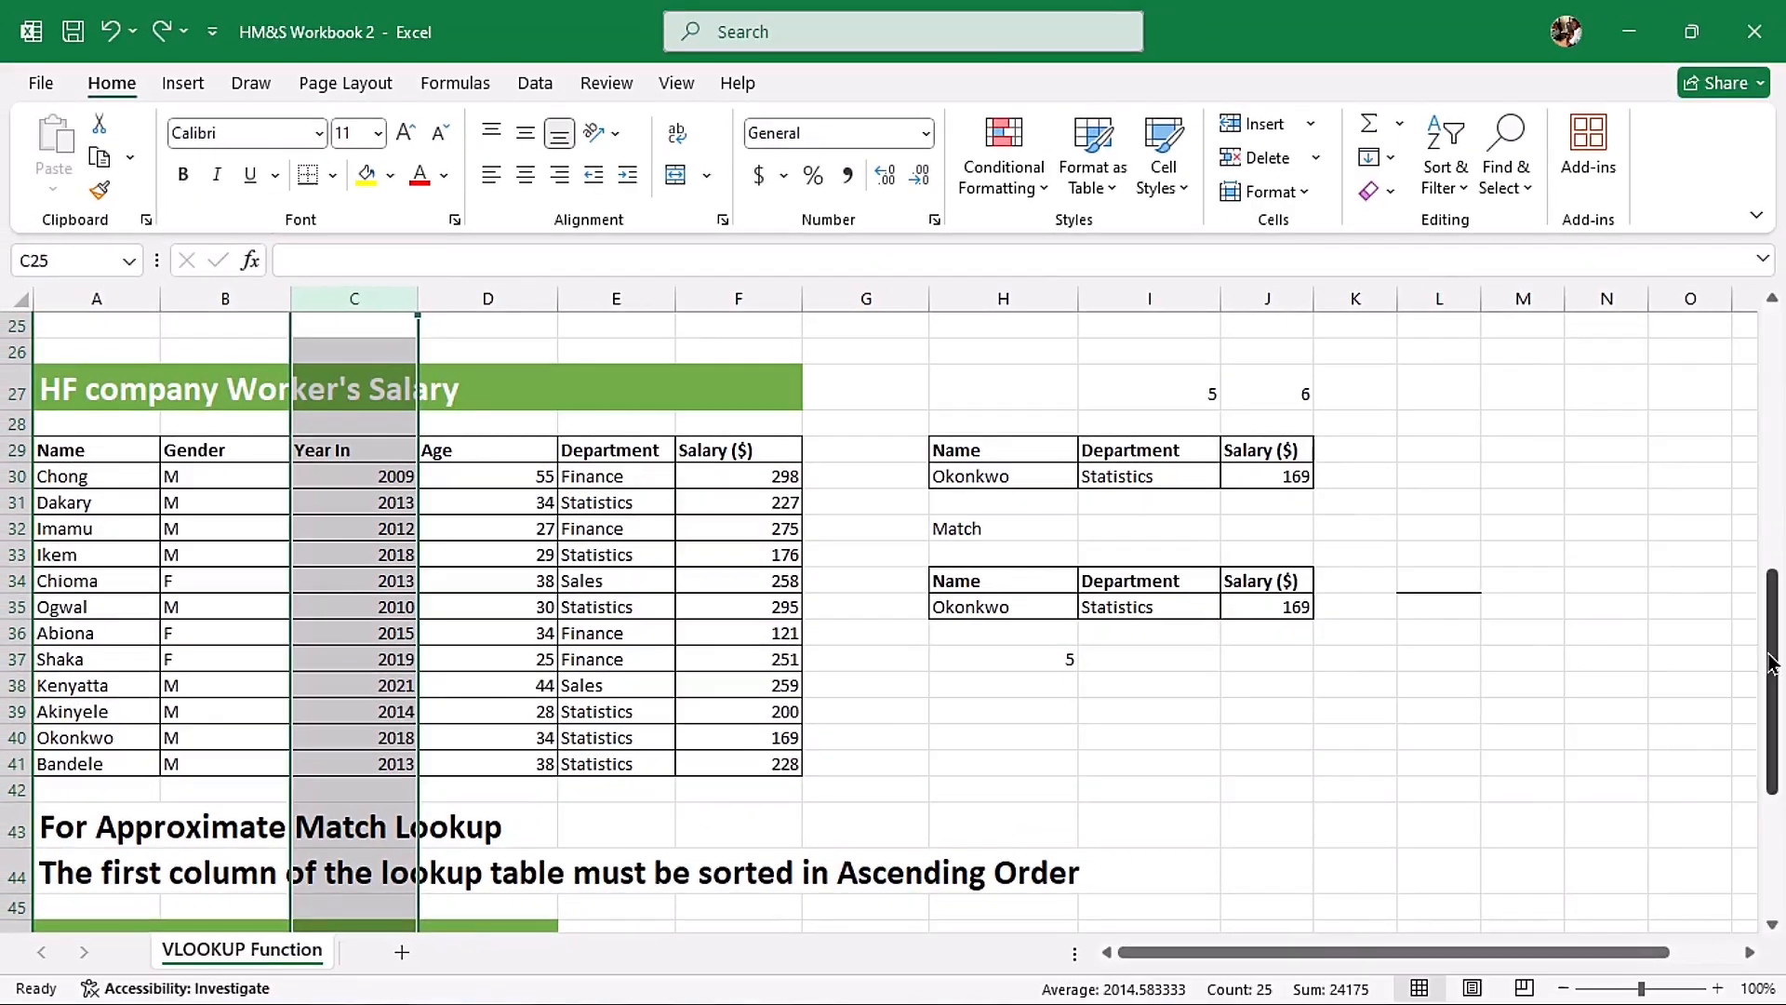
- Narrow column H between the commission lookup table and the Rev Category table in the approximate match section
{"action": "left_click_drag", "start_coordinate": [1770, 681], "coordinate": [1778, 879]}
{"action": "scroll", "coordinate": [930, 604], "scroll_direction": "down", "scroll_amount": 2}
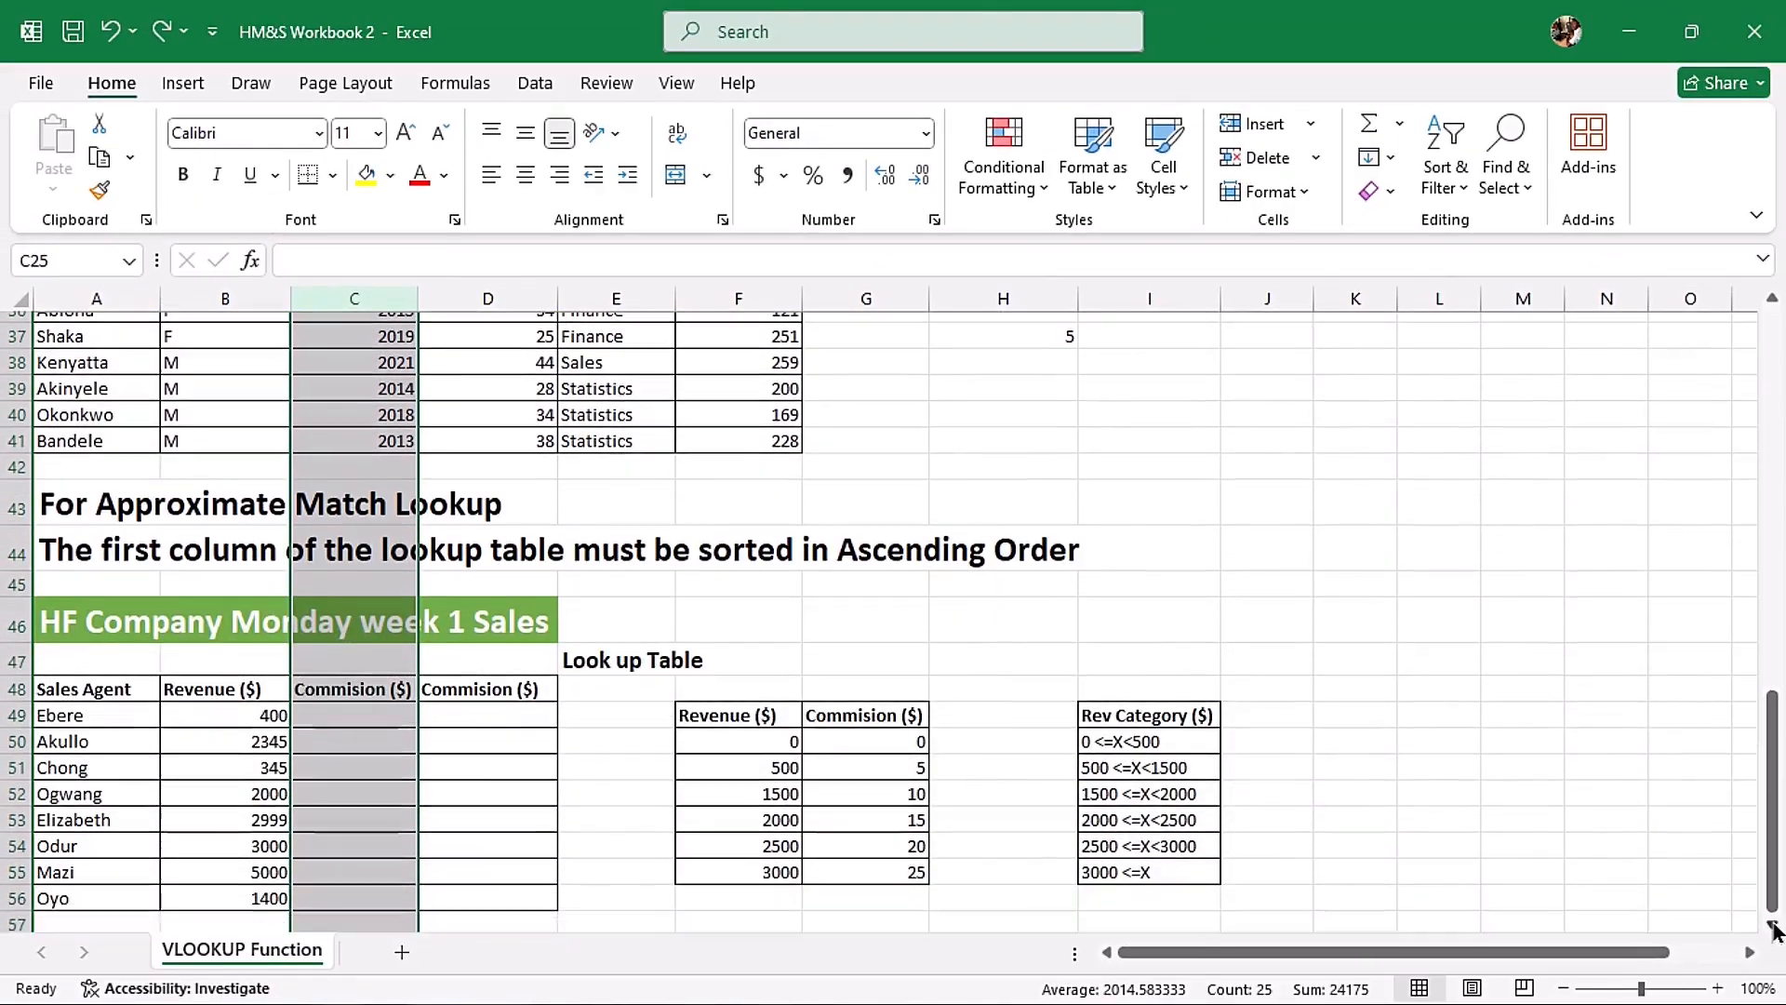
{"action": "left_click", "coordinate": [739, 453]}
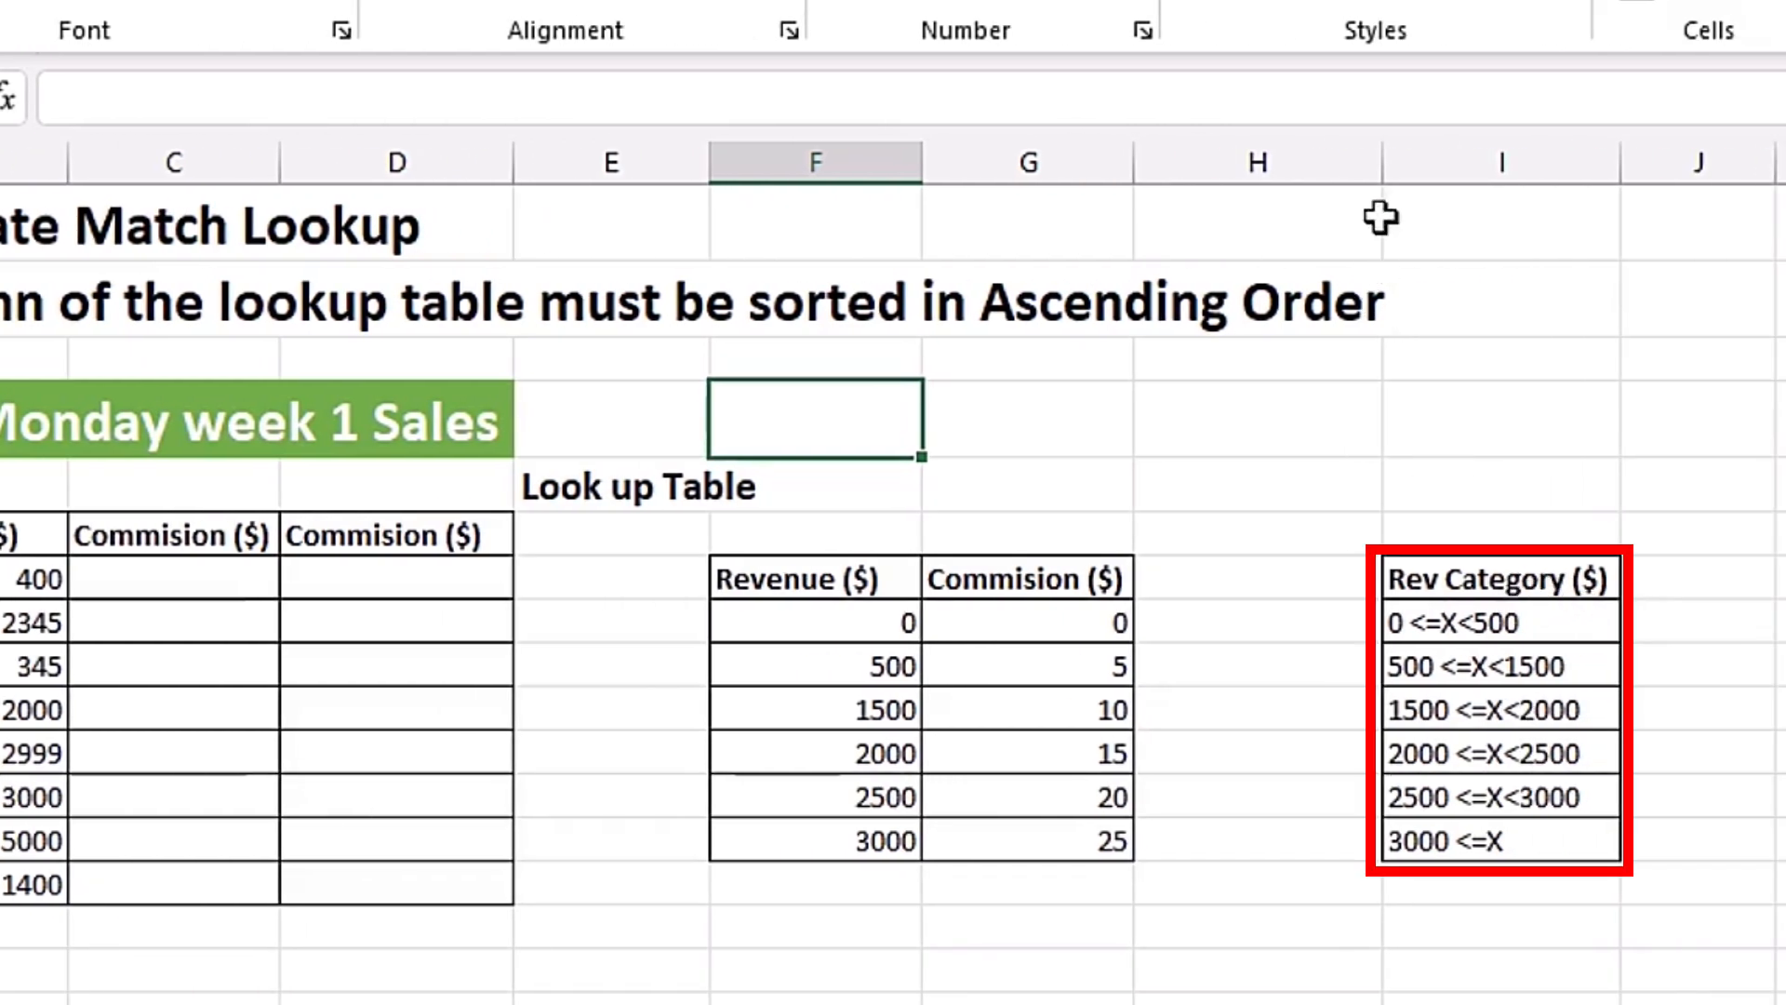
{"action": "left_click_drag", "start_coordinate": [1385, 166], "coordinate": [1183, 248]}
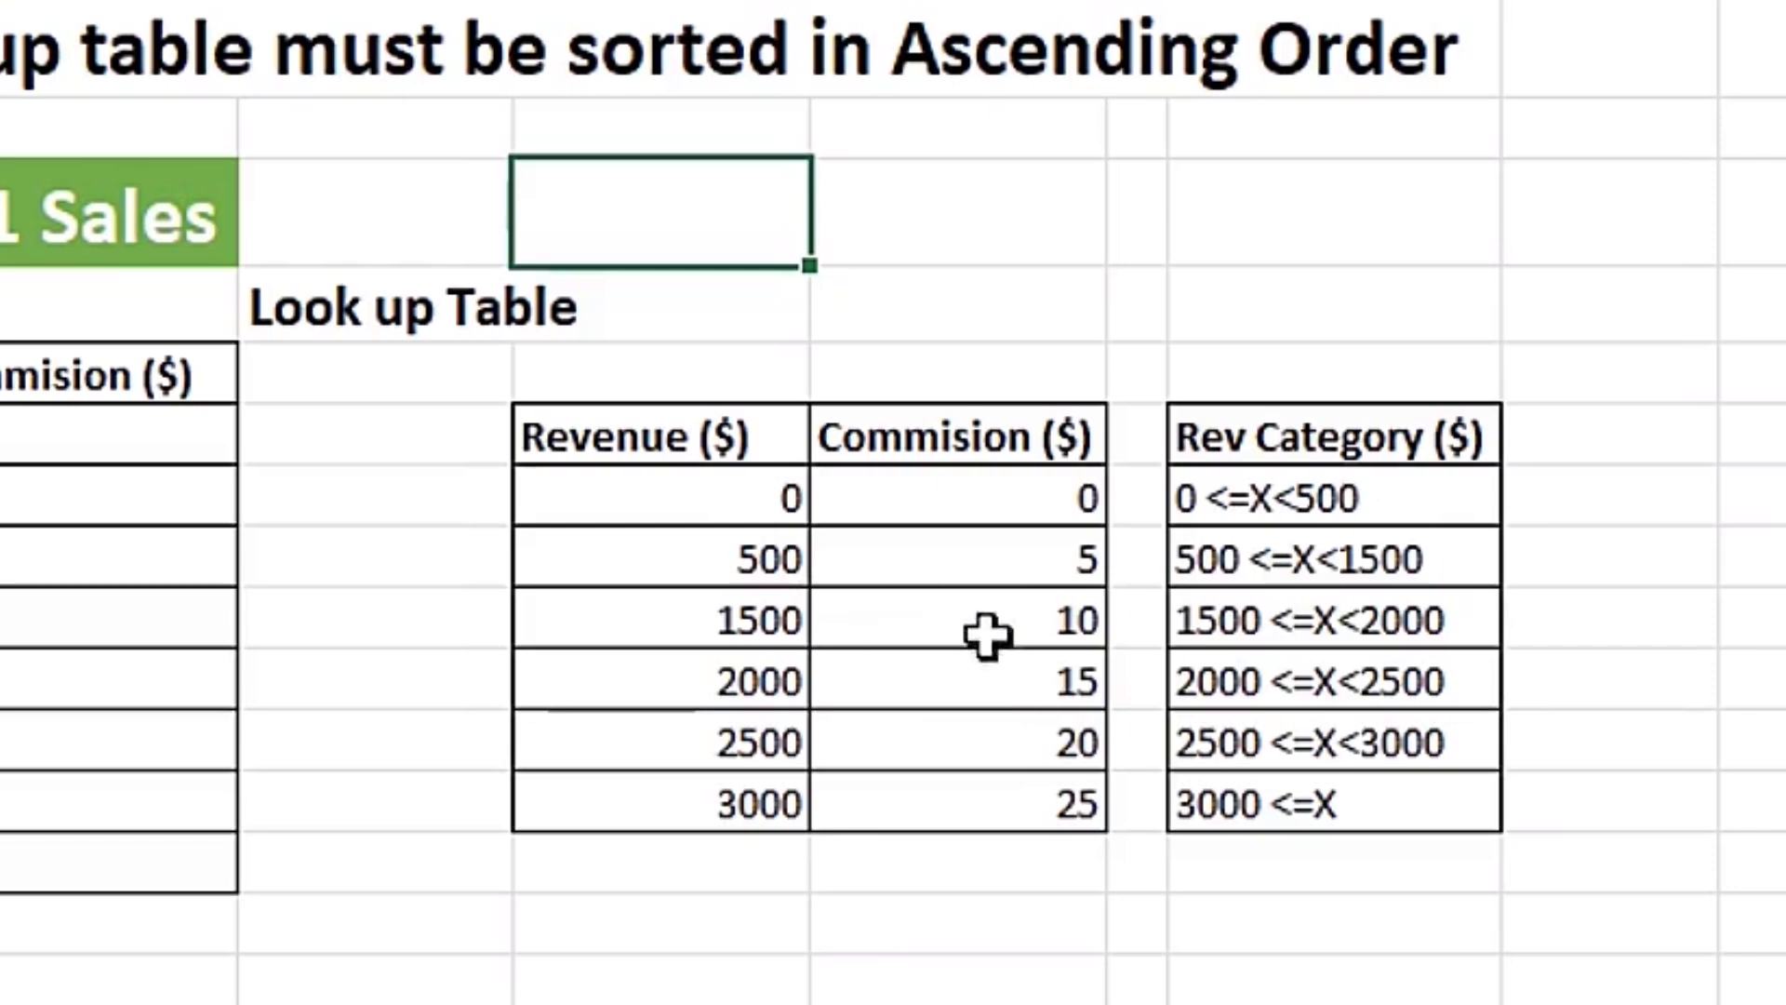
- Compare the lookup table's revenue thresholds and commissions with the Rev Category ranges, including the tier that applies to the first agent's revenue
{"action": "left_click_drag", "start_coordinate": [642, 559], "coordinate": [763, 559]}
{"action": "left_click", "coordinate": [700, 488]}
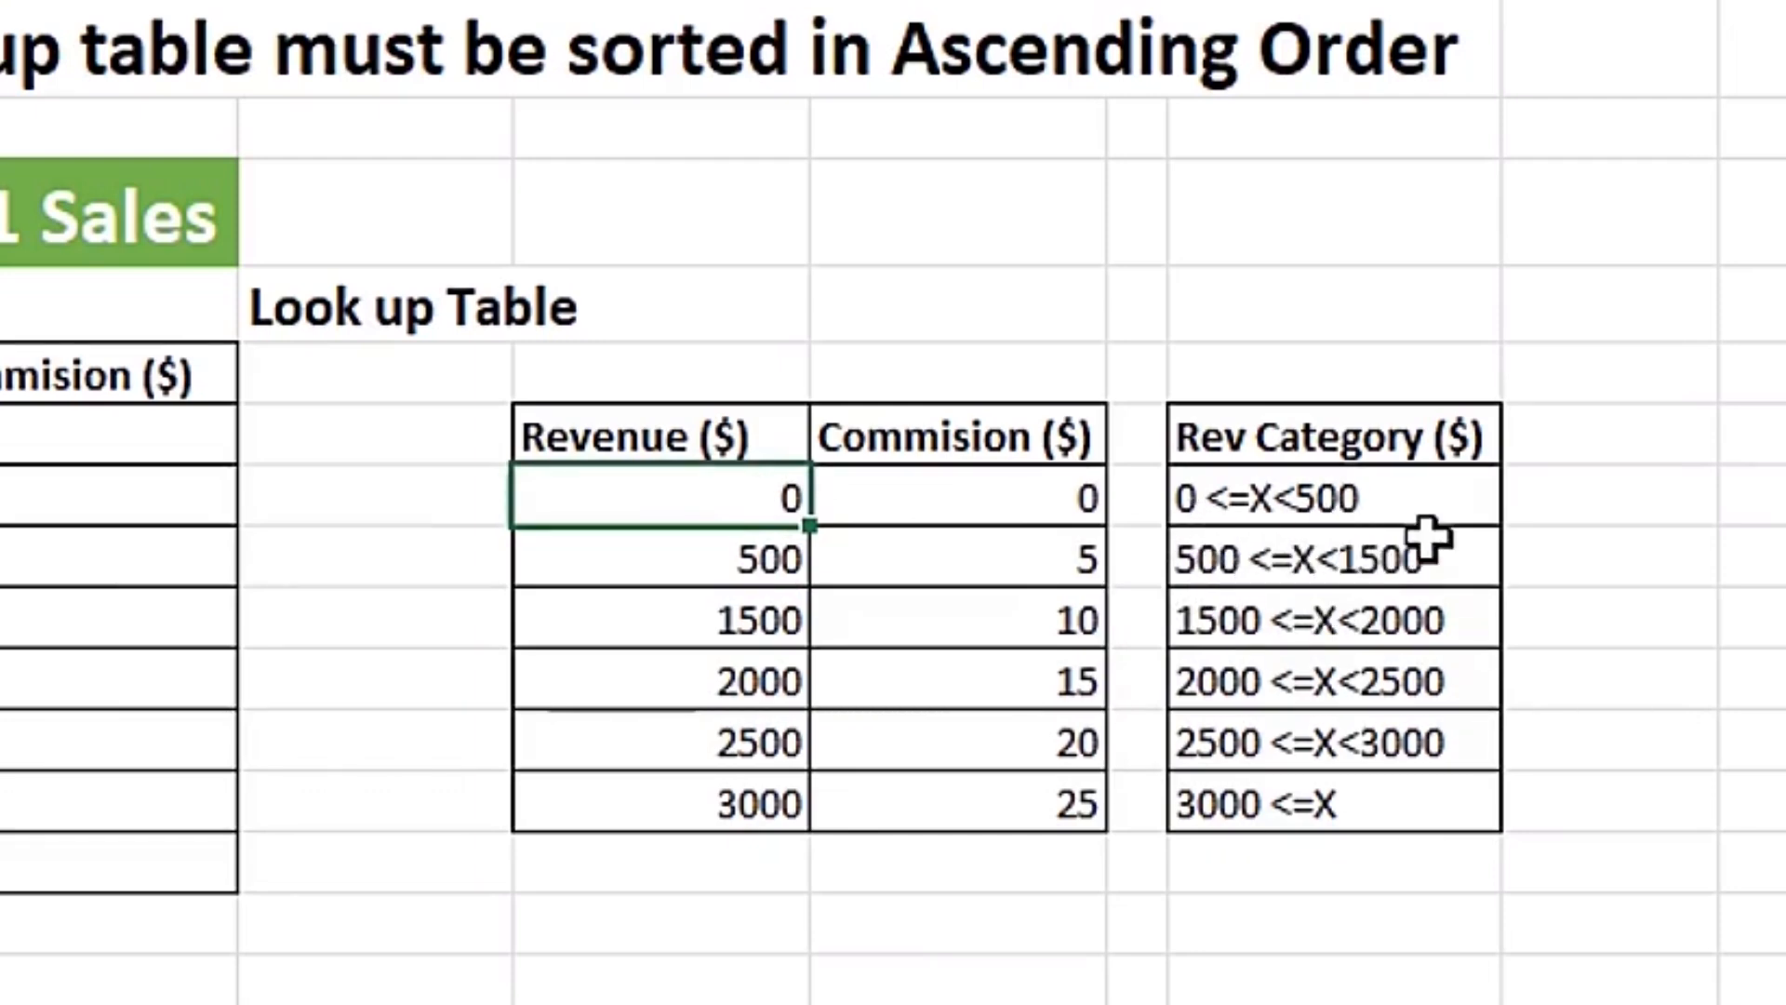
{"action": "left_click_drag", "start_coordinate": [773, 550], "coordinate": [977, 550]}
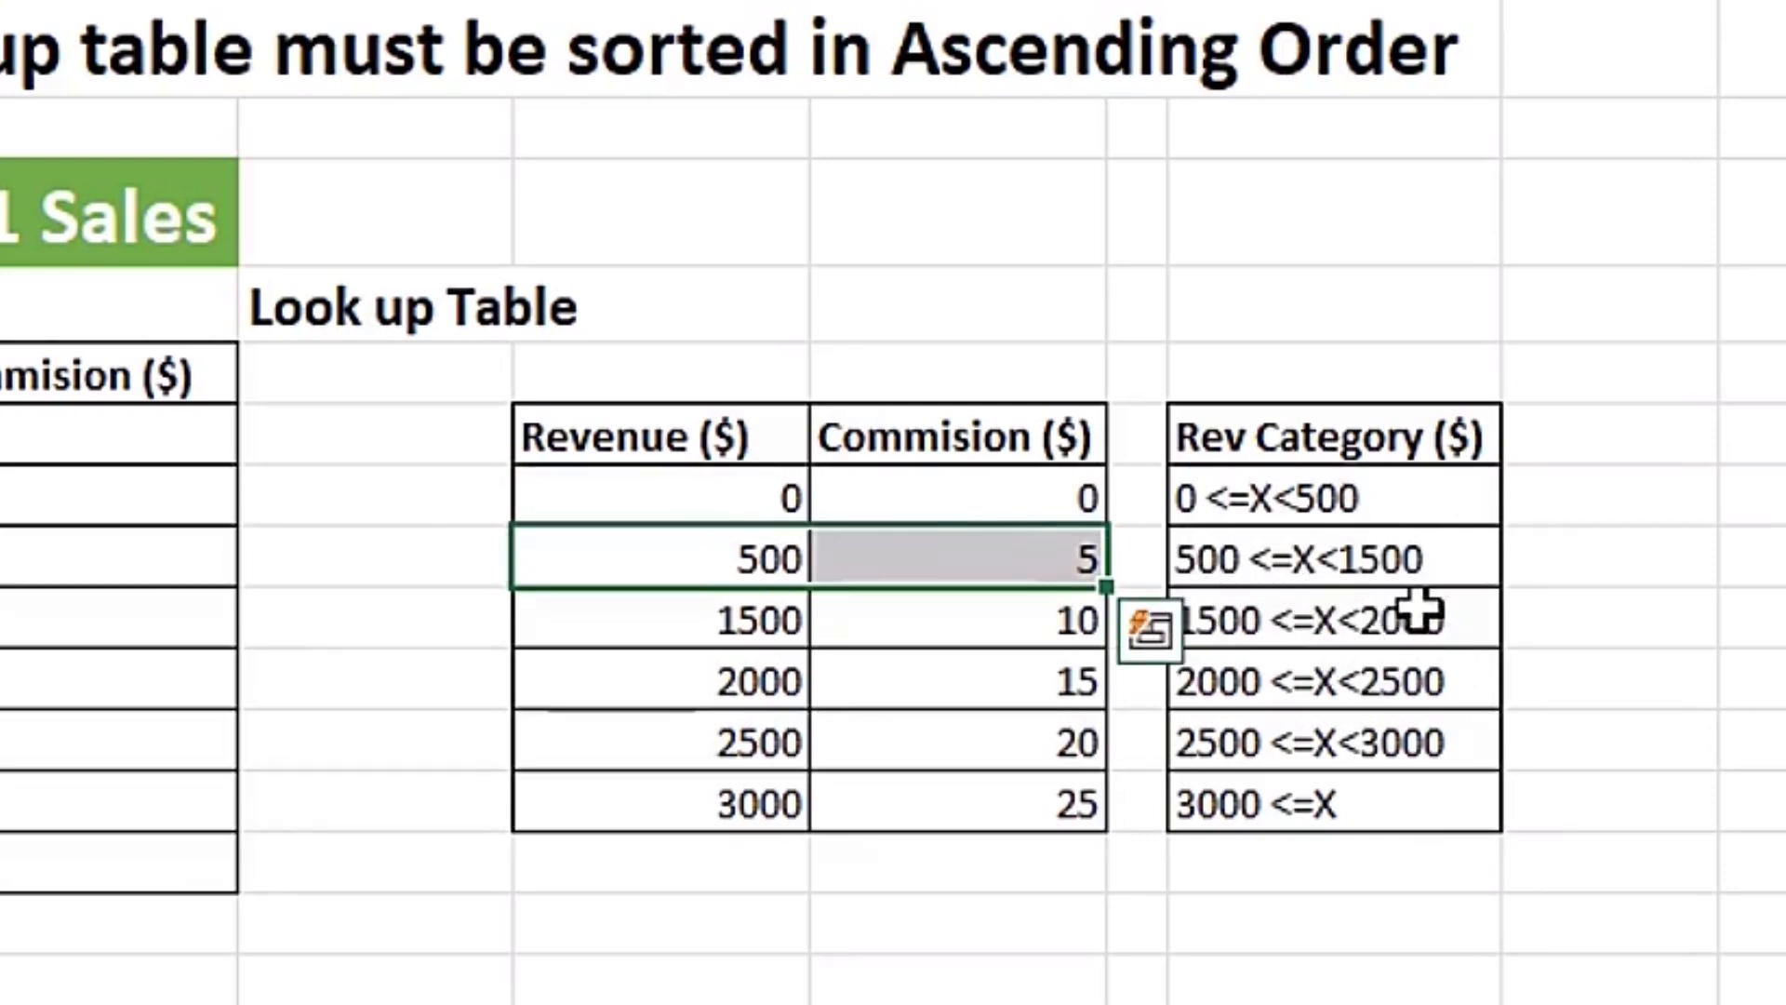
{"action": "left_click_drag", "start_coordinate": [742, 633], "coordinate": [912, 626]}
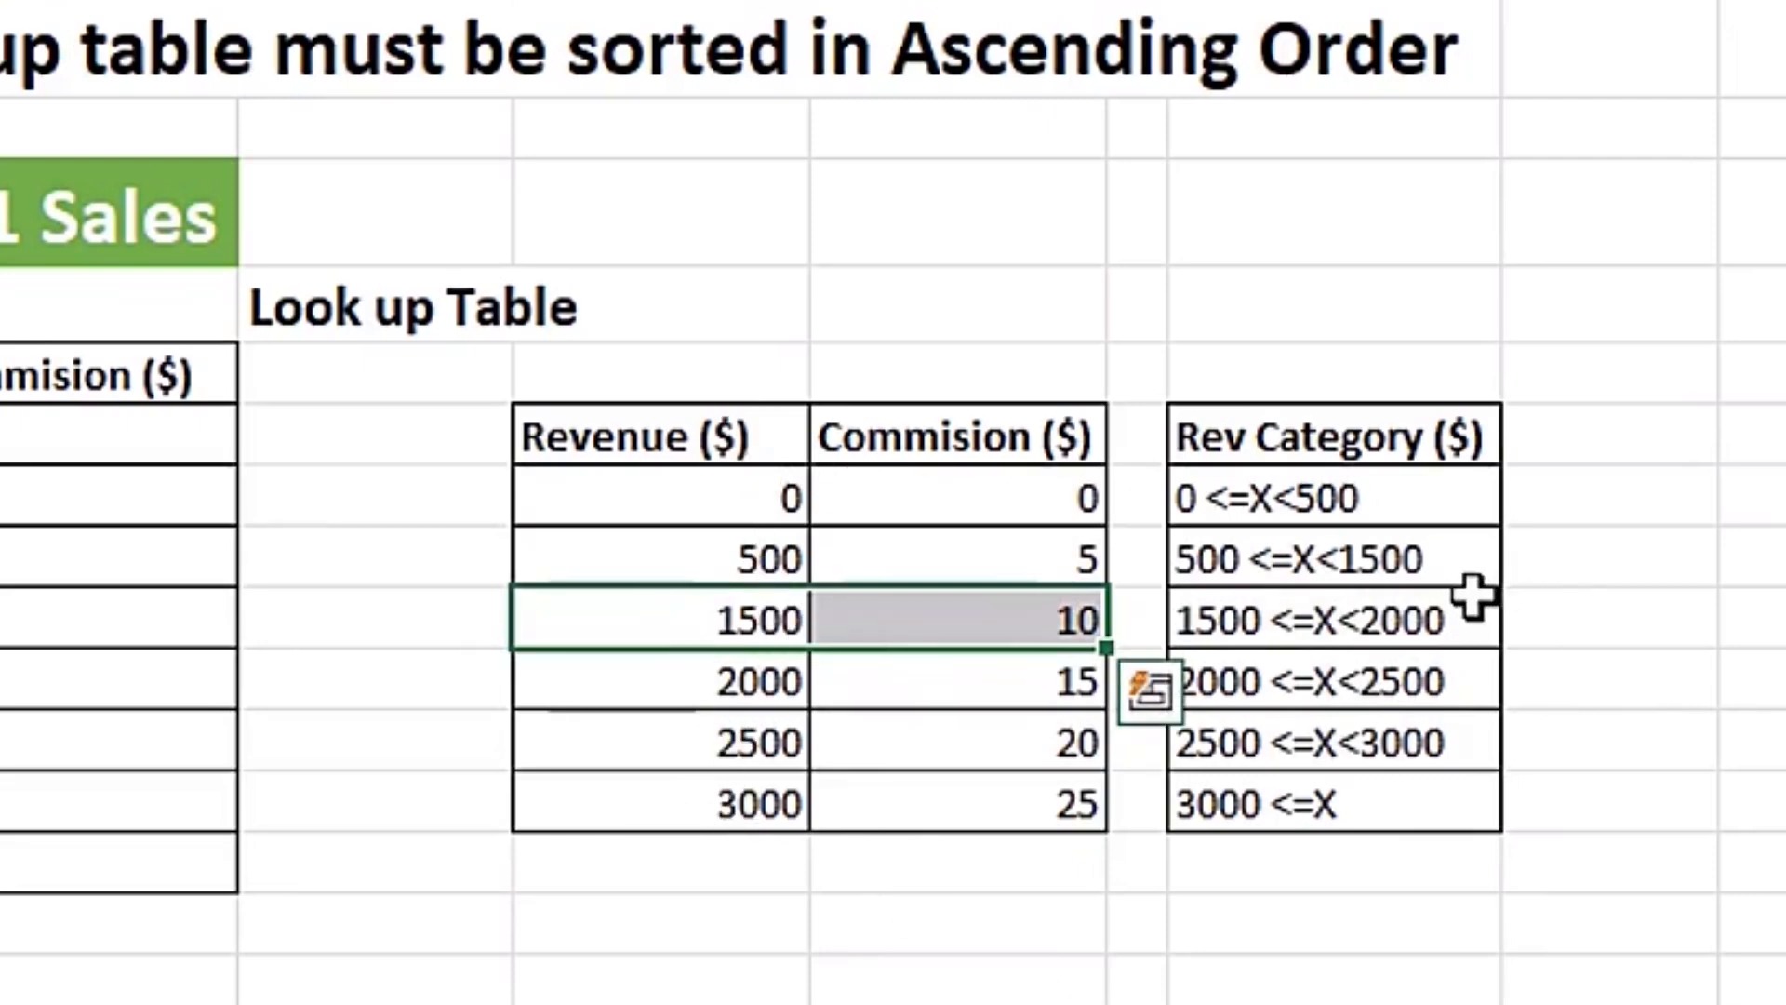
{"action": "left_click", "coordinate": [668, 809]}
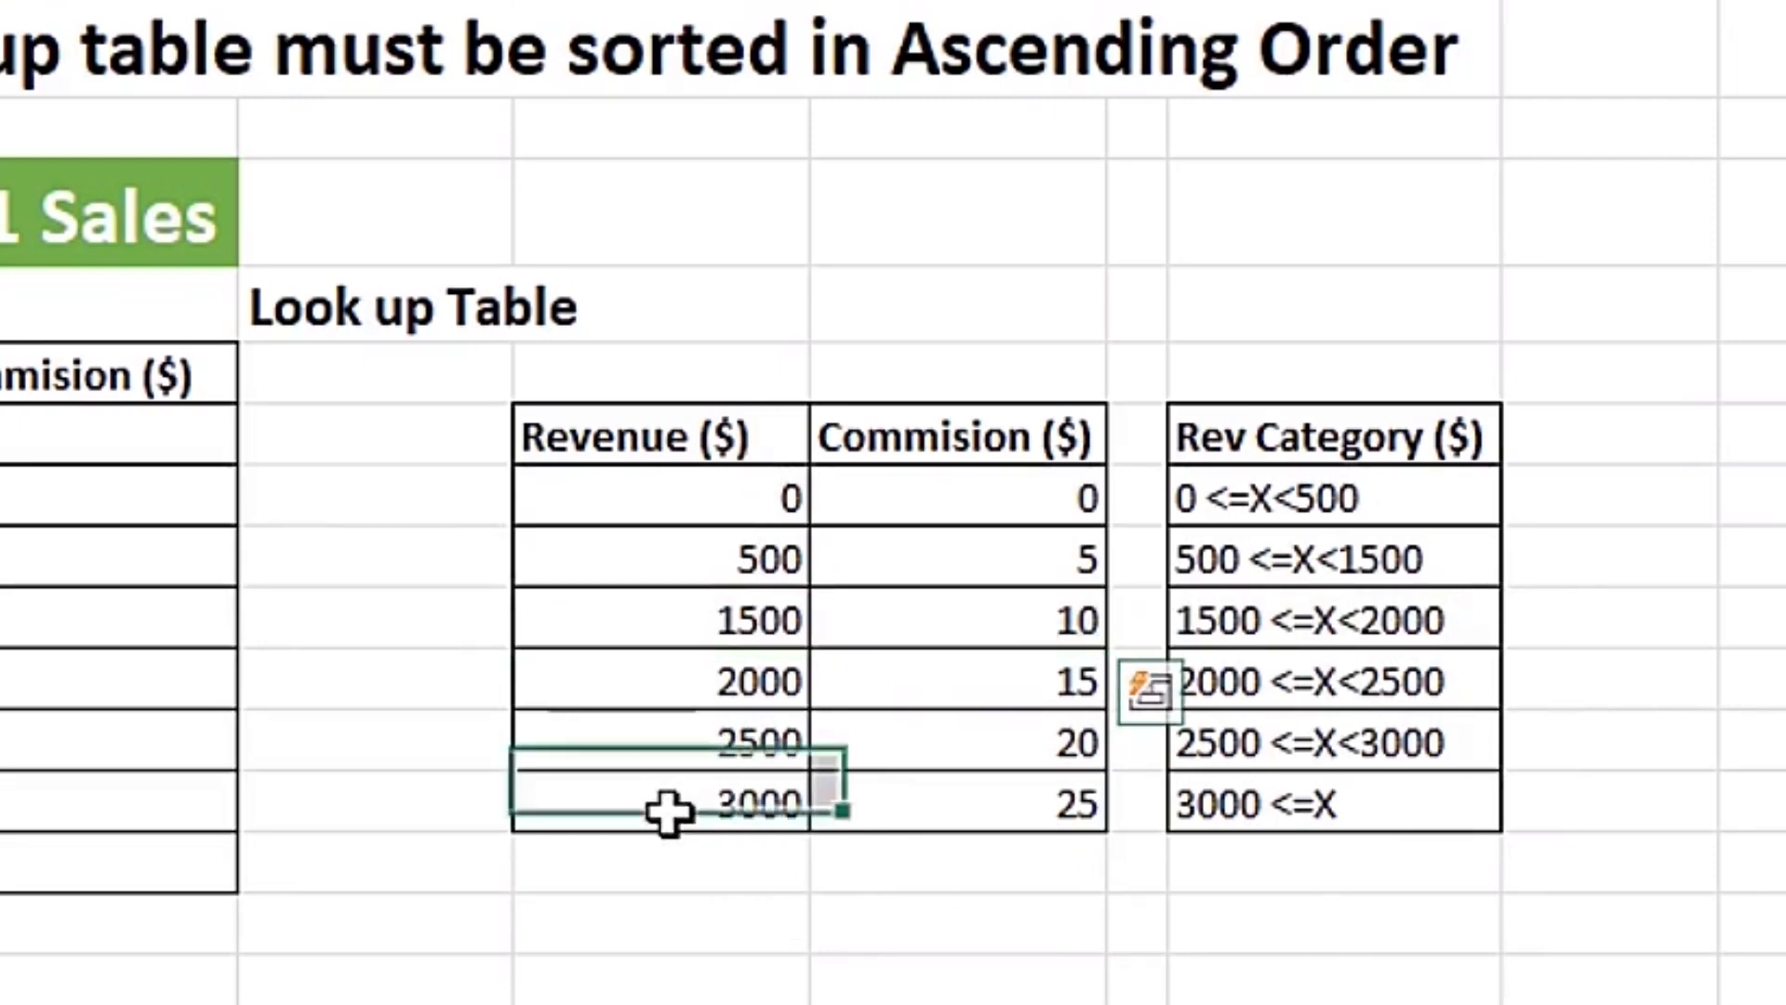
{"action": "left_click_drag", "start_coordinate": [668, 810], "coordinate": [974, 806]}
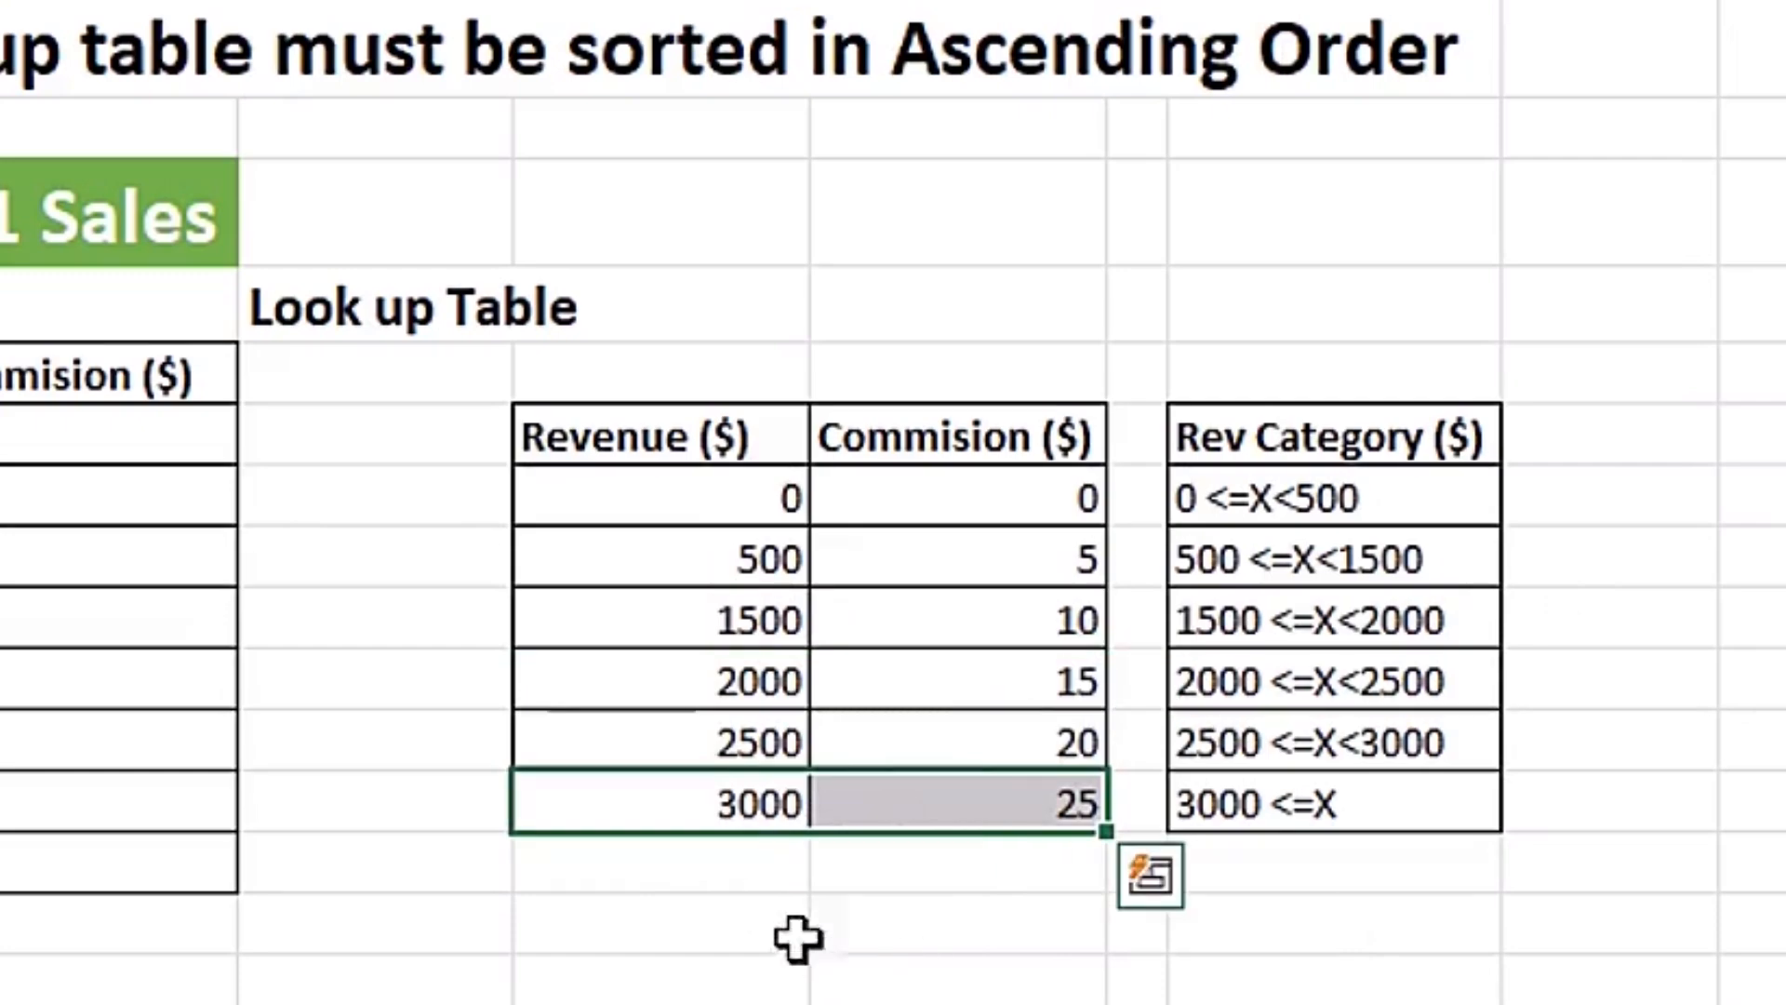
{"action": "left_click_drag", "start_coordinate": [724, 806], "coordinate": [974, 806]}
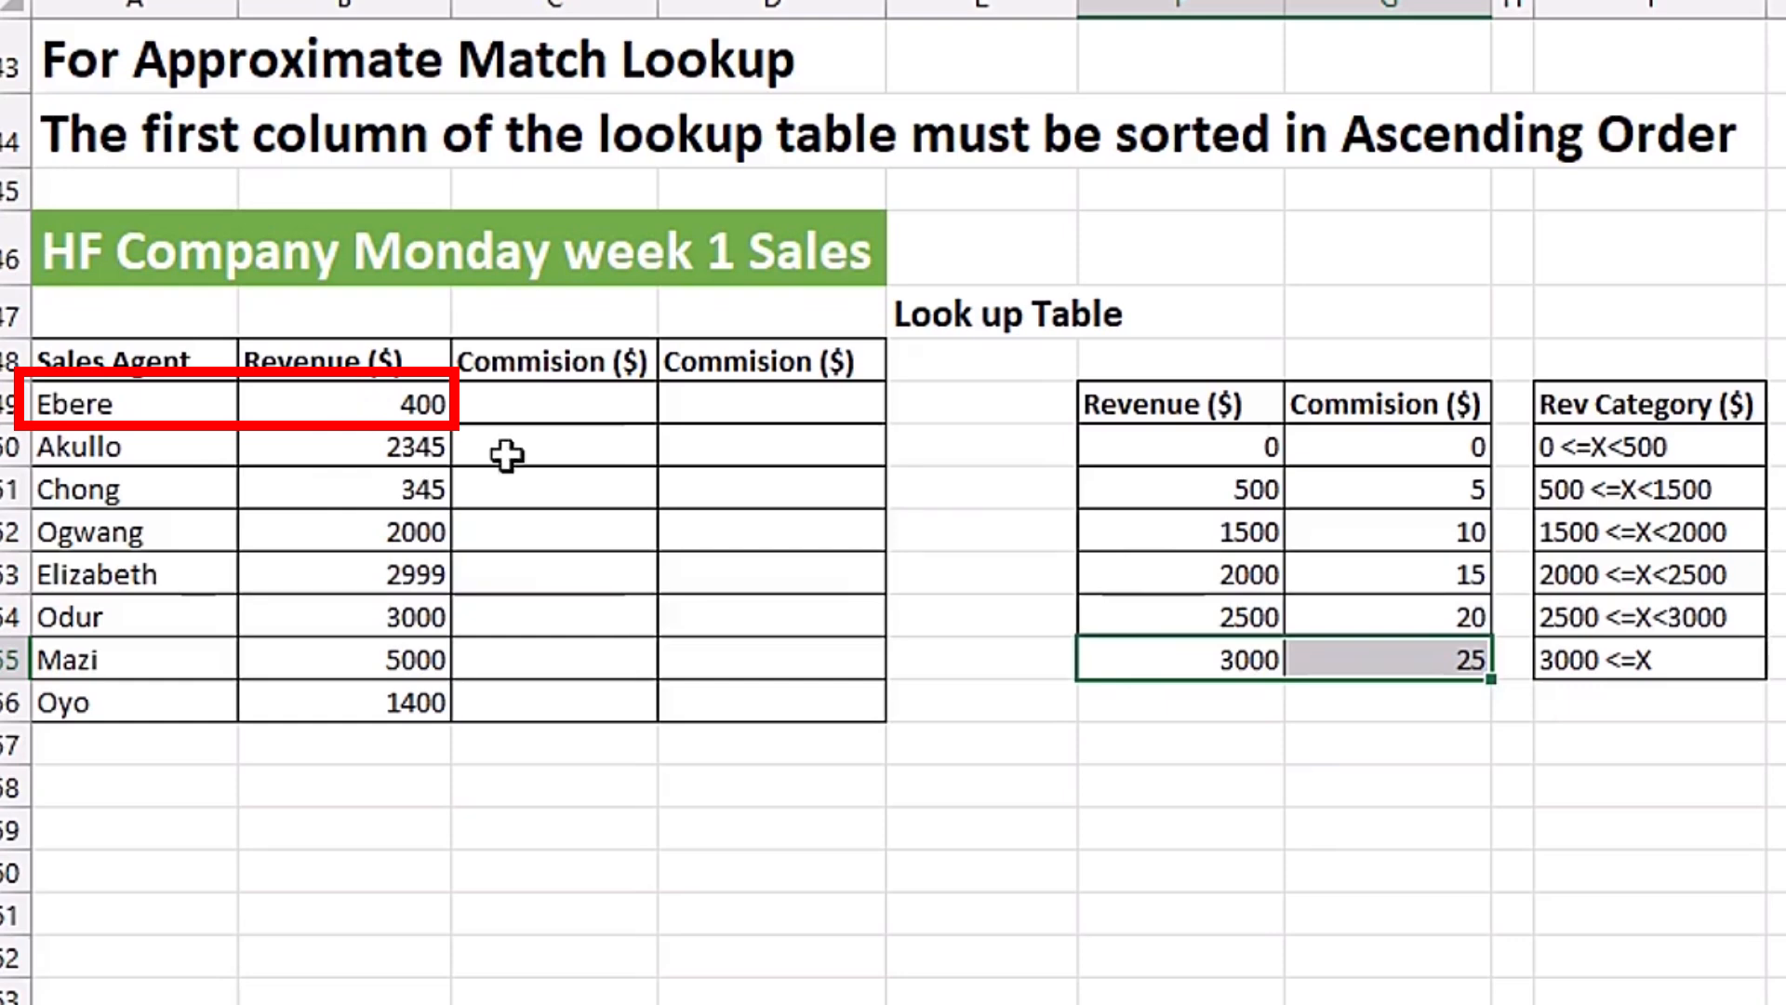
{"action": "left_click", "coordinate": [1162, 451]}
{"action": "left_click_drag", "start_coordinate": [1163, 448], "coordinate": [1428, 450]}
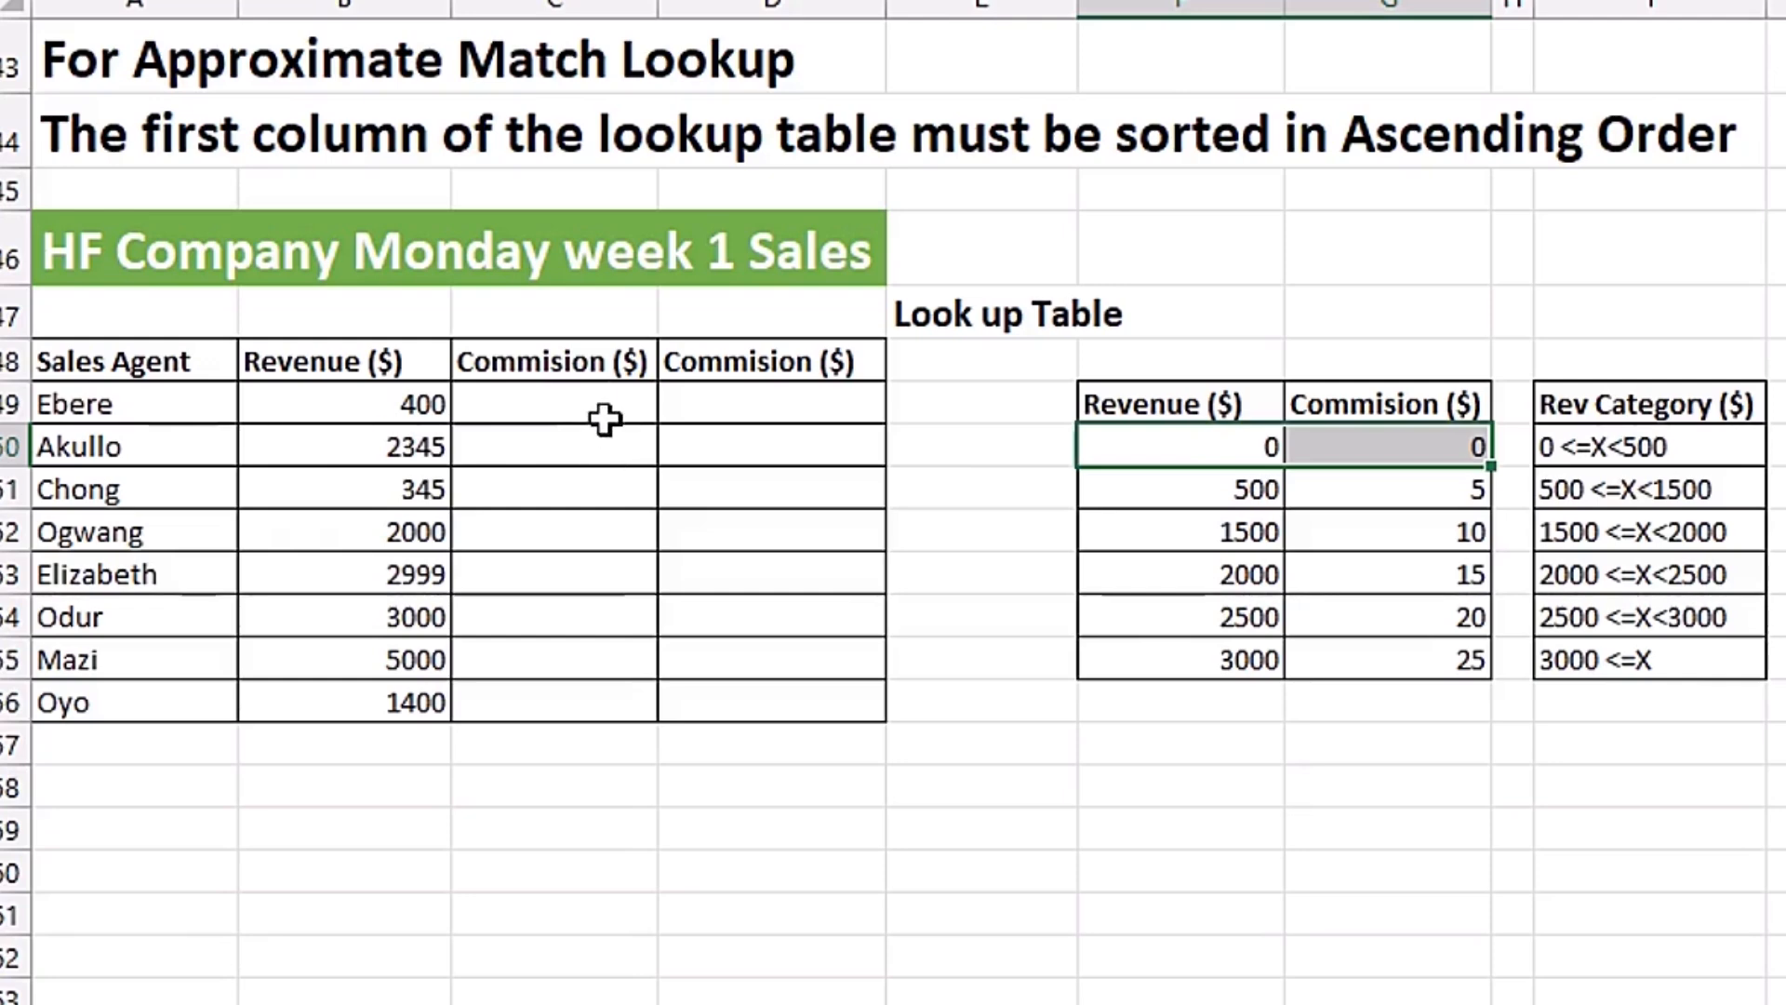
{"action": "key", "text": "shift+Left"}
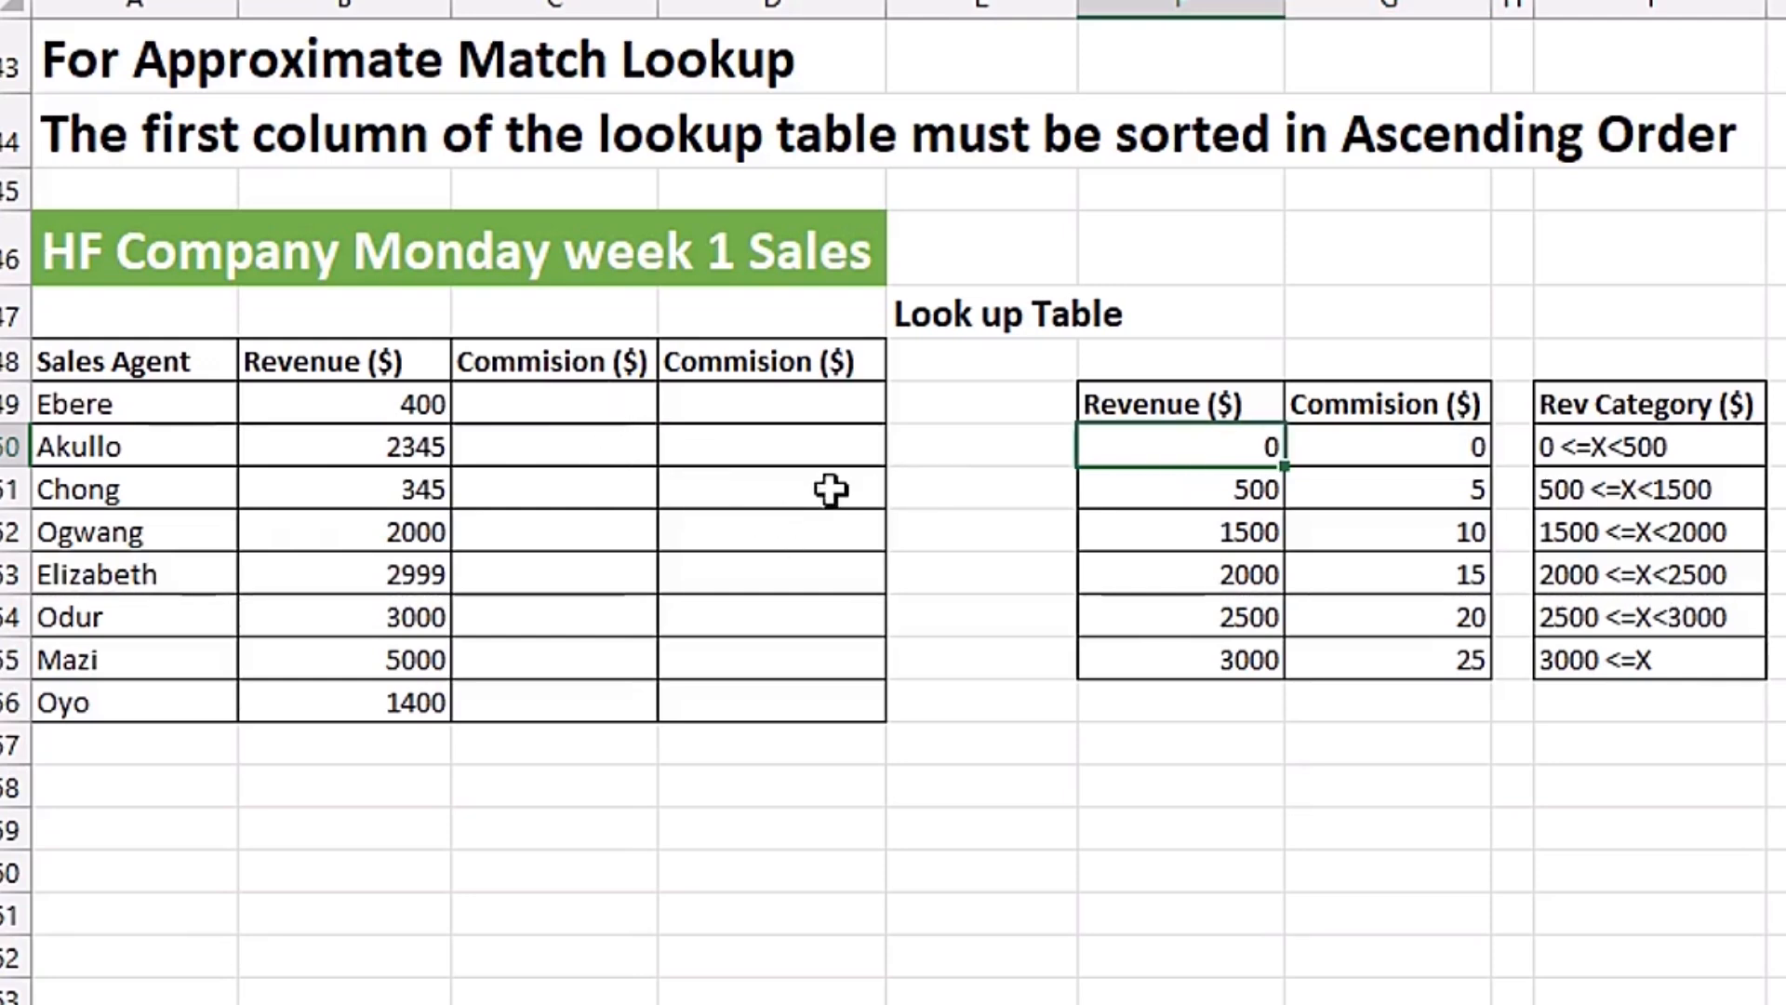
- Start a VLOOKUP in C49 with B49 as the lookup value and the table array locked as $F$50:$G$55
{"action": "left_click", "coordinate": [552, 404]}
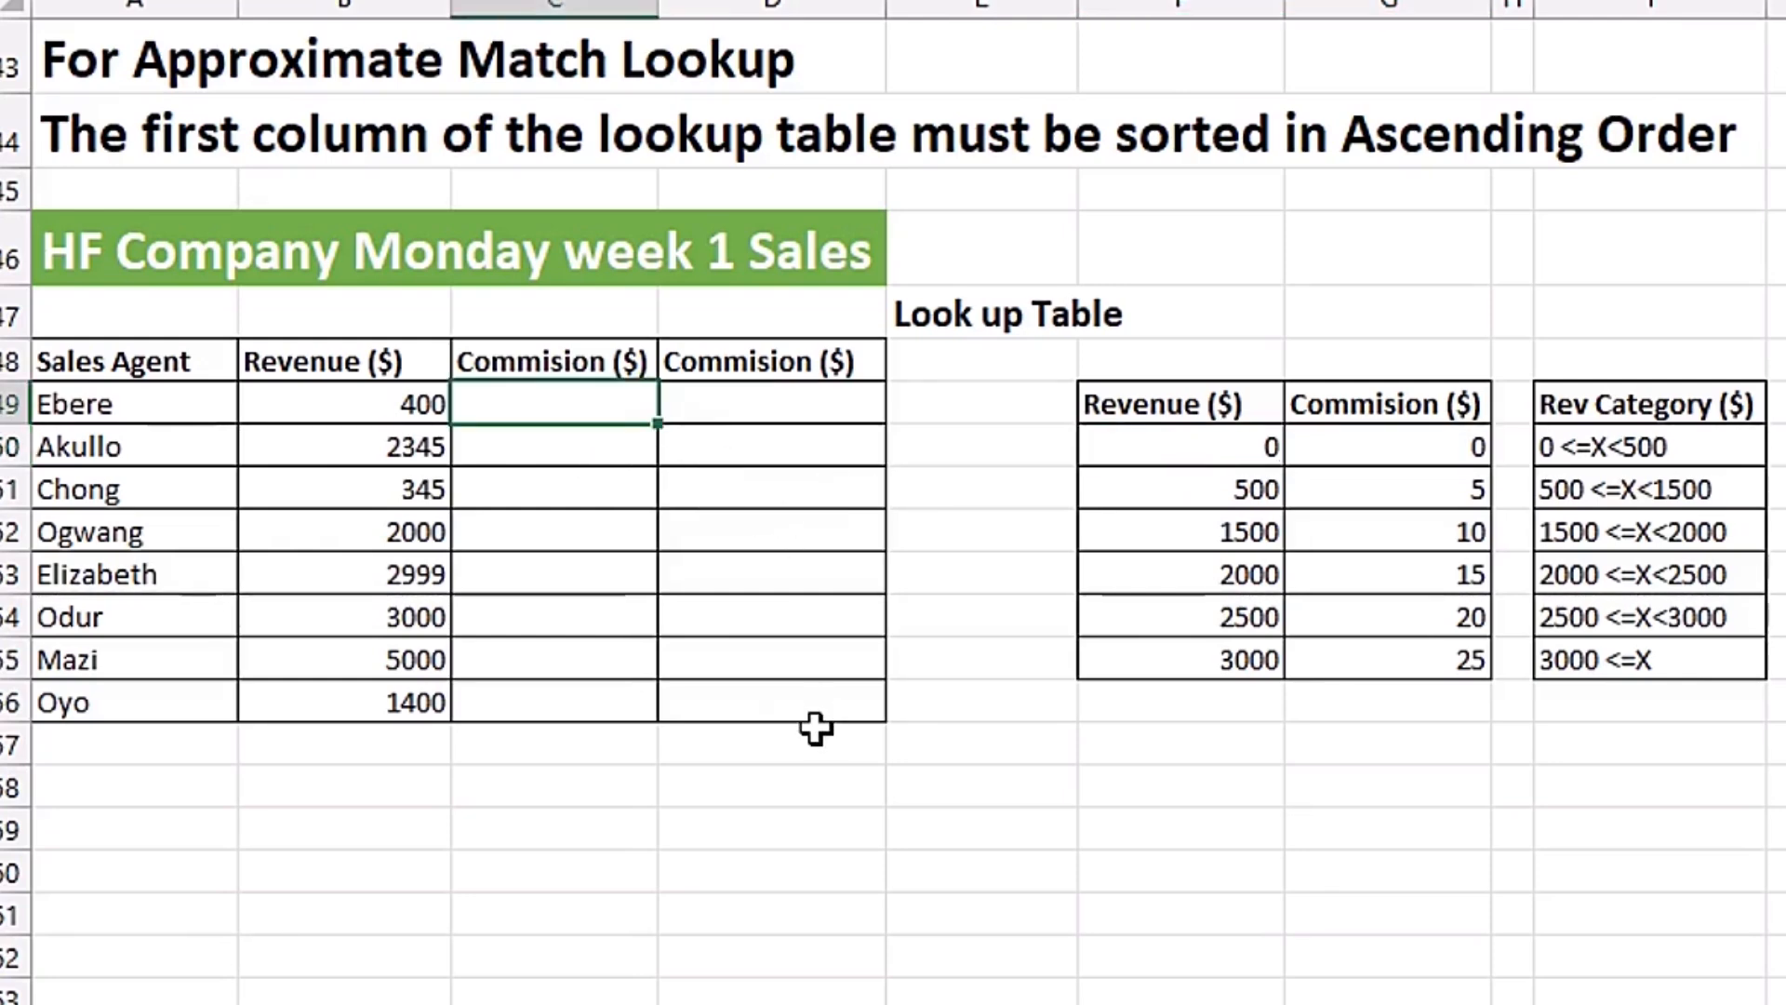
{"action": "type", "text": "="}
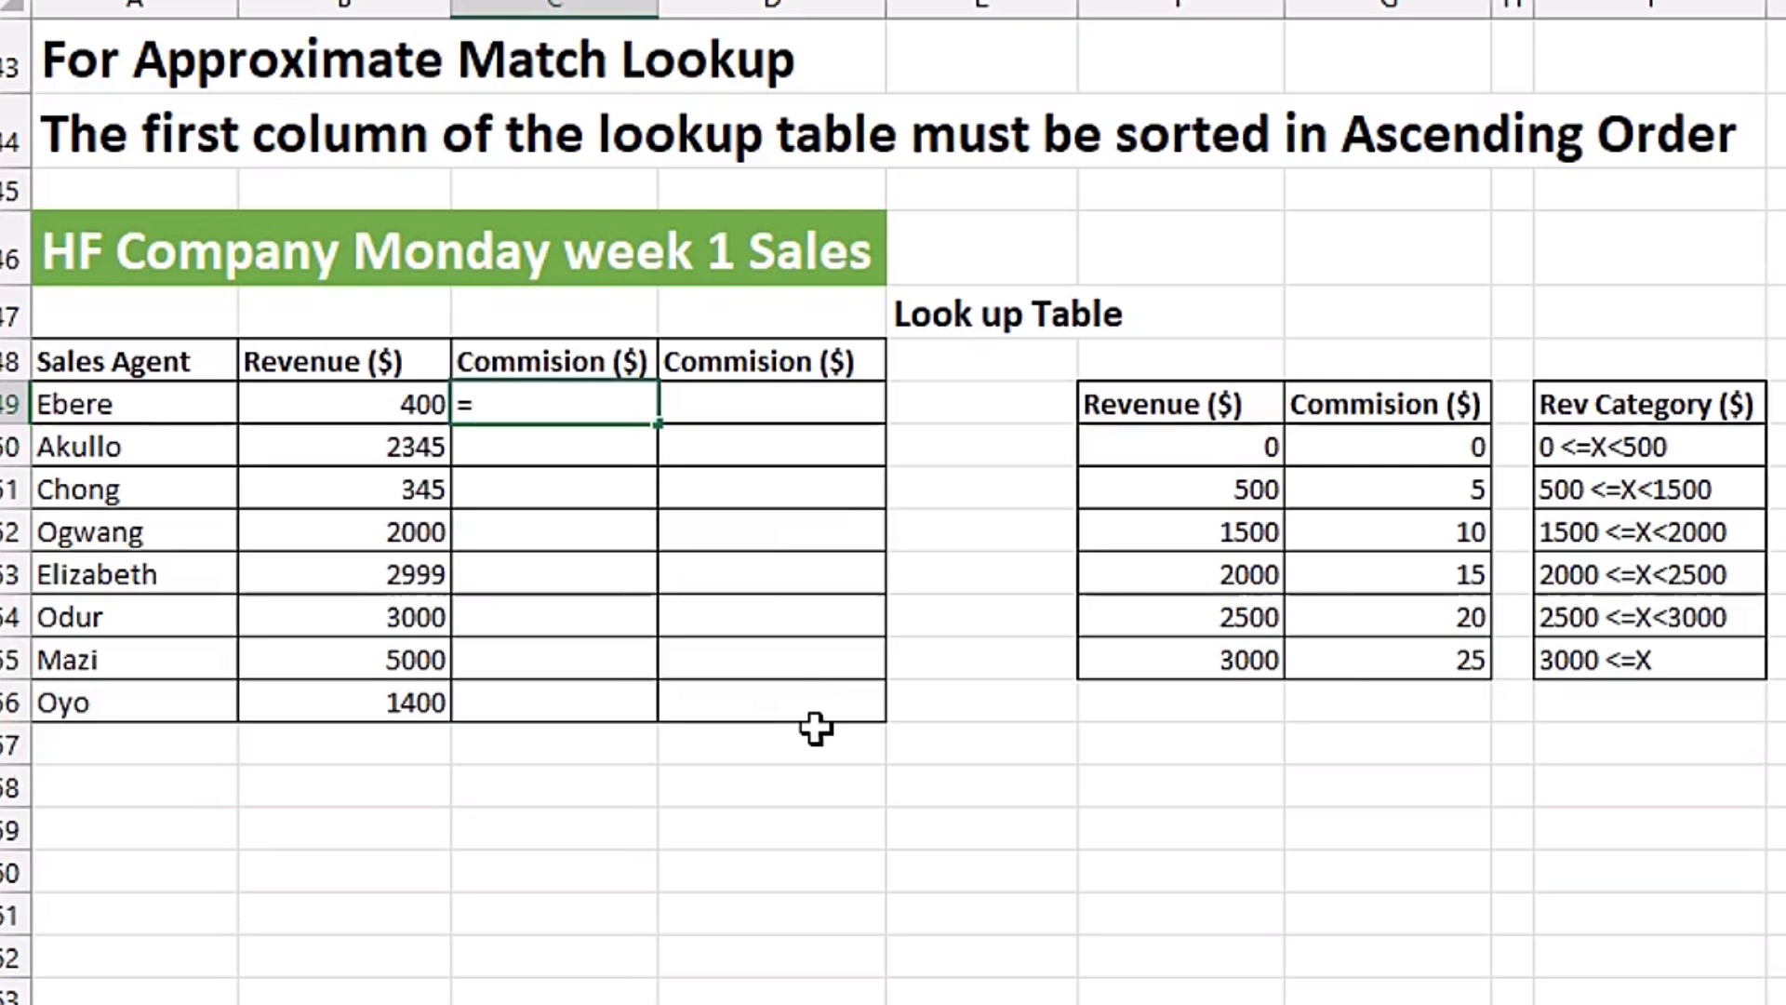
{"action": "type", "text": "vl"}
{"action": "key", "text": "Tab"}
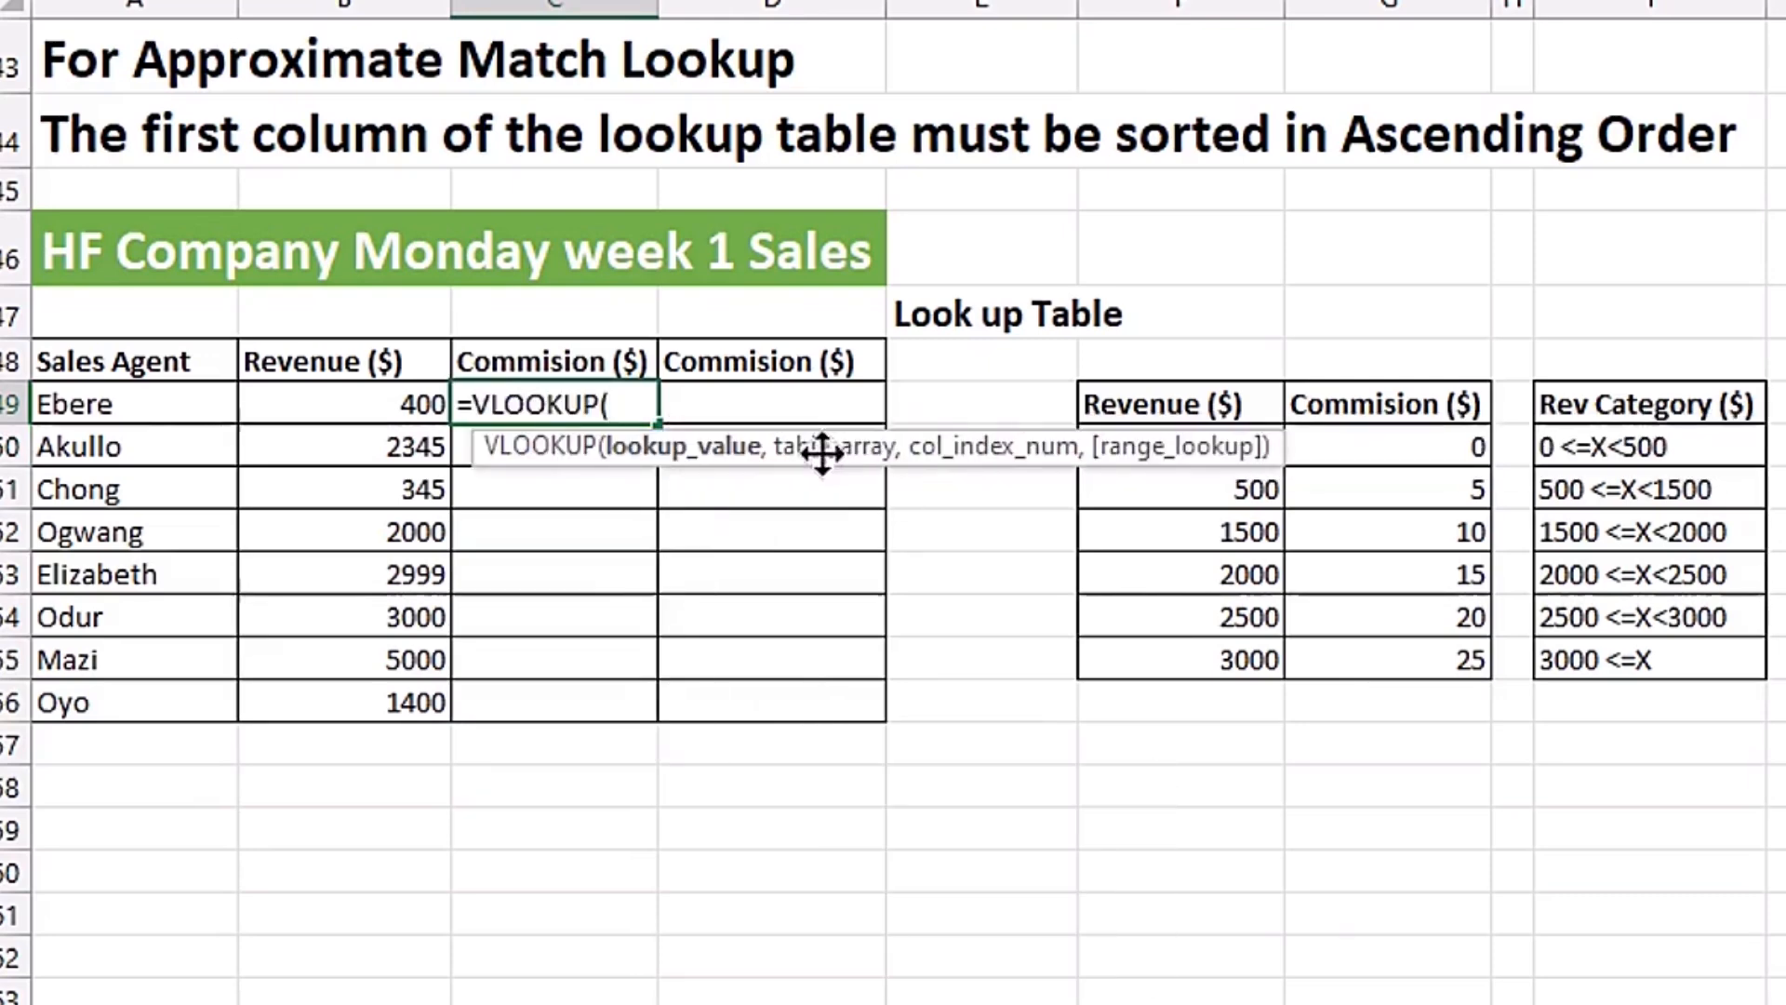
{"action": "left_click", "coordinate": [383, 393]}
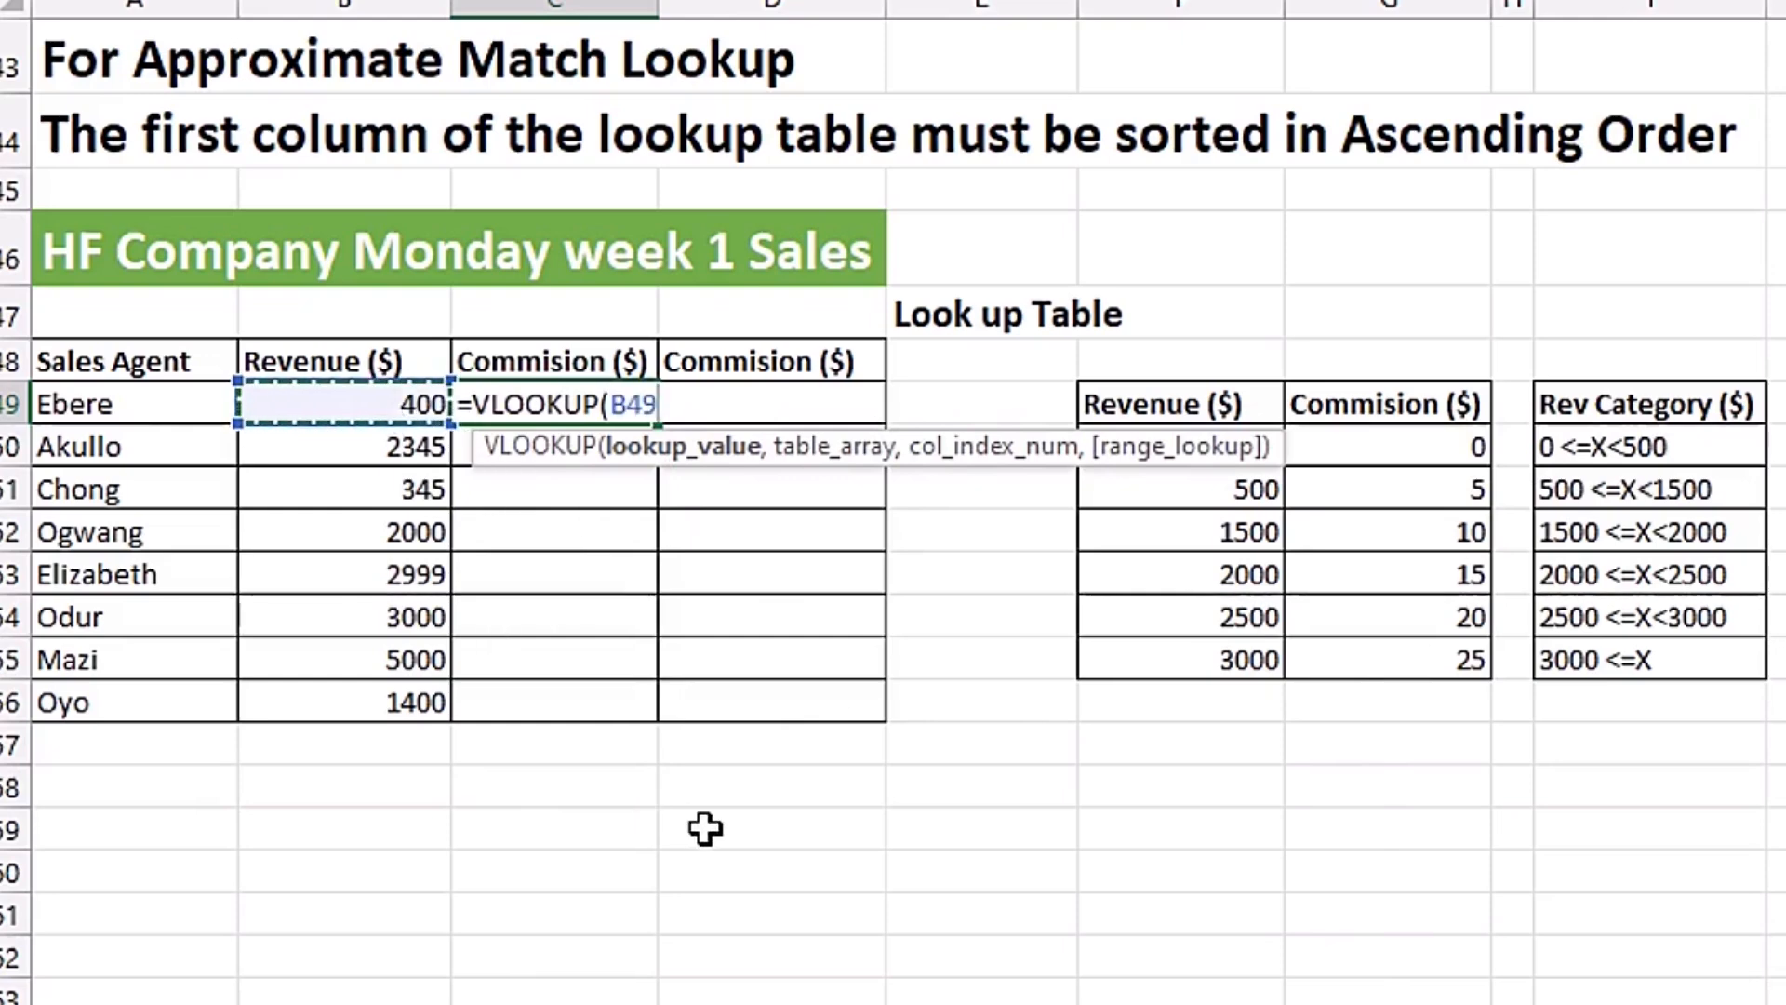
{"action": "type", "text": ","}
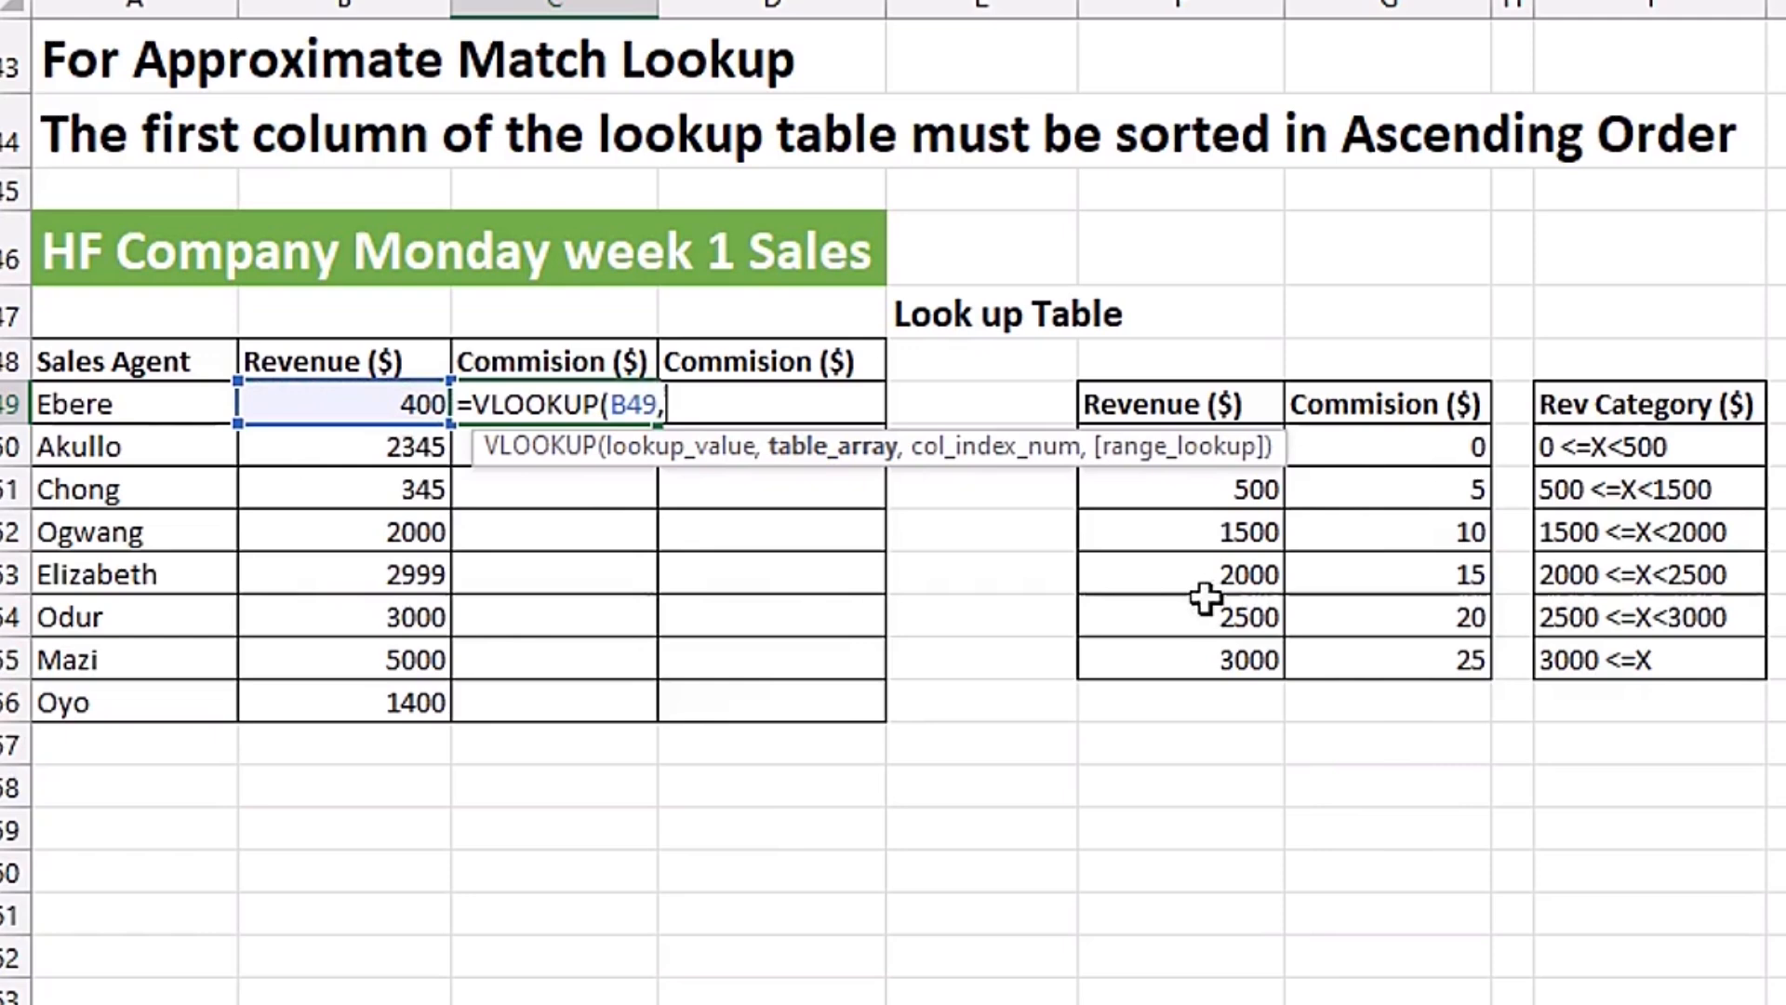
{"action": "left_click_drag", "start_coordinate": [1363, 454], "coordinate": [1228, 667]}
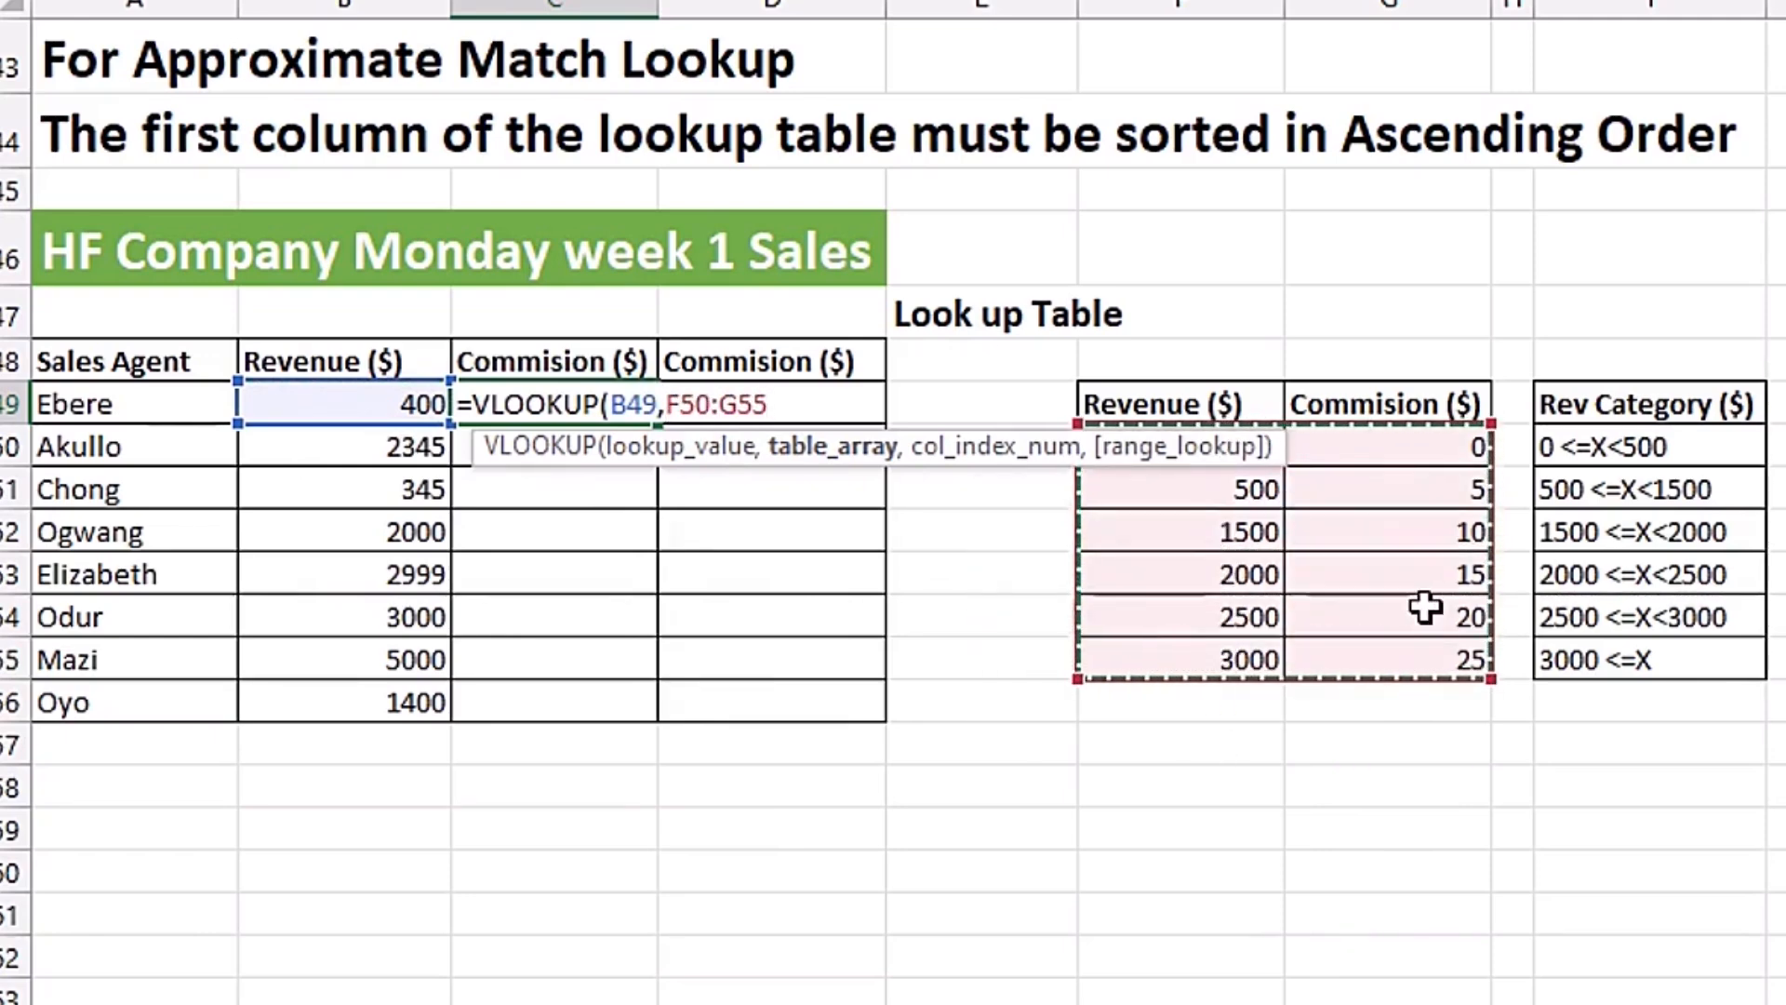
{"action": "key", "text": "F4"}
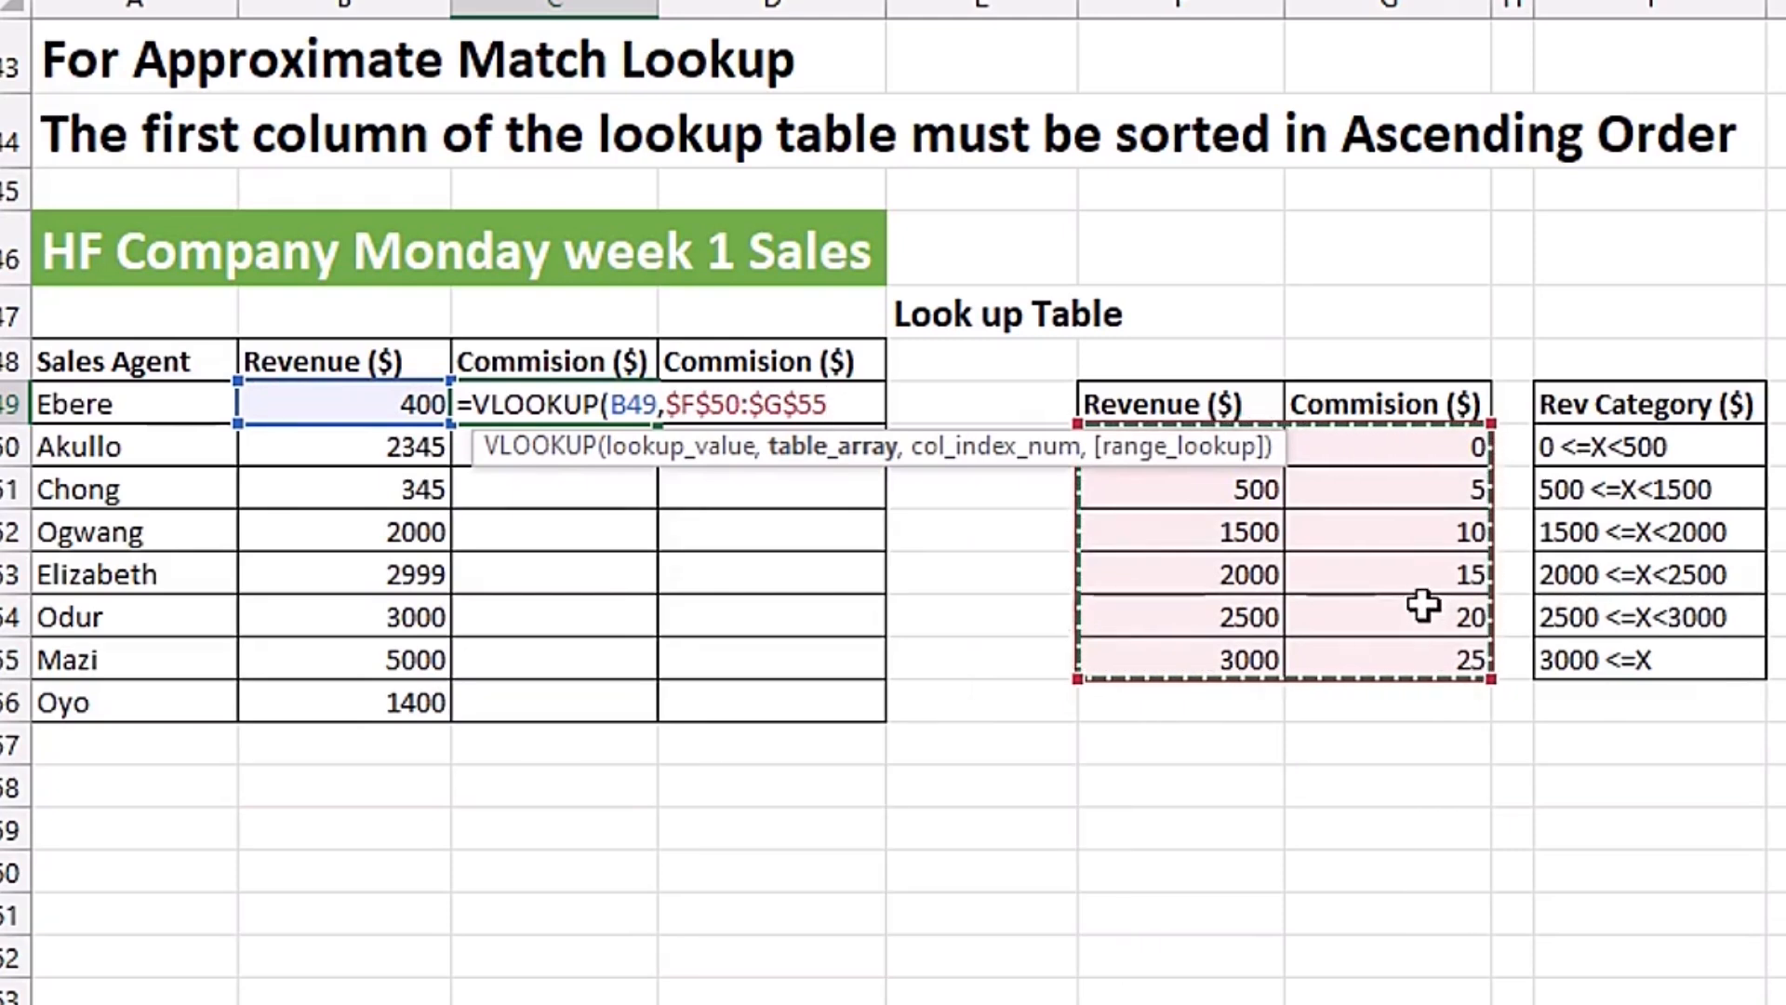
- Complete C49's VLOOKUP with column index 2, omitting the range_lookup argument, and keep C49 selected
{"action": "type", "text": ","}
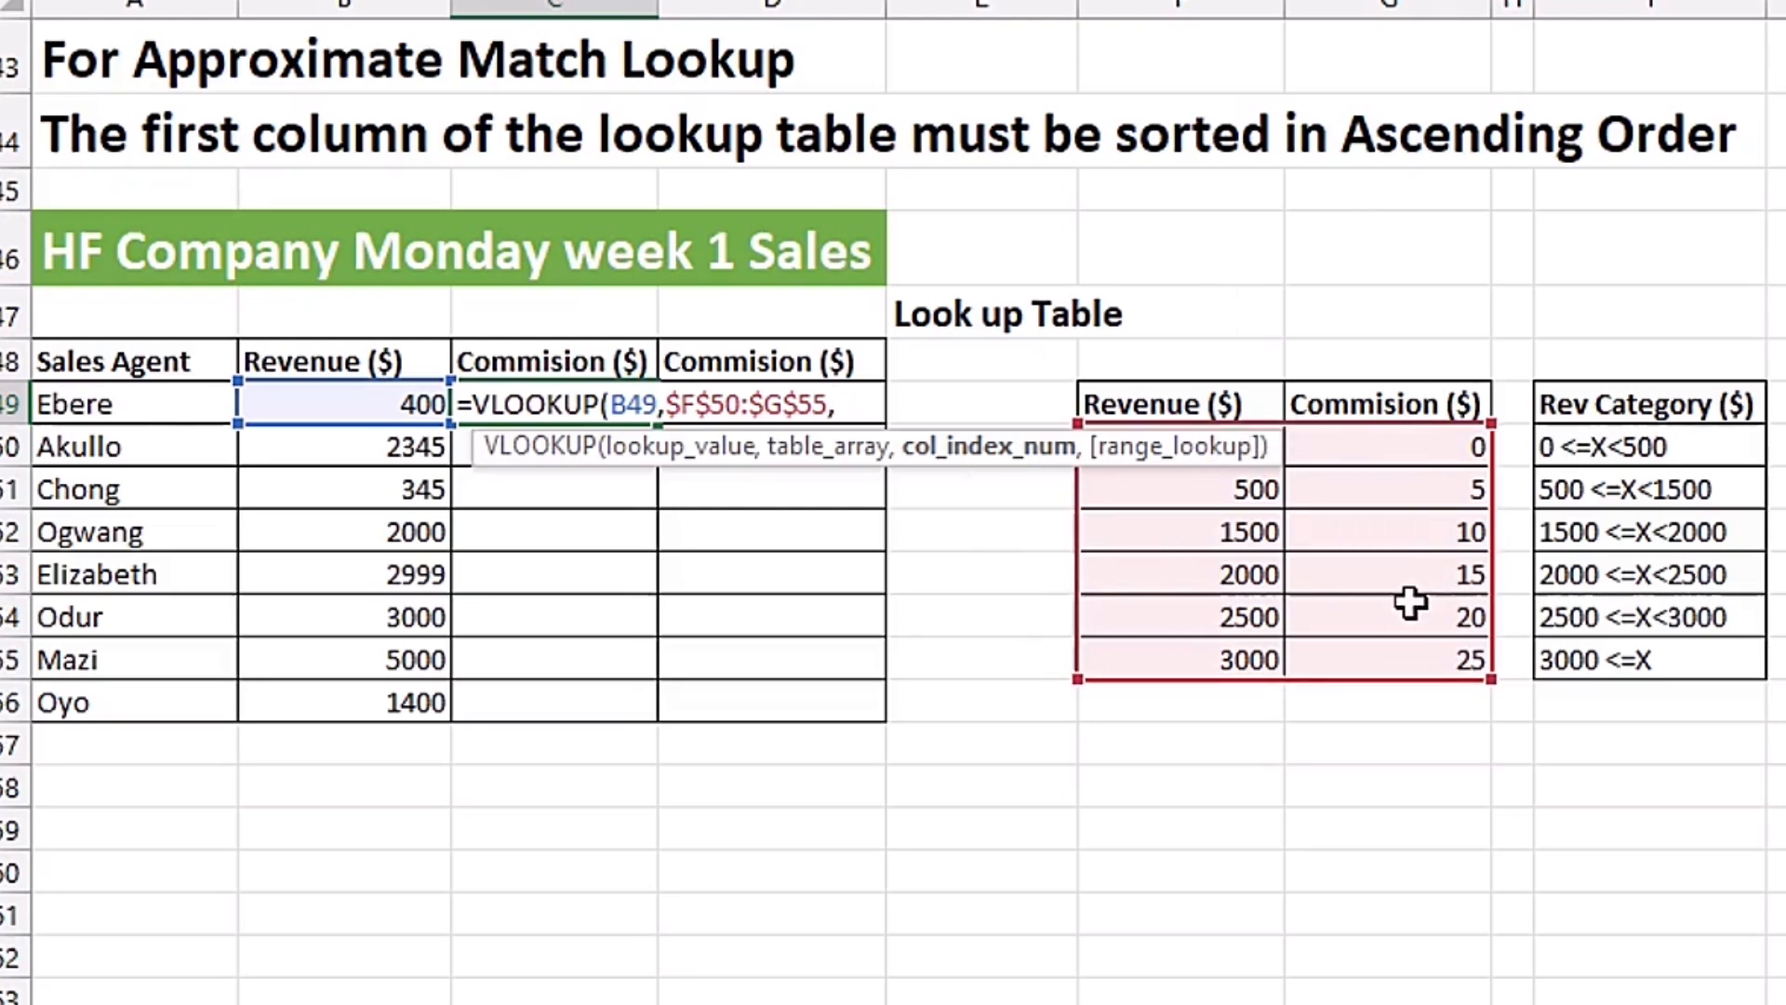
{"action": "type", "text": "2"}
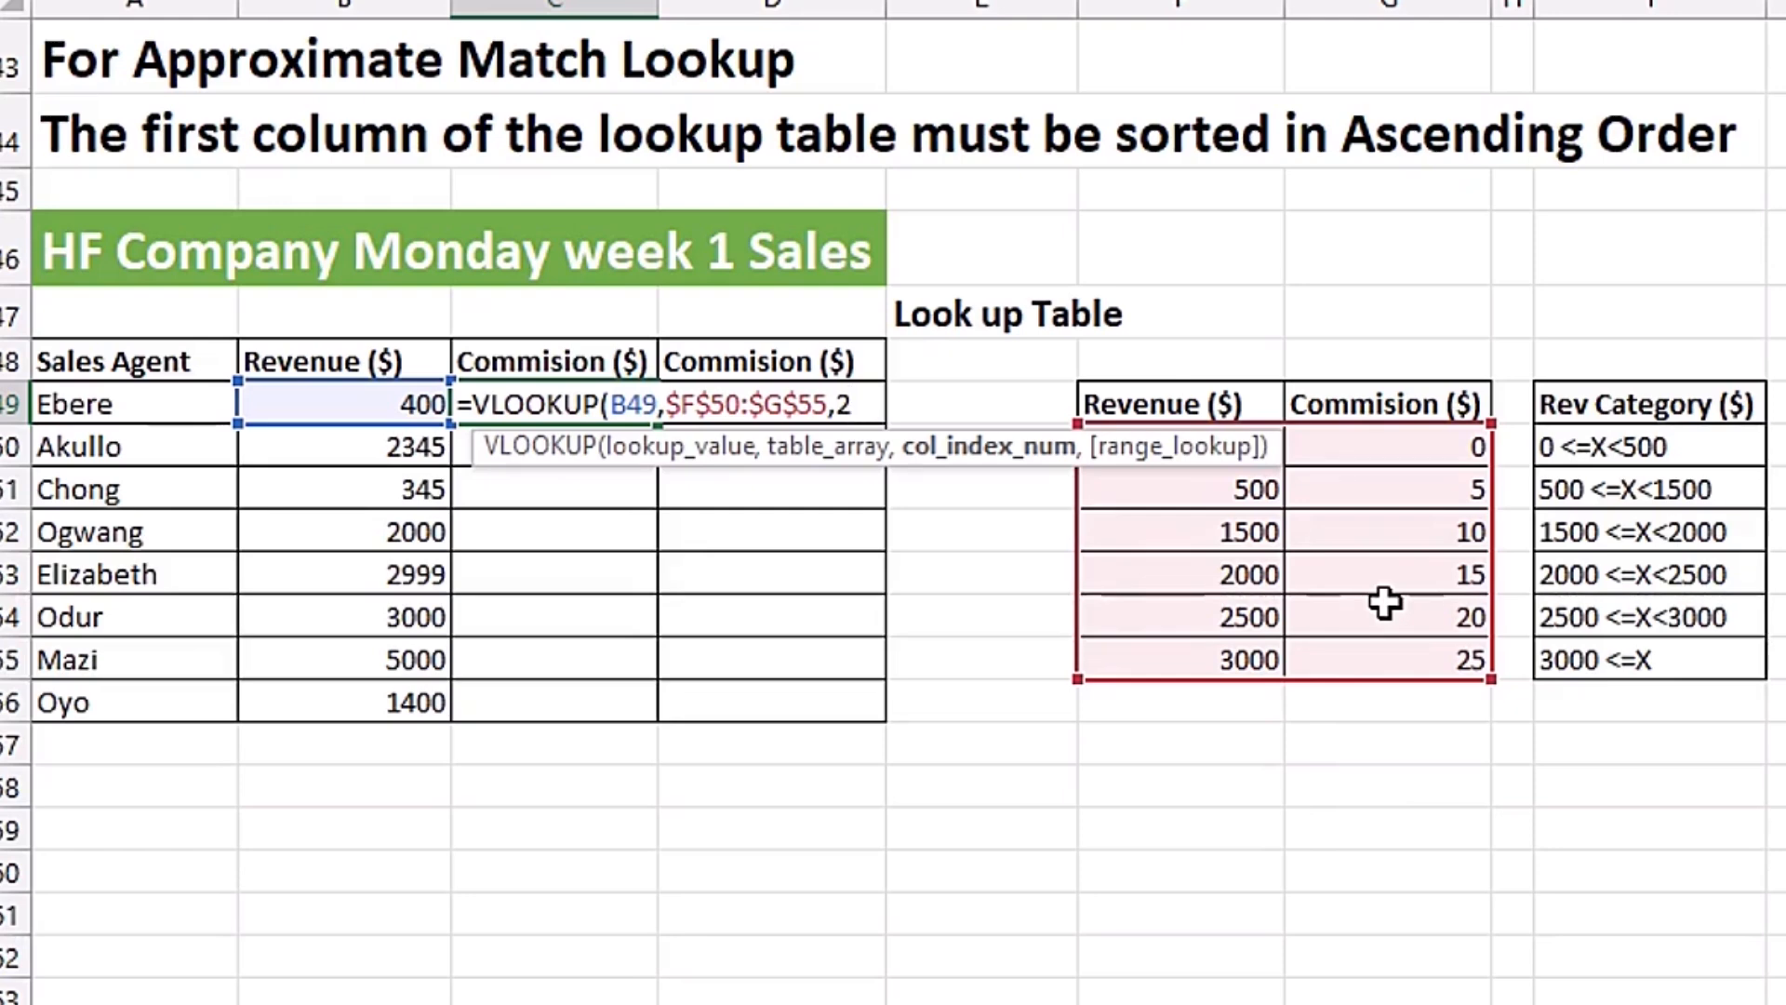
{"action": "type", "text": ","}
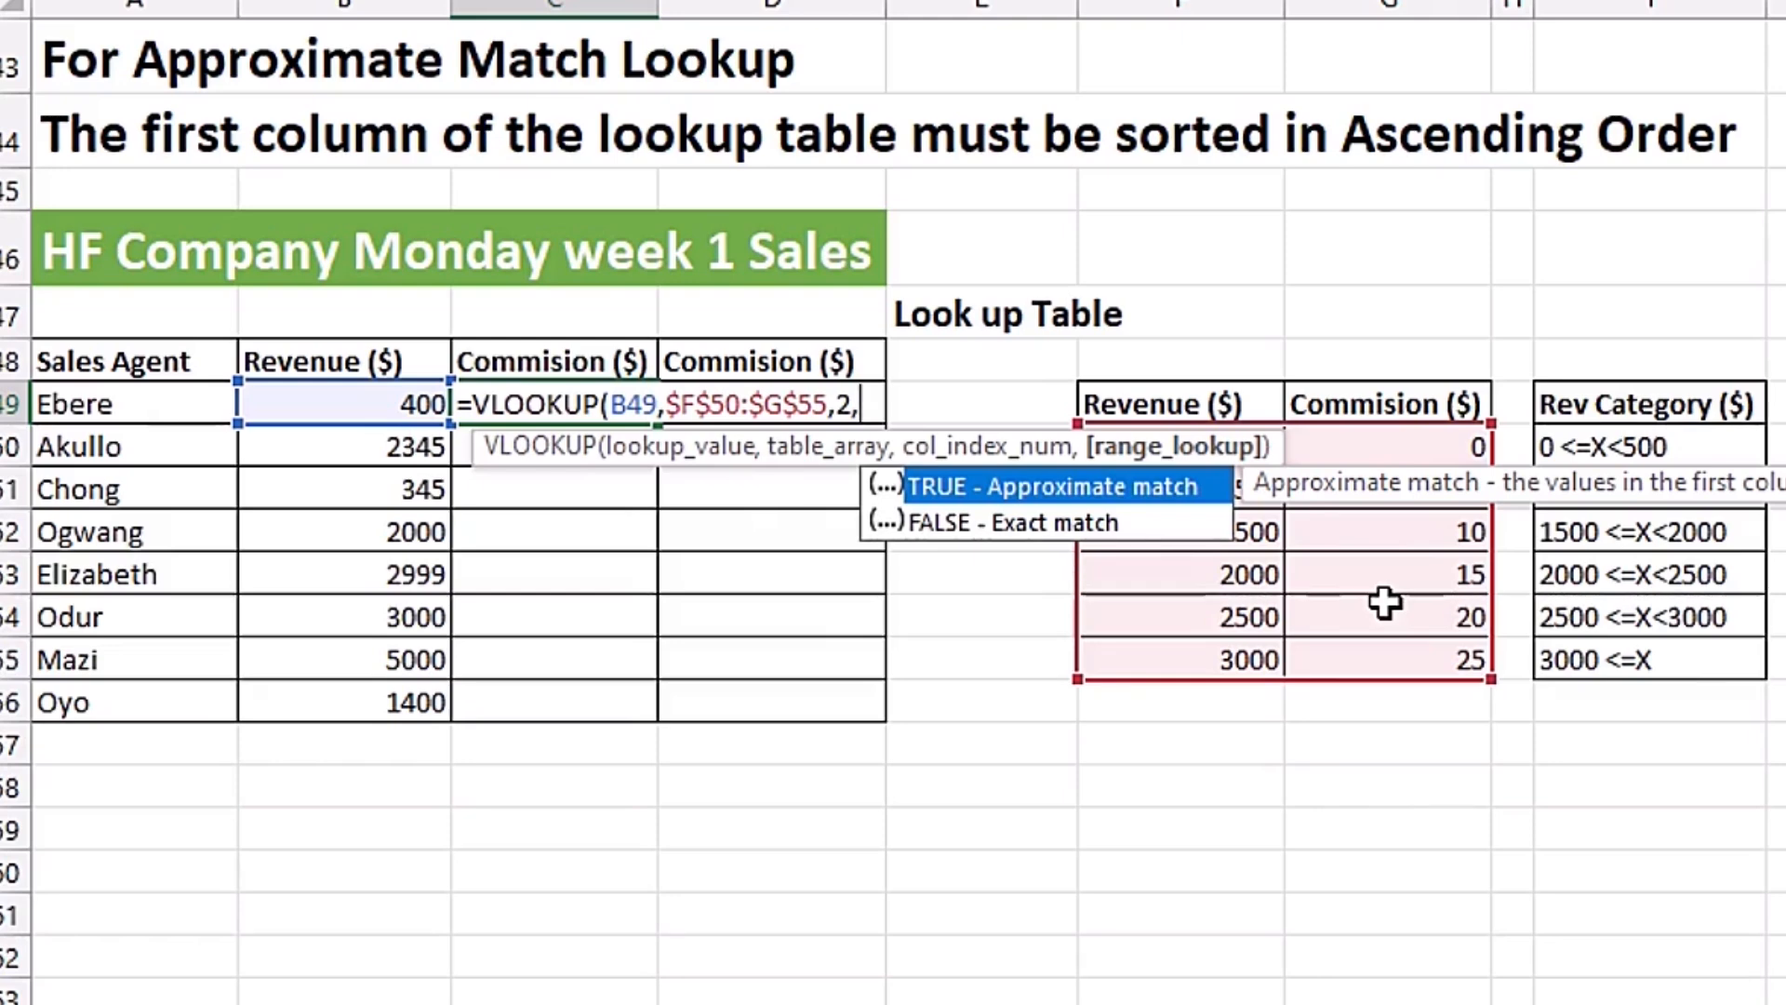
{"action": "key", "text": "BackSpace"}
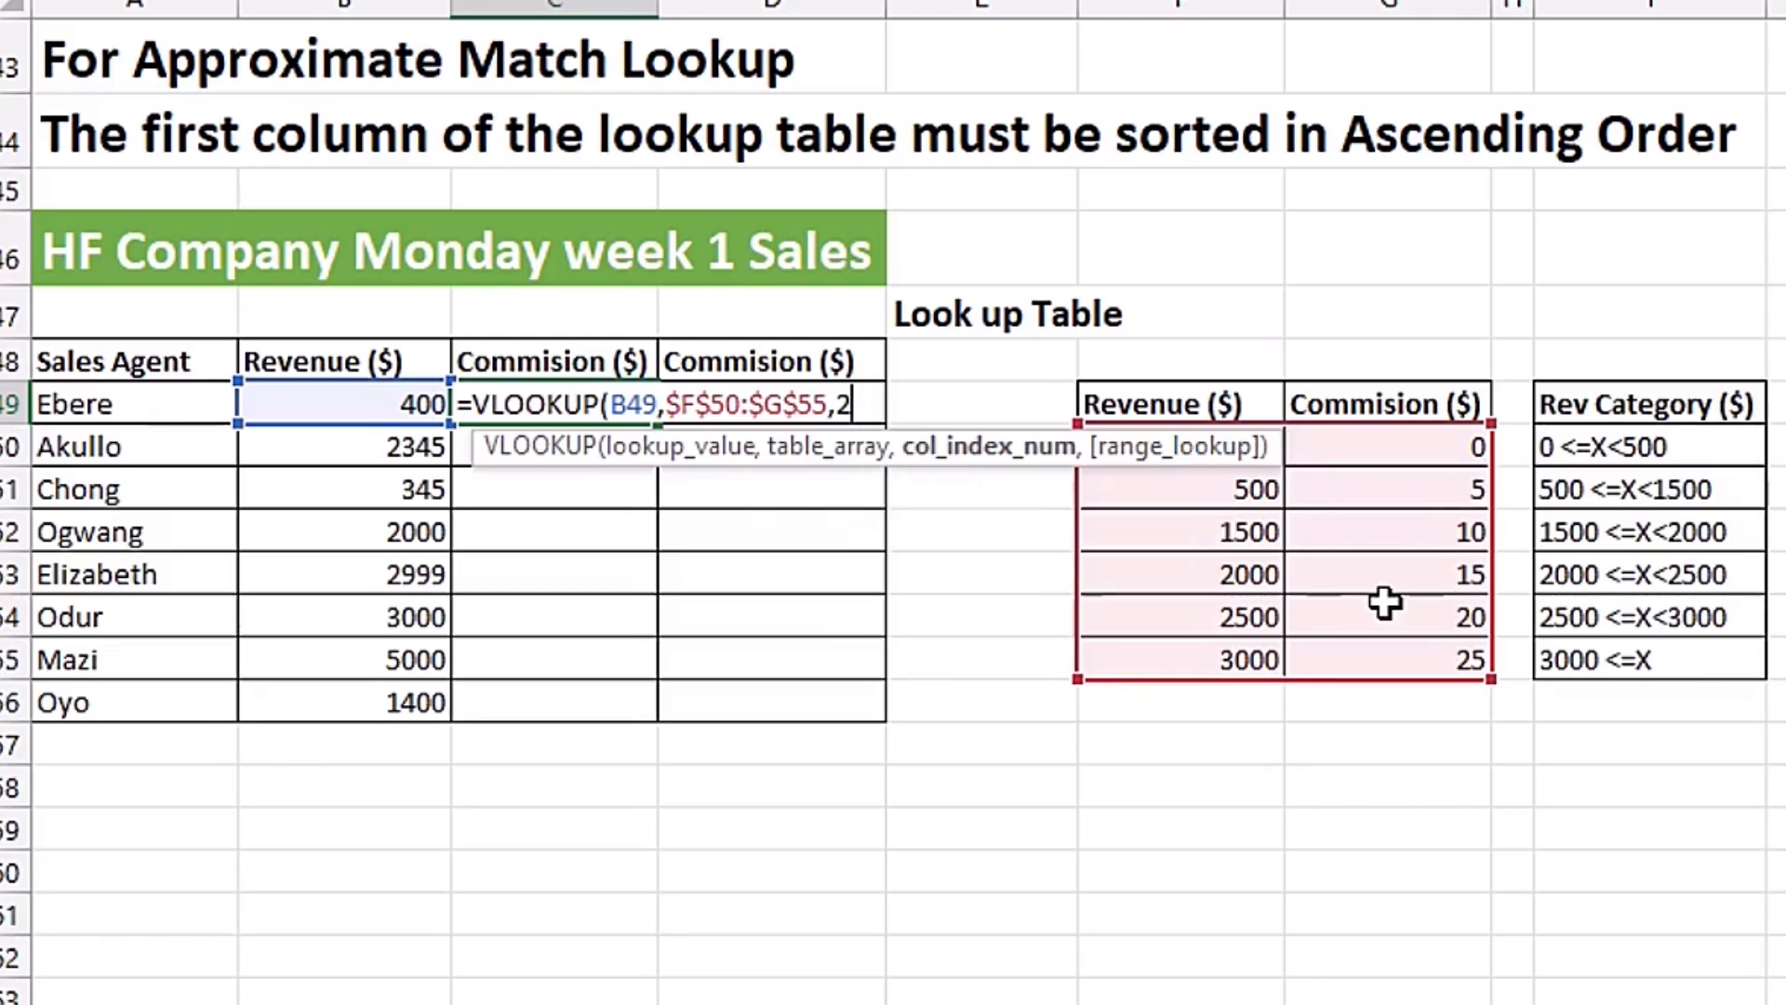
{"action": "type", "text": ")"}
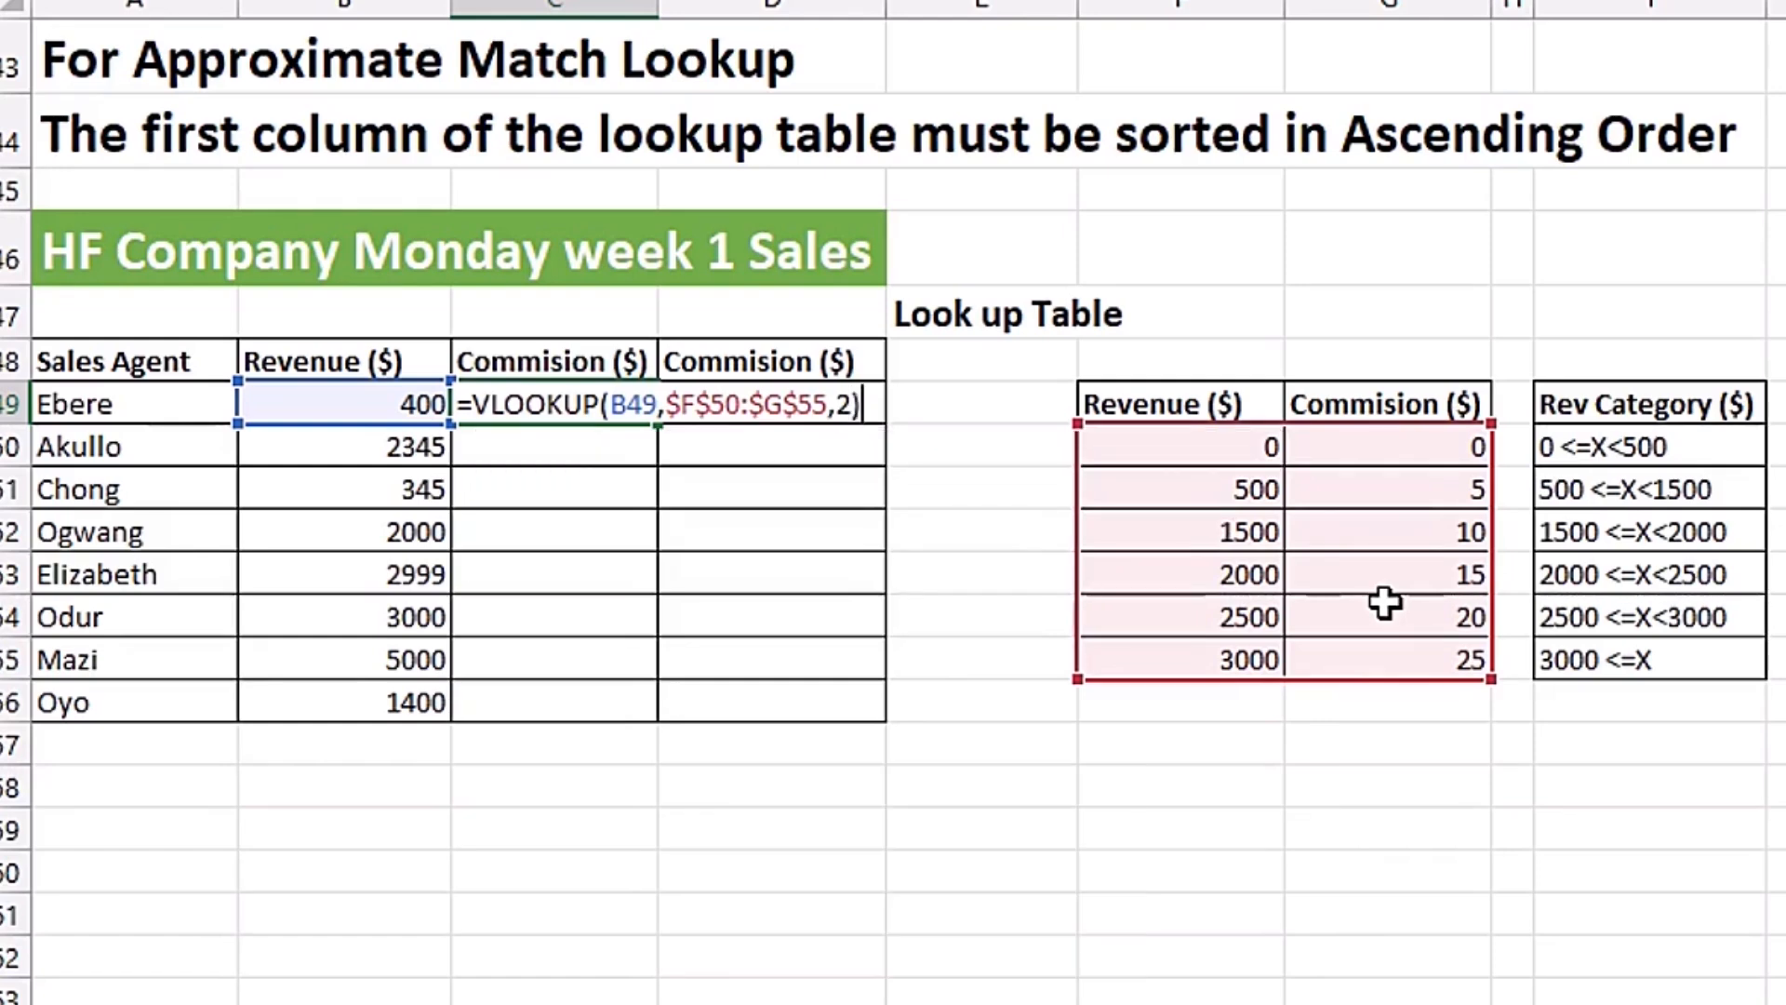
{"action": "key", "text": "ctrl+Return"}
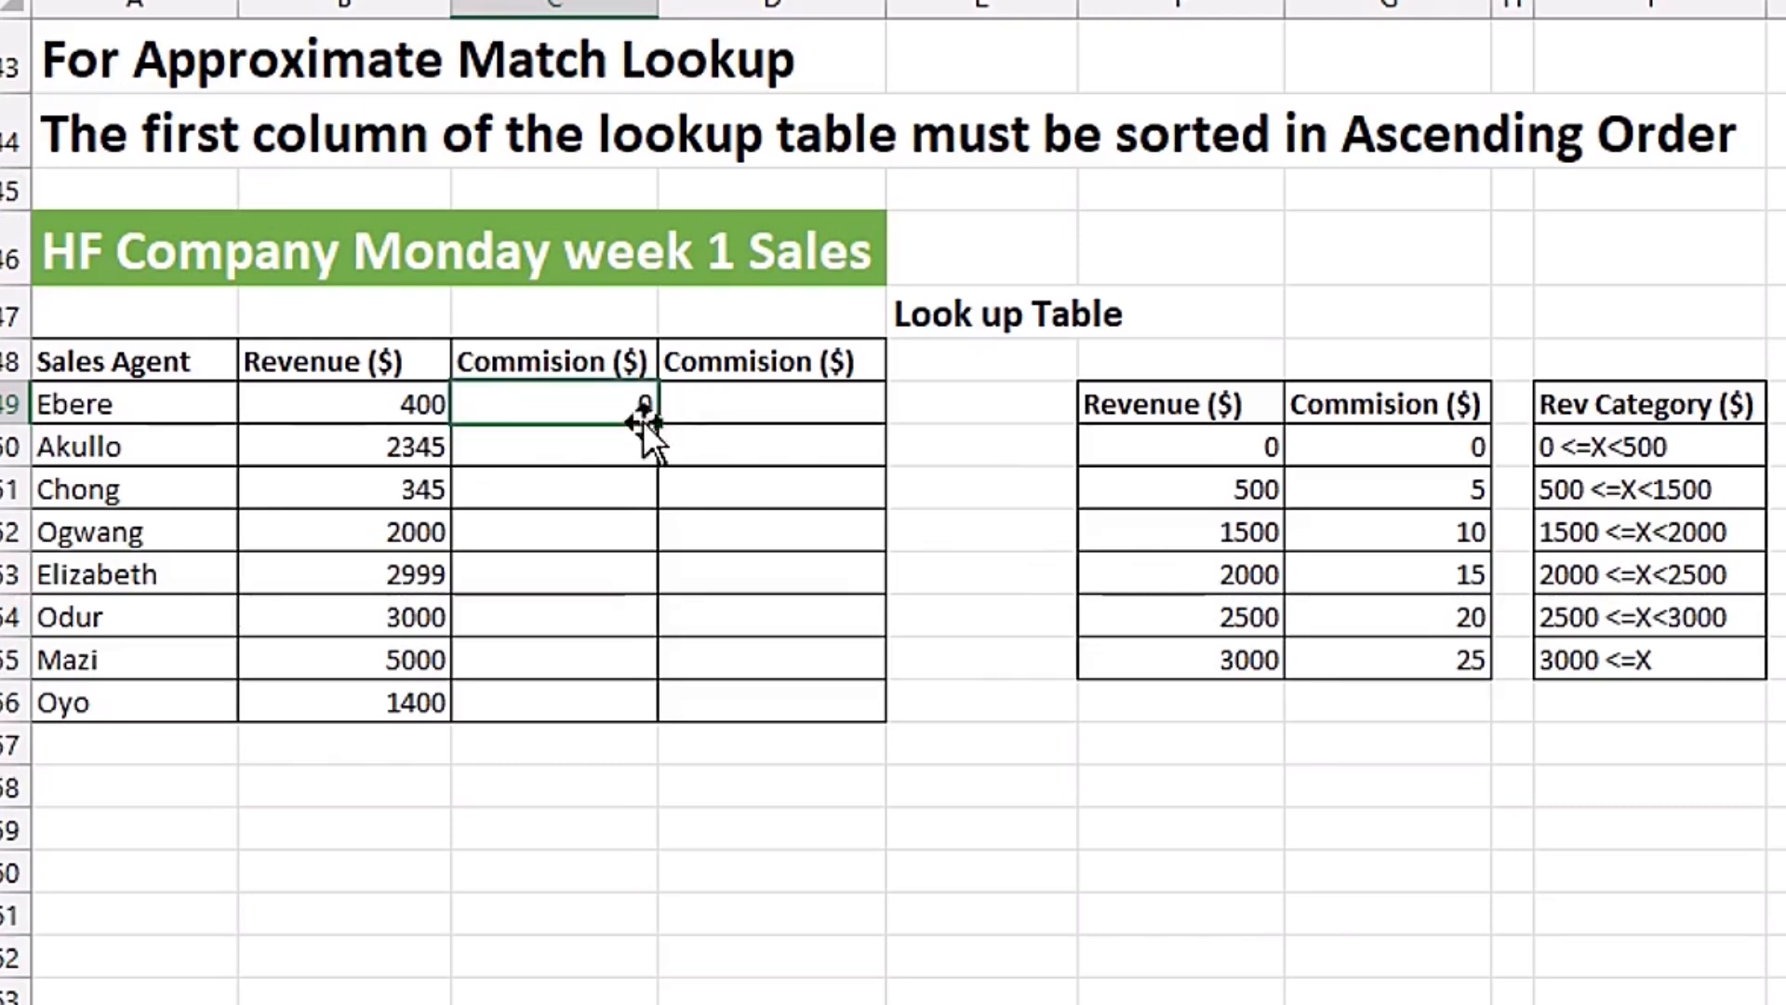
- Fill the C49 formula down through C56 and check row 53's commission against the lookup table's 2500 tier
{"action": "left_click_drag", "start_coordinate": [658, 423], "coordinate": [679, 715]}
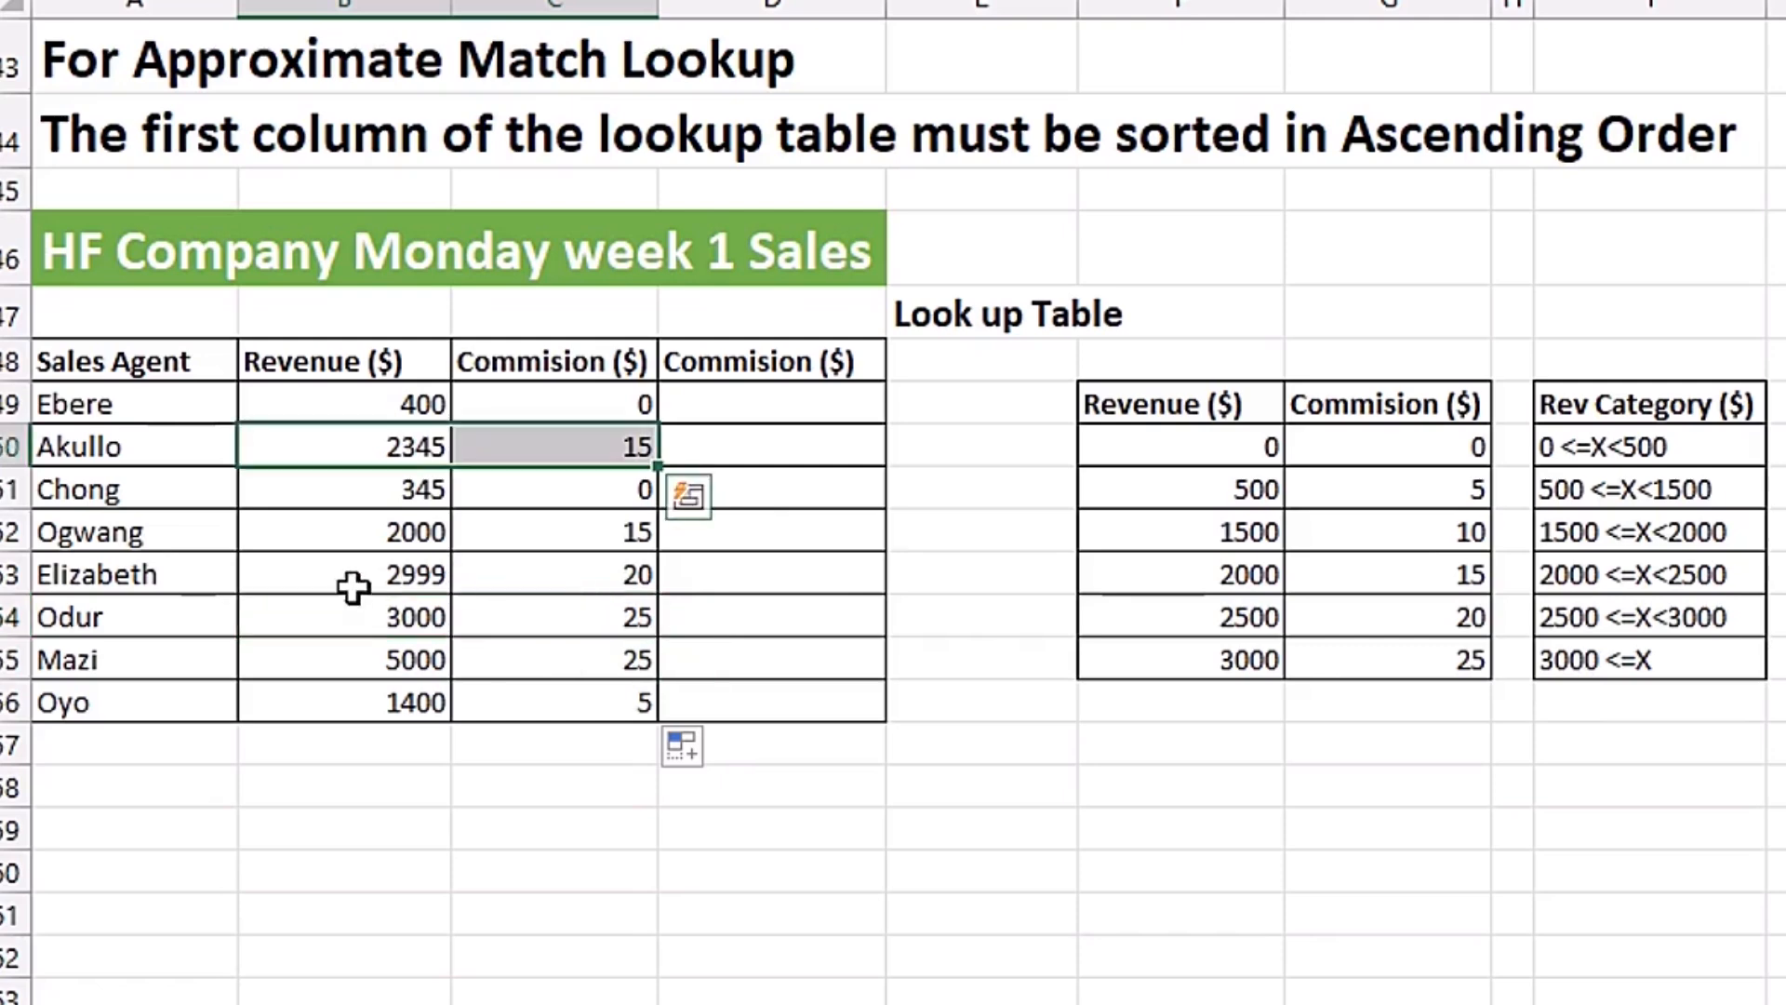
{"action": "left_click_drag", "start_coordinate": [374, 588], "coordinate": [557, 580]}
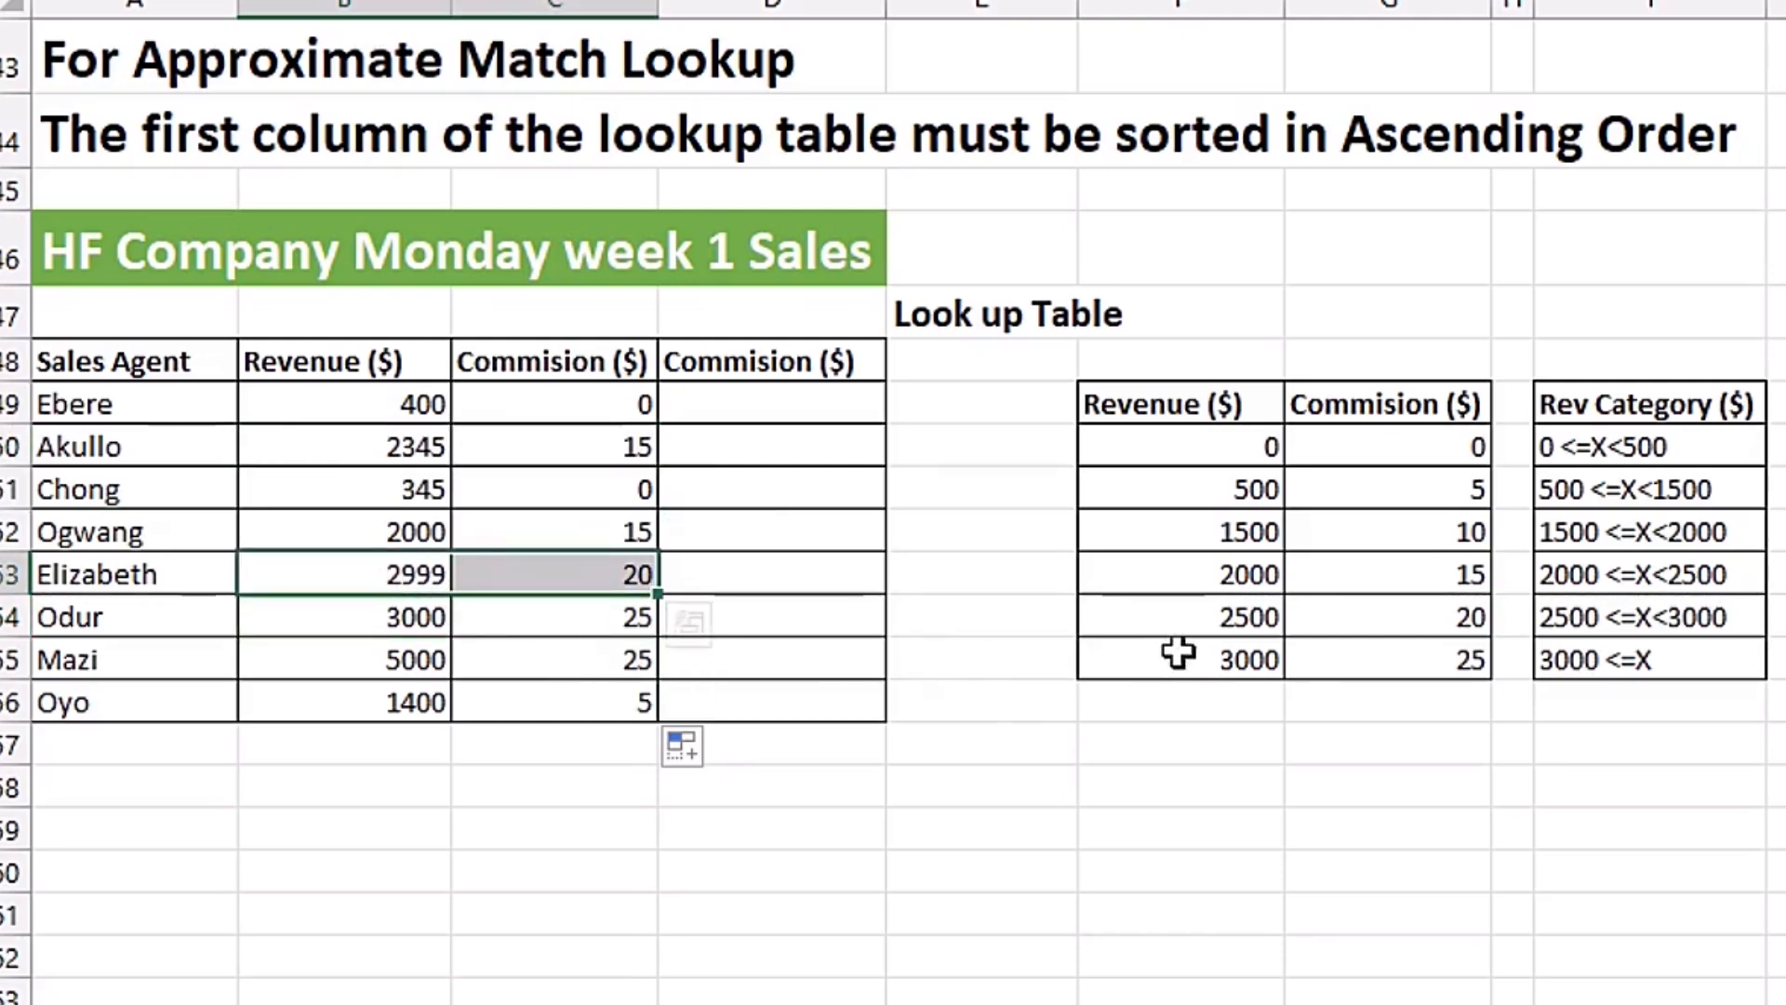
{"action": "left_click_drag", "start_coordinate": [1186, 622], "coordinate": [1363, 622]}
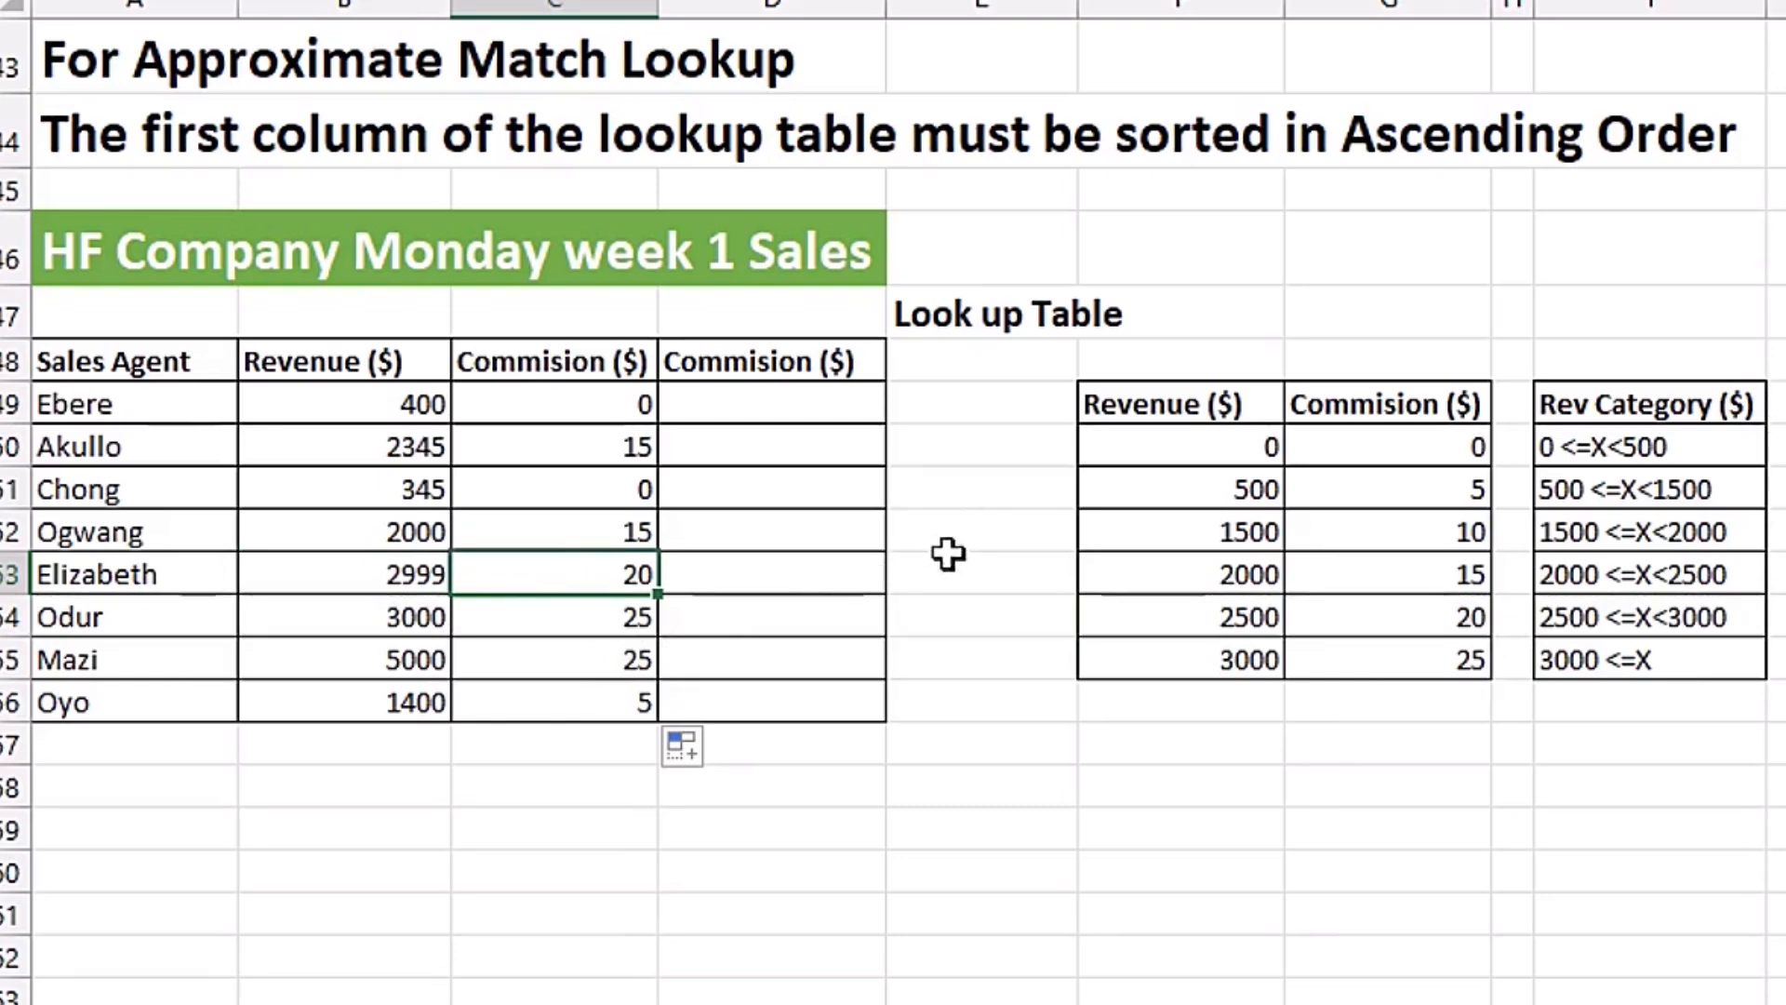
- Add TRUE as the range_lookup argument of C49's VLOOKUP and refill the formula down through C56
{"action": "left_click", "coordinate": [590, 403]}
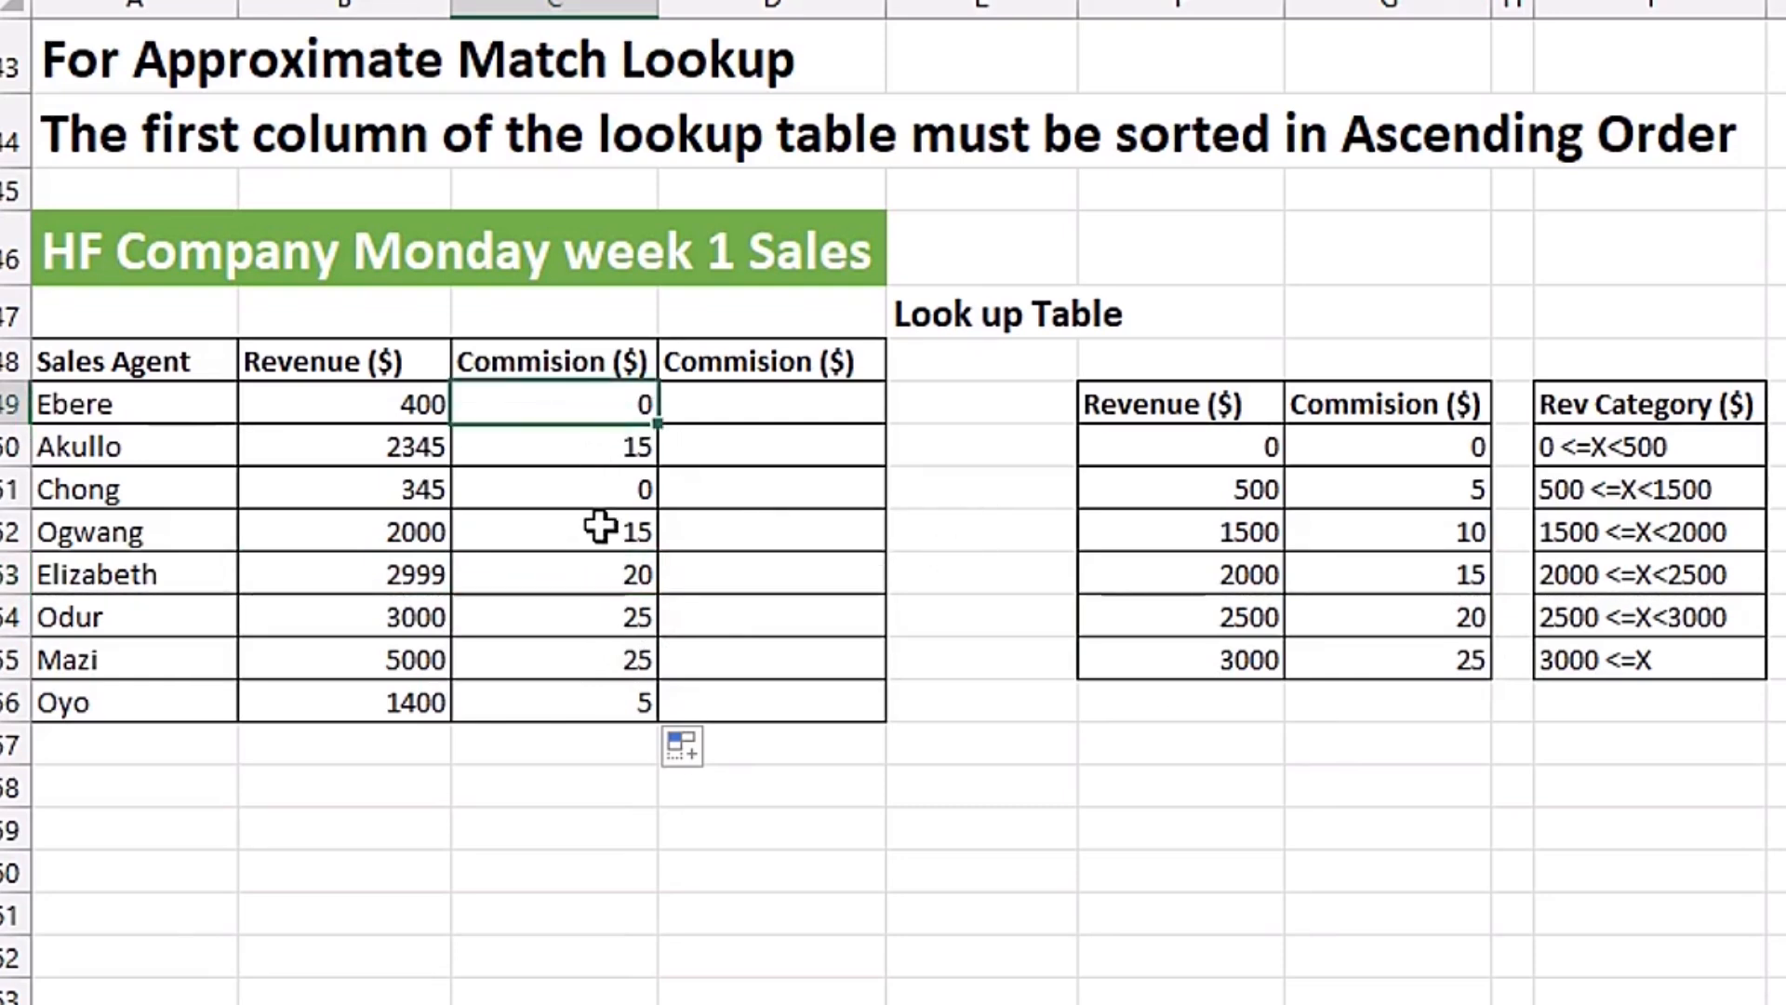
{"action": "key", "text": "F2"}
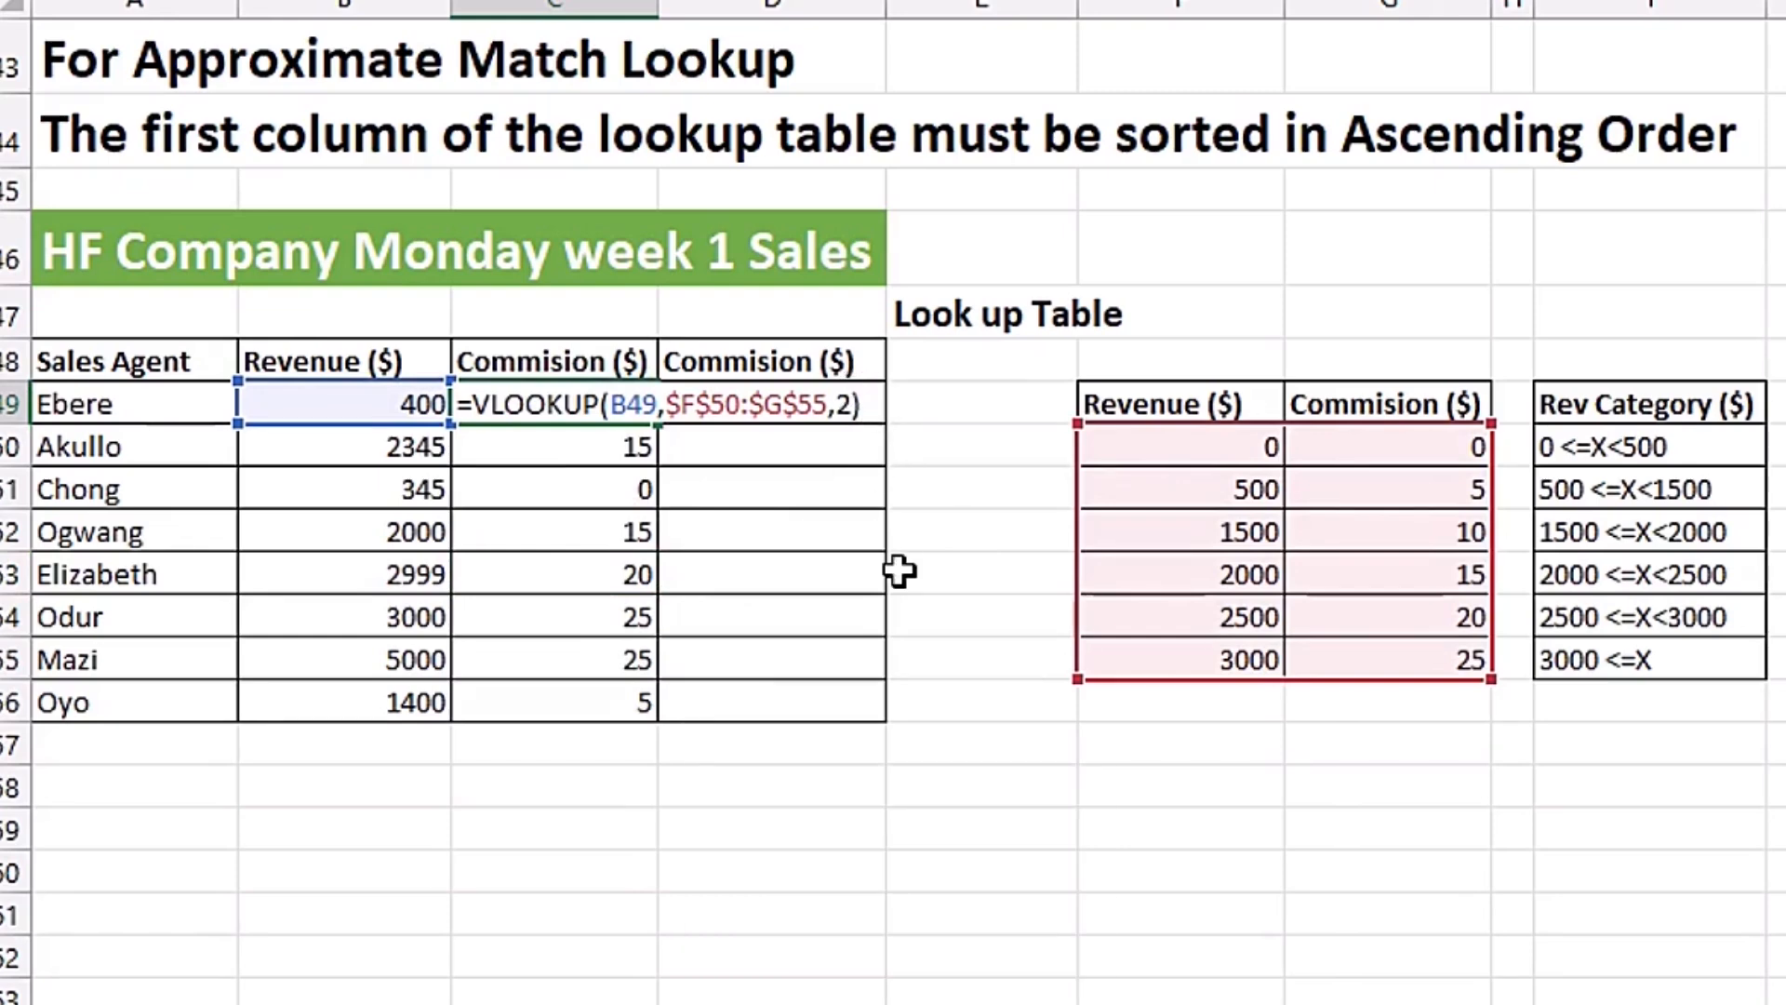
{"action": "key", "text": "BackSpace"}
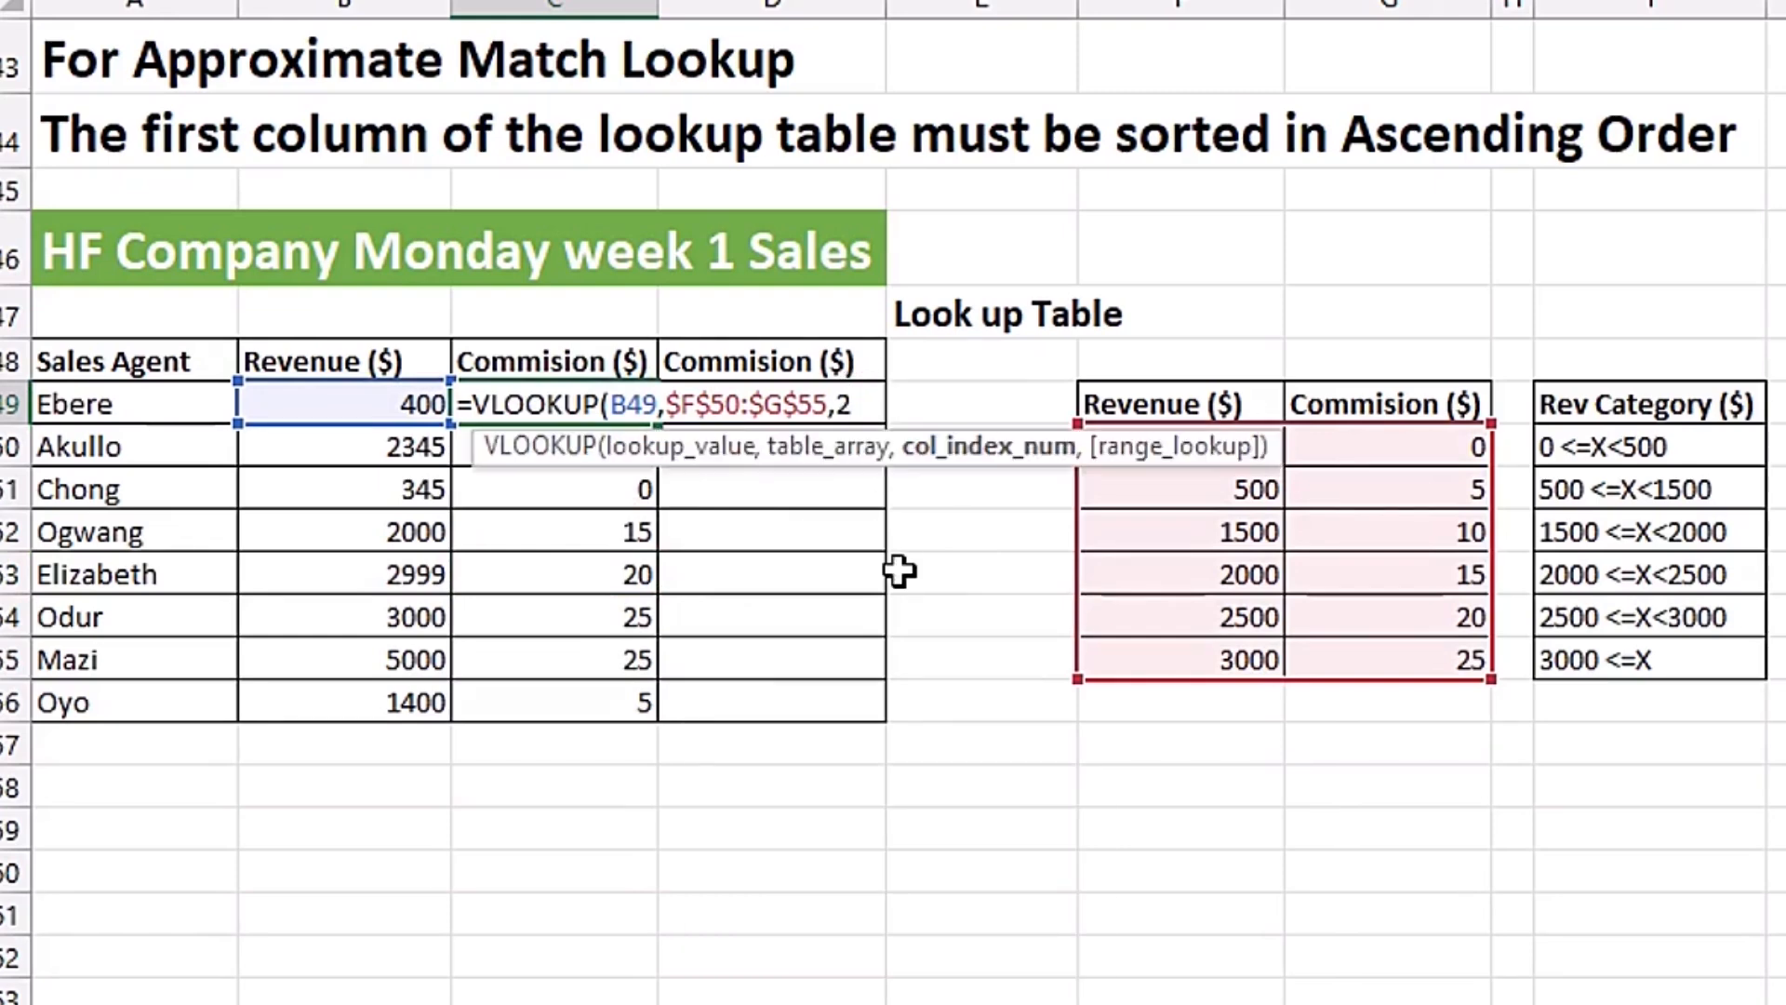
{"action": "type", "text": ","}
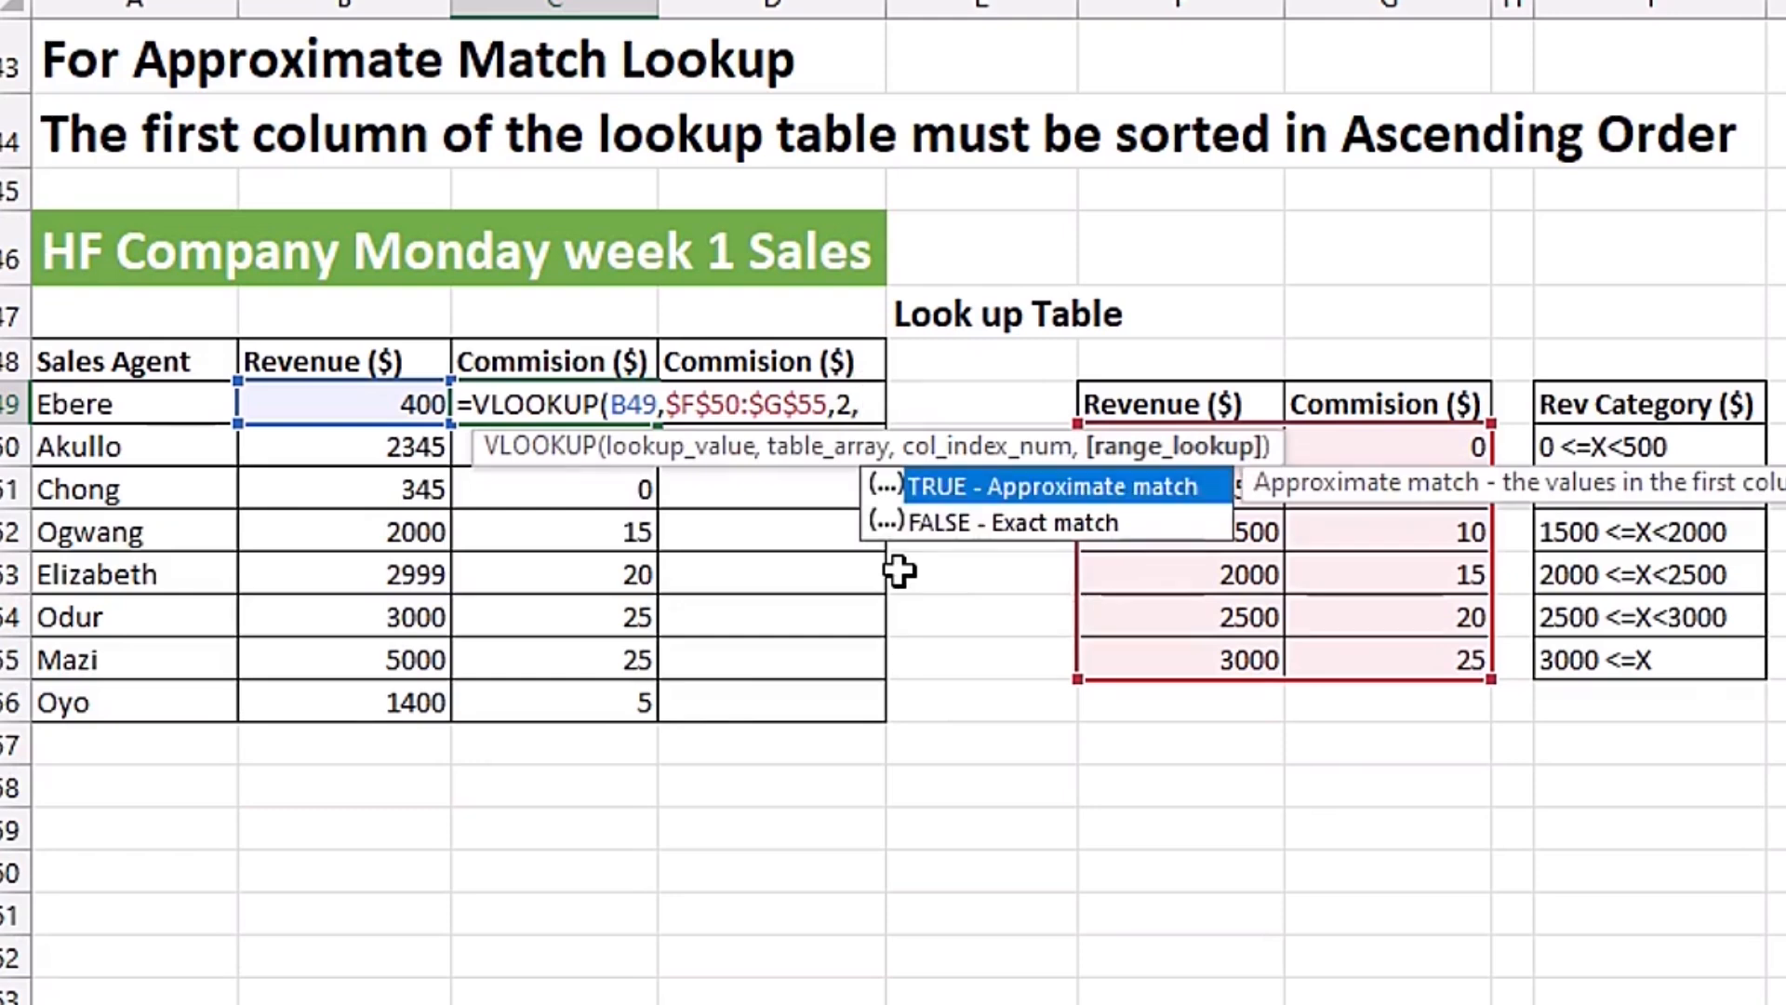
{"action": "key", "text": "Tab"}
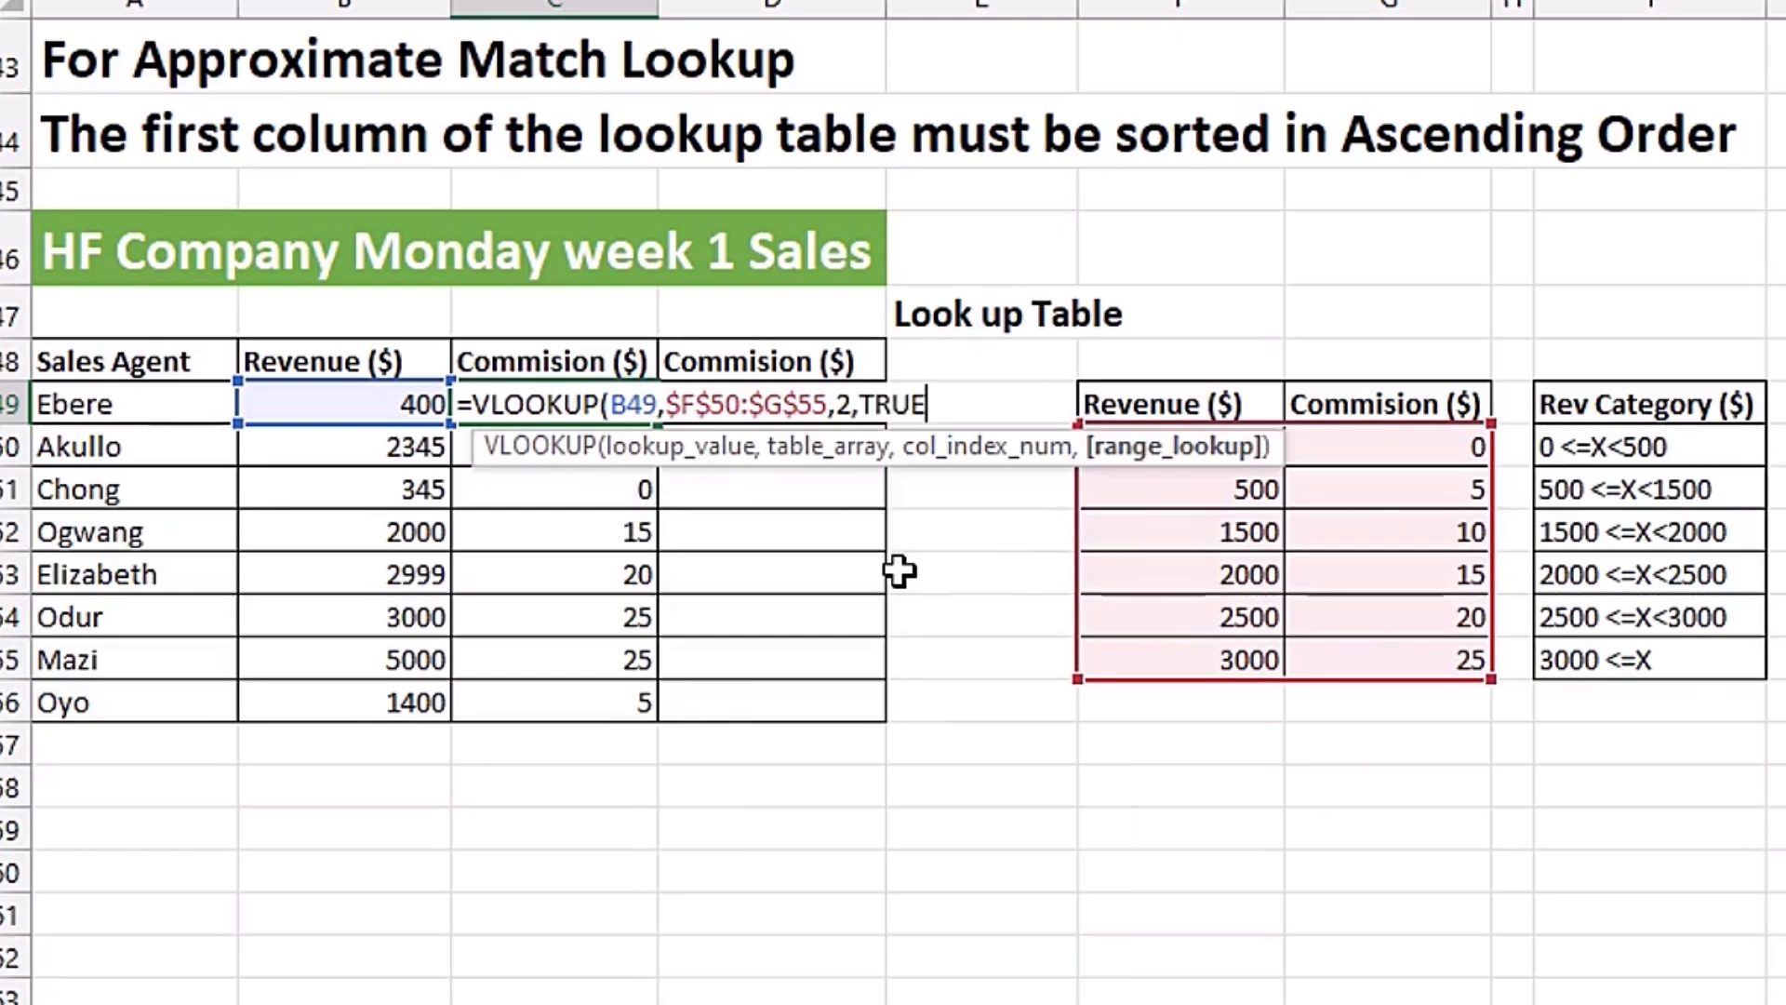
{"action": "type", "text": ")"}
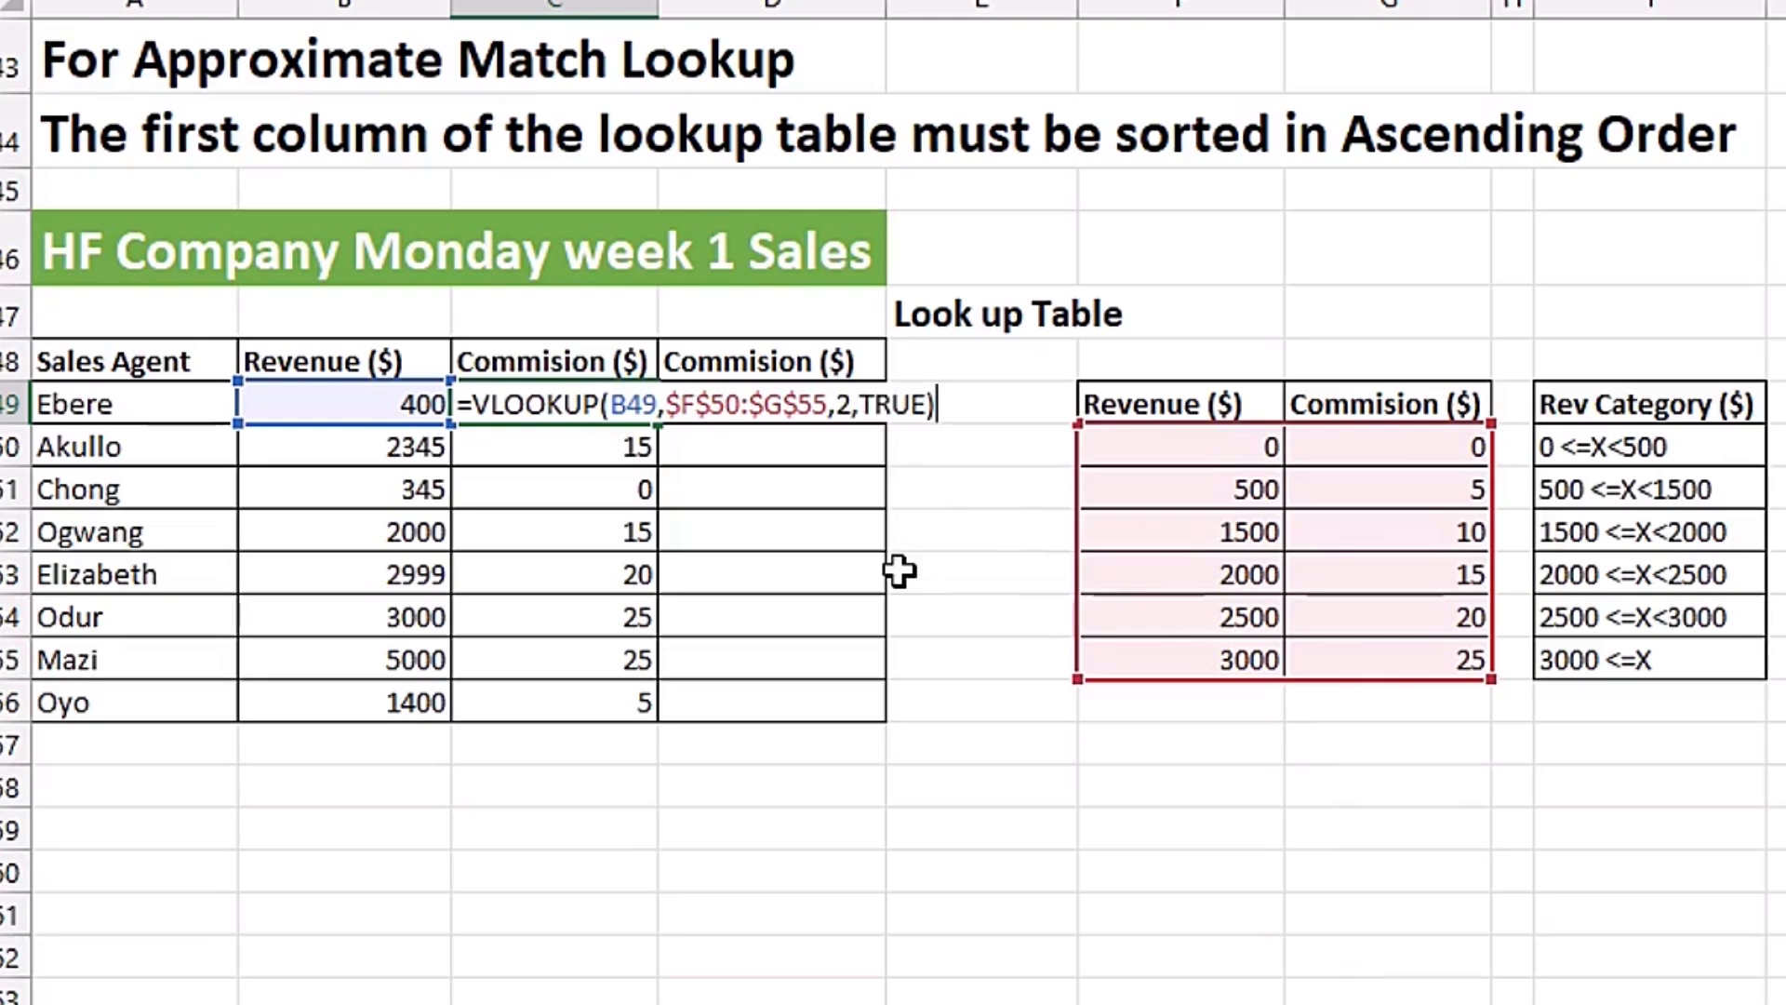
{"action": "key", "text": "ctrl+Return"}
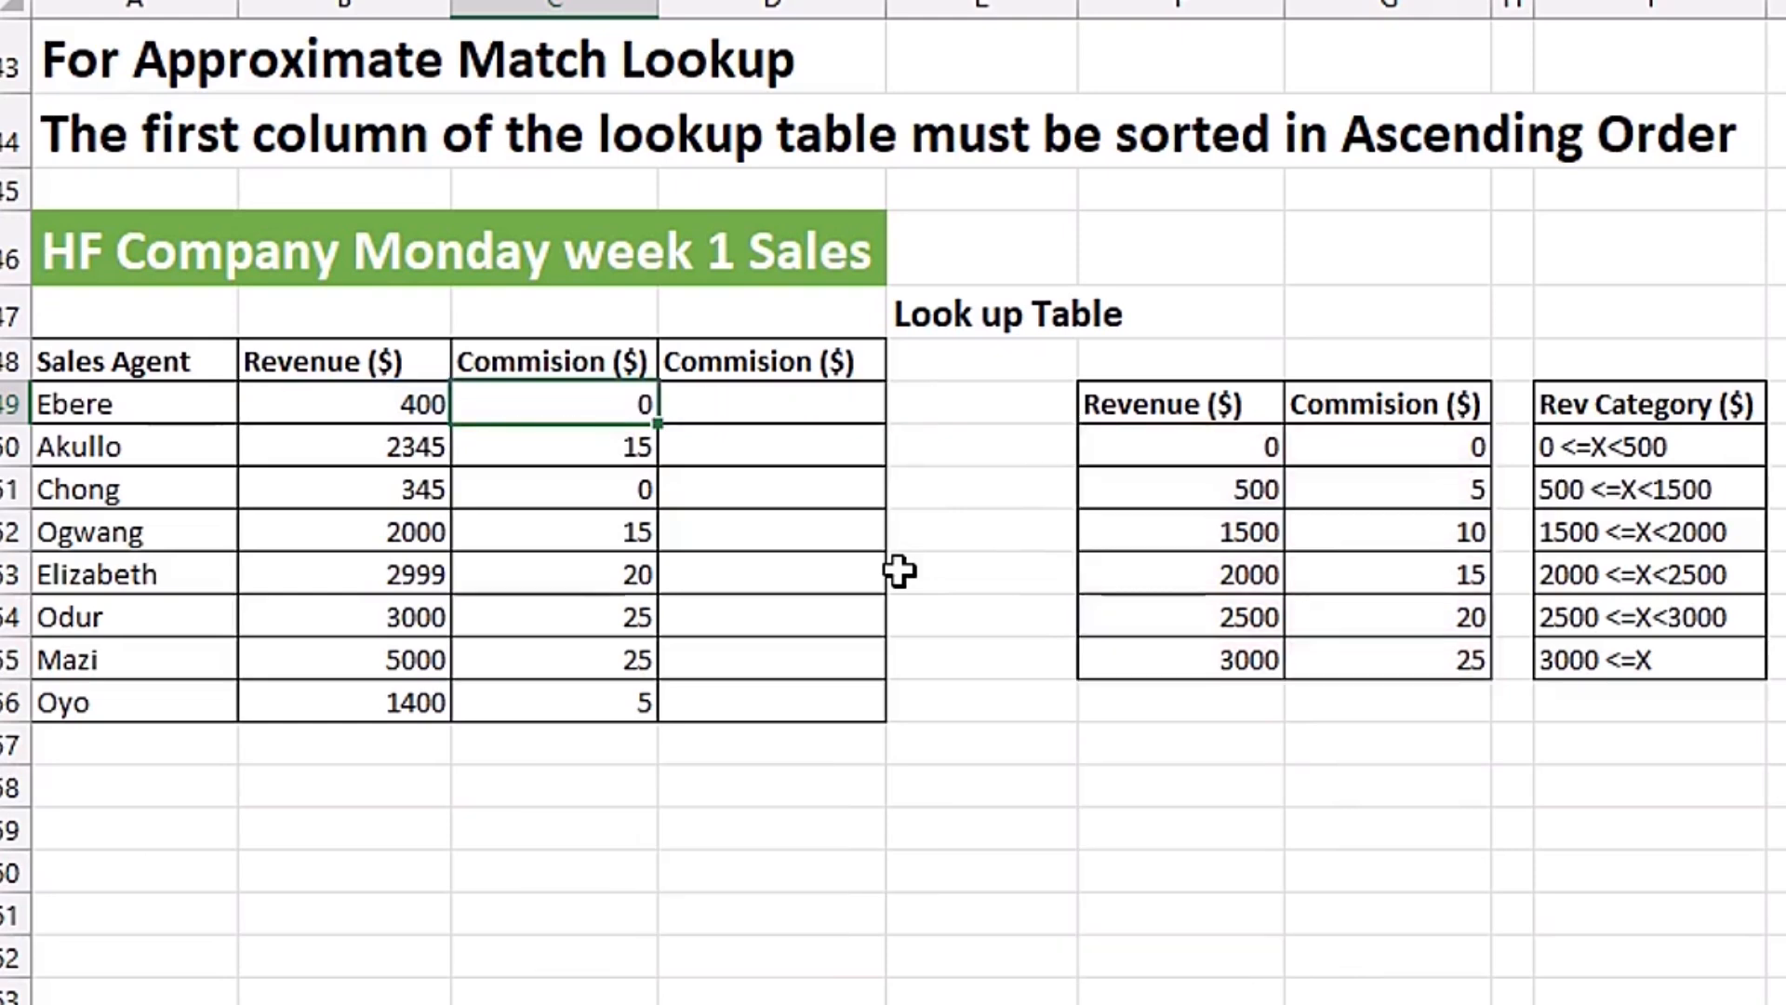
{"action": "left_click_drag", "start_coordinate": [657, 420], "coordinate": [670, 718]}
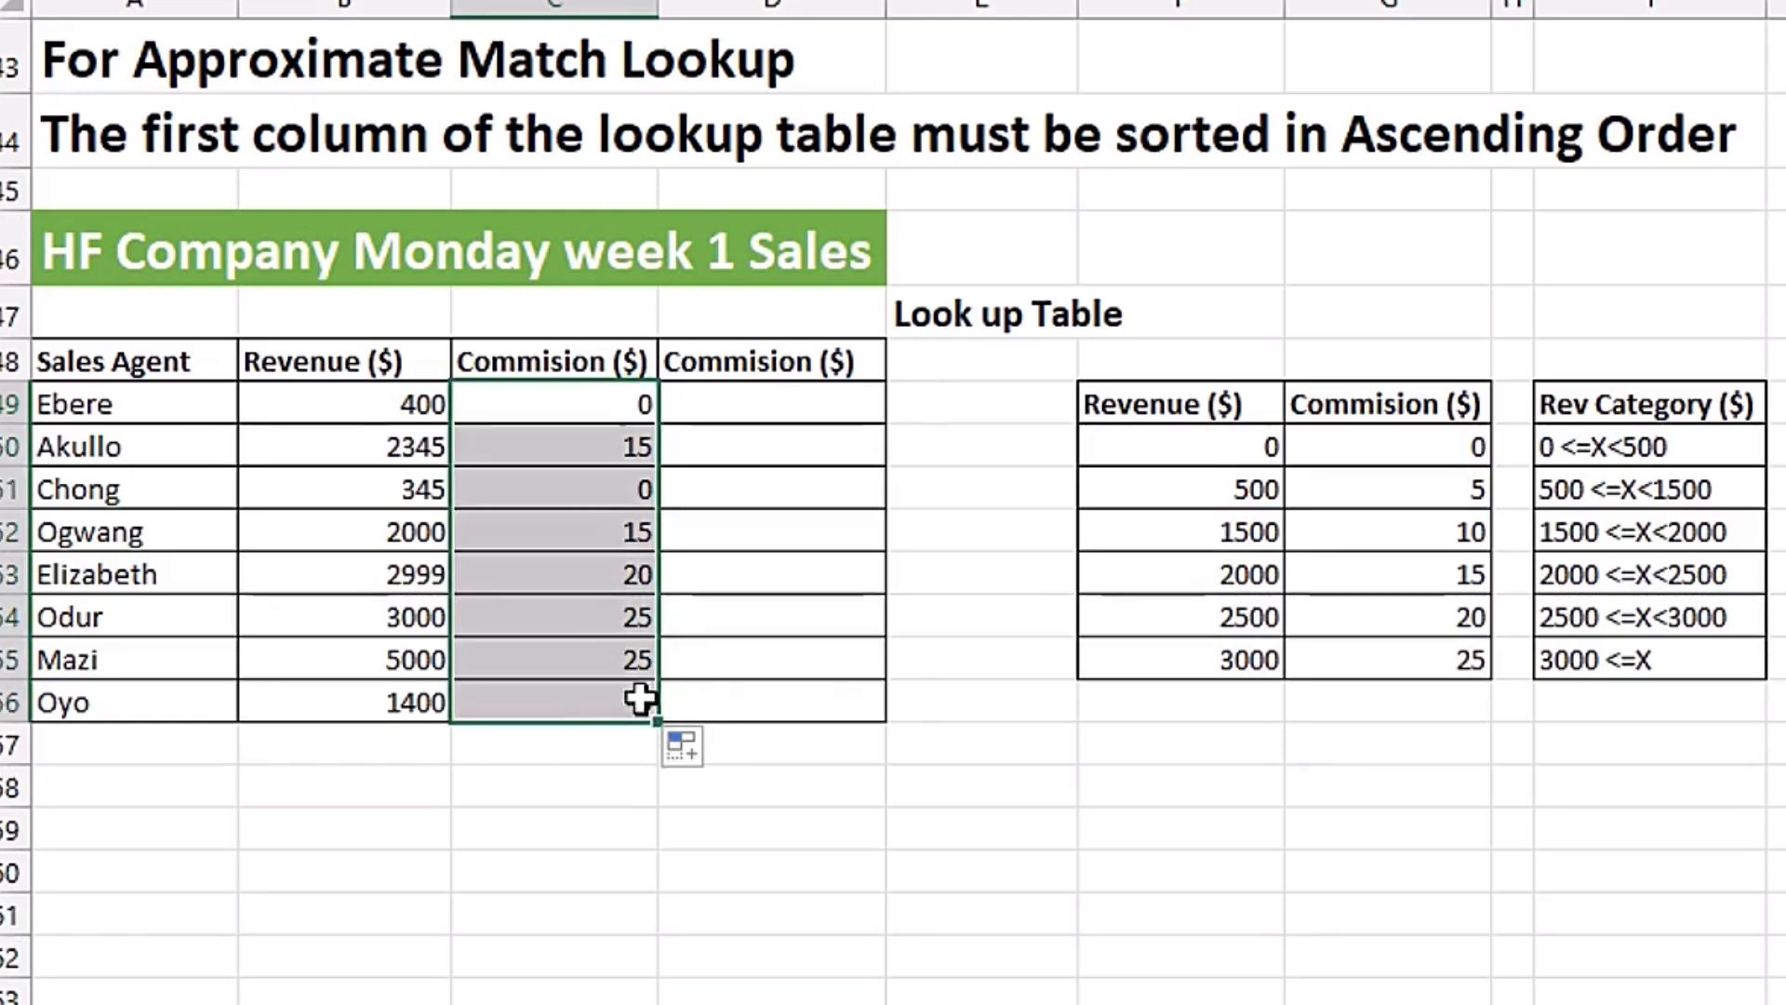
{"action": "left_click", "coordinate": [592, 700]}
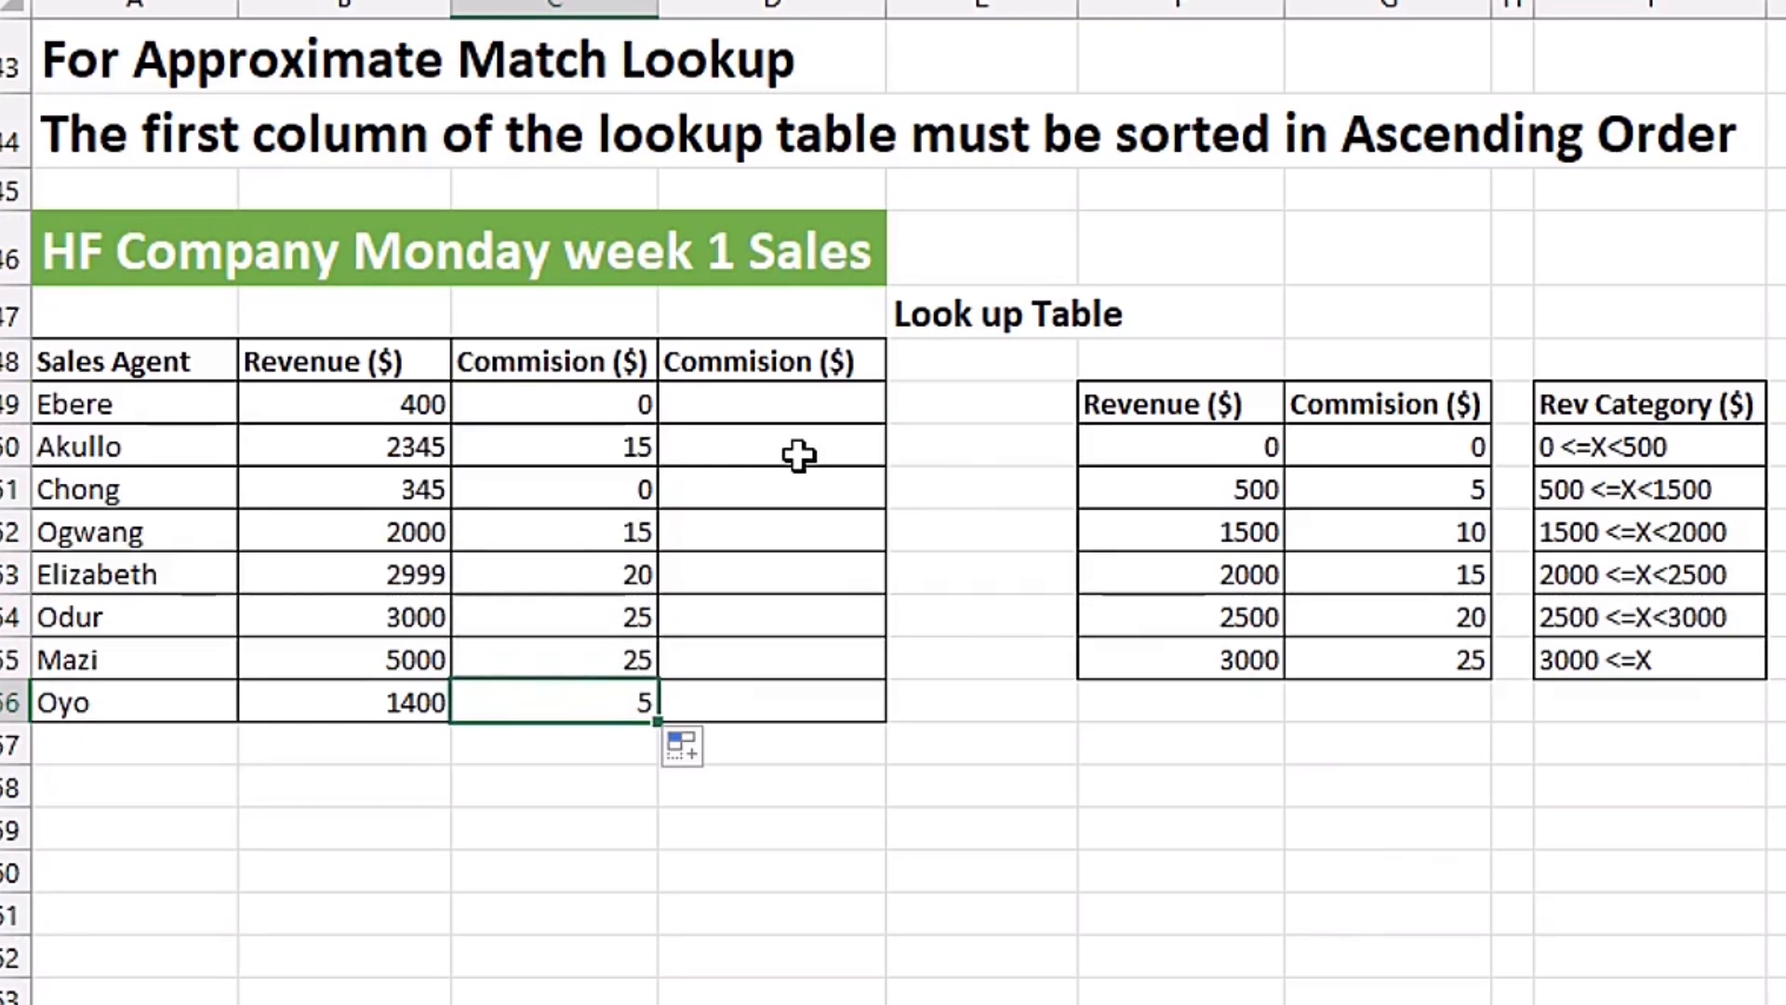
- Start a VLOOKUP in D49 with B49 as the lookup value and the table array locked as $F$50:$G$55
{"action": "left_click", "coordinate": [758, 406]}
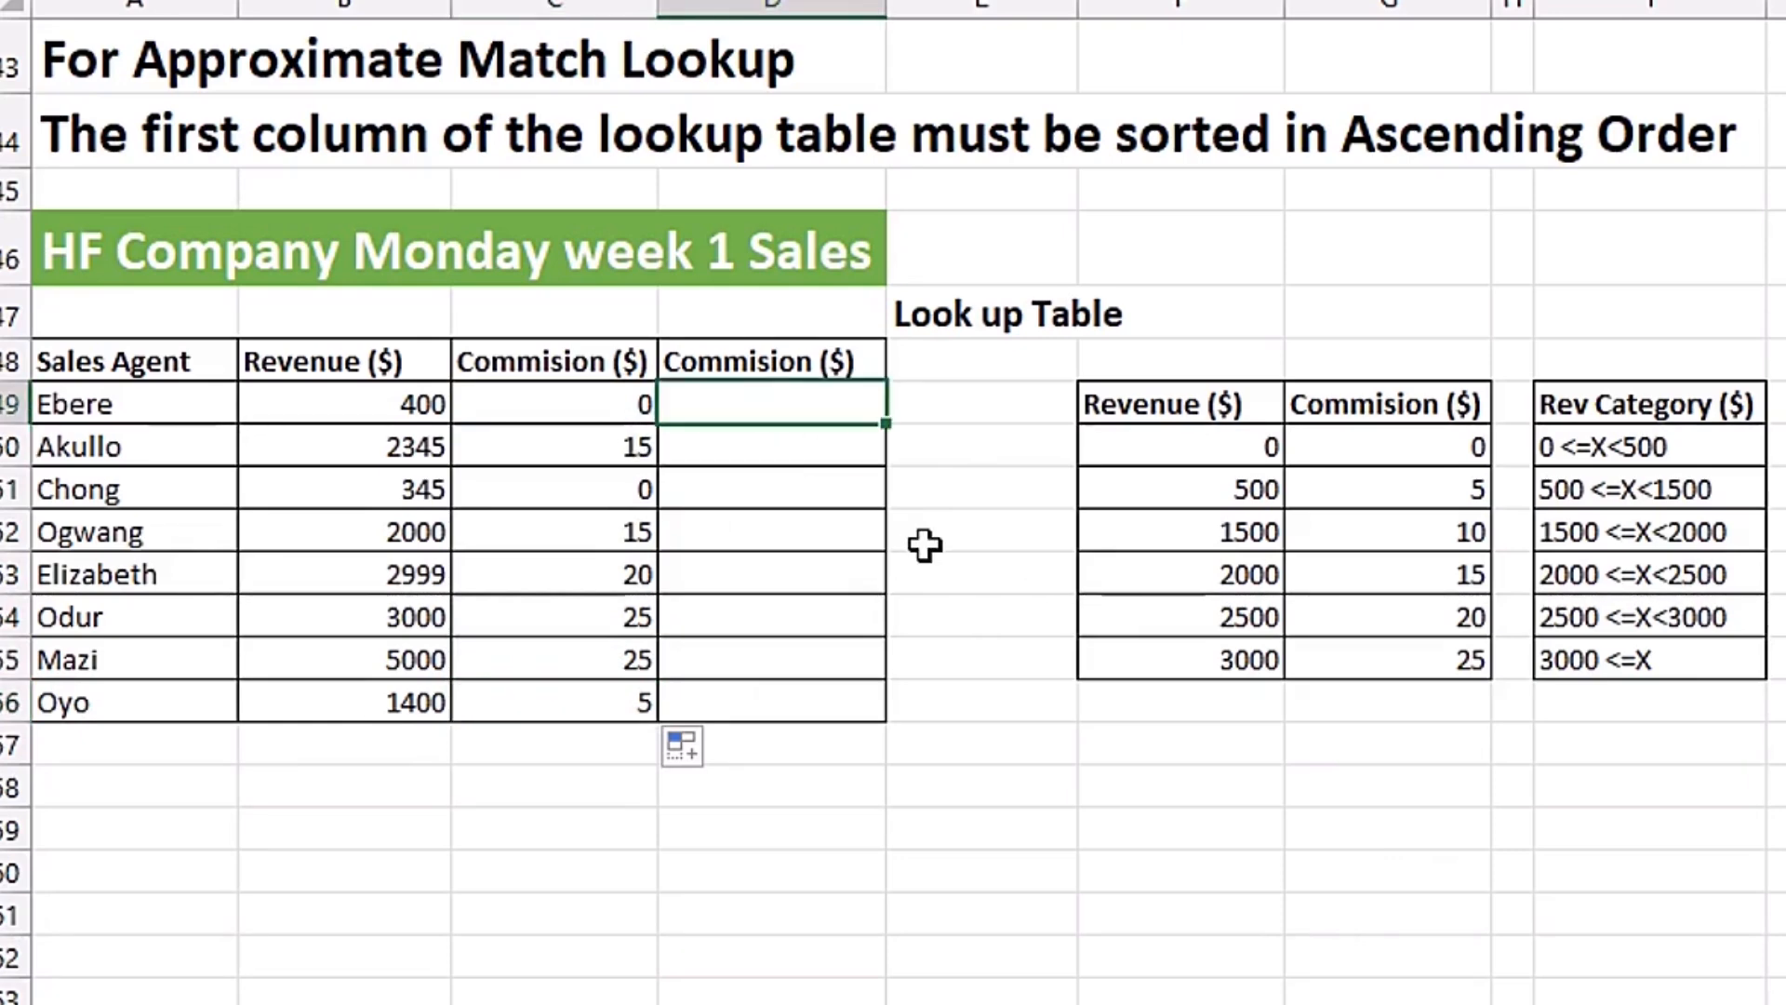
{"action": "type", "text": "=vl"}
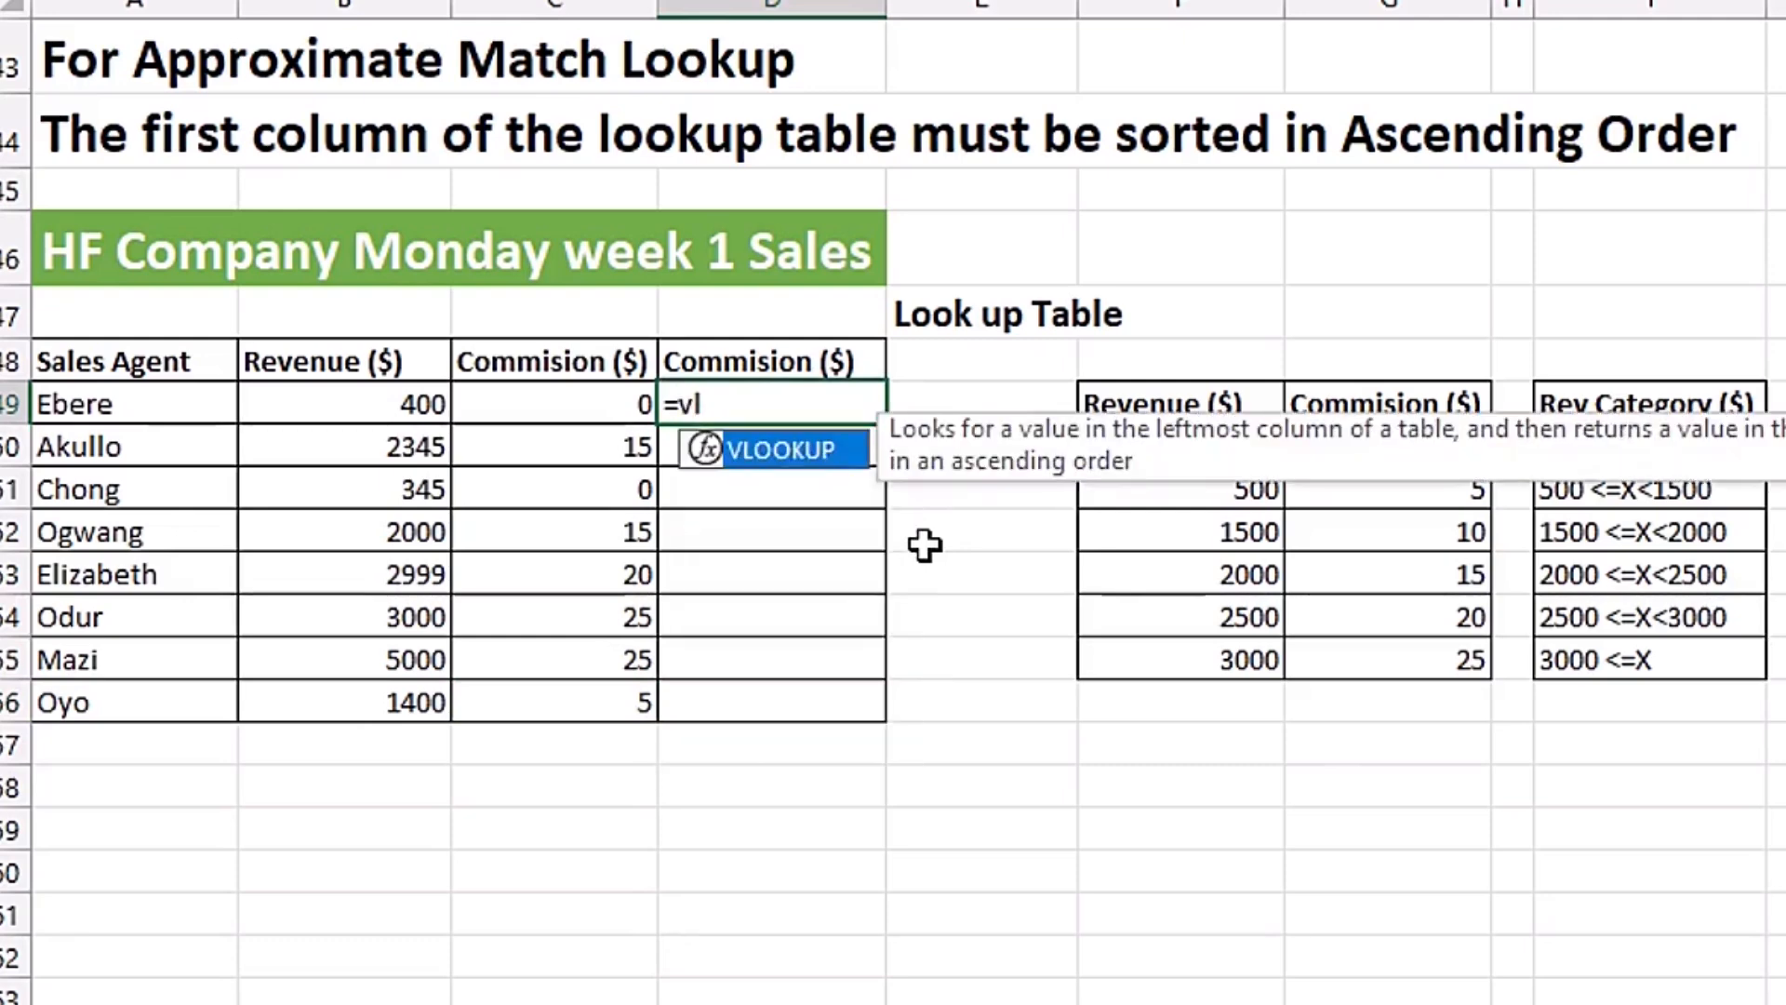
{"action": "key", "text": "Tab"}
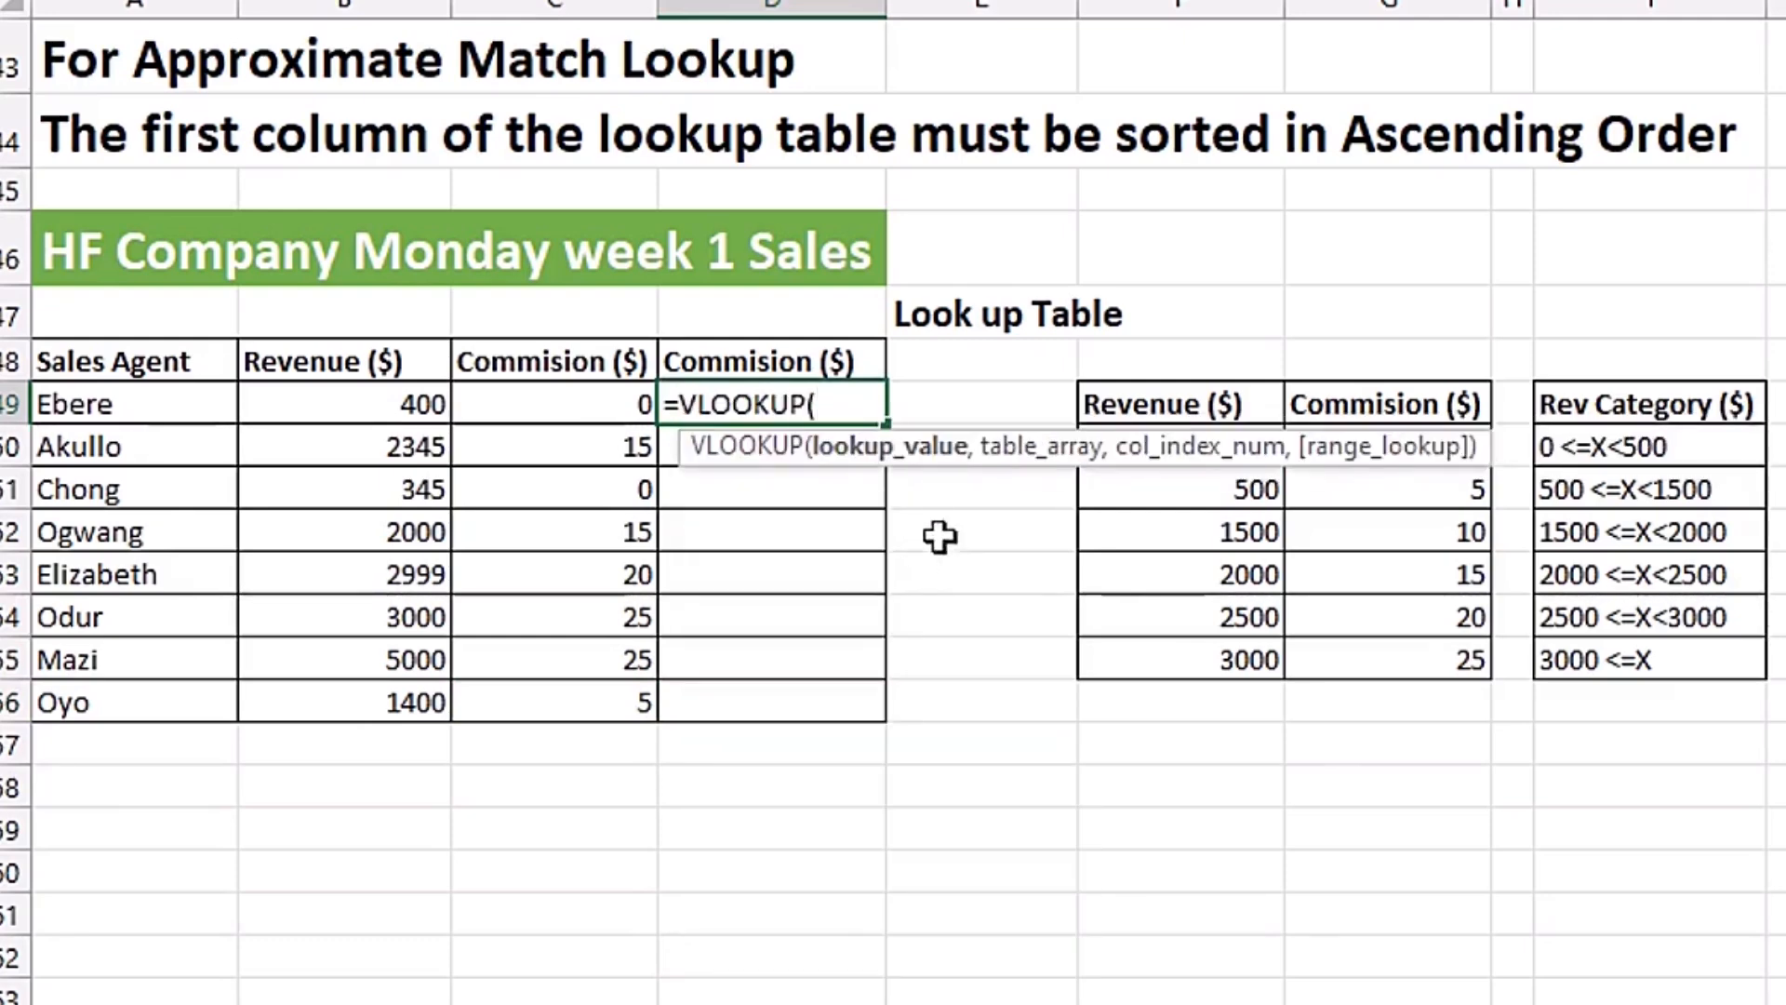
{"action": "left_click", "coordinate": [389, 402]}
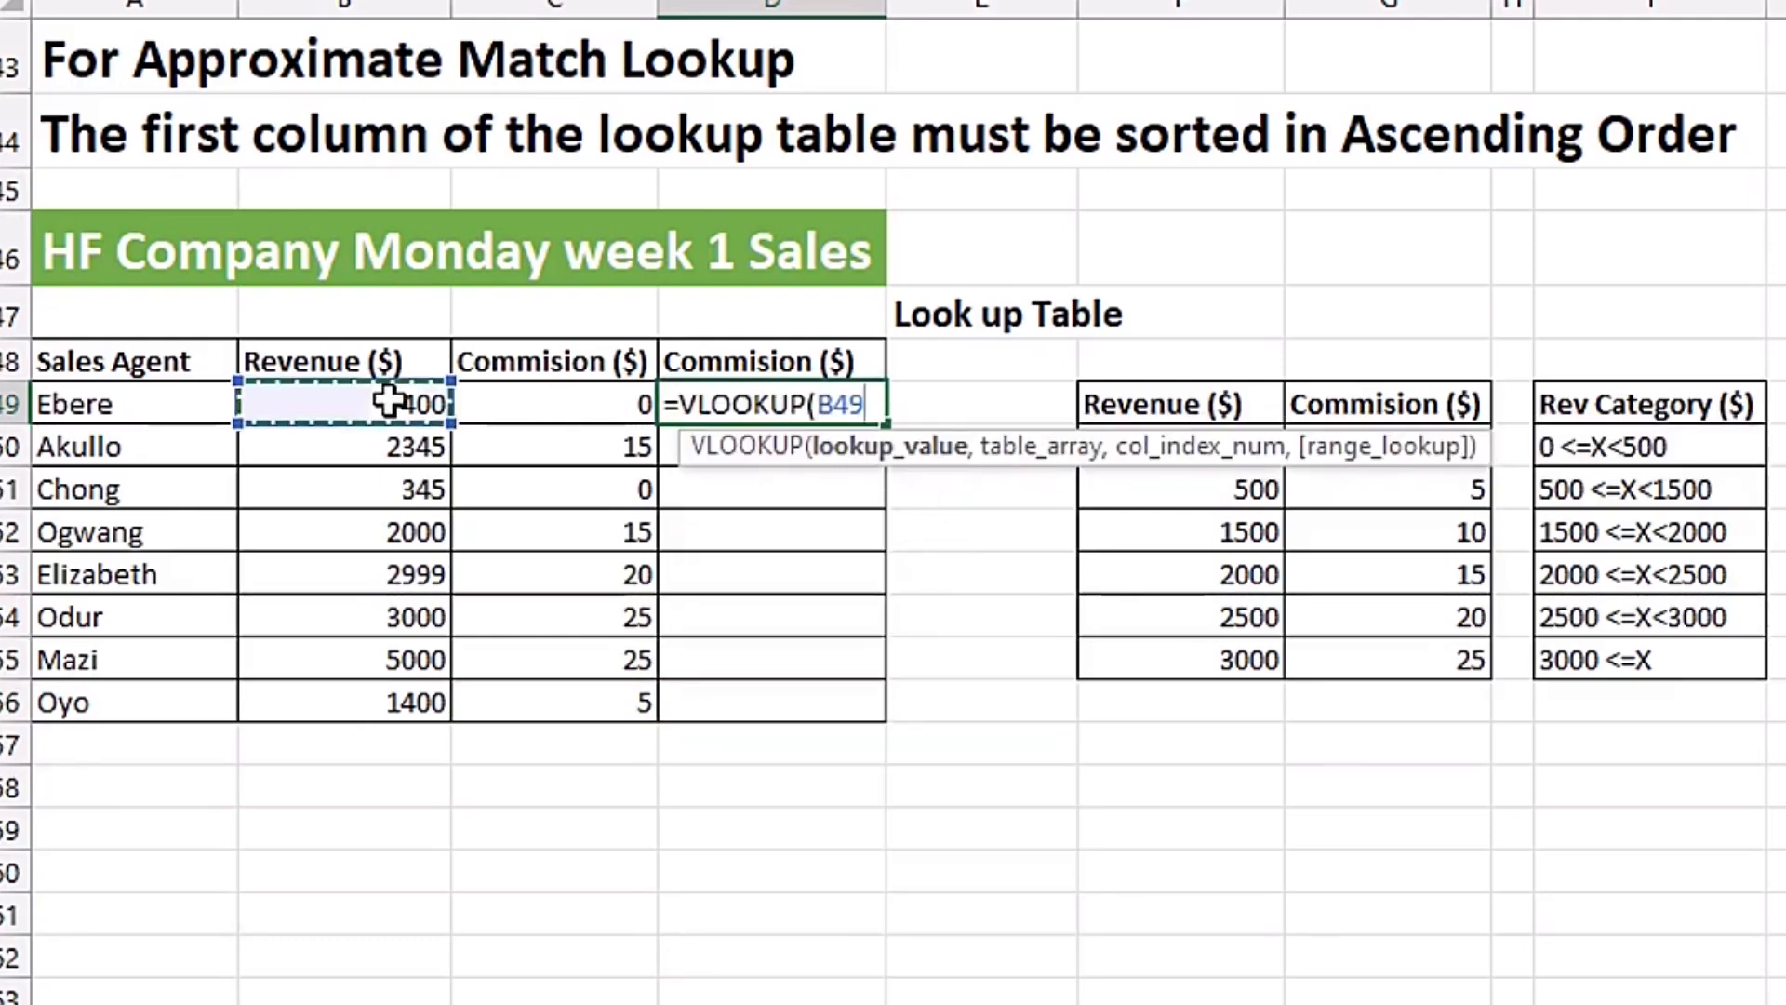
{"action": "type", "text": ","}
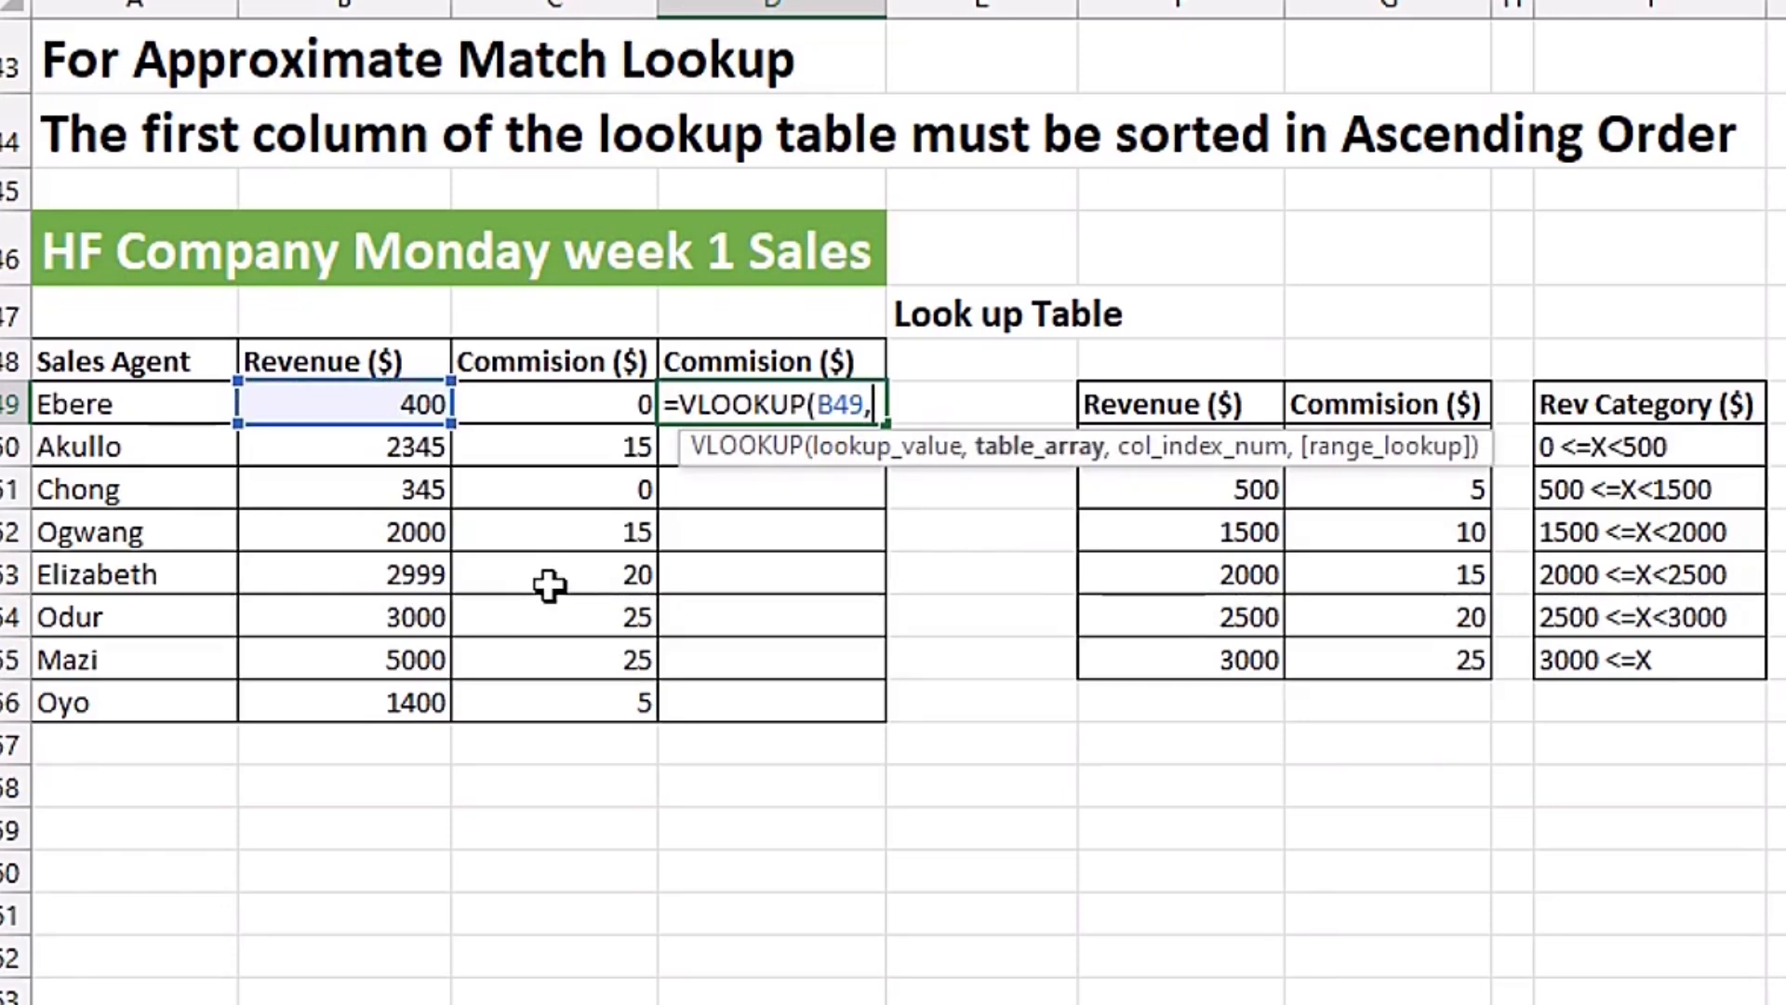
{"action": "left_click", "coordinate": [1300, 654]}
{"action": "left_click_drag", "start_coordinate": [1301, 654], "coordinate": [1271, 448]}
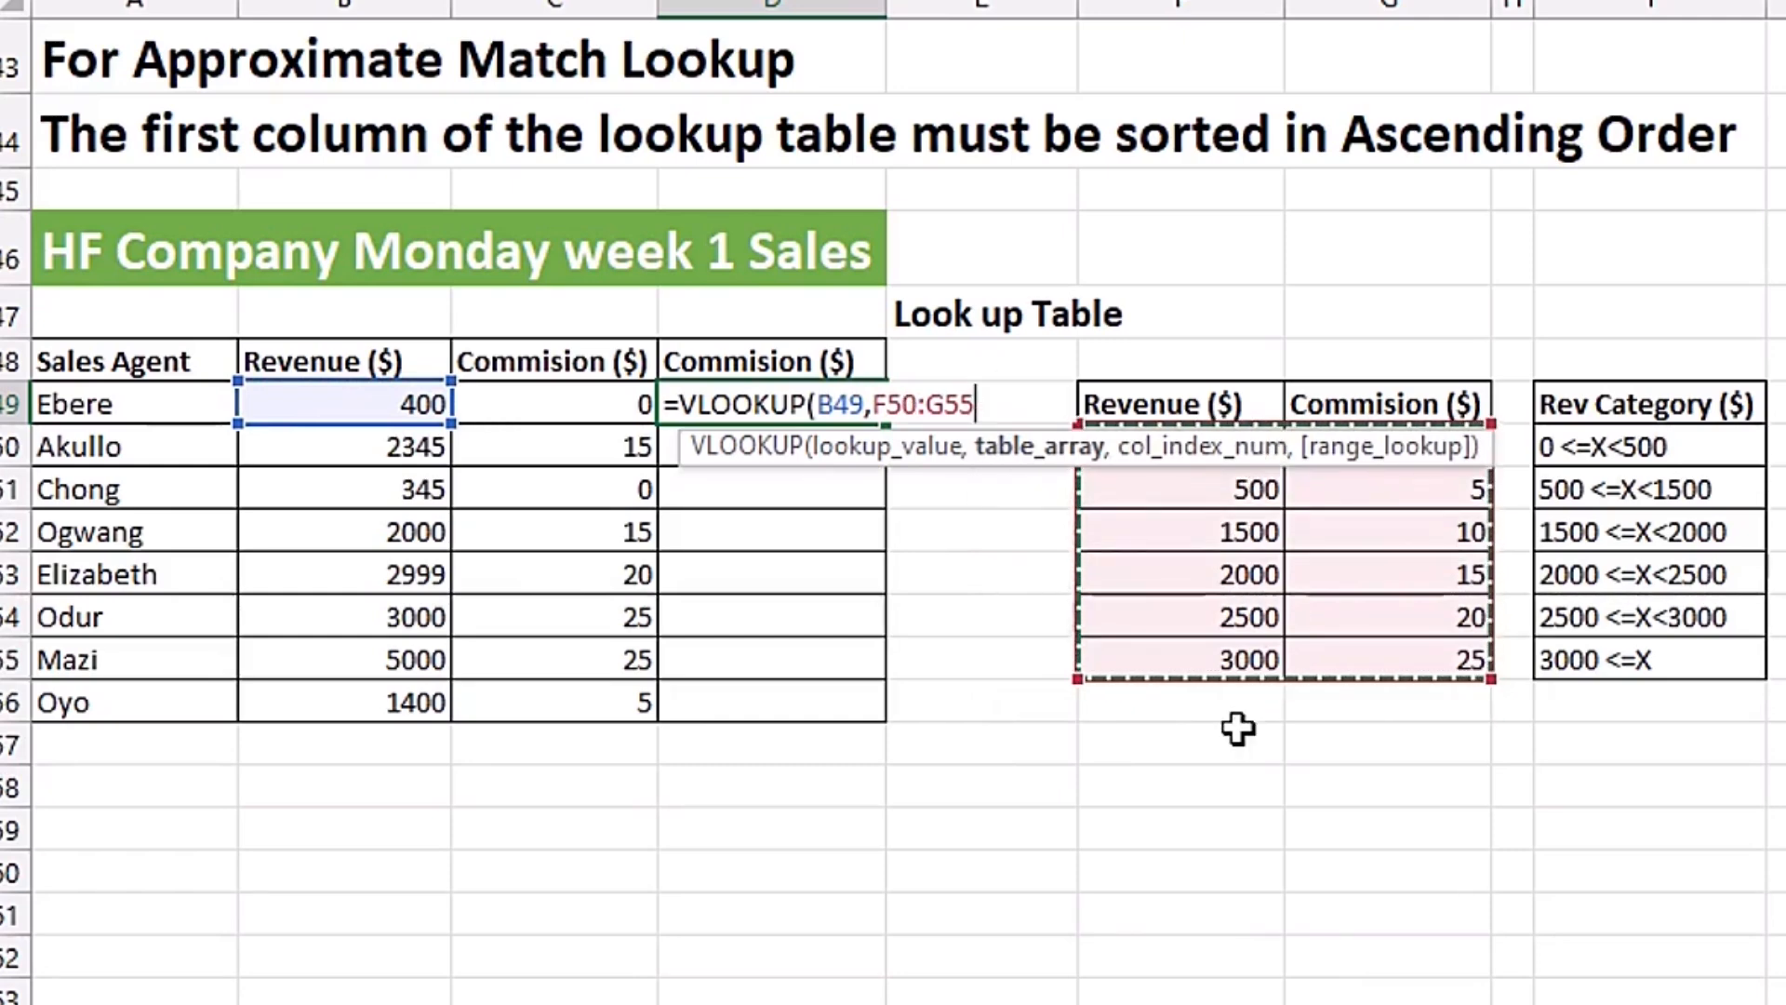
{"action": "key", "text": "F4"}
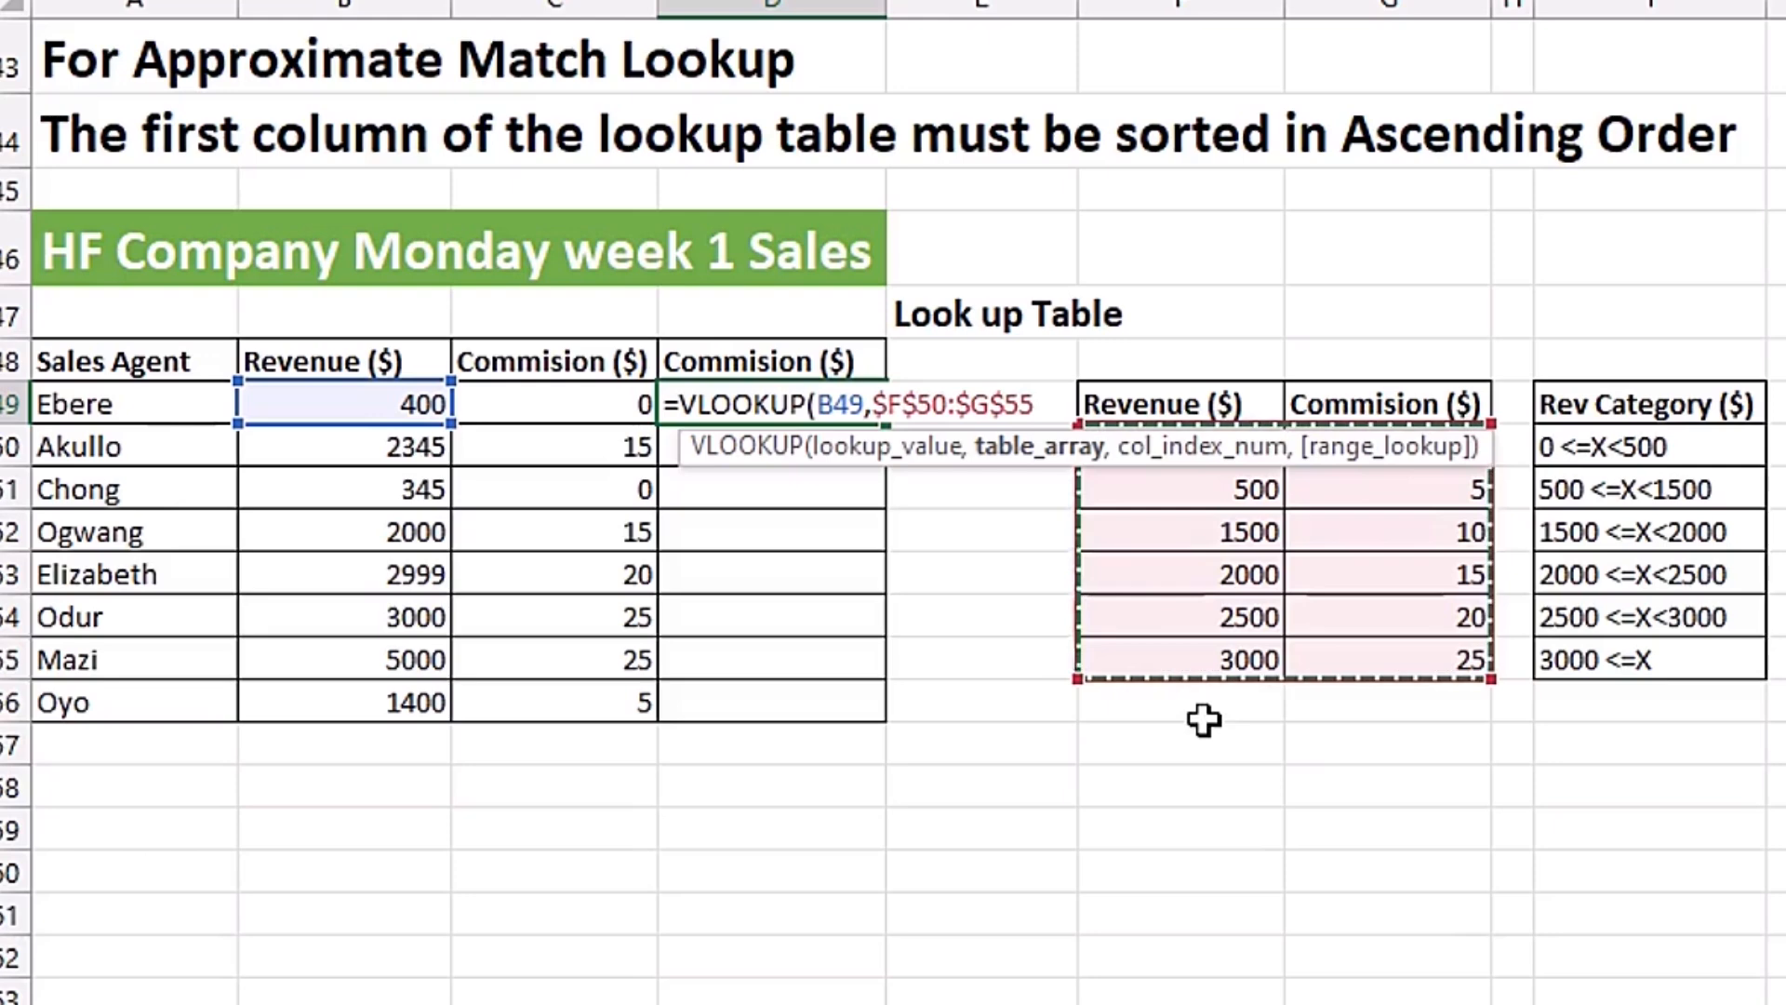
- Complete D49's VLOOKUP with column index 2 and FALSE as the range_lookup argument, keeping D49 selected
{"action": "type", "text": ",2"}
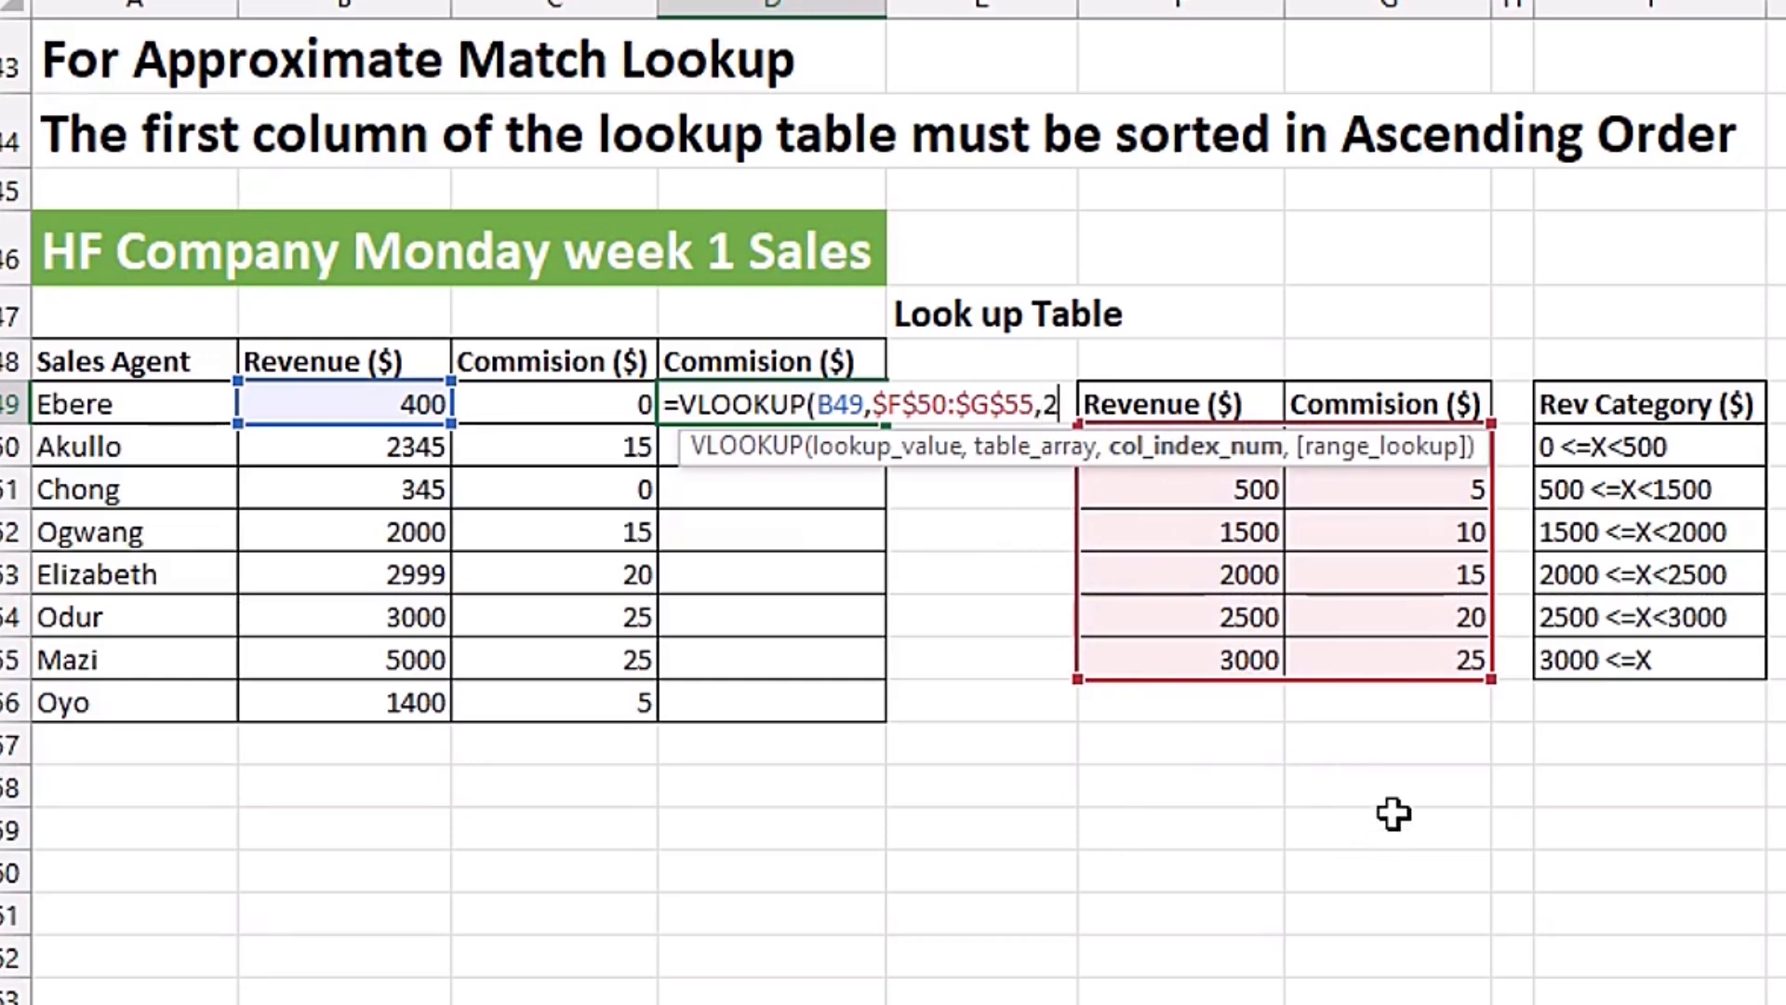
{"action": "type", "text": ","}
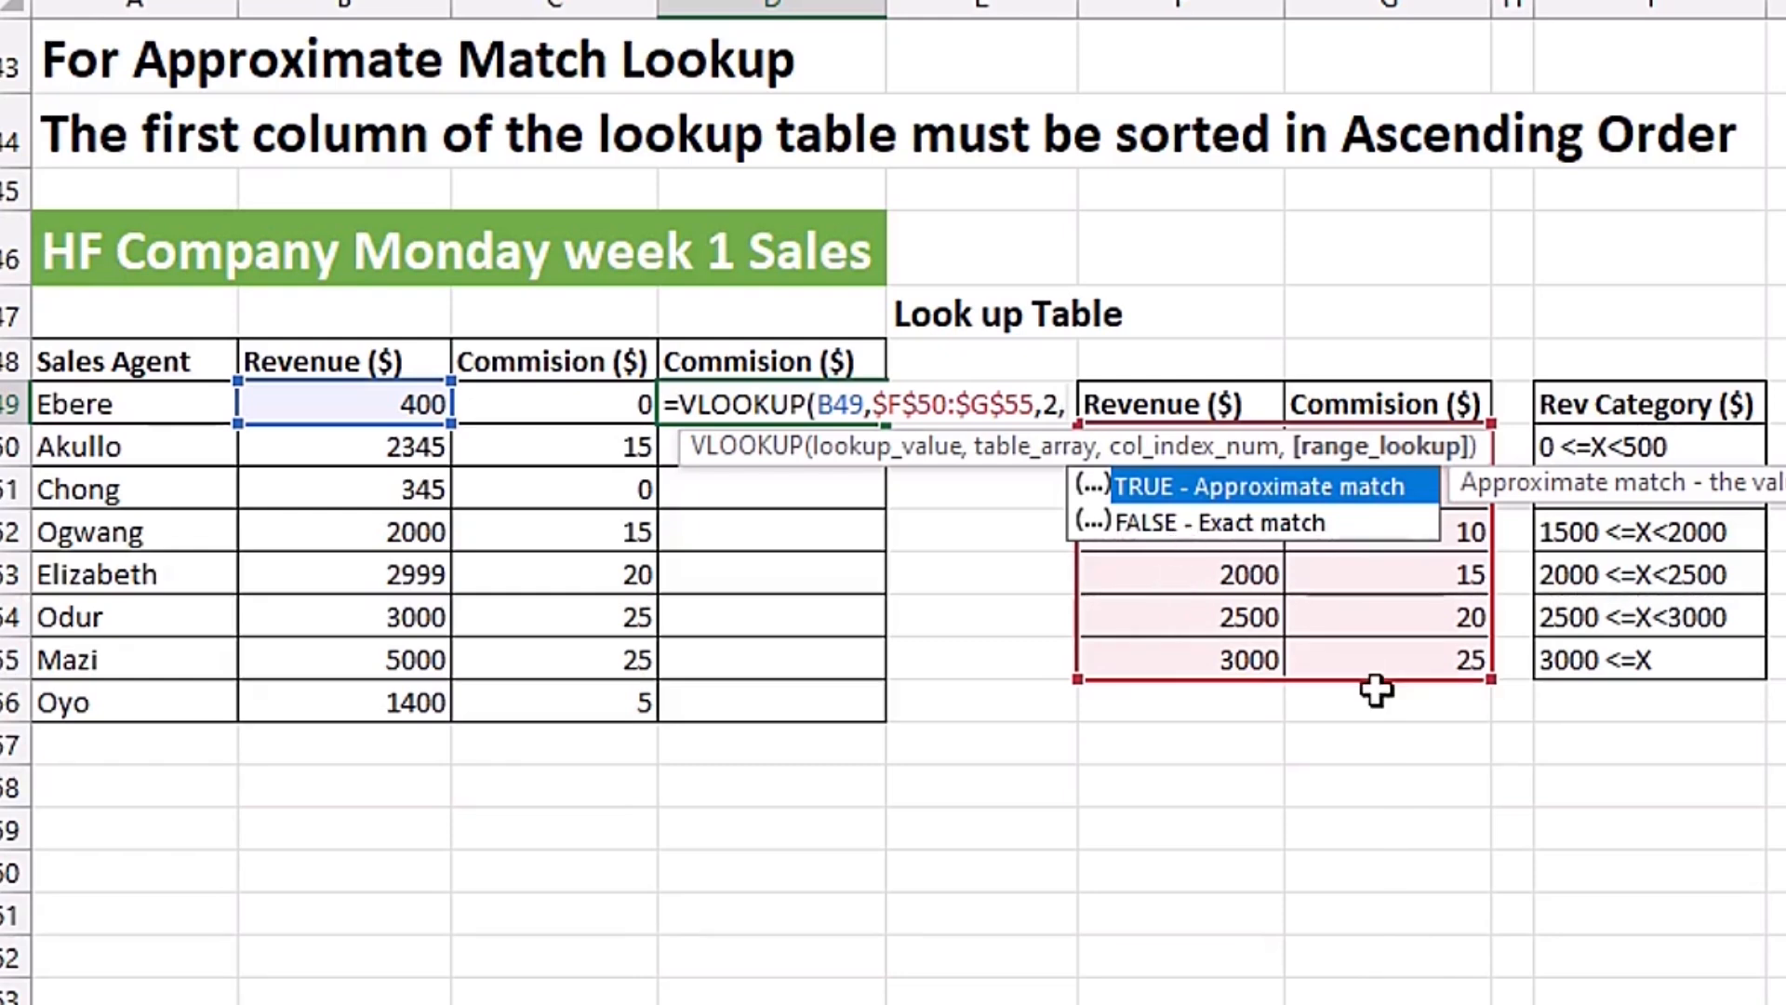
{"action": "key", "text": "Down"}
{"action": "key", "text": "Tab"}
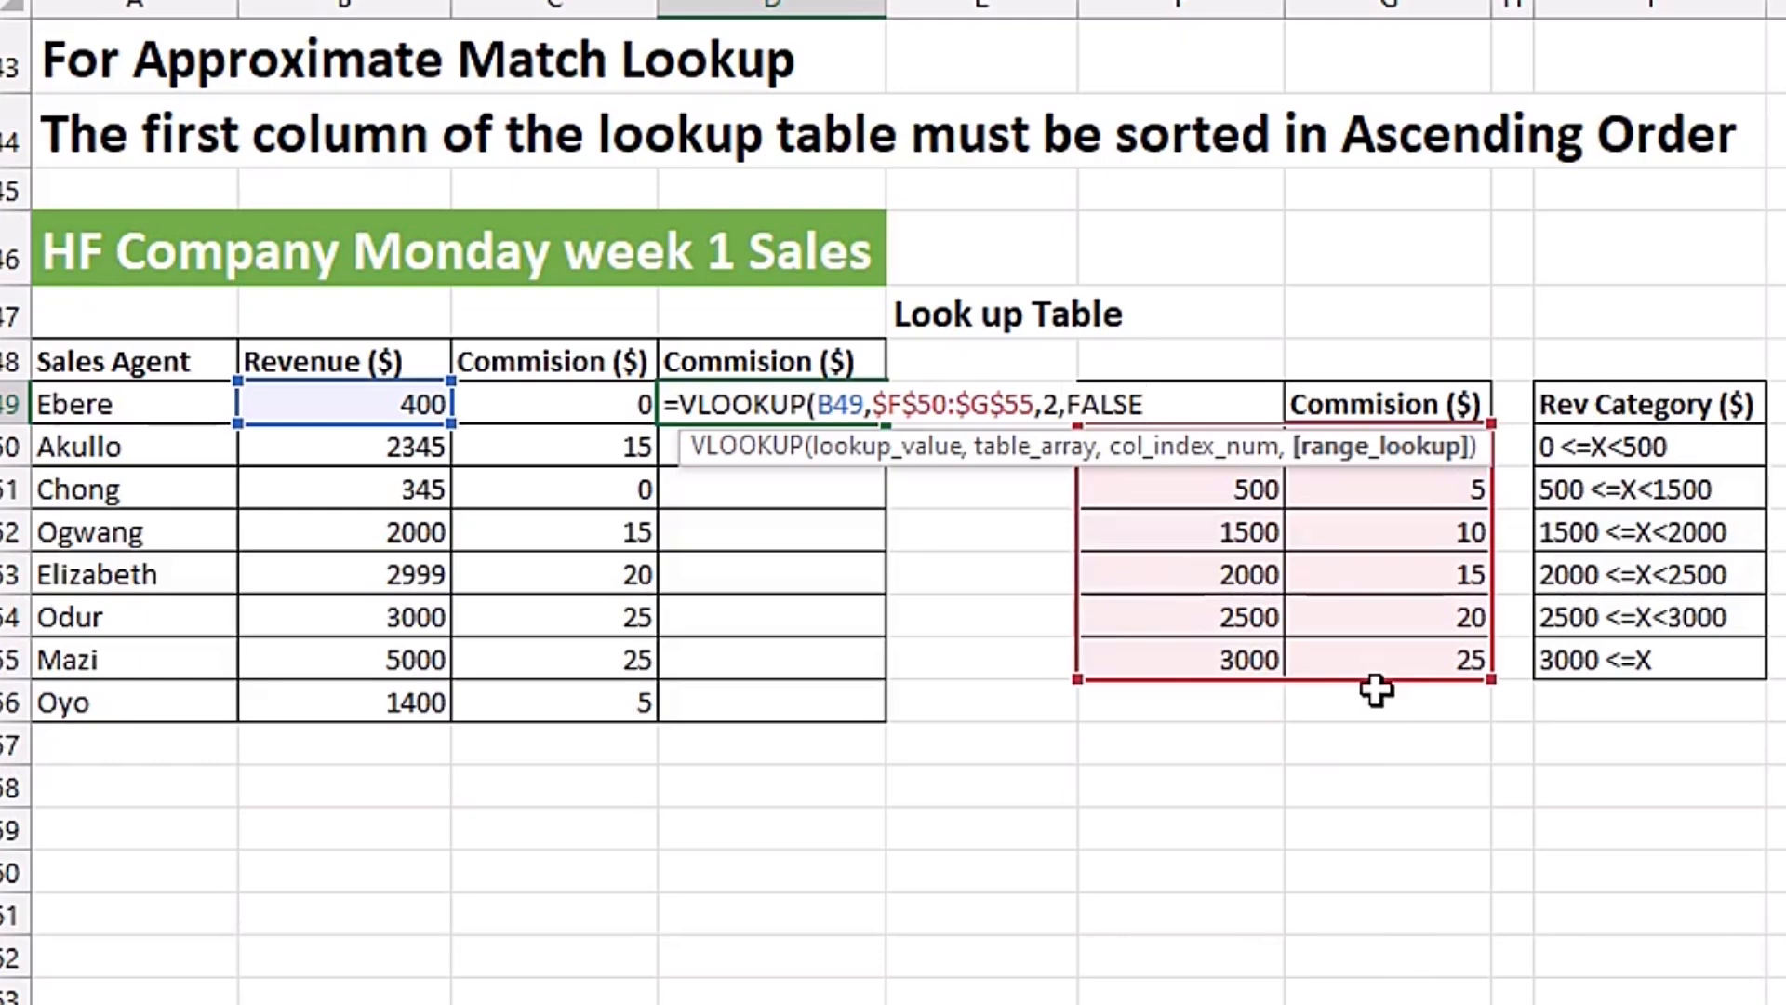
{"action": "type", "text": ")"}
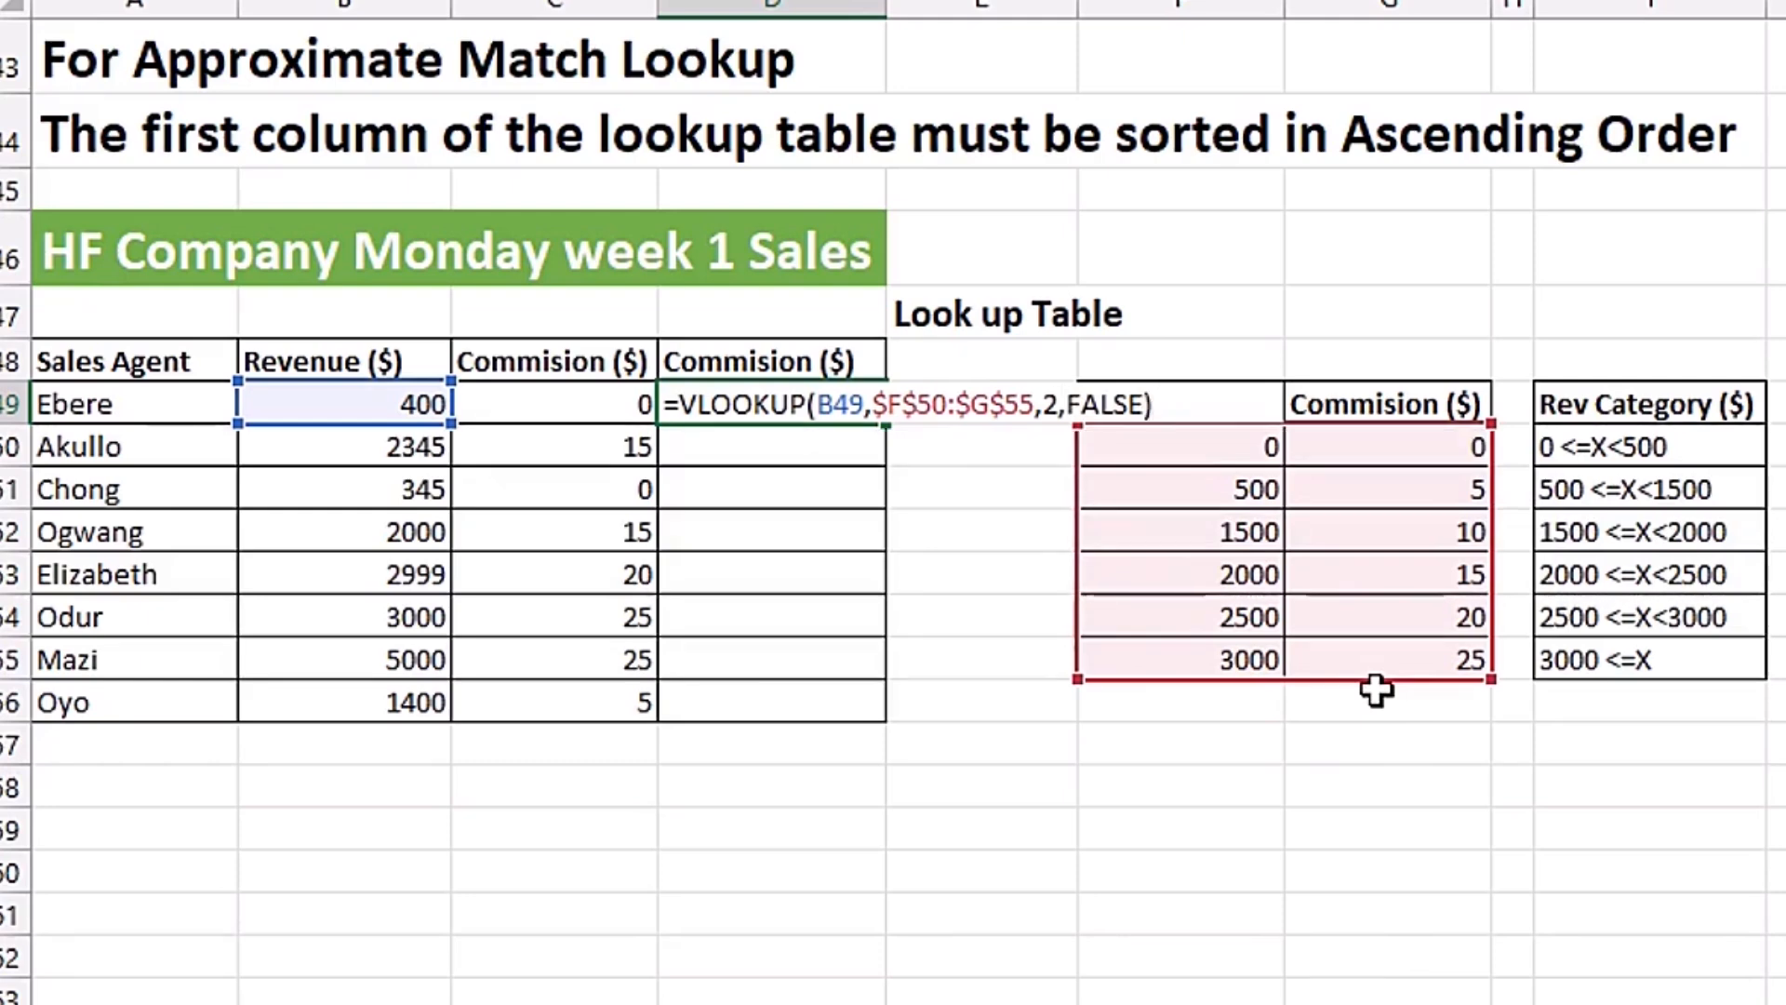
{"action": "key", "text": "ctrl+Return"}
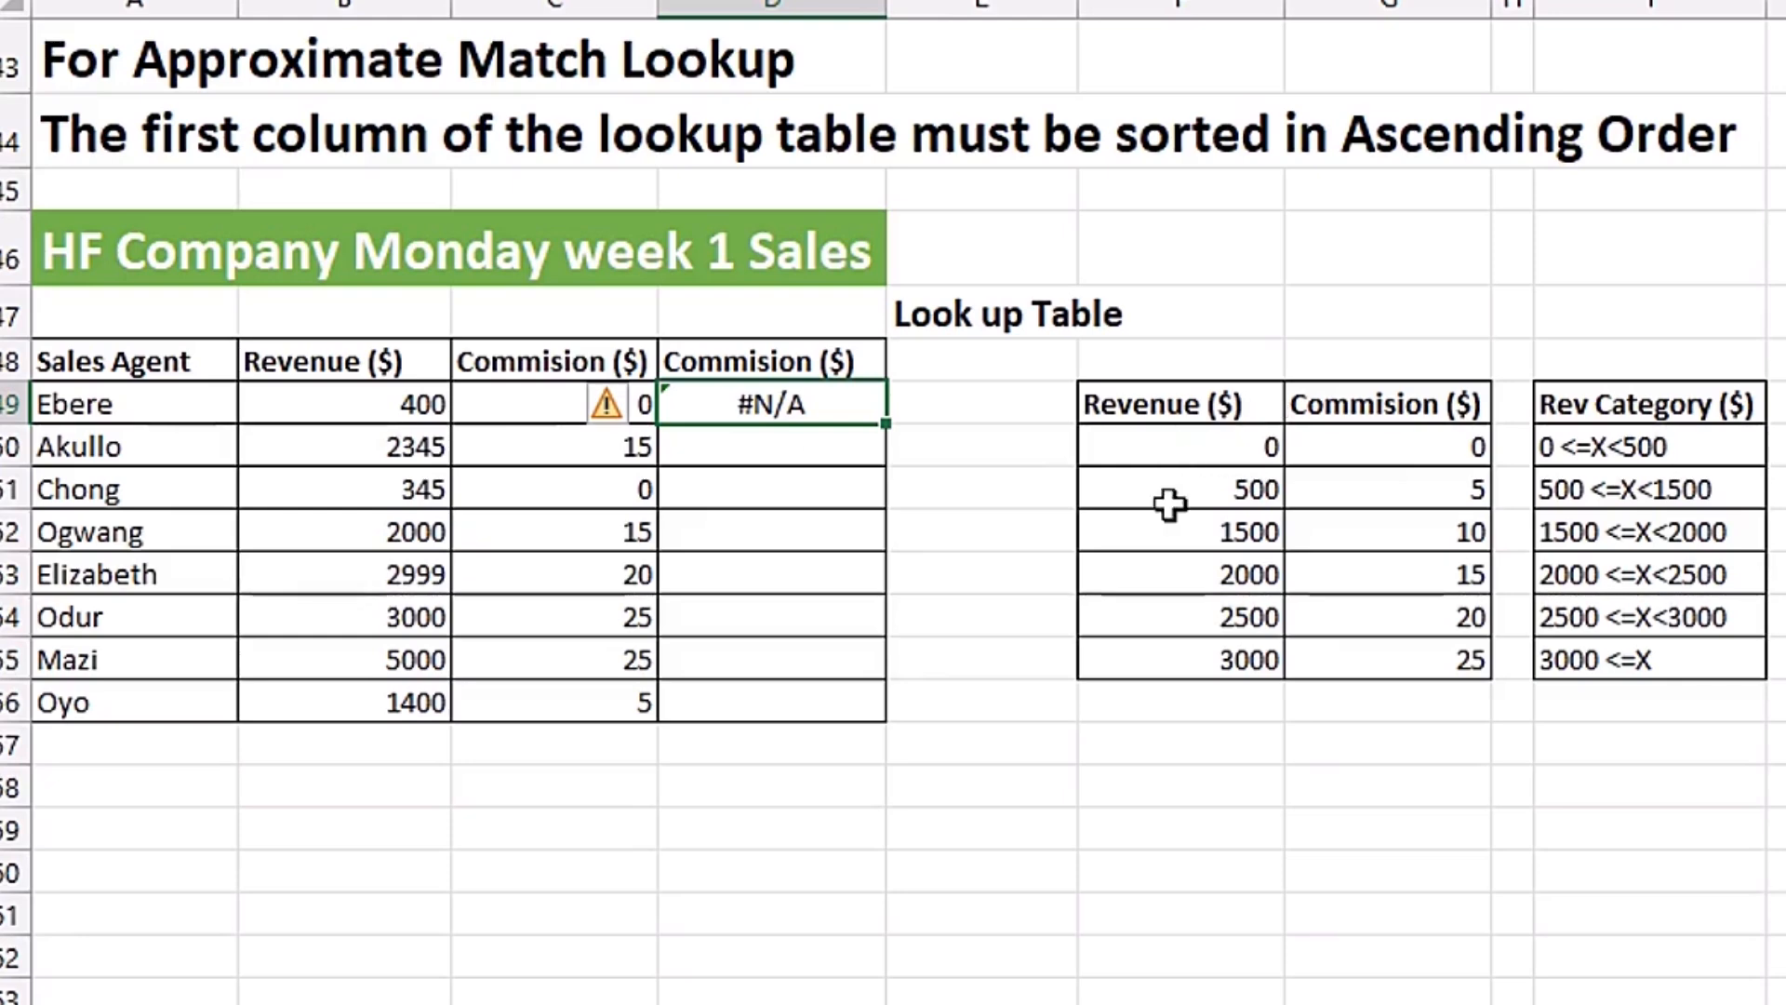
- Fill the D49 formula down through D56 and compare the revenues in B52 and B54 with the lookup table's 2000 and 3000 rows
{"action": "left_click_drag", "start_coordinate": [886, 424], "coordinate": [909, 722]}
{"action": "left_click", "coordinate": [387, 535]}
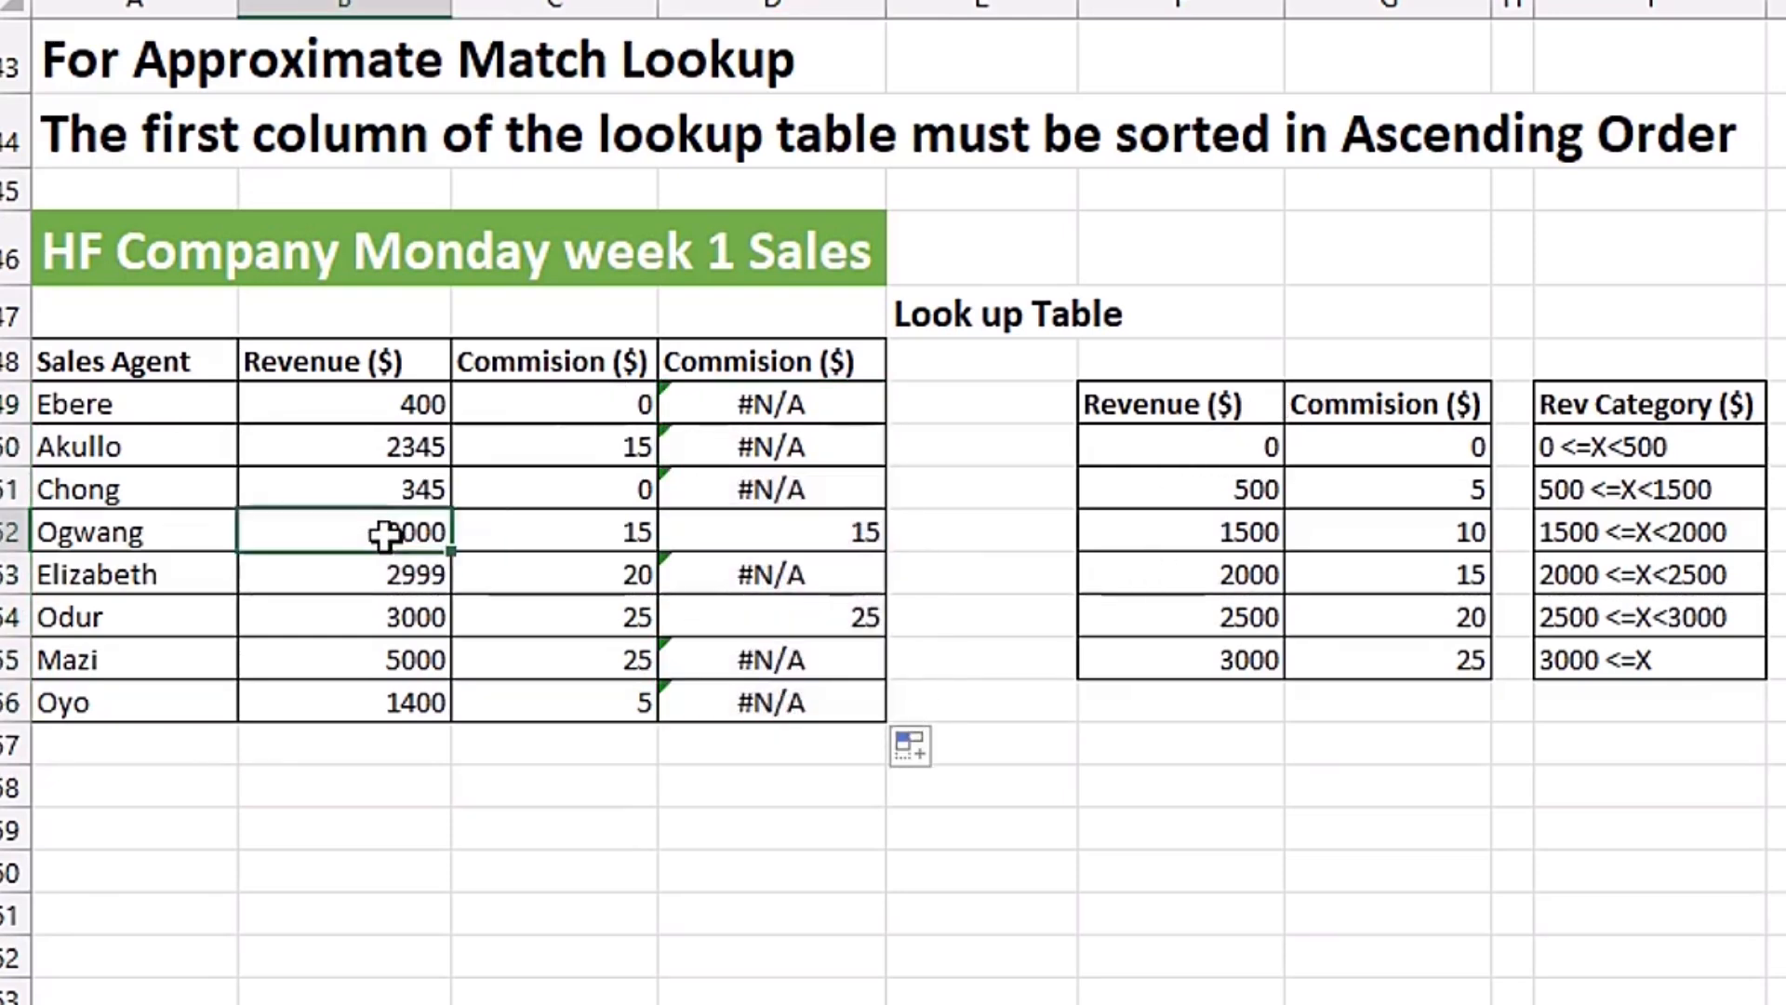
{"action": "left_click", "coordinate": [397, 618]}
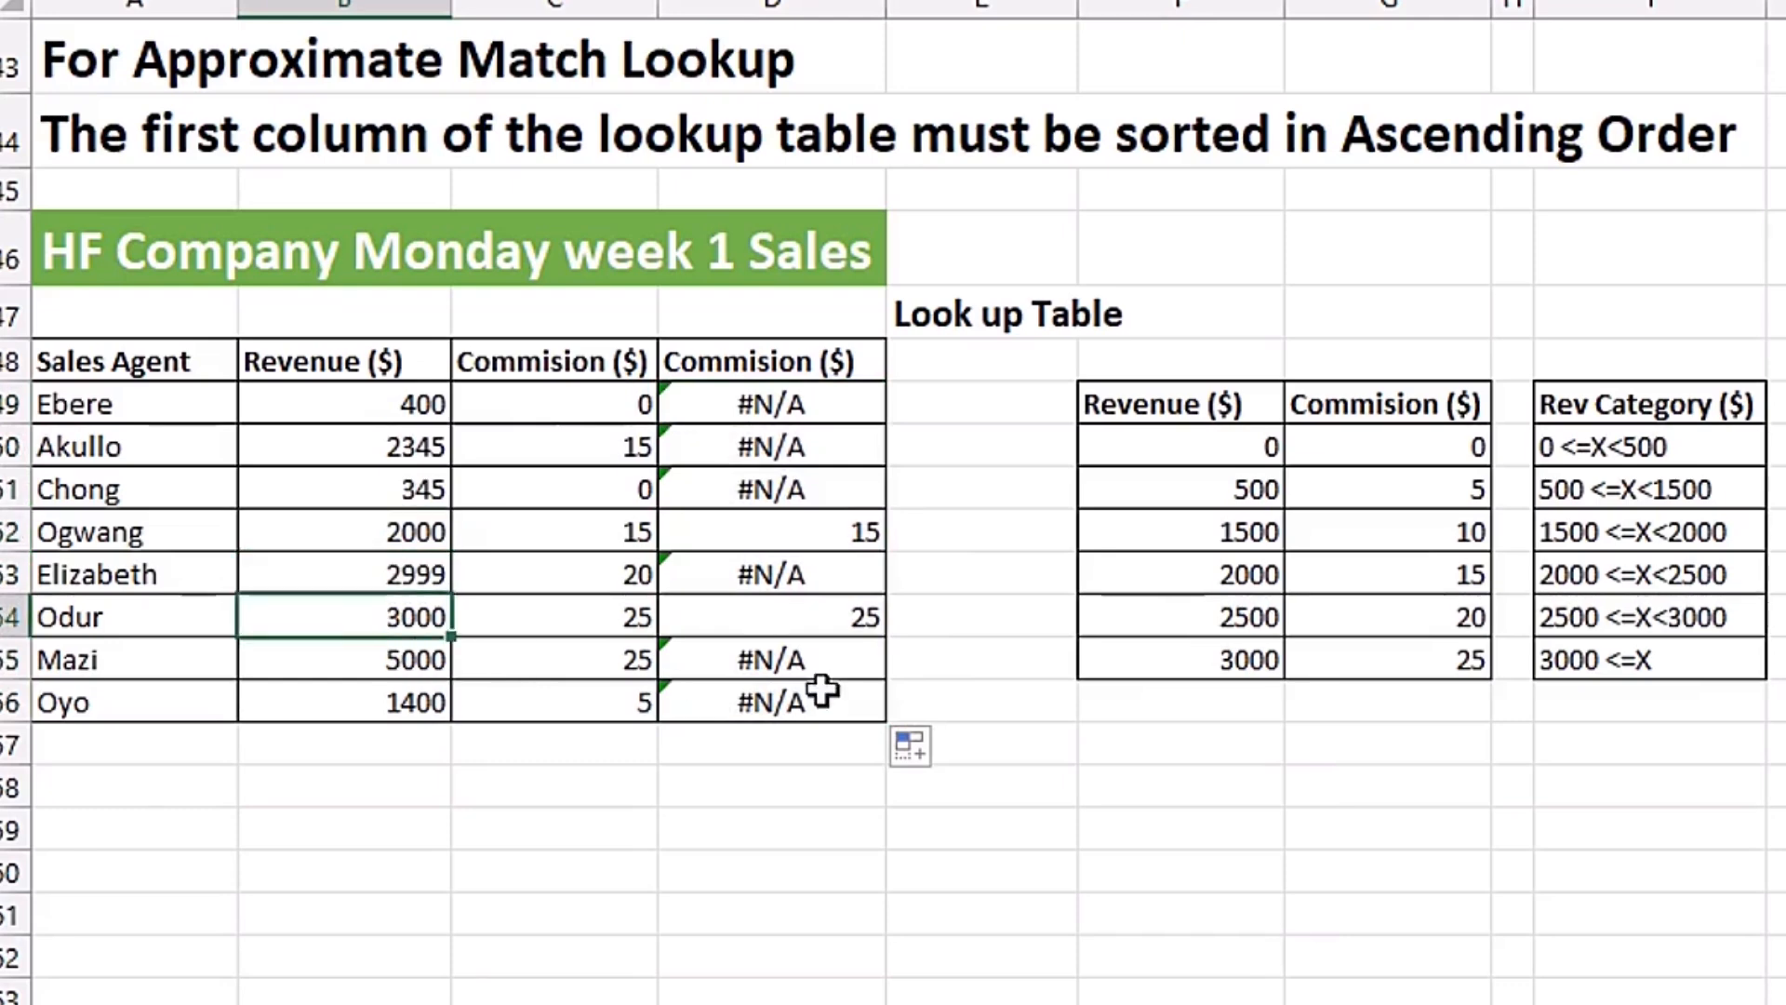
{"action": "left_click_drag", "start_coordinate": [1191, 572], "coordinate": [1333, 581]}
{"action": "left_click_drag", "start_coordinate": [1164, 669], "coordinate": [1404, 661]}
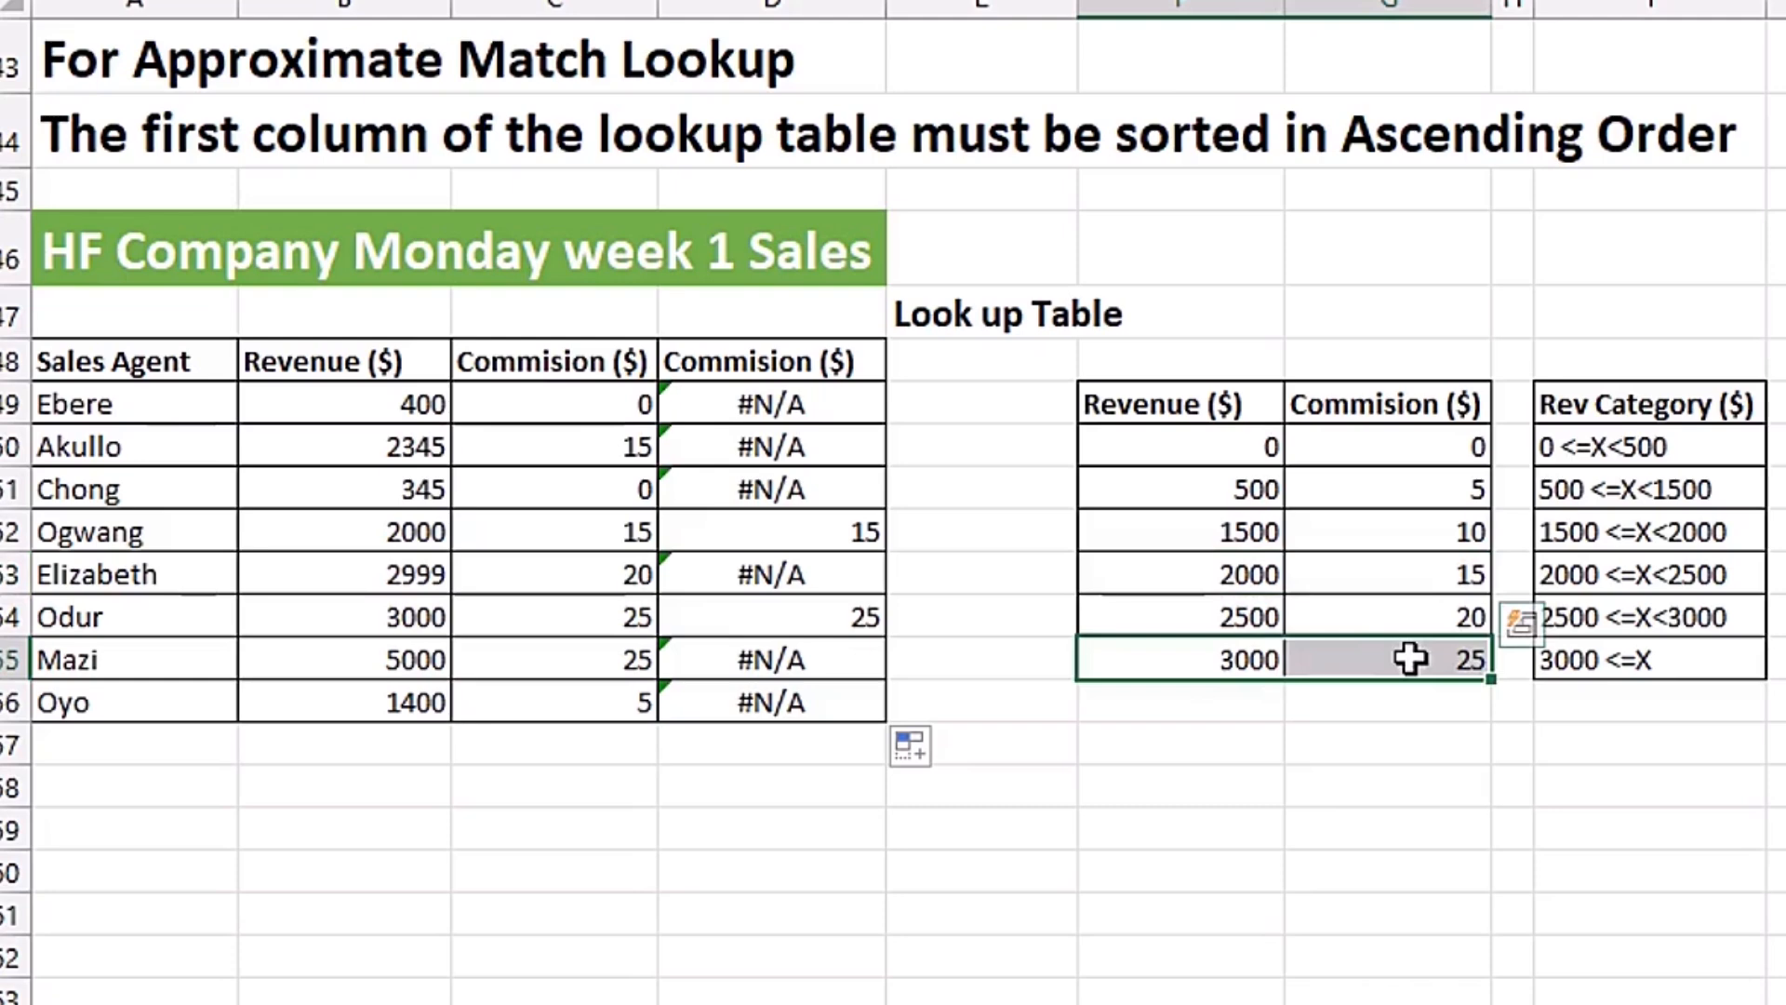
- Replace the range_lookup argument of D49's VLOOKUP with 1 and refill the formula down through D56
{"action": "left_click", "coordinate": [795, 396]}
{"action": "key", "text": "F2"}
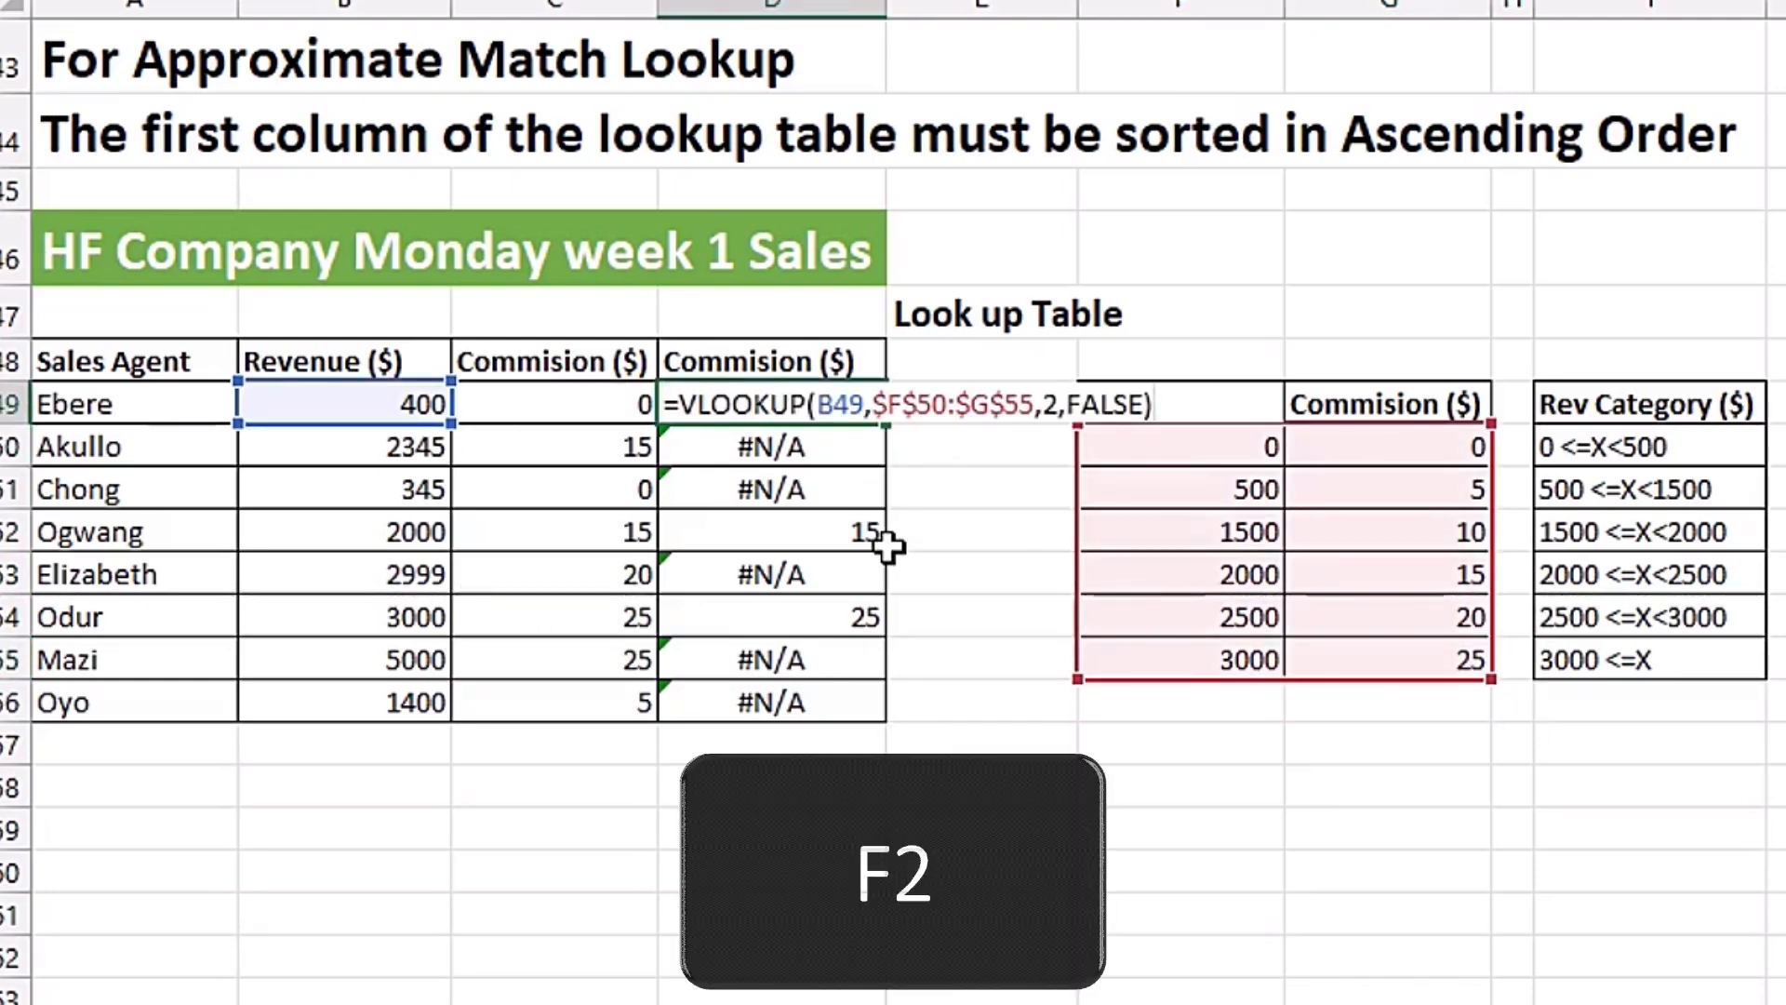
{"action": "key", "text": "BackSpace"}
{"action": "key", "text": "BackSpace"}
{"action": "key", "text": "BackSpace"}
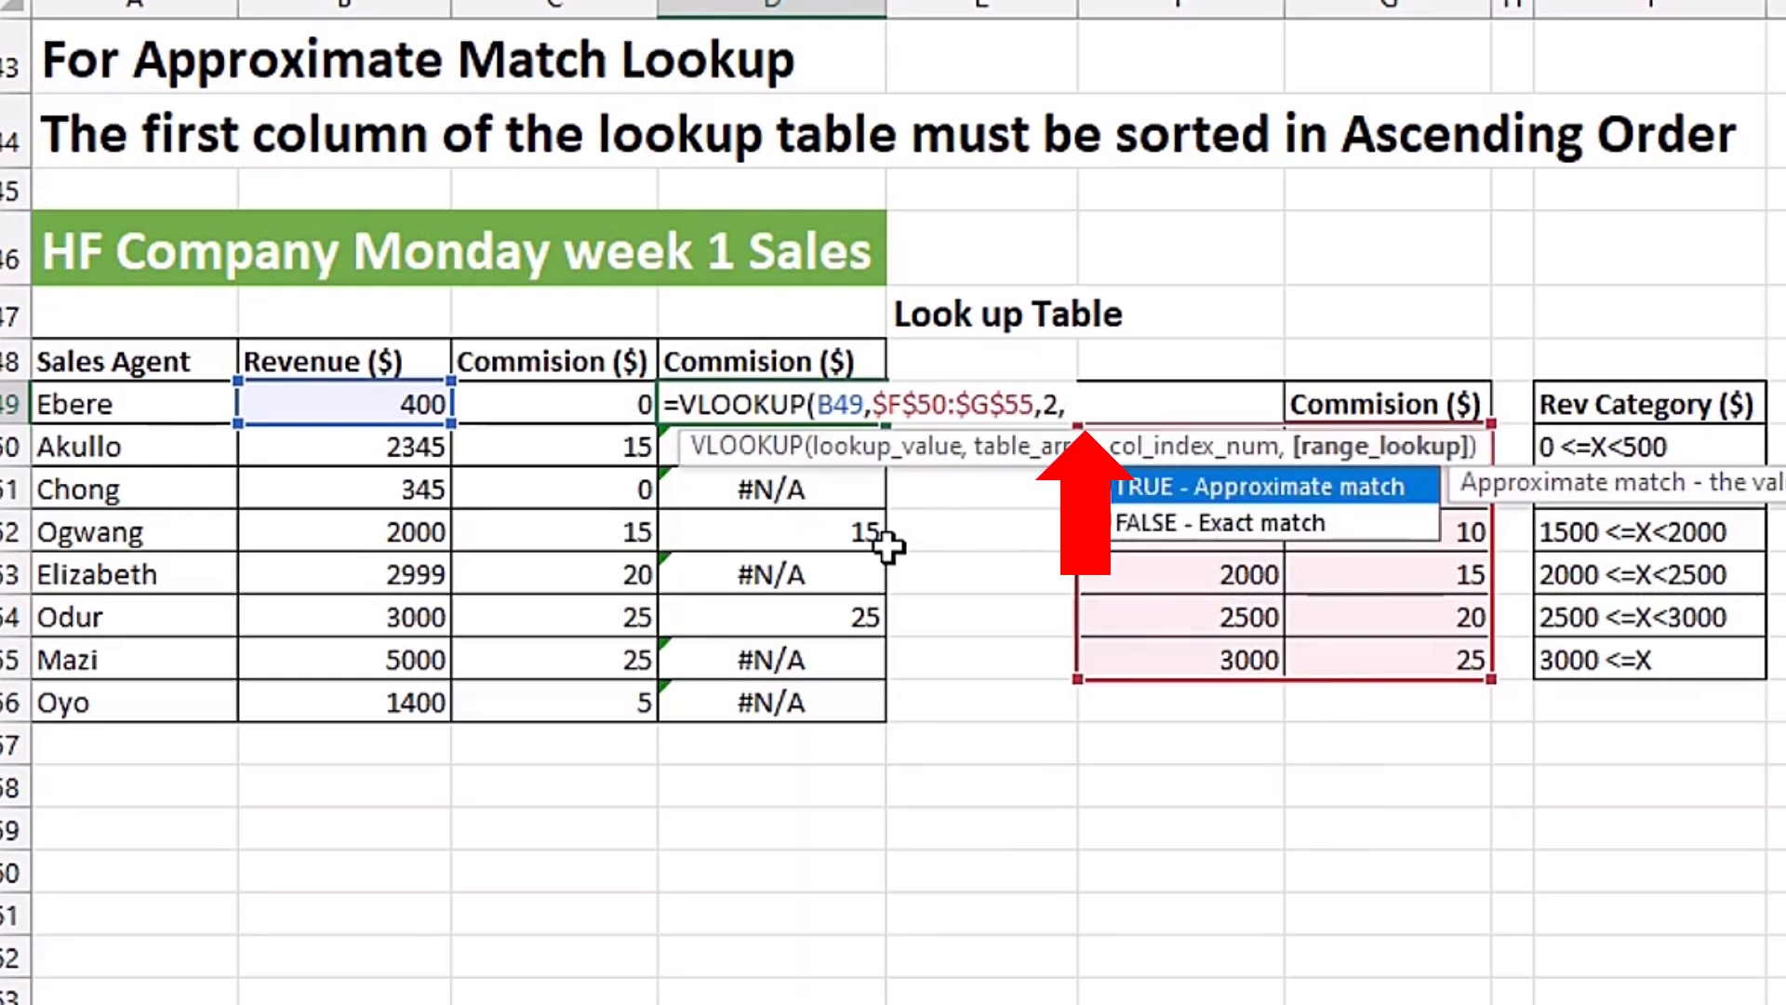
{"action": "type", "text": "1"}
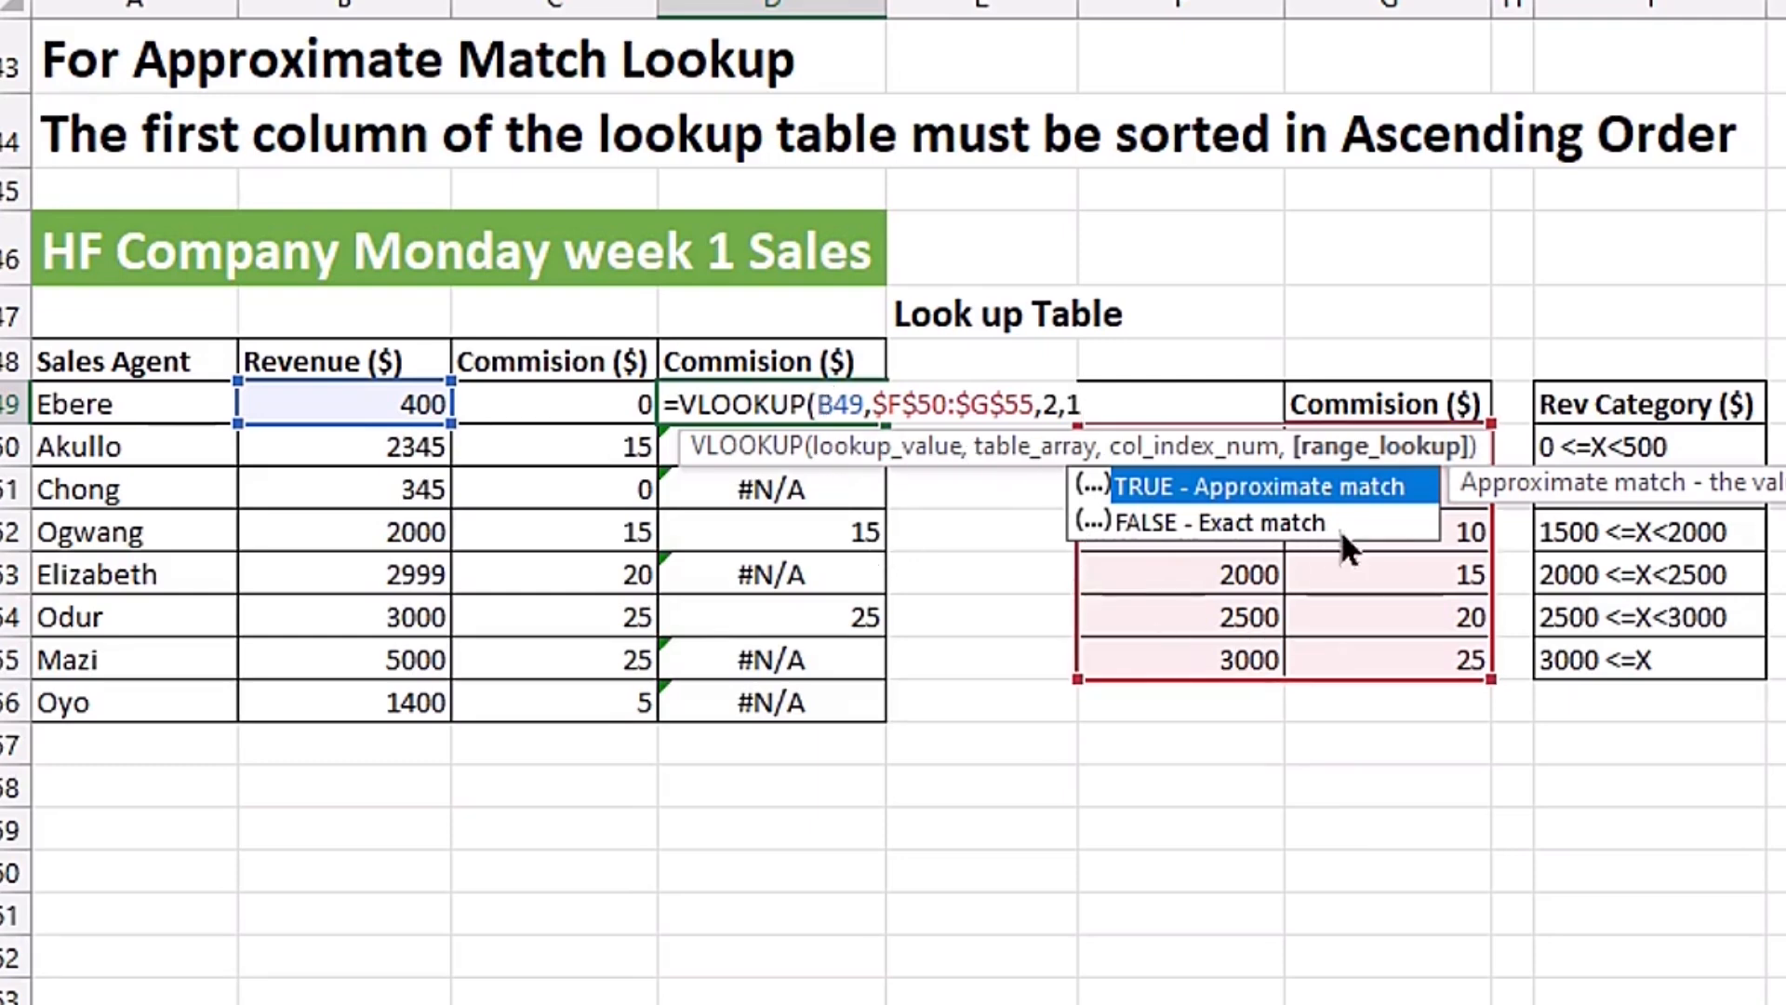
{"action": "type", "text": ")"}
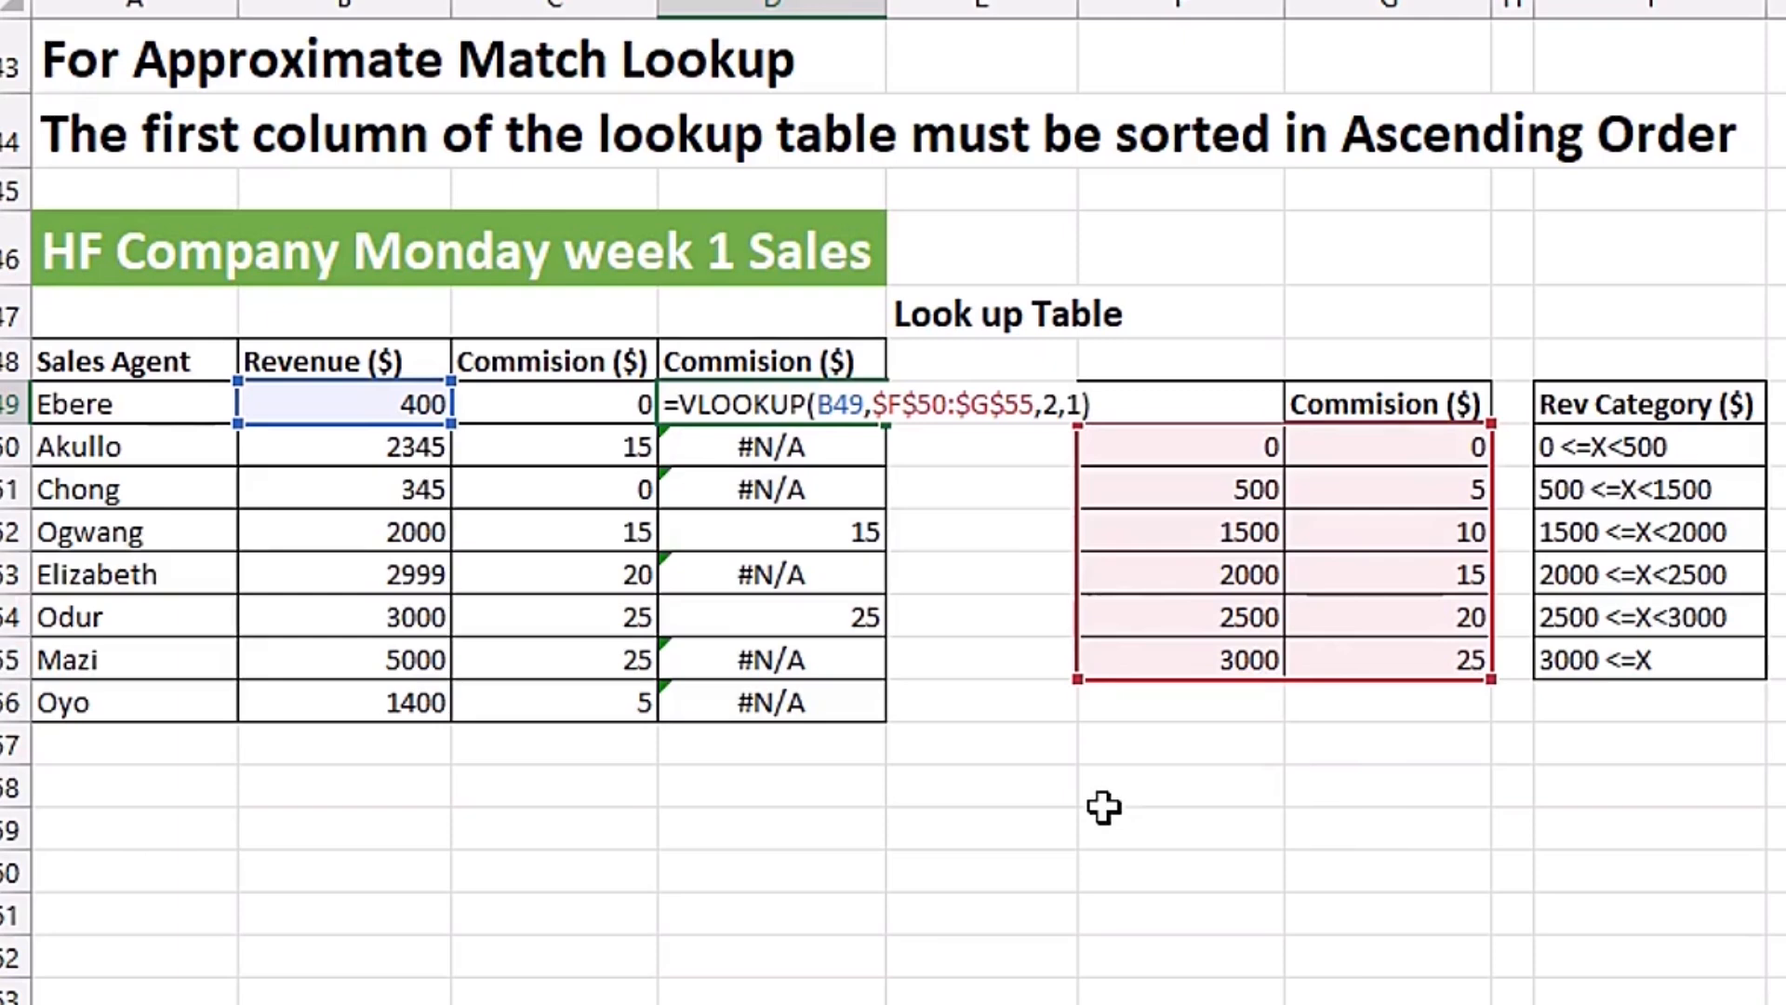
{"action": "key", "text": "ctrl+Return"}
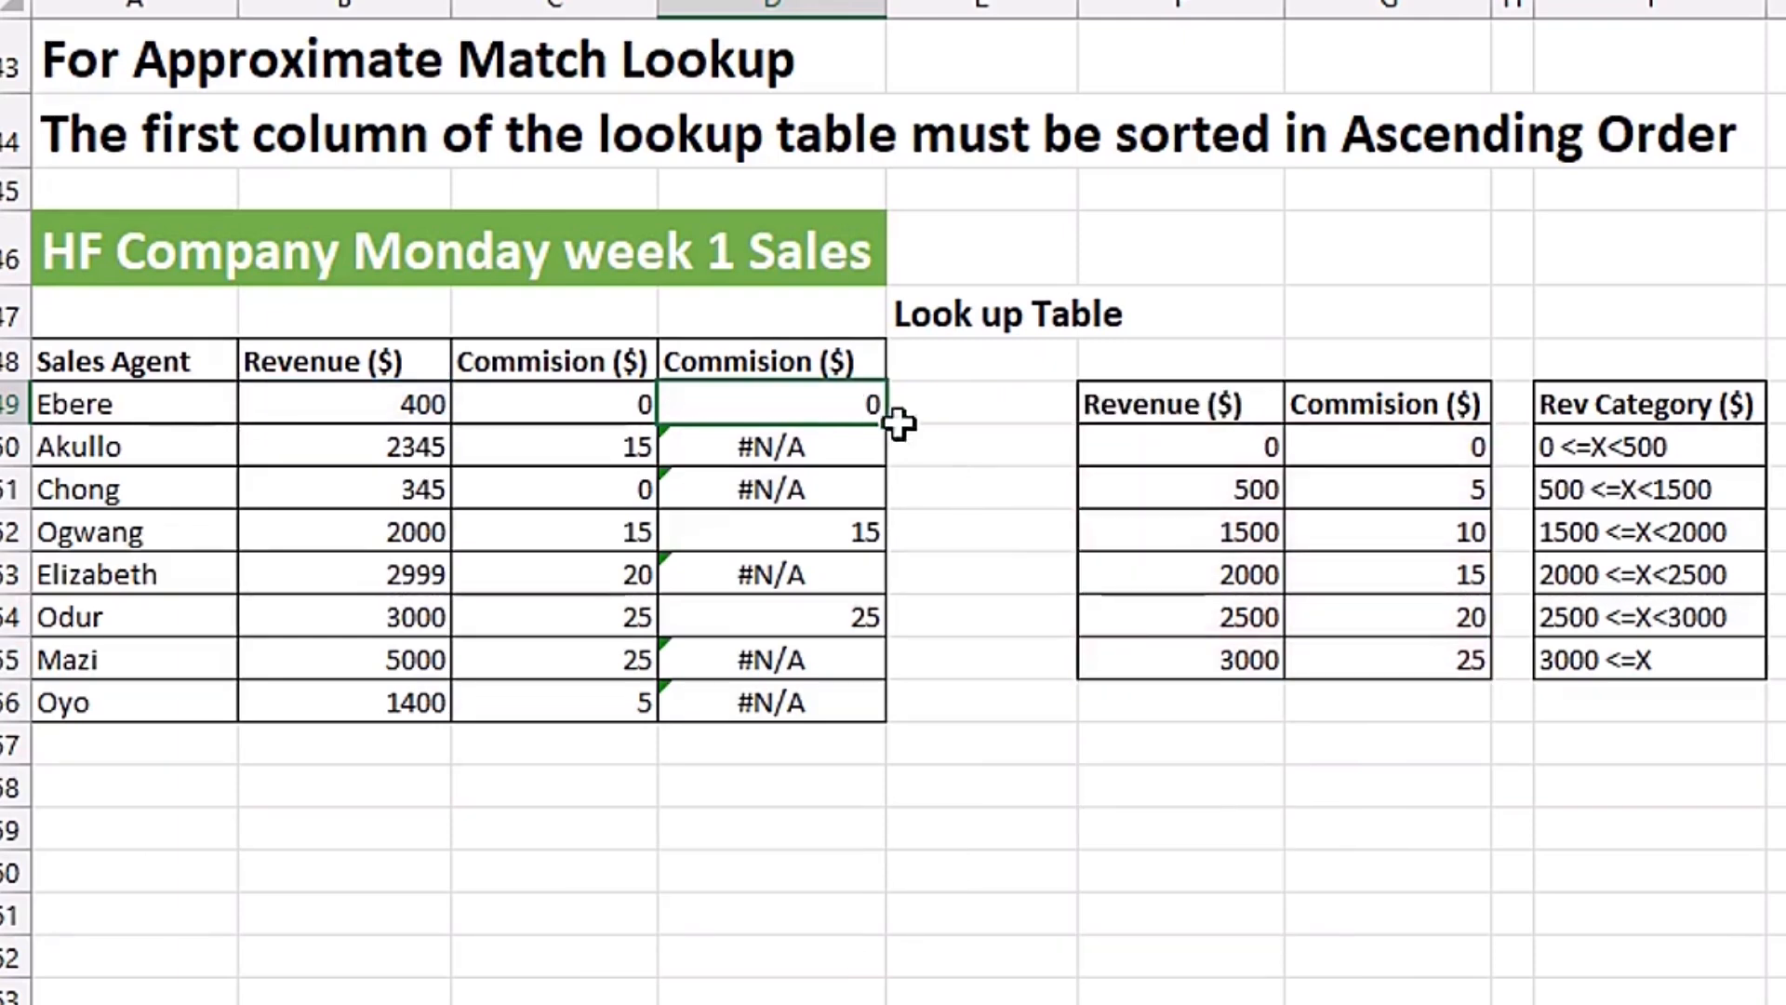
{"action": "left_click_drag", "start_coordinate": [895, 424], "coordinate": [877, 725]}
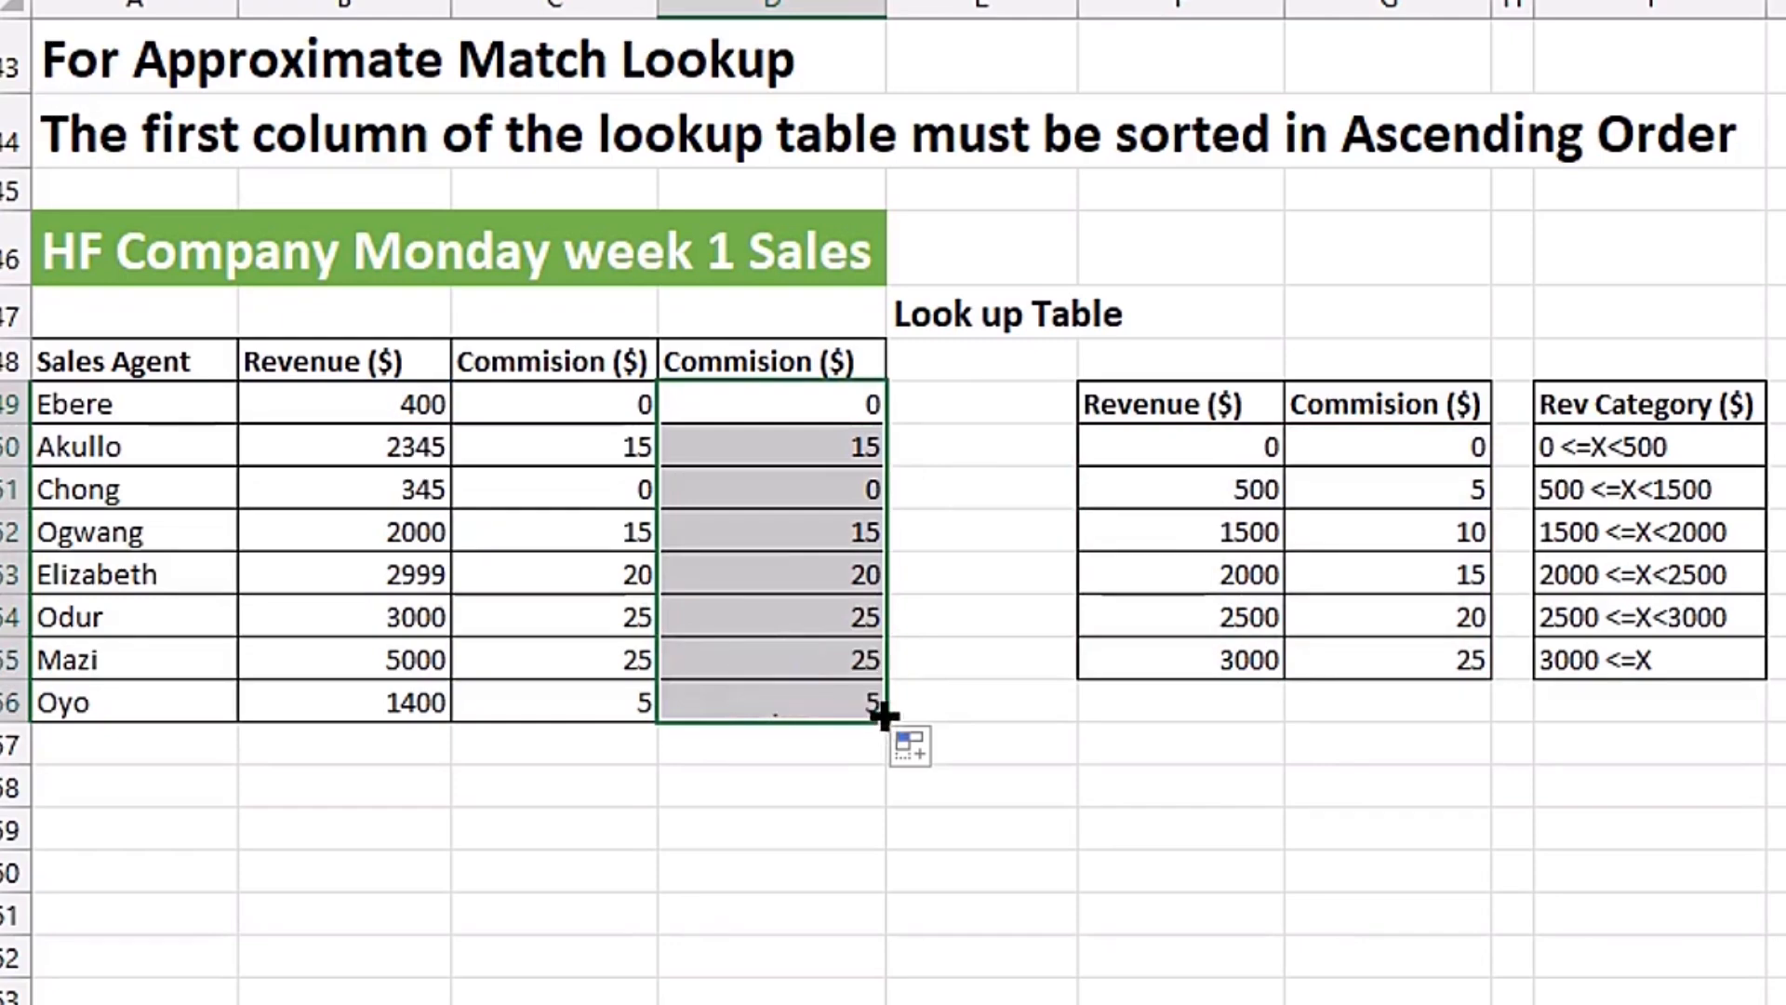